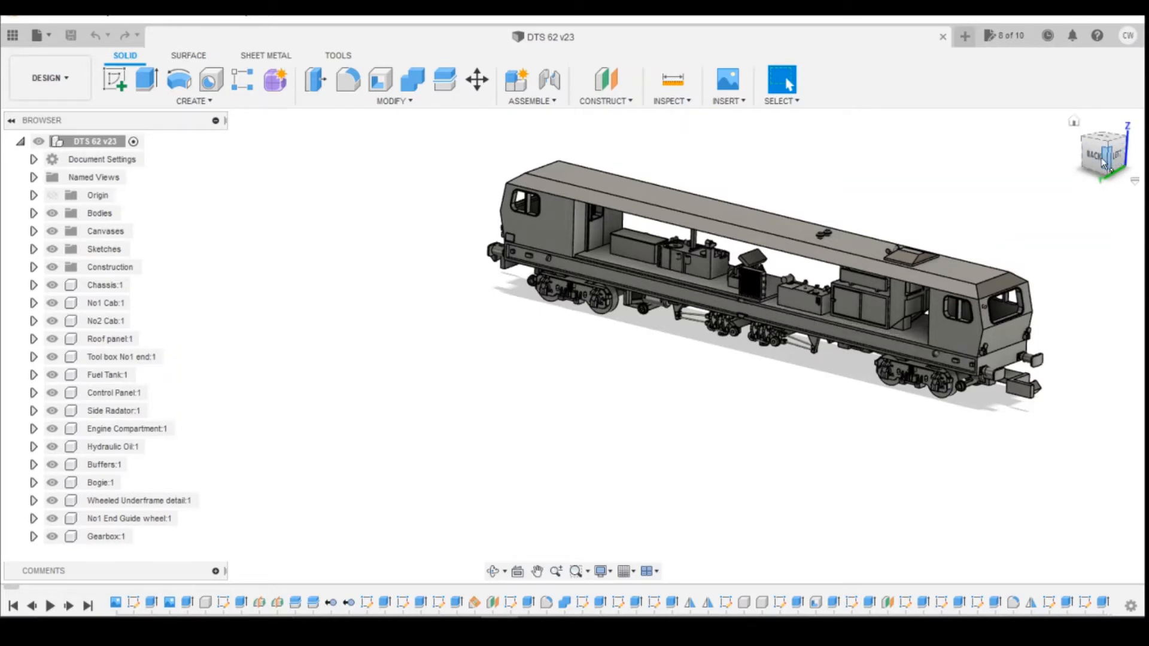
# Hide the Gearbox, No1 End Guide wheel, Wheeled Underframe detail, Bogie, Buffers and Hydraulic Oil components.
pyautogui.moveTo(1105, 163); pyautogui.dragTo(1105, 121)
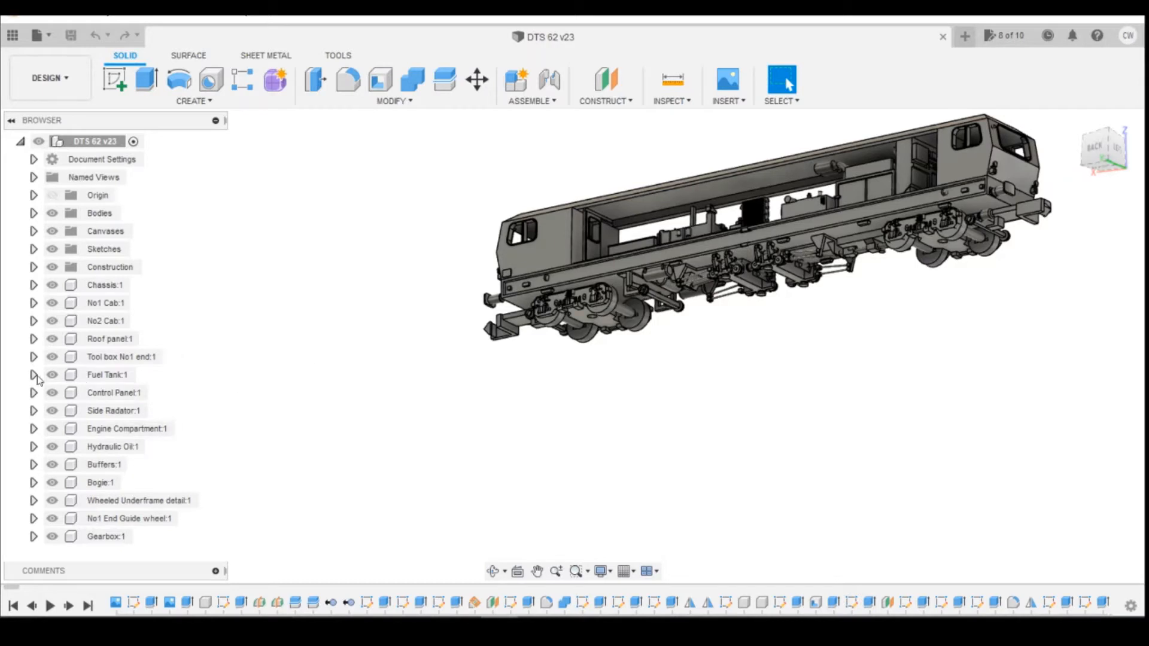
pyautogui.click(53, 538)
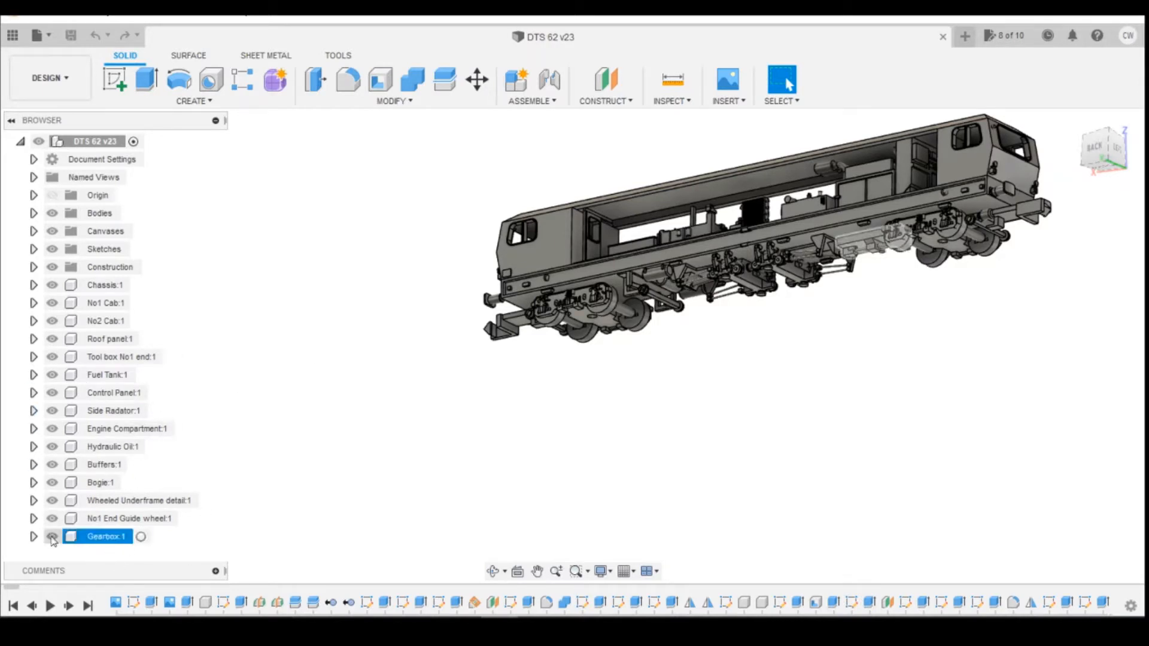
pyautogui.click(53, 537)
pyautogui.click(53, 518)
pyautogui.click(53, 501)
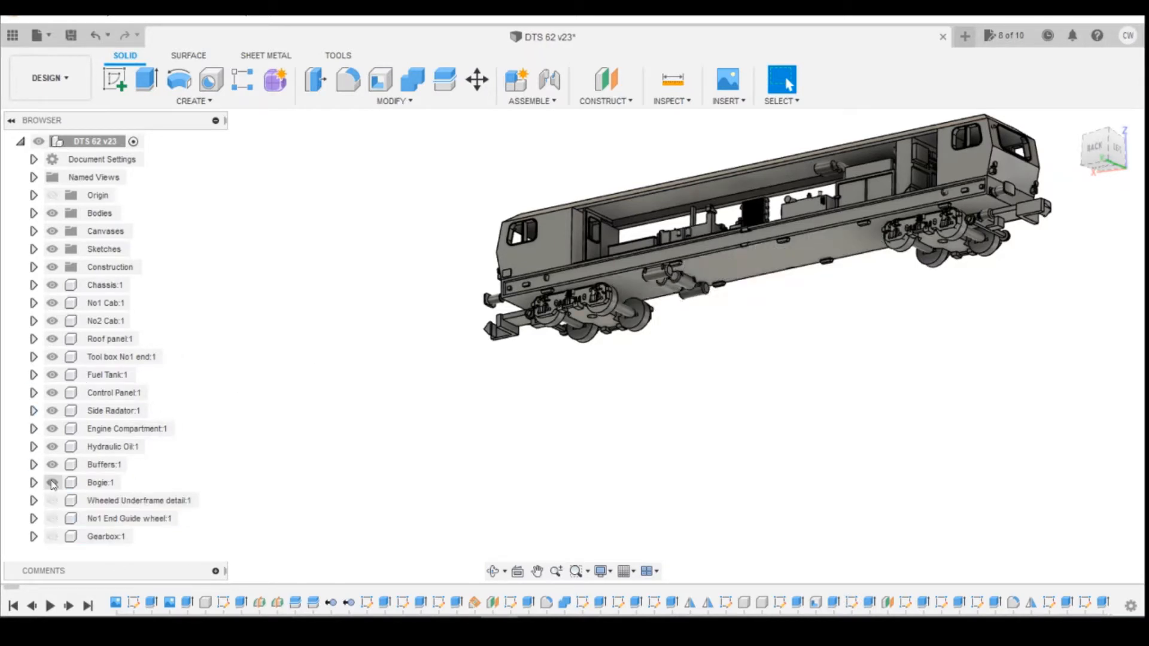
pyautogui.click(53, 482)
pyautogui.click(53, 464)
pyautogui.click(53, 447)
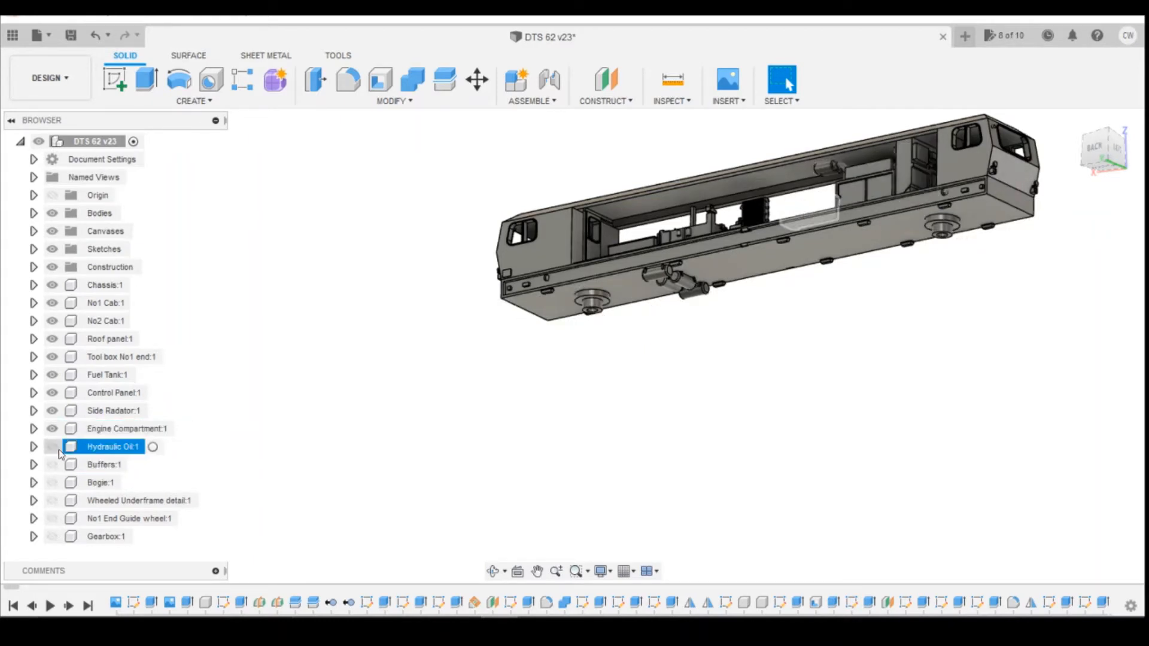
# Hide the Engine Compartment, Side Radiator, Control Panel, Fuel Tank, Tool box, Roof panel and both cab components, leaving only the chassis.
pyautogui.click(53, 429)
pyautogui.click(53, 410)
pyautogui.click(52, 392)
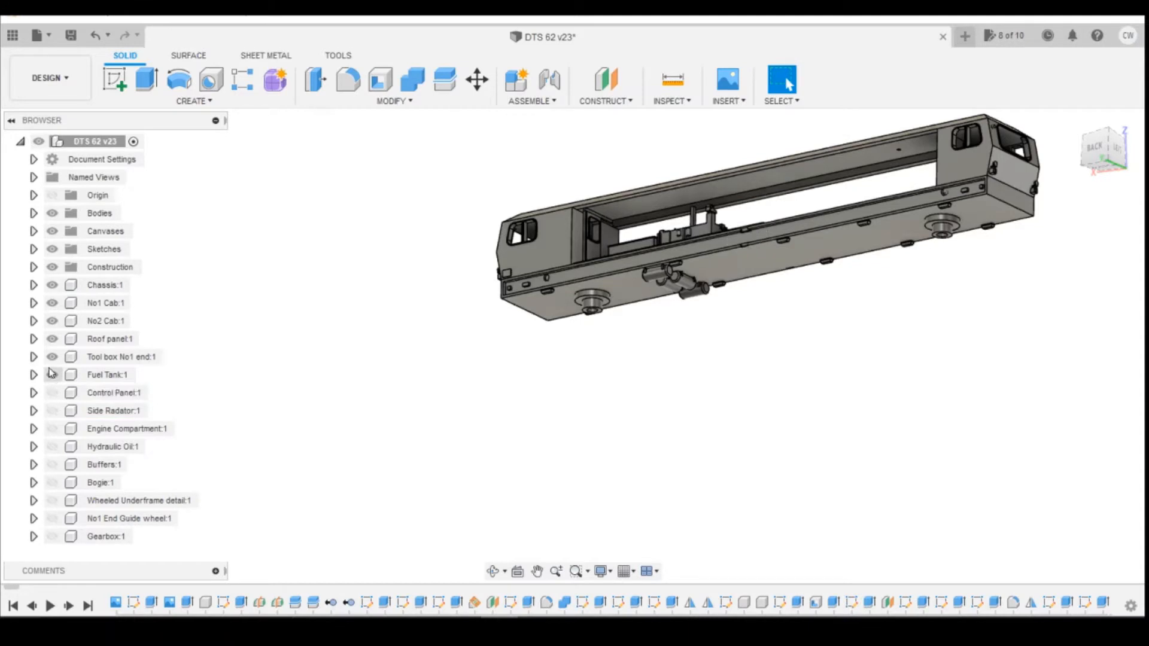
pyautogui.click(52, 357)
pyautogui.click(52, 375)
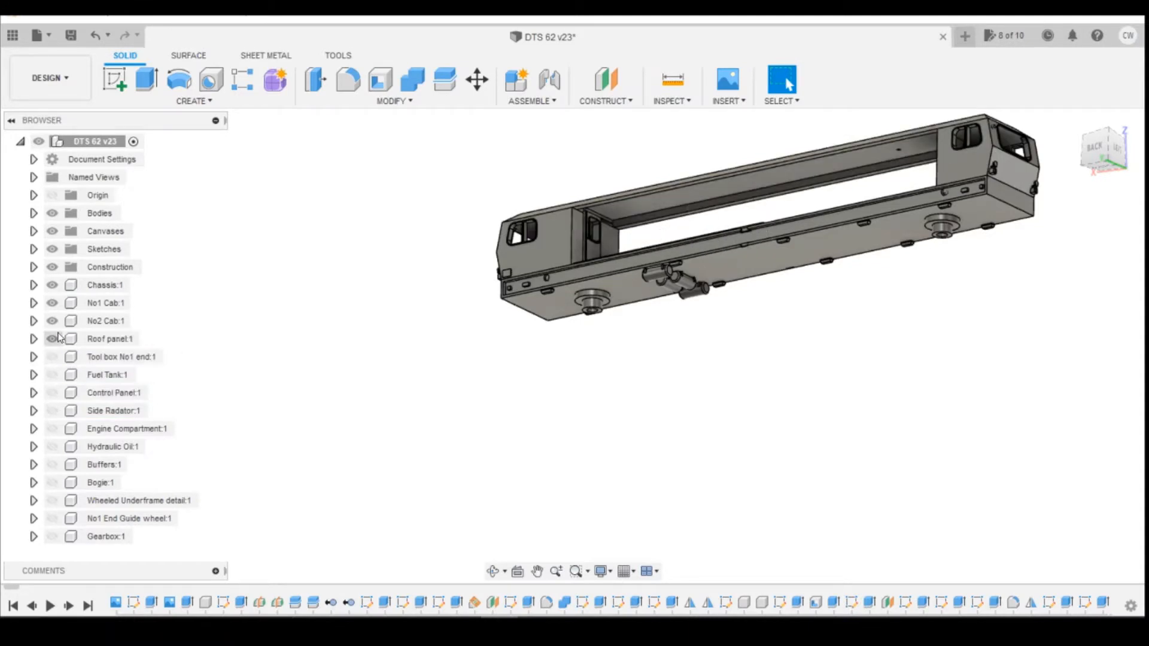
pyautogui.click(53, 338)
pyautogui.click(52, 321)
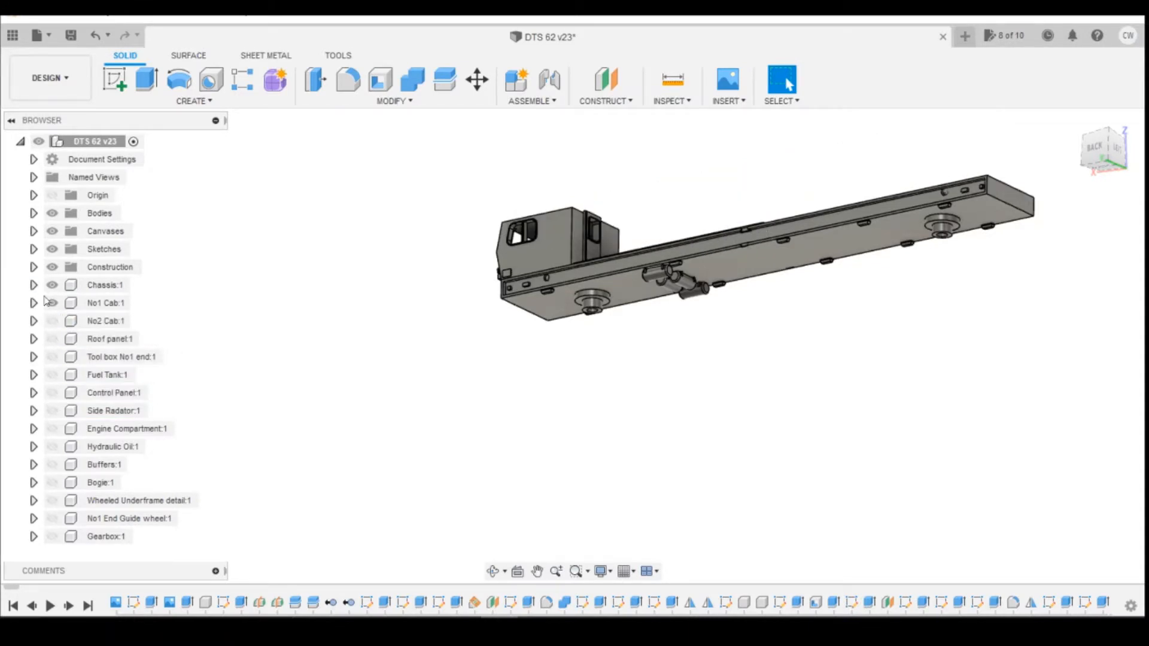
pyautogui.click(52, 302)
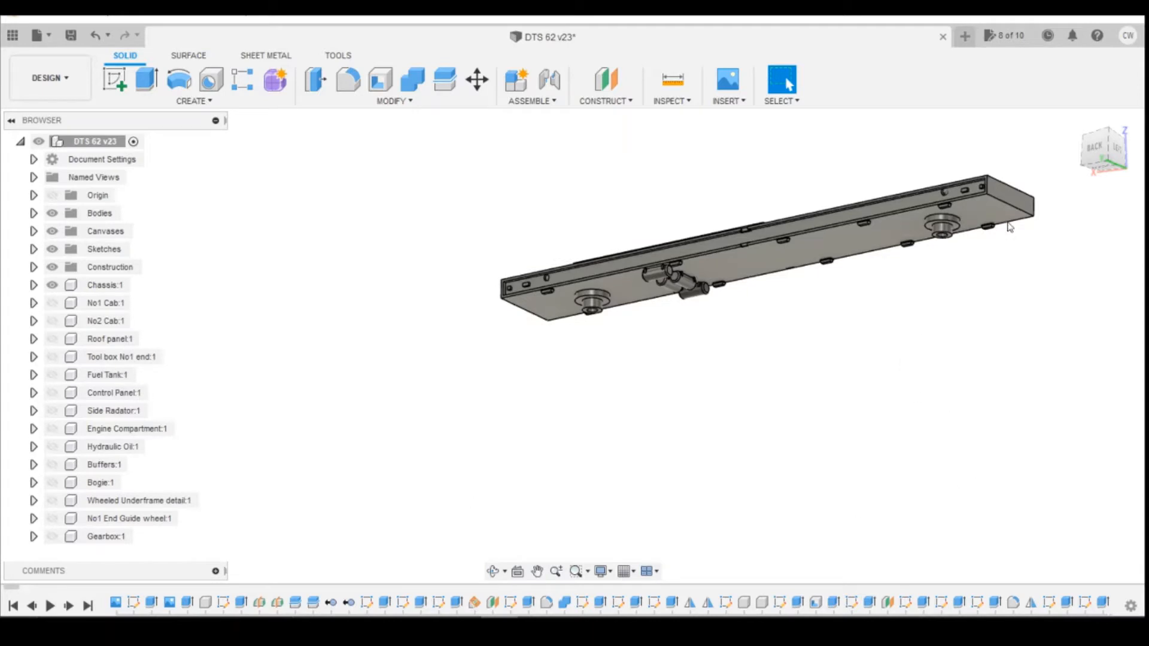
# Examine the underside details of the chassis from close up.
pyautogui.moveTo(1102, 159); pyautogui.dragTo(1107, 155)
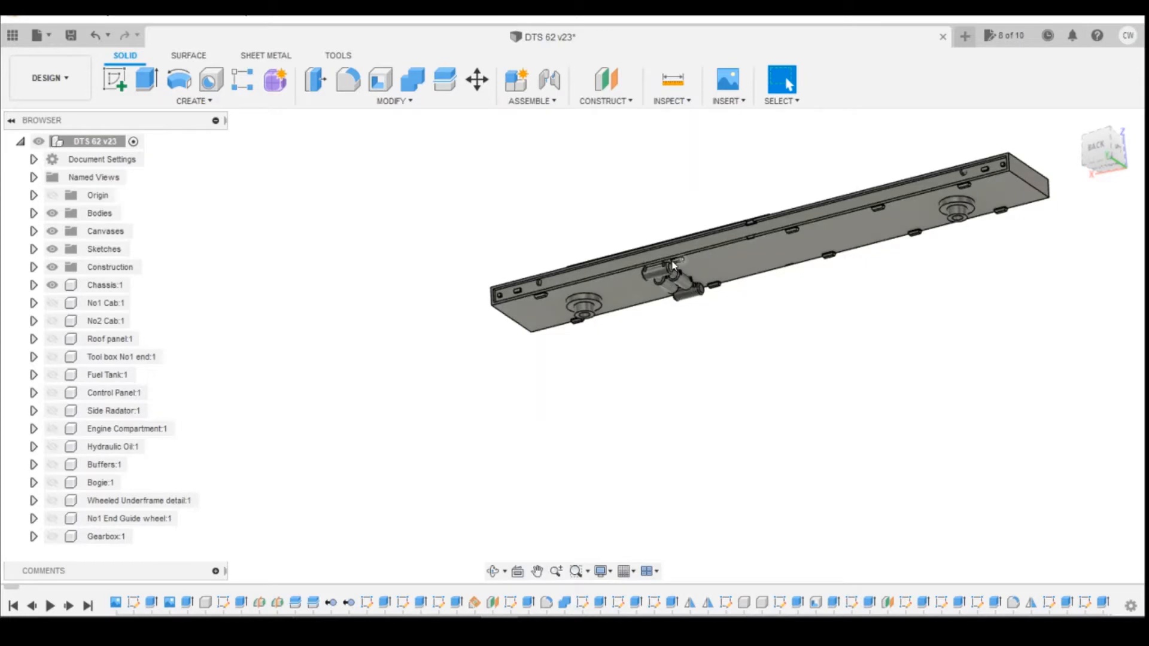
pyautogui.scroll(4, 715, 272)
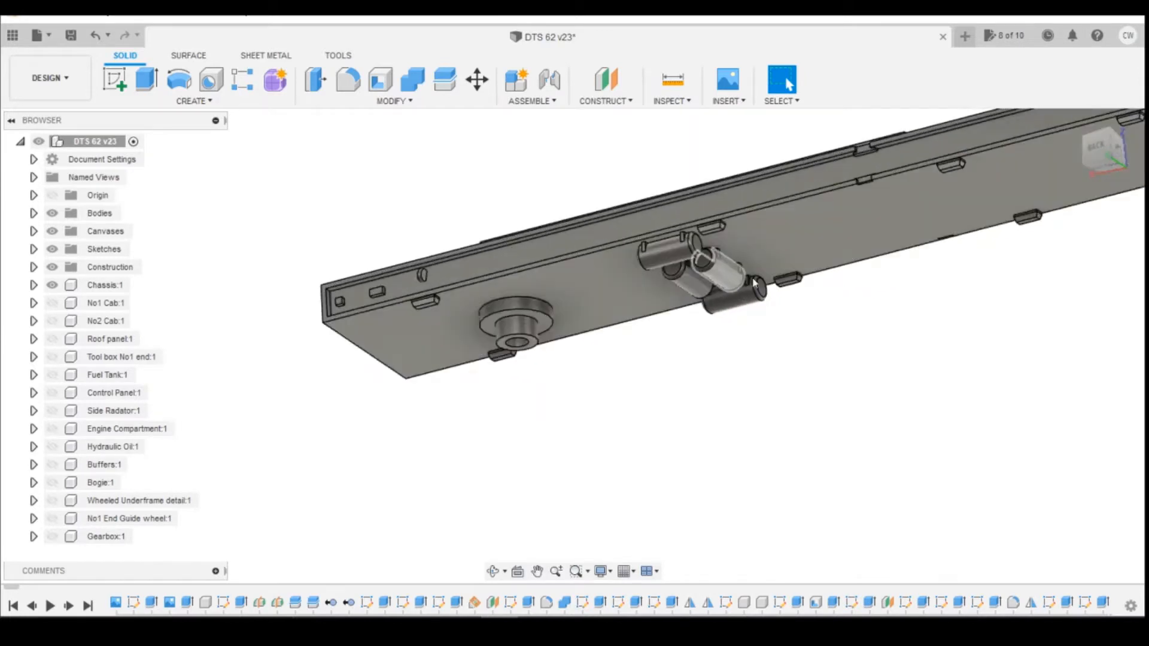
pyautogui.scroll(-4, 744, 294)
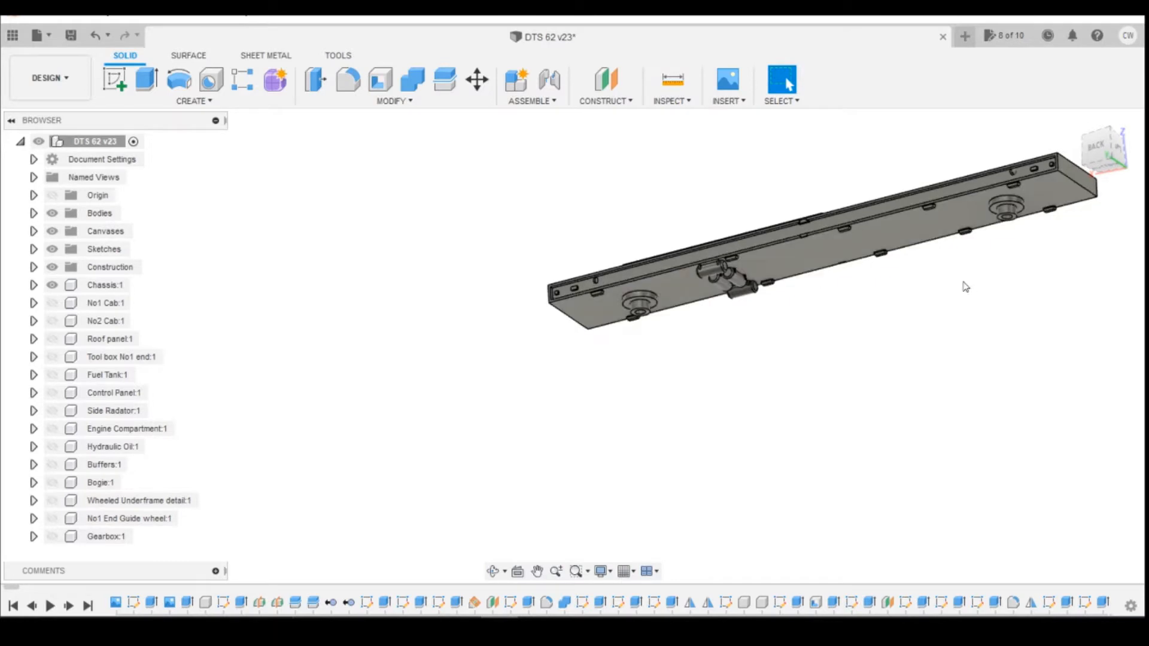
pyautogui.scroll(2, 867, 233)
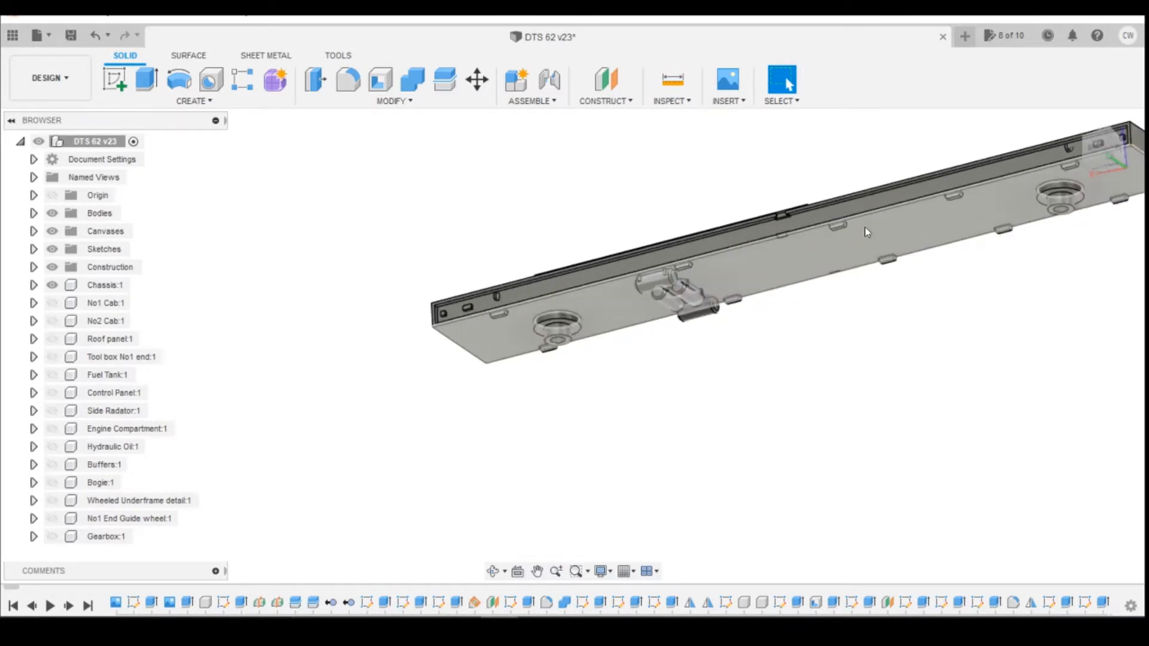
pyautogui.scroll(-1, 843, 232)
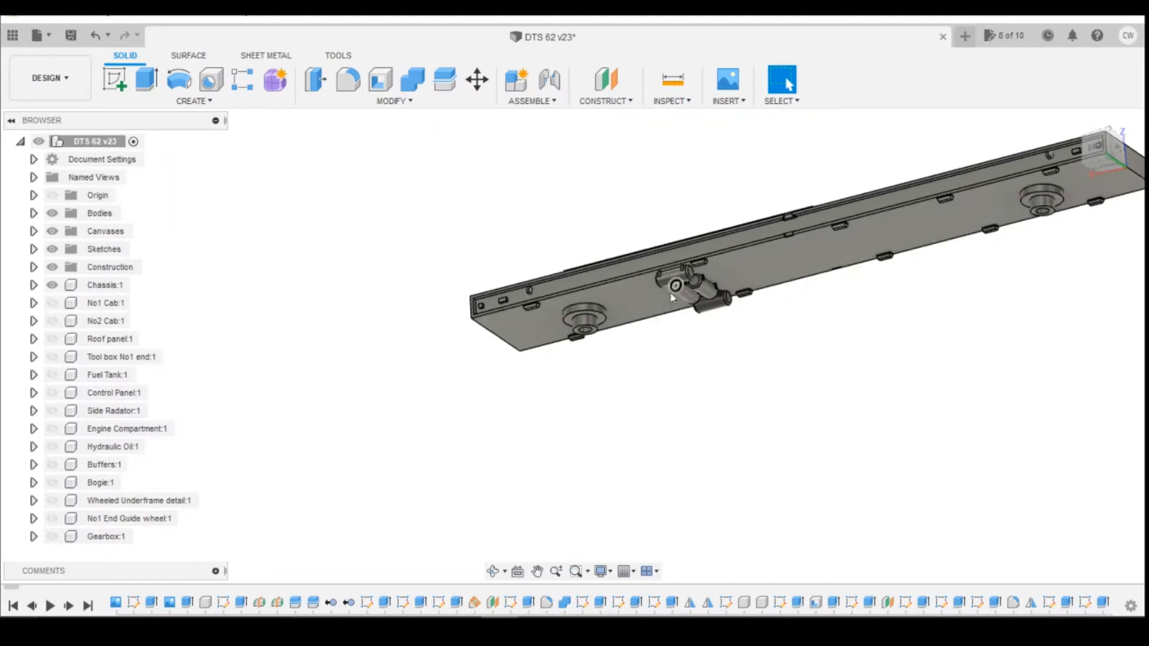
pyautogui.scroll(5, 702, 293)
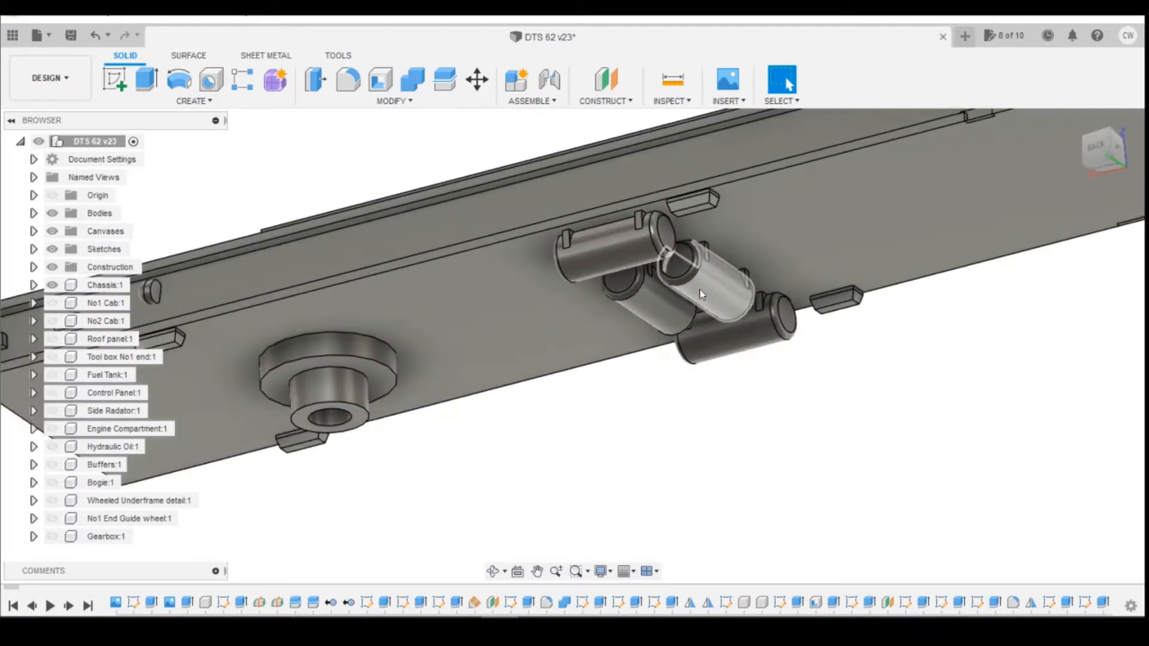
pyautogui.scroll(4, 672, 212)
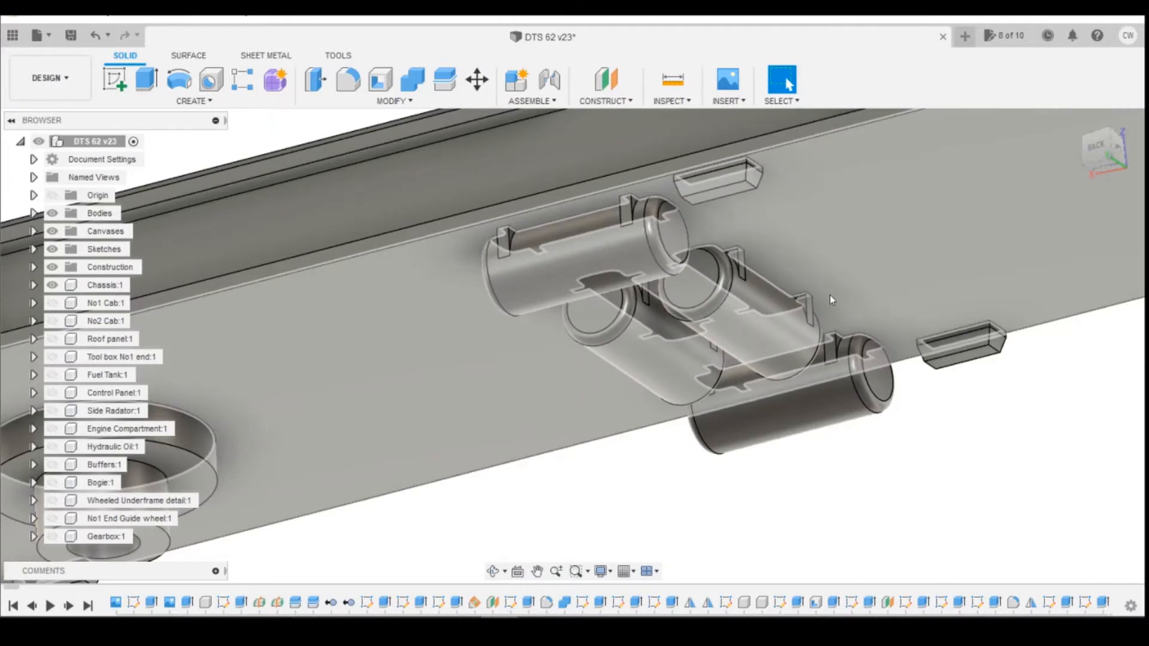
pyautogui.scroll(-10, 831, 296)
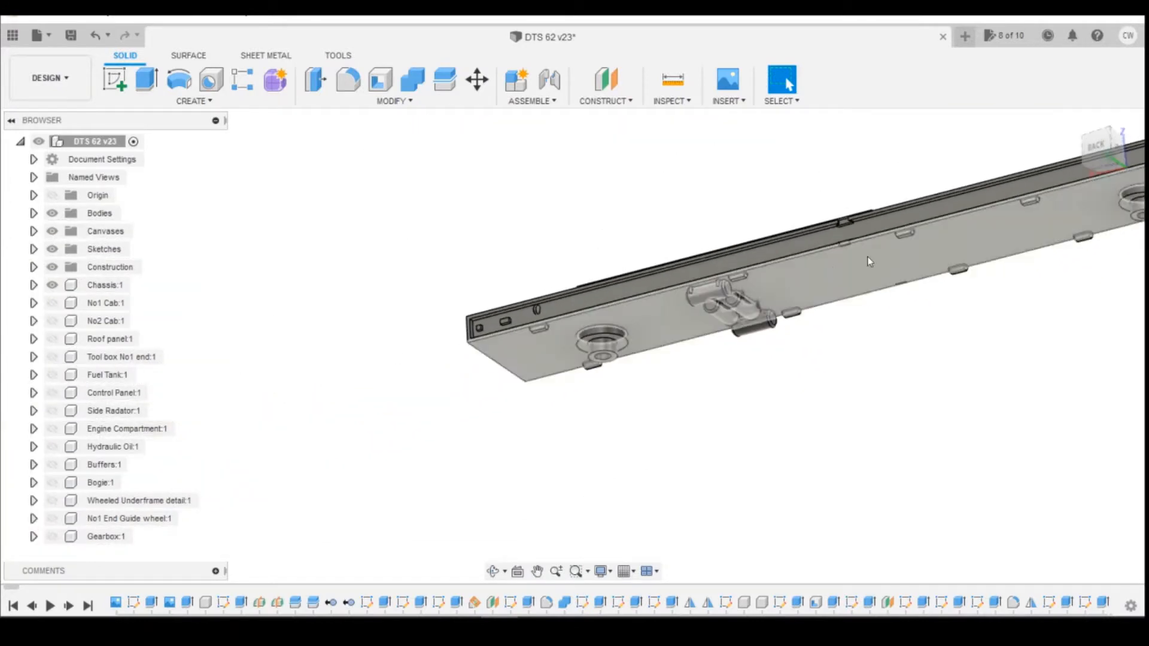
pyautogui.click(1097, 151)
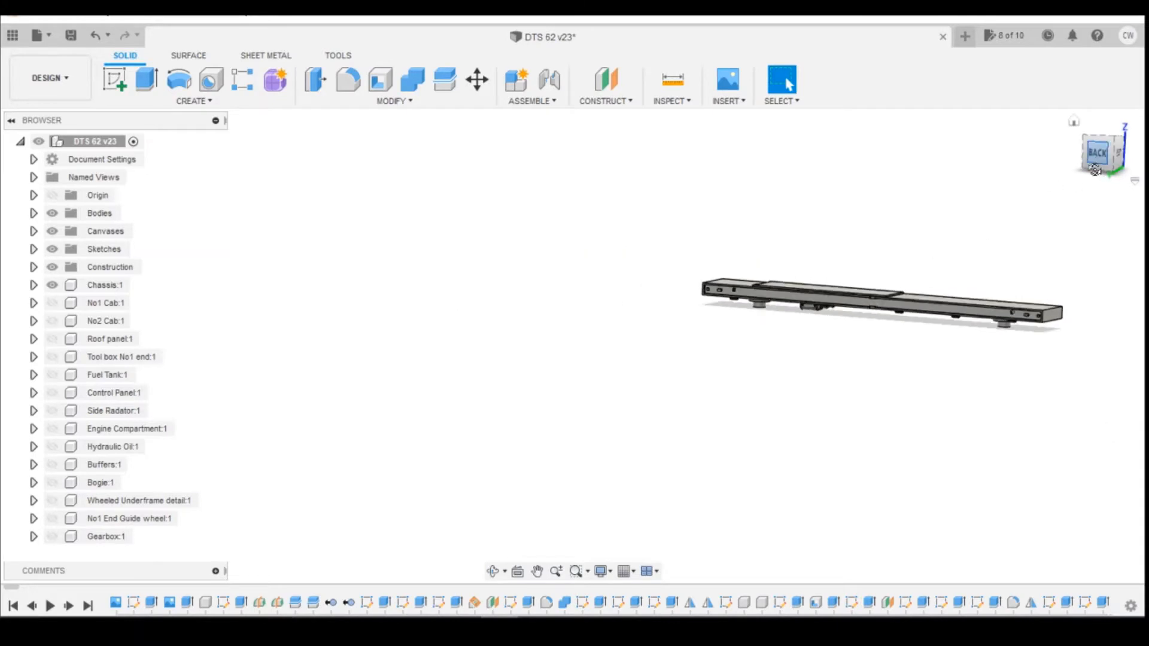
pyautogui.moveTo(1095, 170); pyautogui.dragTo(1094, 176)
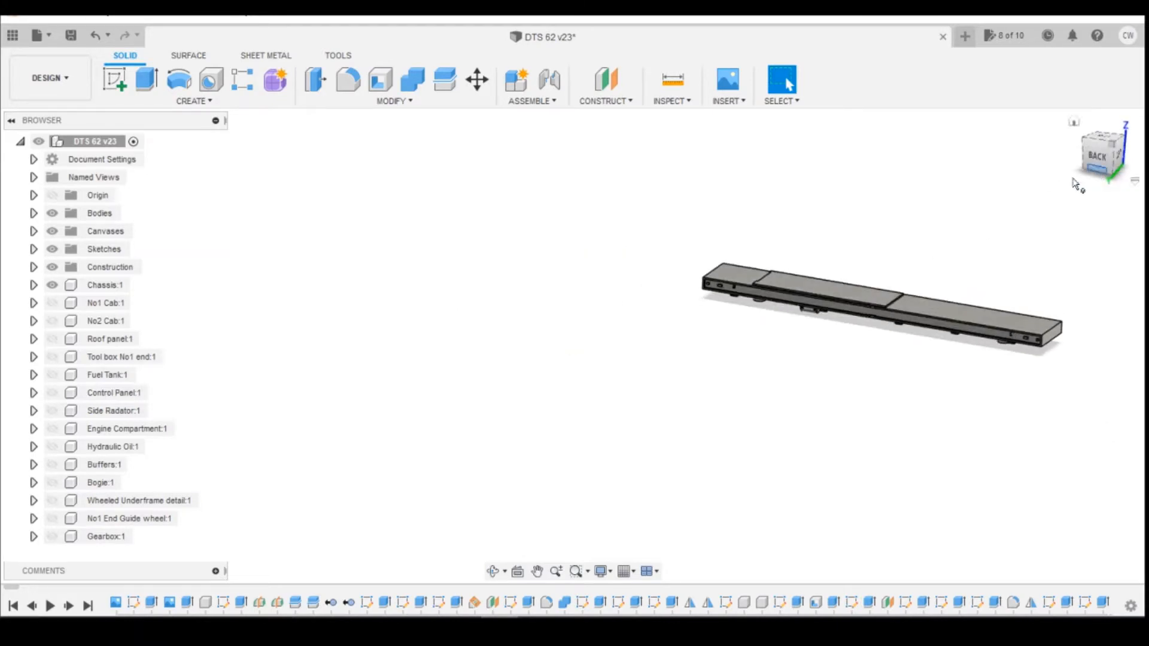
# Show the No1 Cab, No2 Cab and Roof panel components again.
pyautogui.click(68, 304)
pyautogui.click(52, 303)
pyautogui.click(52, 321)
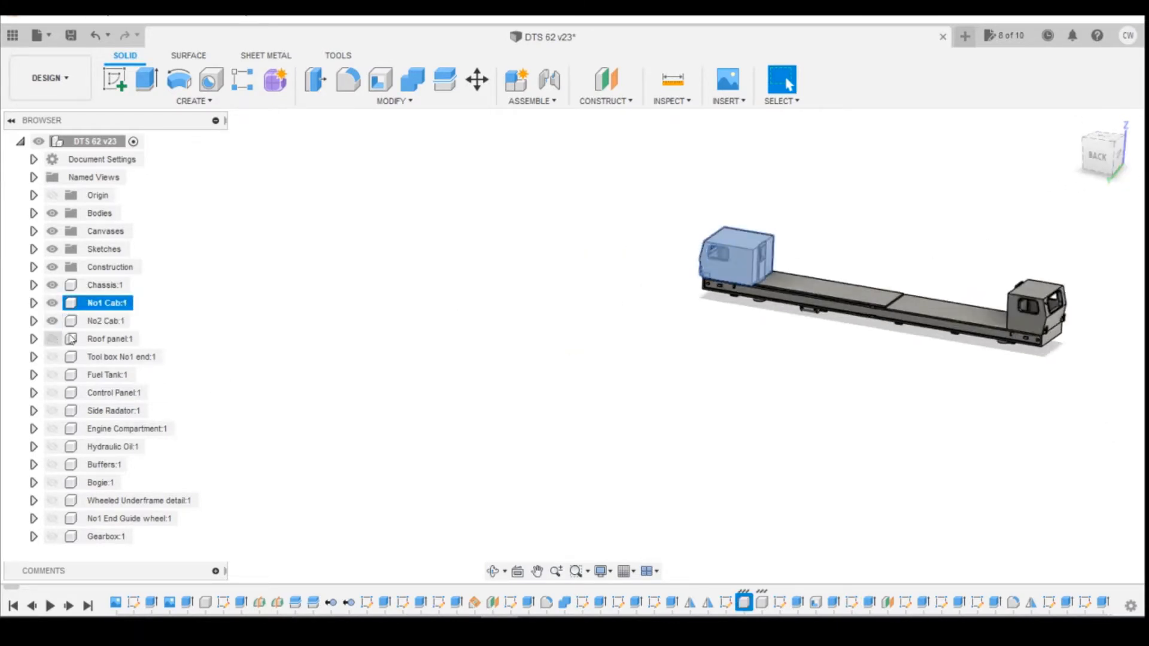
pyautogui.keyDown('ctrl'); pyautogui.click(72, 340); pyautogui.keyUp('ctrl')
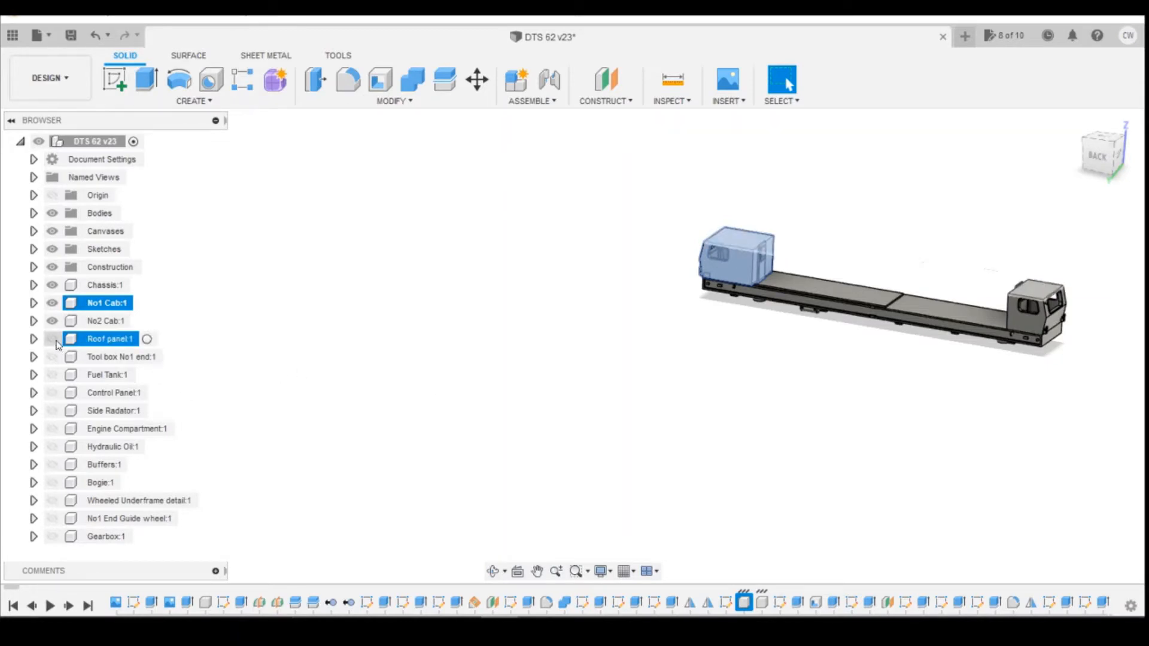
pyautogui.click(54, 340)
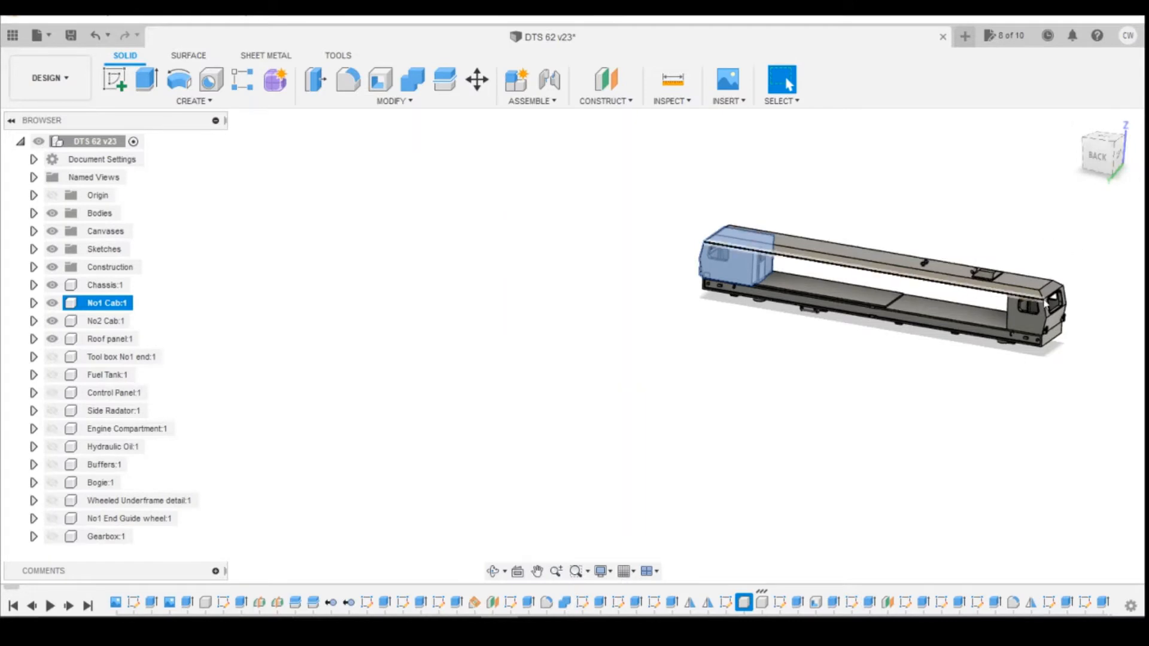
# Review the DTS measurements reference drawing in the photo viewer, then return to the model.
pyautogui.moveTo(1106, 160); pyautogui.dragTo(1107, 149)
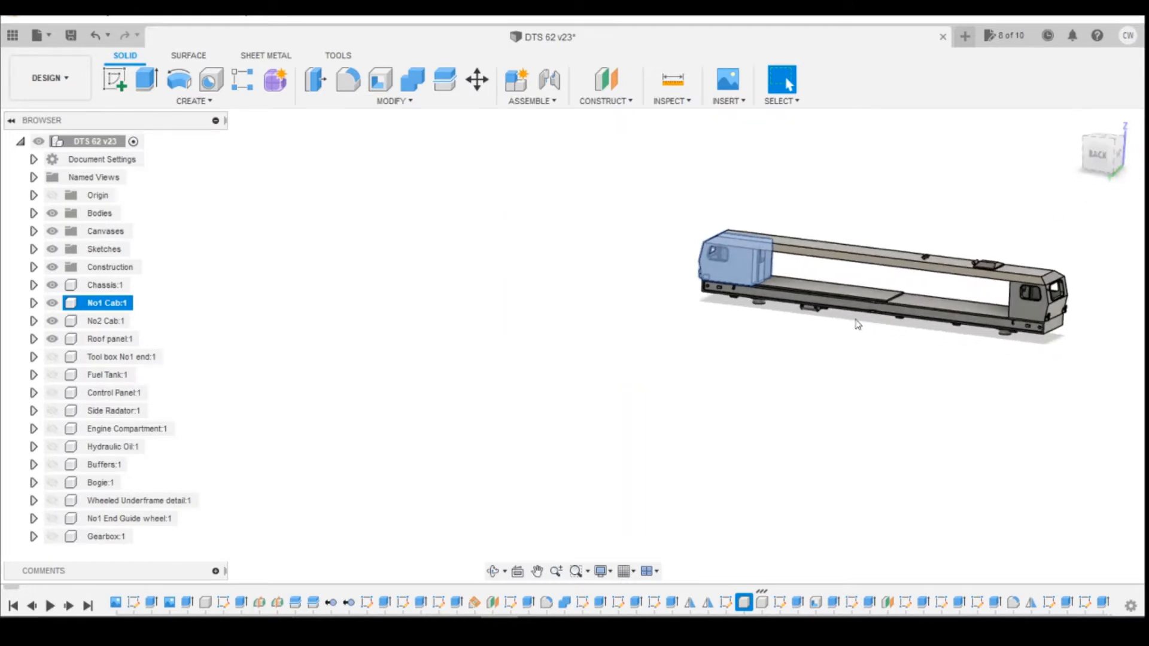
pyautogui.scroll(3, 859, 325)
pyautogui.click(809, 401)
pyautogui.scroll(-3, 712, 421)
pyautogui.scroll(4, 907, 290)
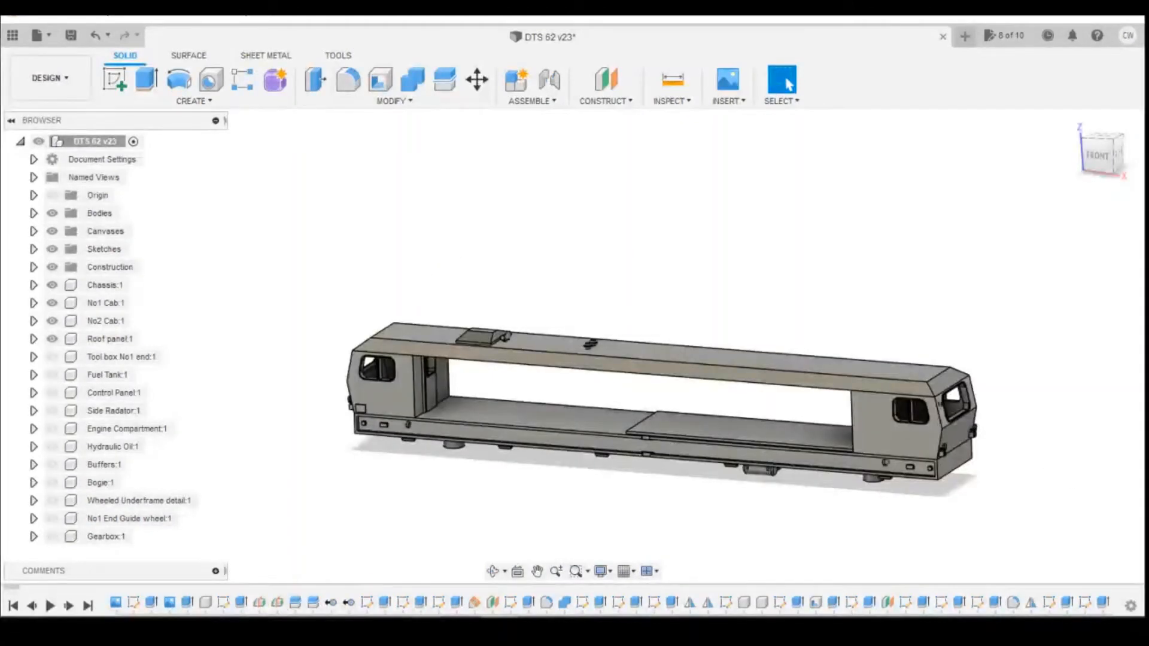
pyautogui.moveTo(425, 627)
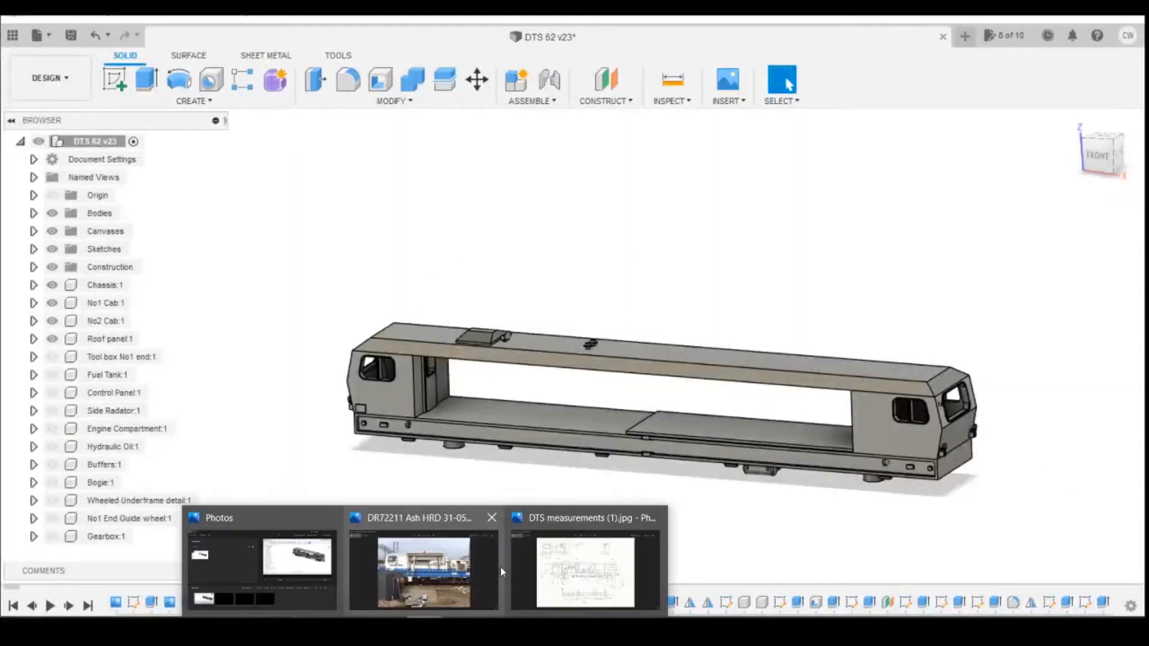
pyautogui.click(550, 567)
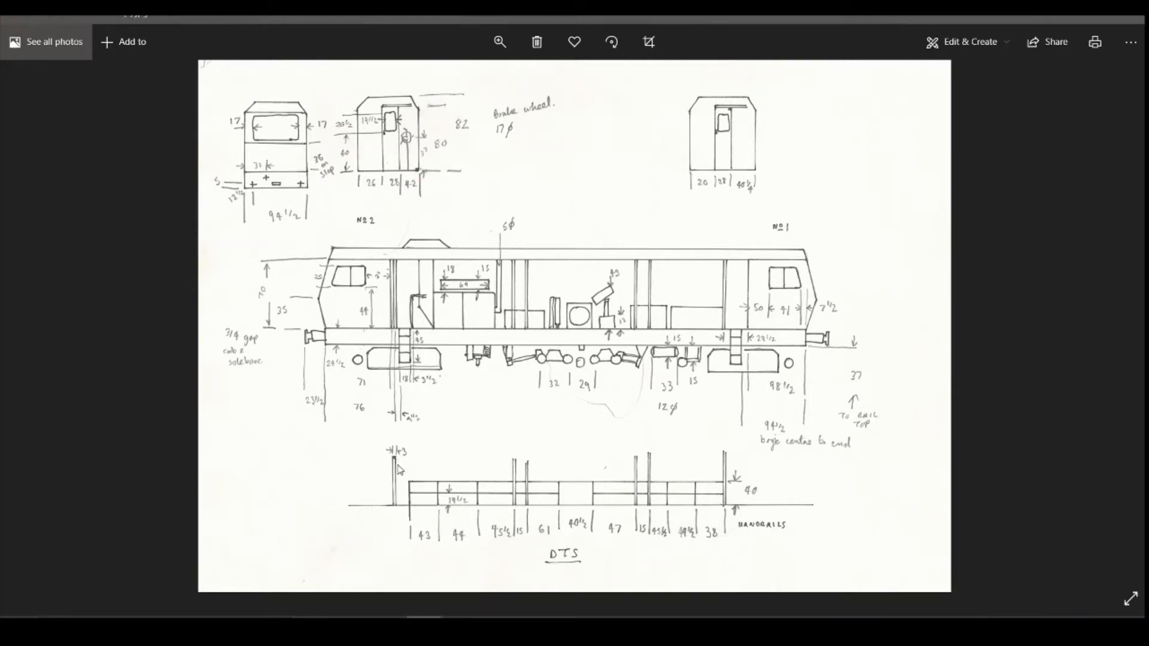
pyautogui.press('Right')
pyautogui.press('Left')
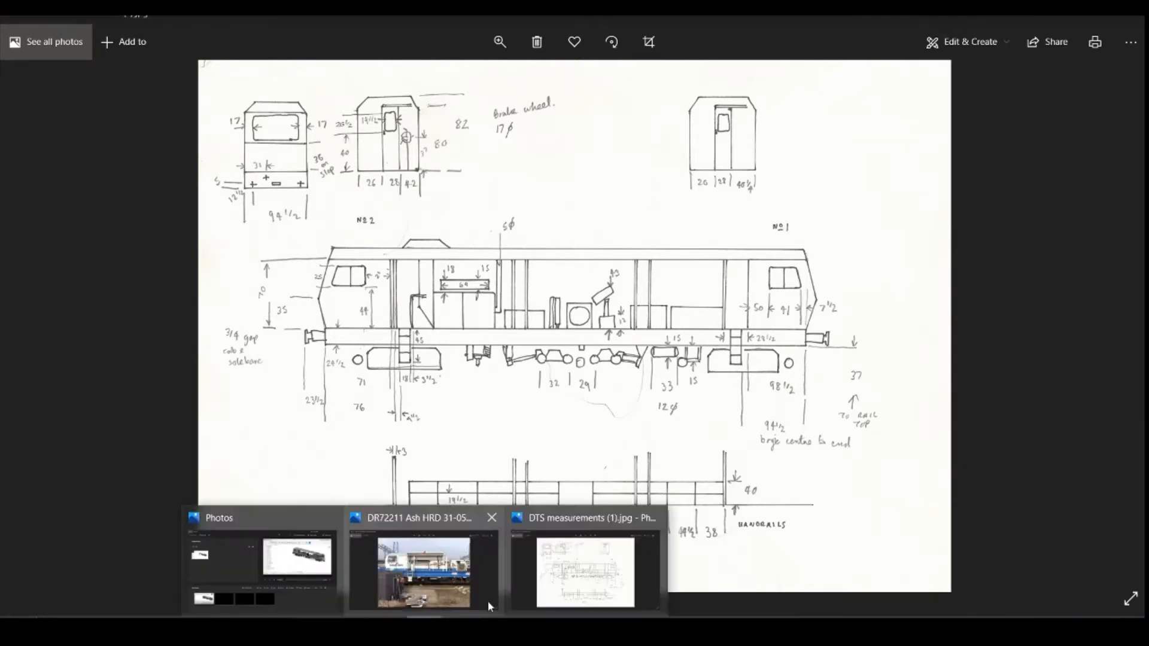
pyautogui.click(464, 556)
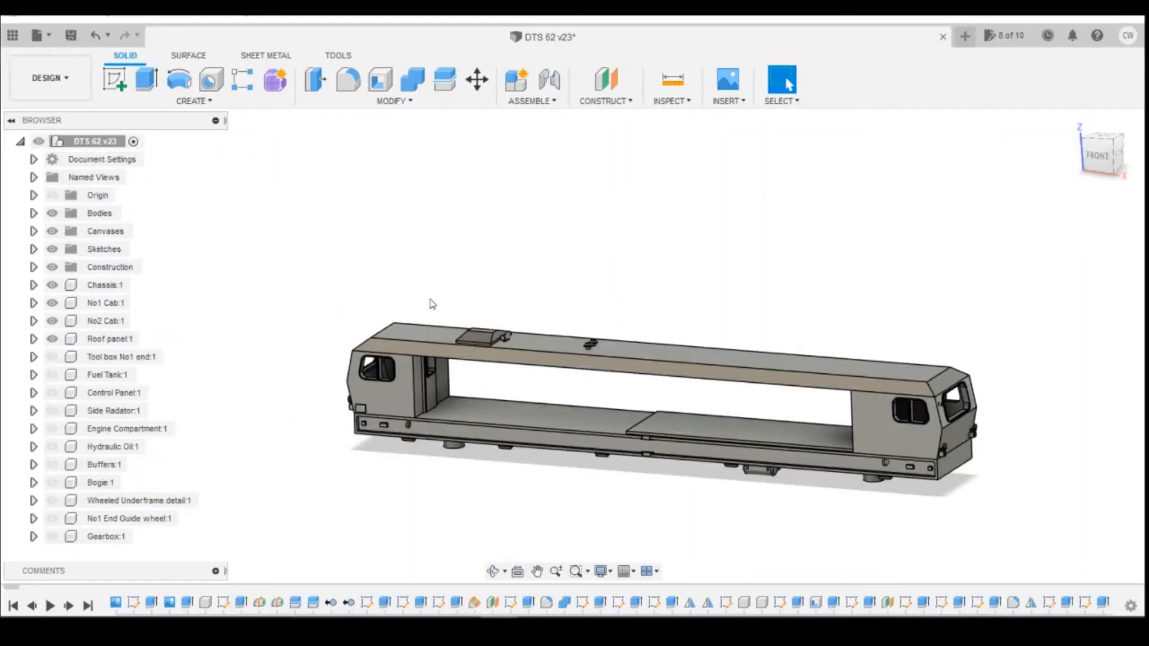
# Show the Engine Compartment component again.
pyautogui.click(52, 429)
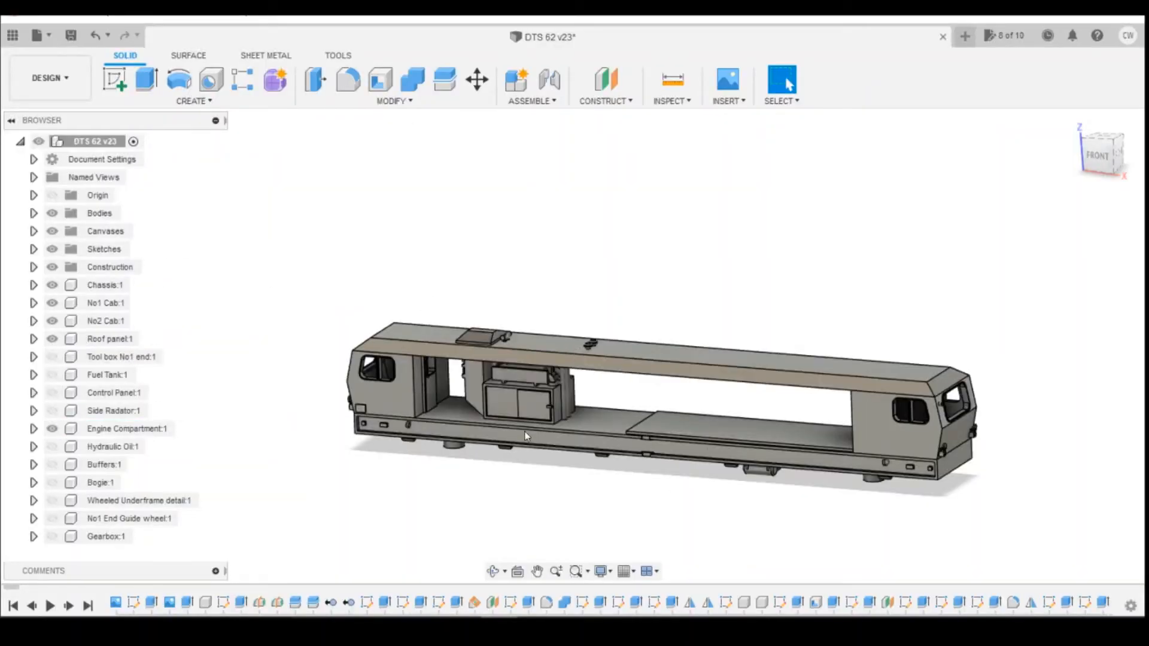
pyautogui.click(1093, 165)
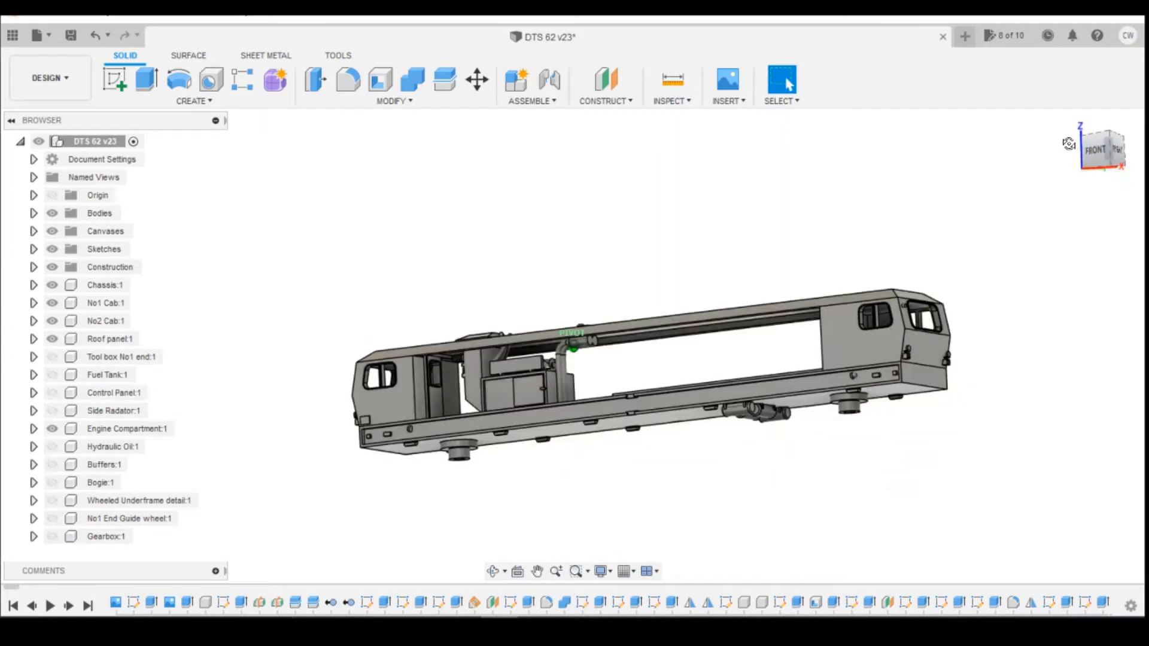
# Create a new internal component under the root component named Handrails.
pyautogui.rightClick(95, 144)
pyautogui.press('Escape')
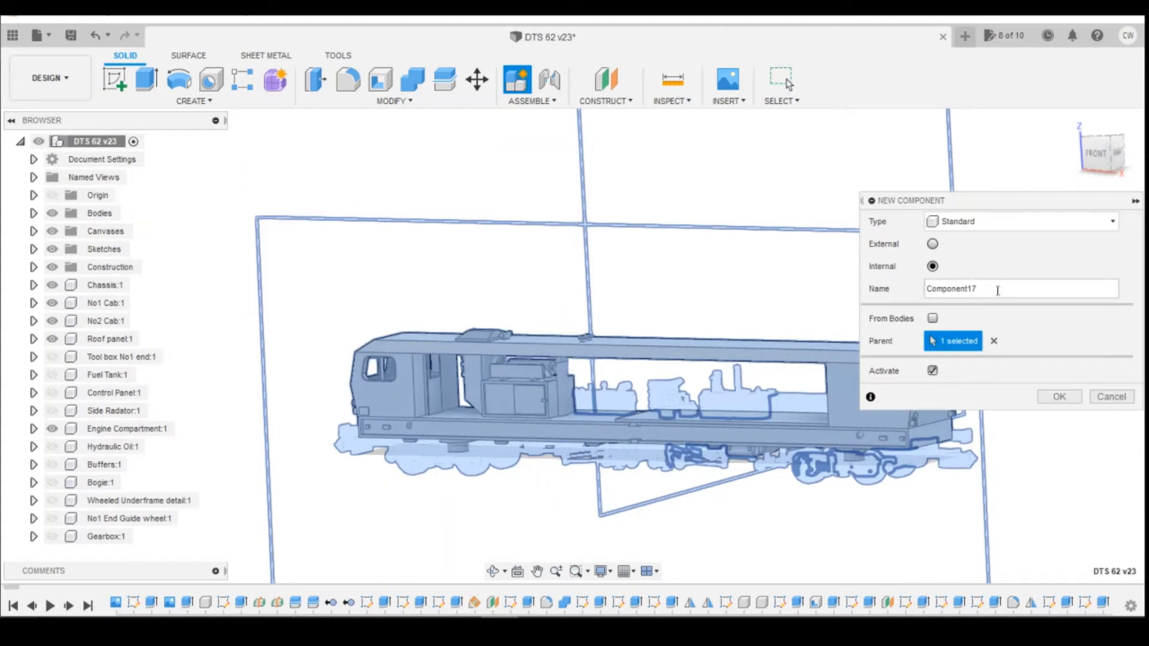
pyautogui.moveTo(998, 291); pyautogui.dragTo(920, 289)
pyautogui.click(1060, 397)
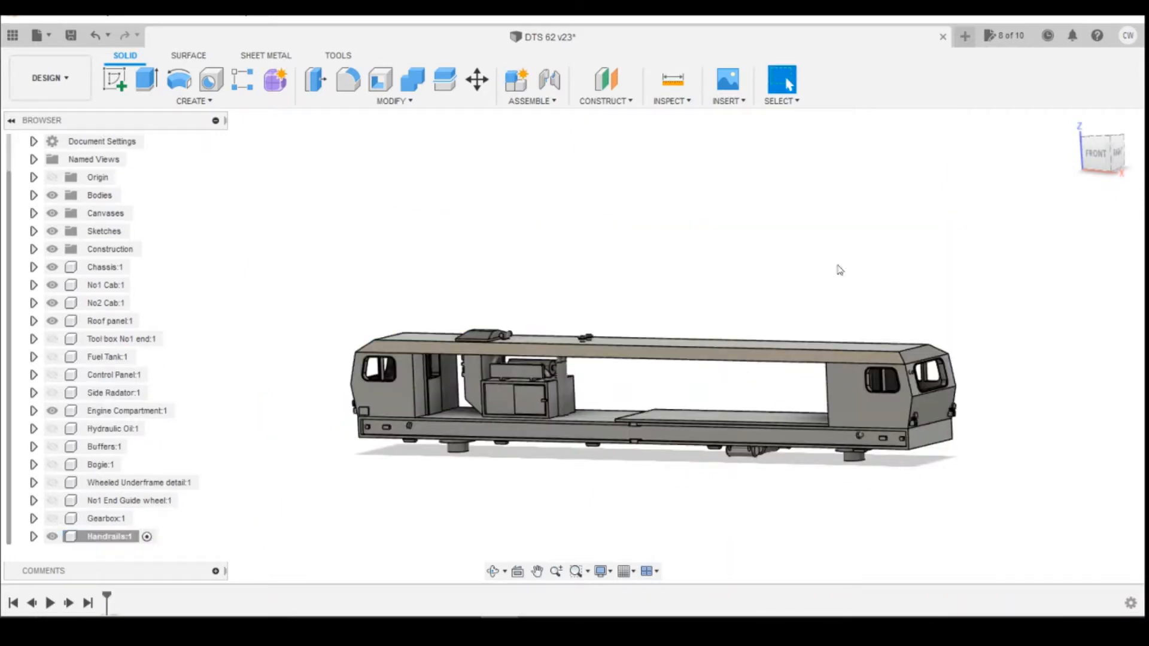
# Open the reference photos and review the DTS measurements drawing for the handrail dimensions.
pyautogui.moveTo(1100, 157)
pyautogui.mouseDown()
pyautogui.moveTo(1077, 154)
pyautogui.moveTo(1071, 166)
pyautogui.moveTo(1098, 157)
pyautogui.mouseUp()
pyautogui.moveTo(424, 629)
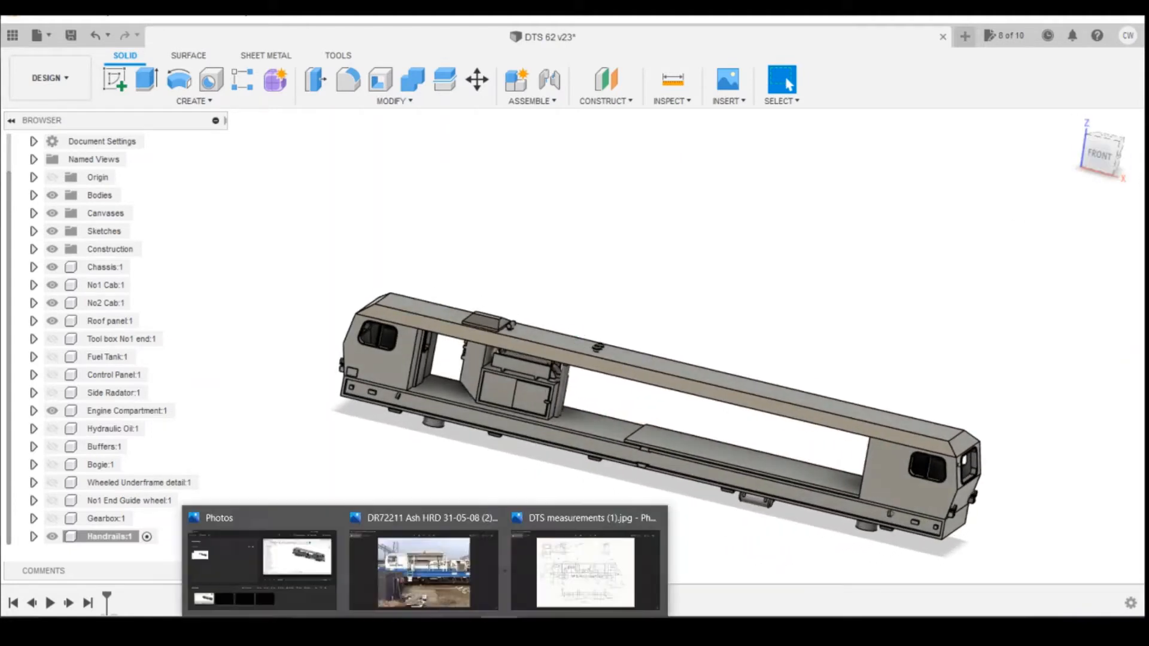
pyautogui.click(438, 587)
pyautogui.scroll(-1, 689, 361)
pyautogui.scroll(-1, 687, 361)
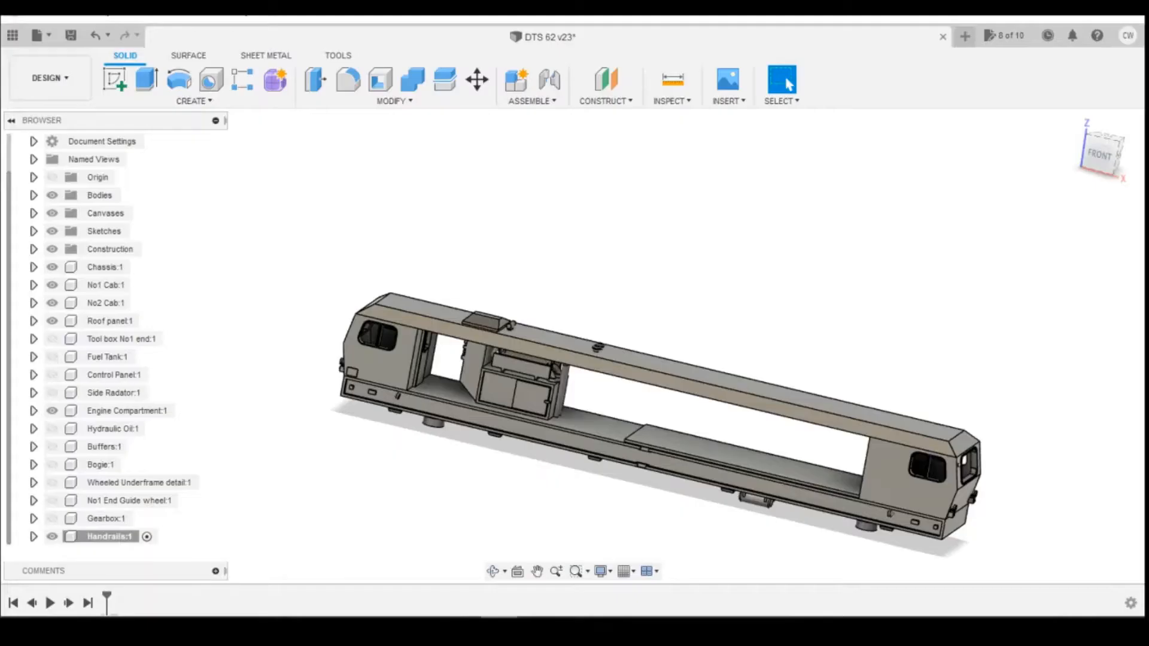
pyautogui.moveTo(426, 617)
pyautogui.click(580, 566)
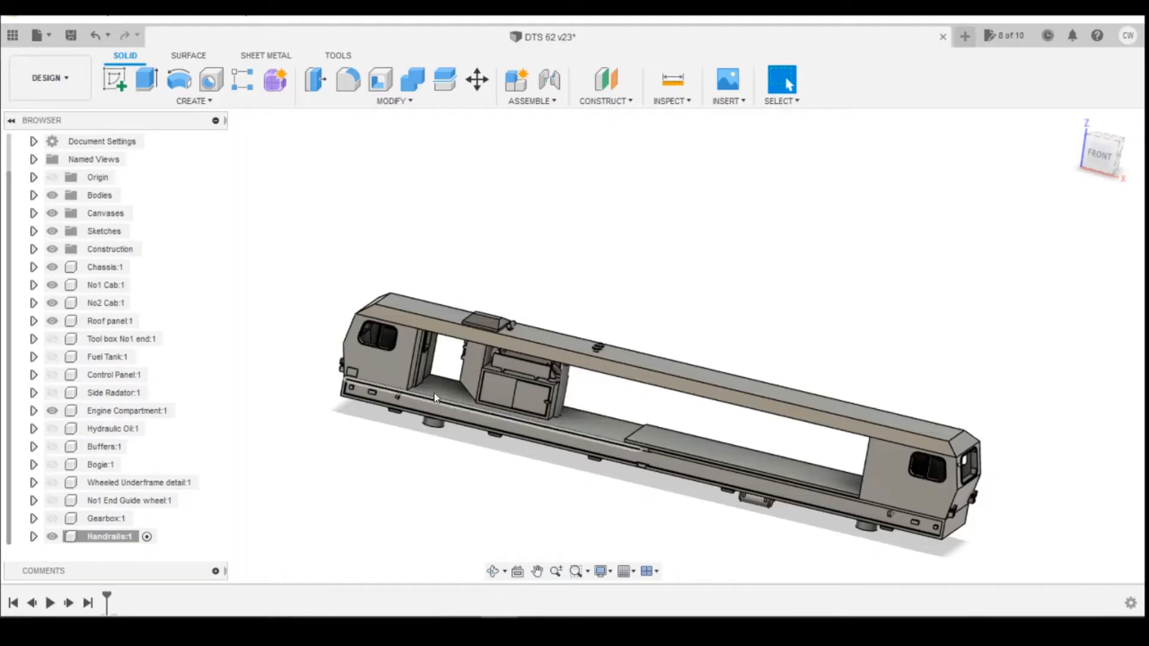
# Start a new sketch on the horizontal ground plane and hide the Roof panel component.
pyautogui.scroll(5, 434, 393)
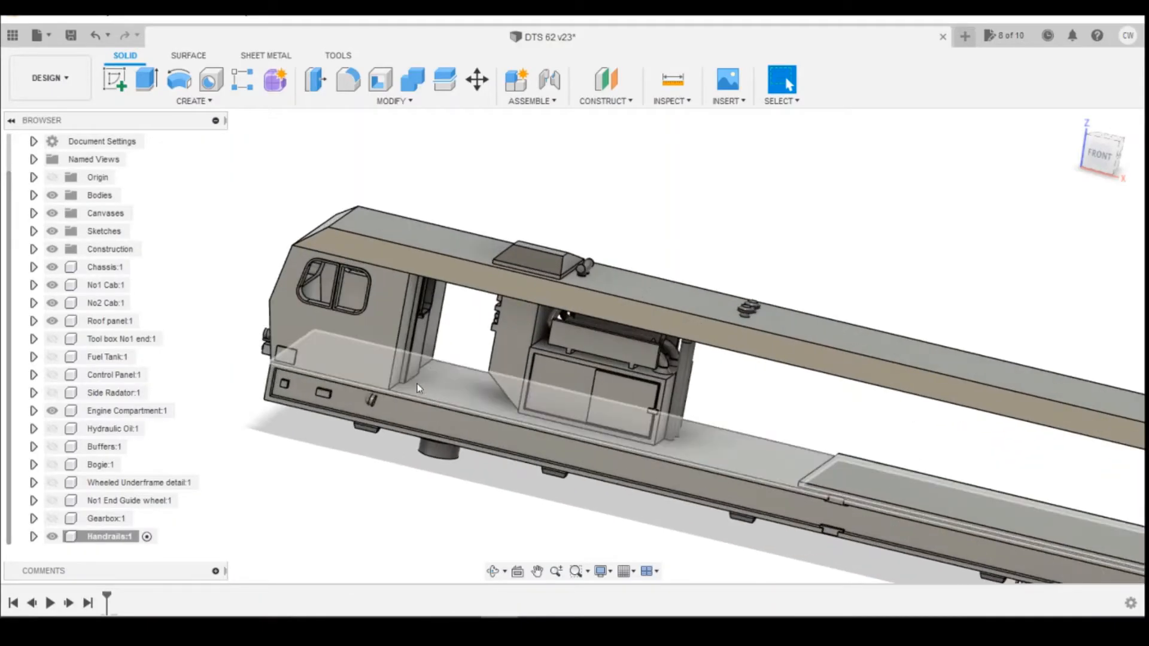
pyautogui.scroll(3, 417, 384)
pyautogui.click(121, 78)
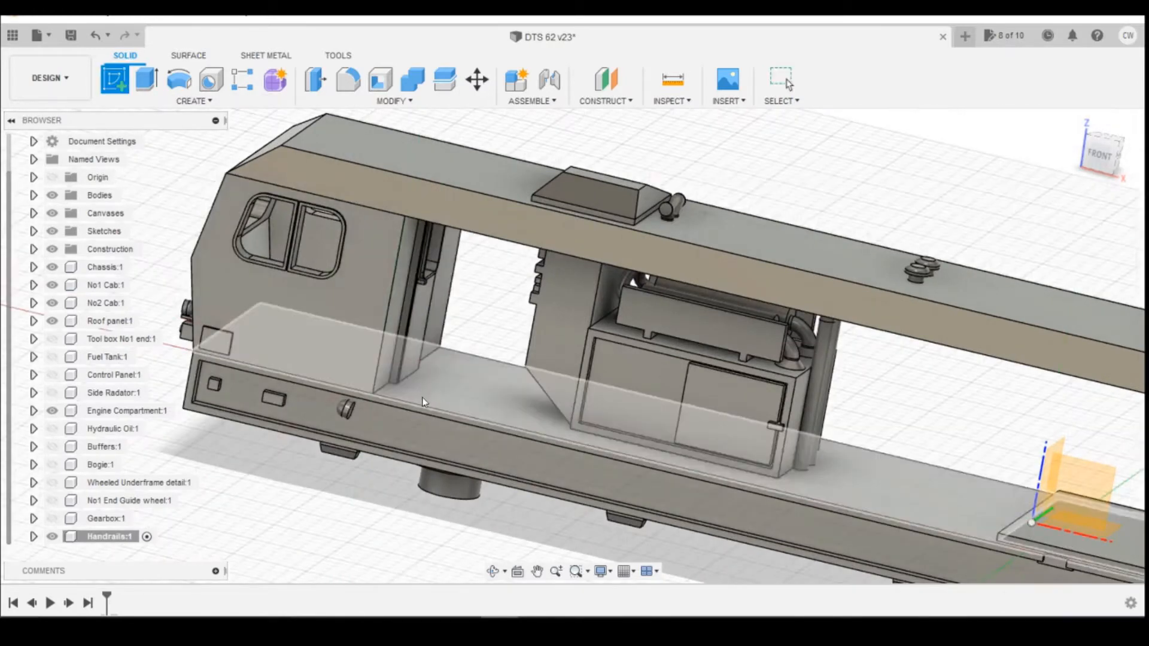
pyautogui.click(449, 404)
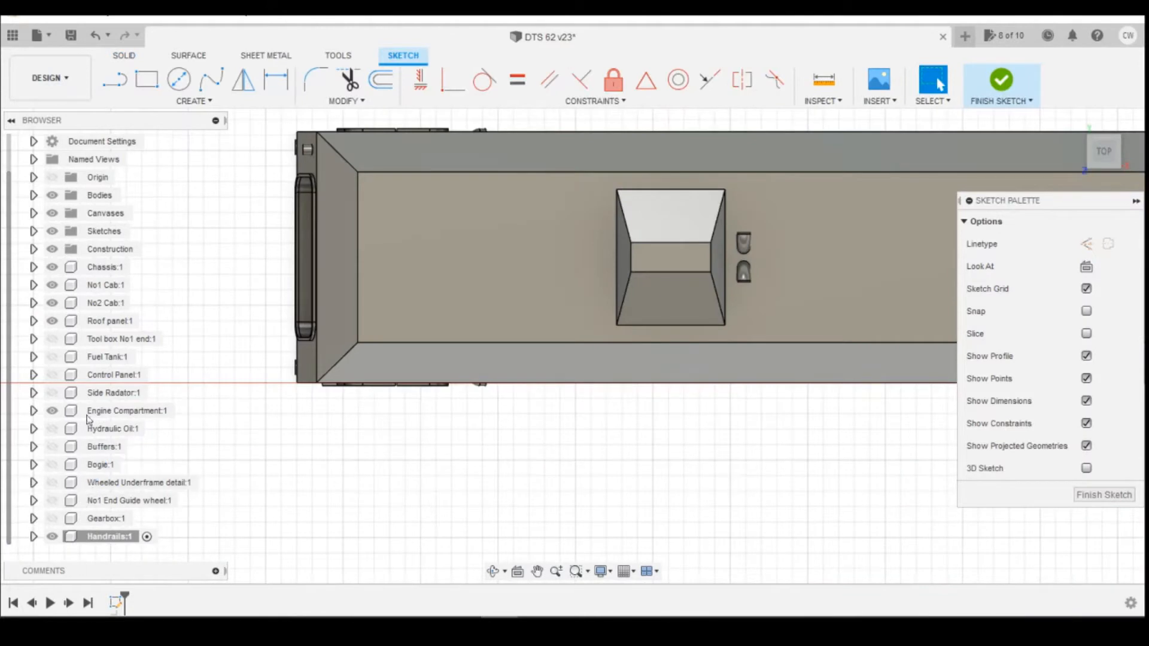
pyautogui.click(52, 321)
# Draw a 0.8 mm by 0.8 mm square at the chassis edge just behind the cab's rear wall.
pyautogui.scroll(3, 601, 400)
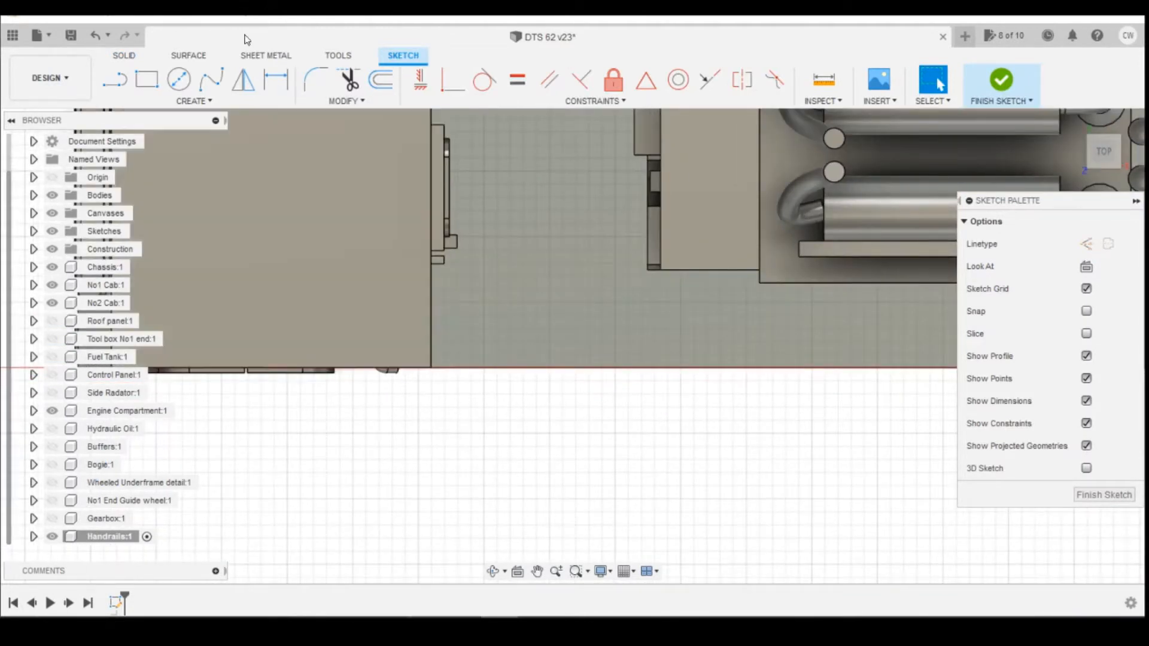
pyautogui.click(146, 79)
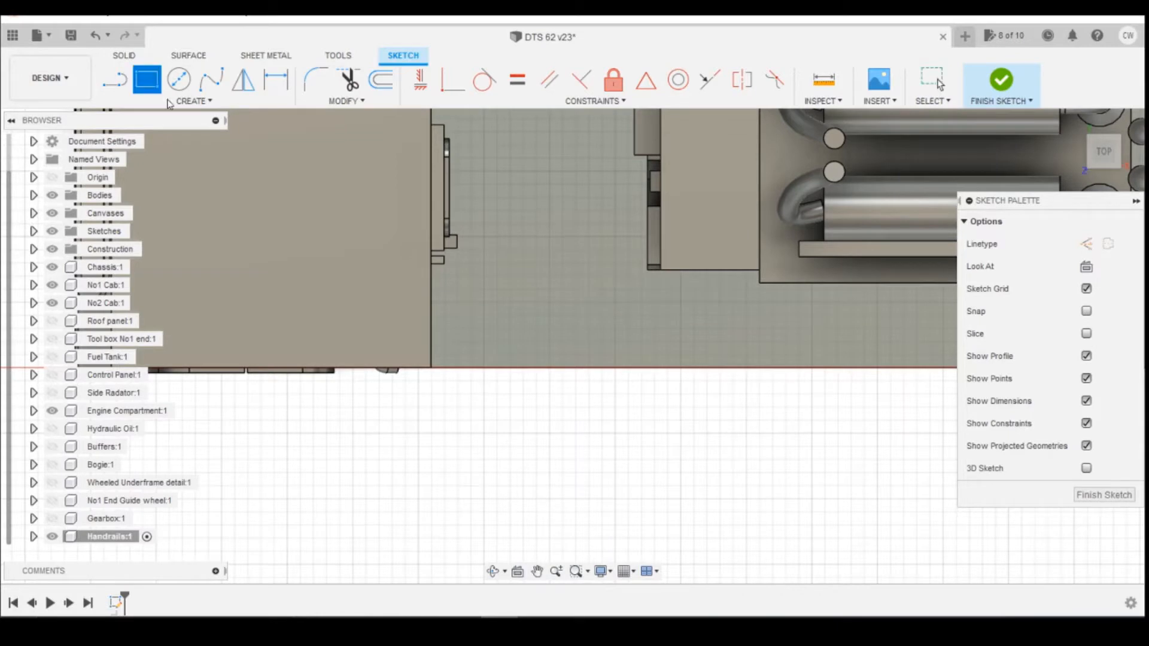
pyautogui.click(457, 368)
pyautogui.write('0')
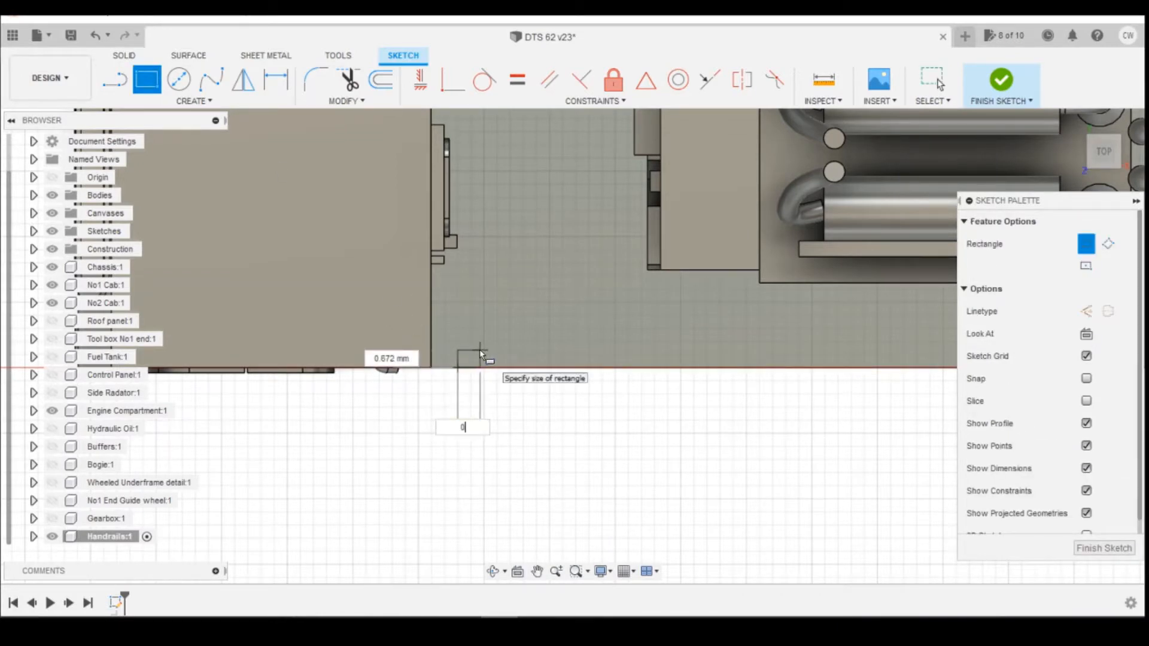
pyautogui.write('.8')
pyautogui.press('Tab')
pyautogui.write('0')
pyautogui.press('Tab')
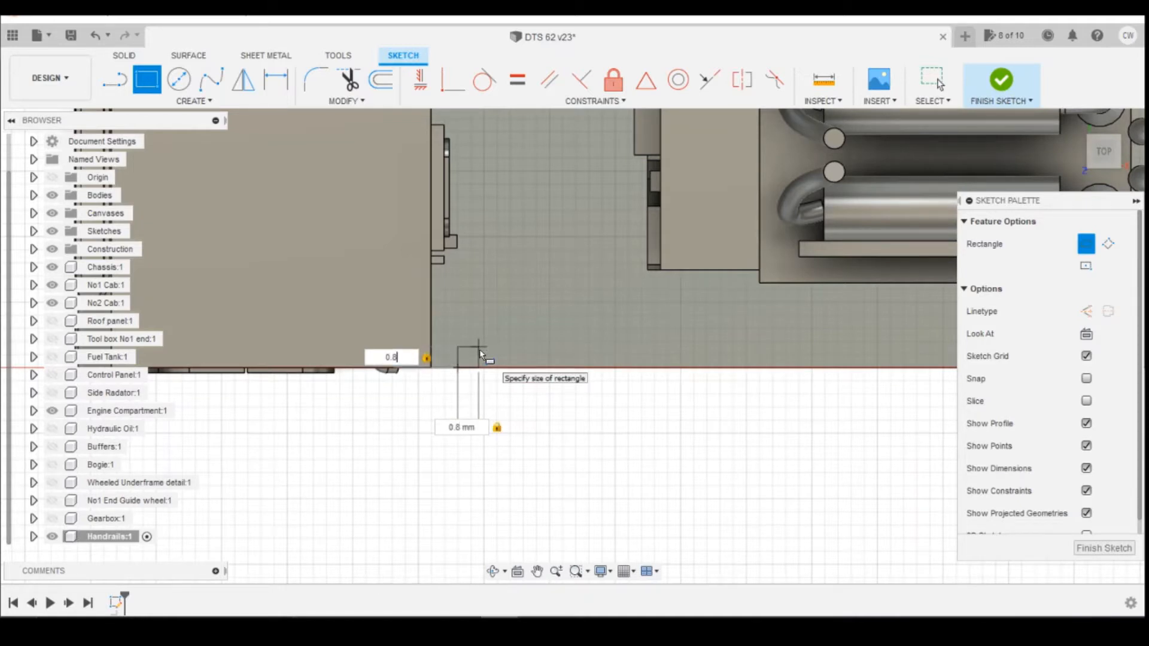
pyautogui.press('Return')
pyautogui.scroll(2, 449, 365)
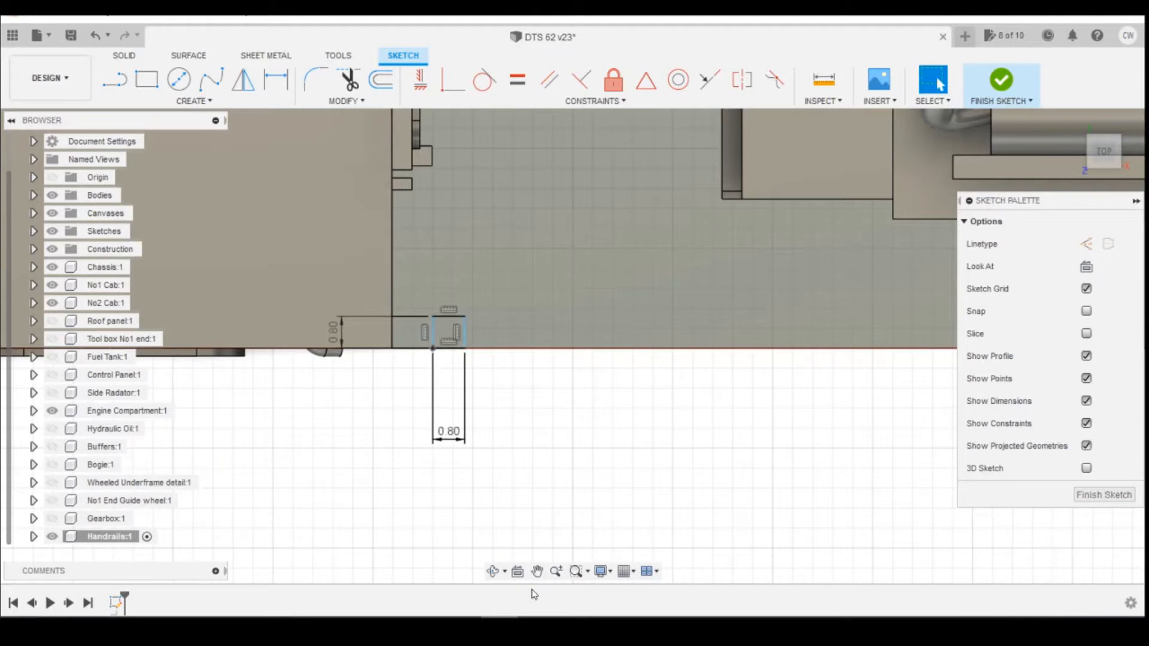
# Review the locomotive photo and the DTS measurements drawing, then return to the model.
pyautogui.moveTo(427, 629)
pyautogui.click(458, 589)
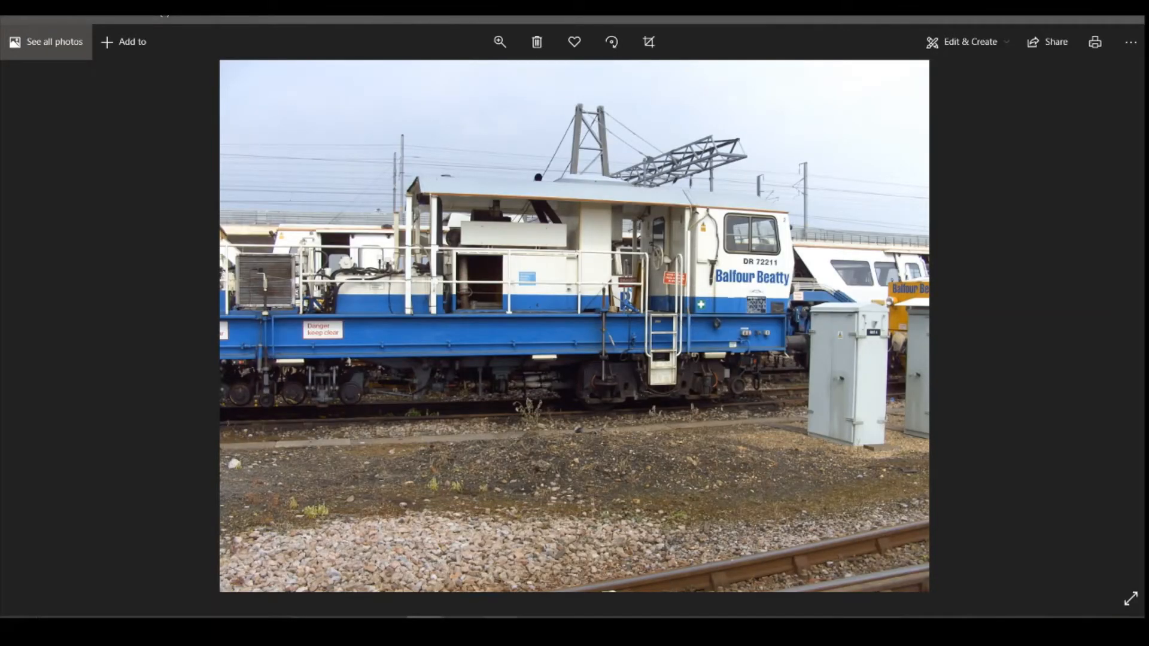
pyautogui.moveTo(423, 634)
pyautogui.click(566, 581)
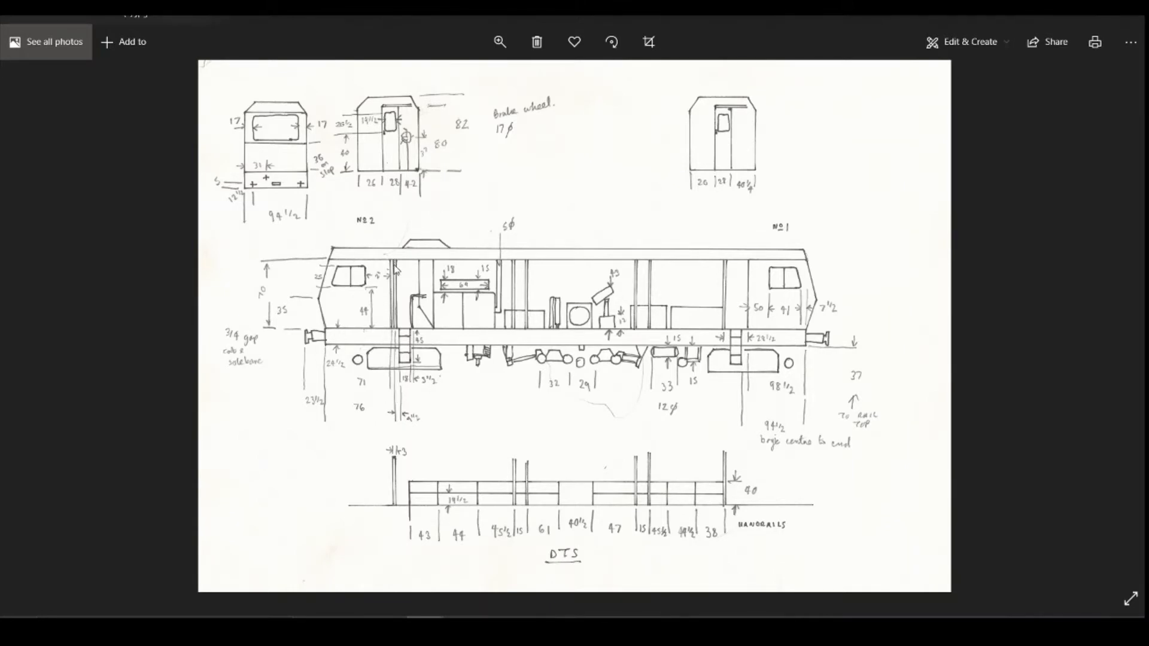
pyautogui.click(500, 629)
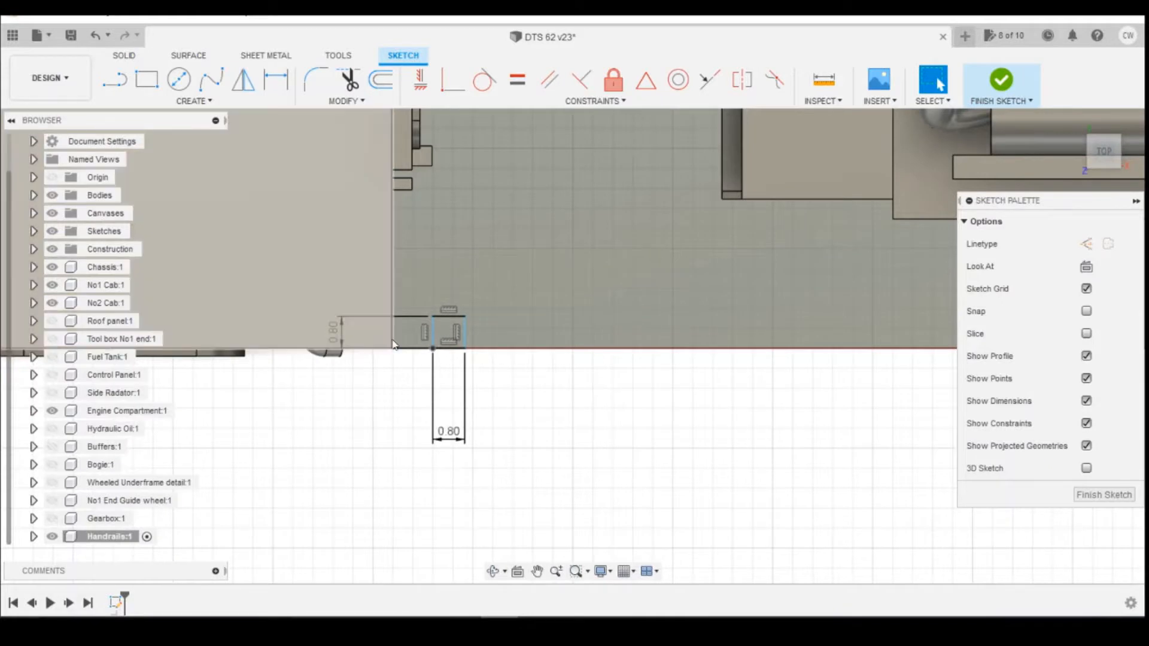
# Project the corner vertex of the cab's rear wall into the sketch.
pyautogui.press('d')
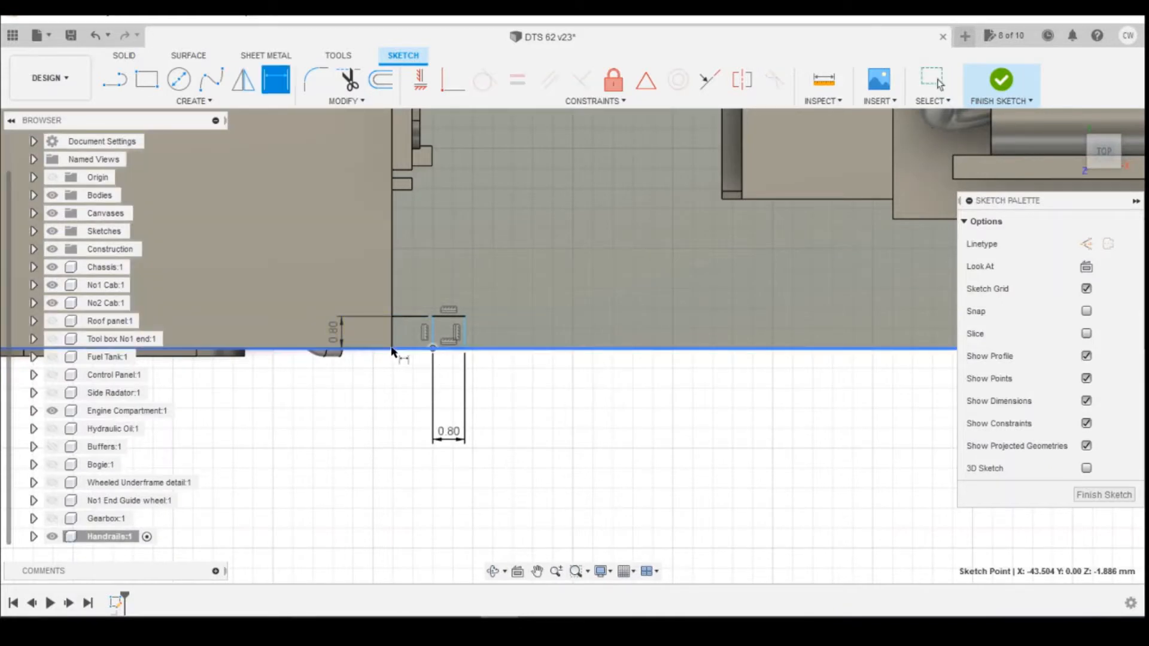
pyautogui.scroll(-2, 415, 370)
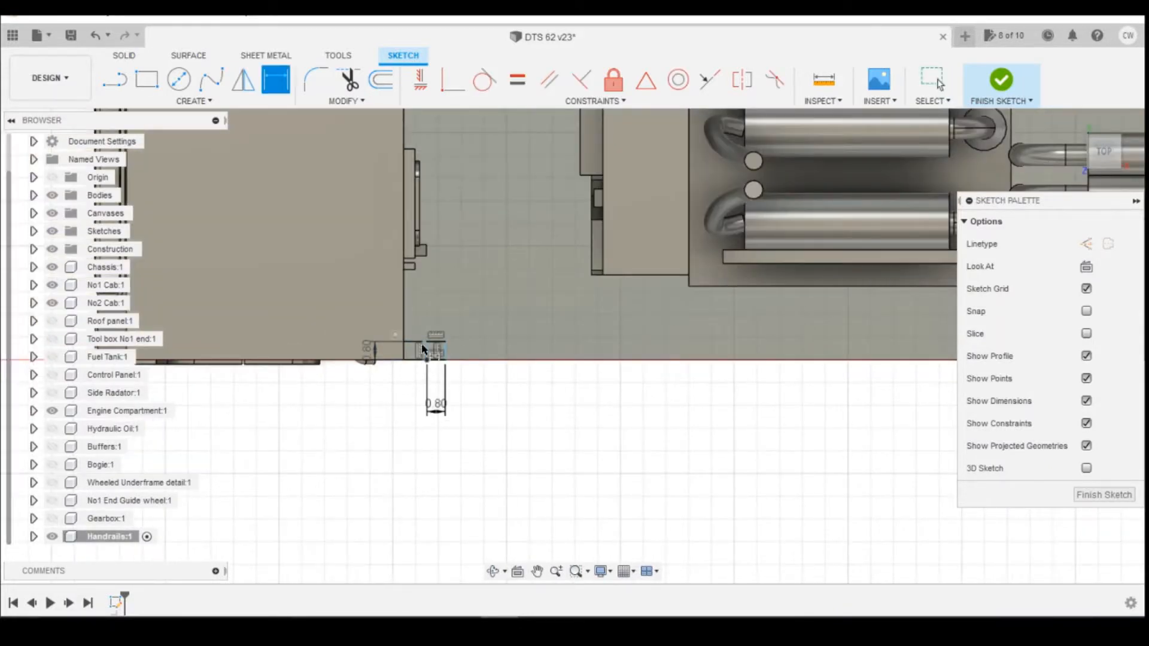
pyautogui.click(1103, 158)
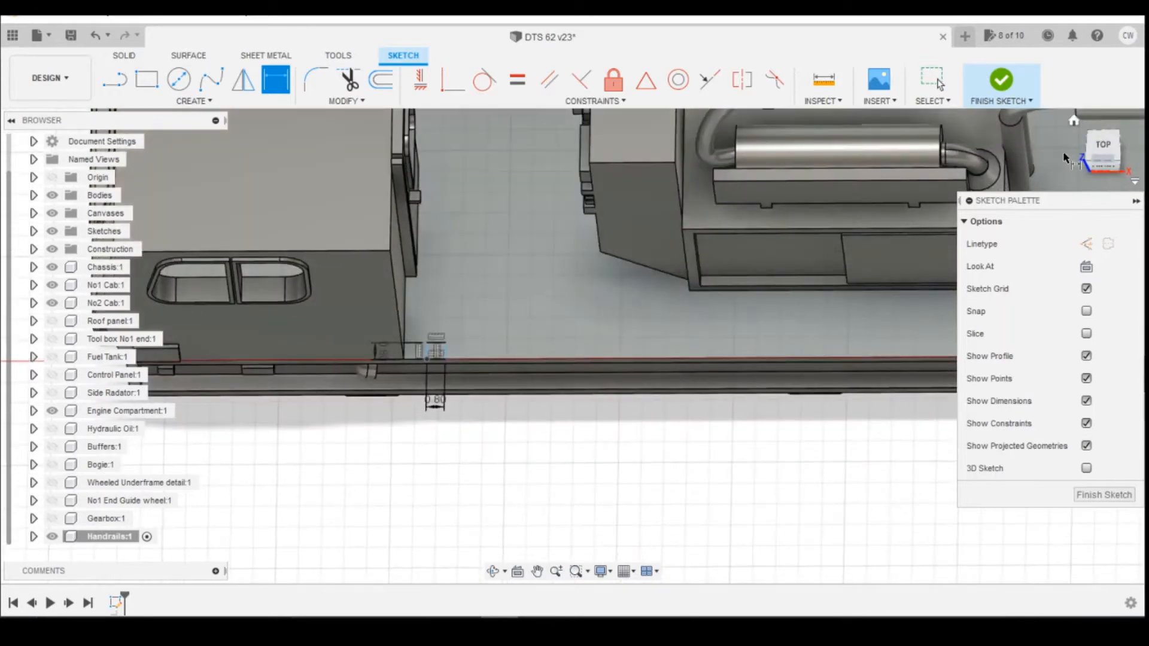
pyautogui.press('Escape')
pyautogui.press('p')
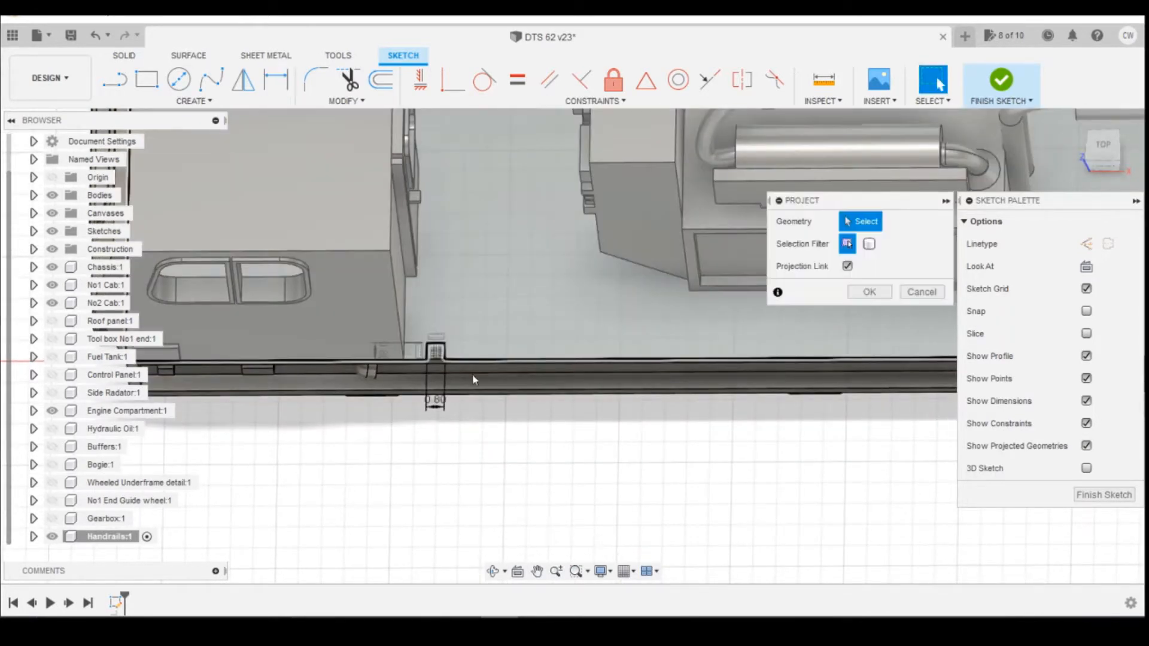
pyautogui.click(403, 358)
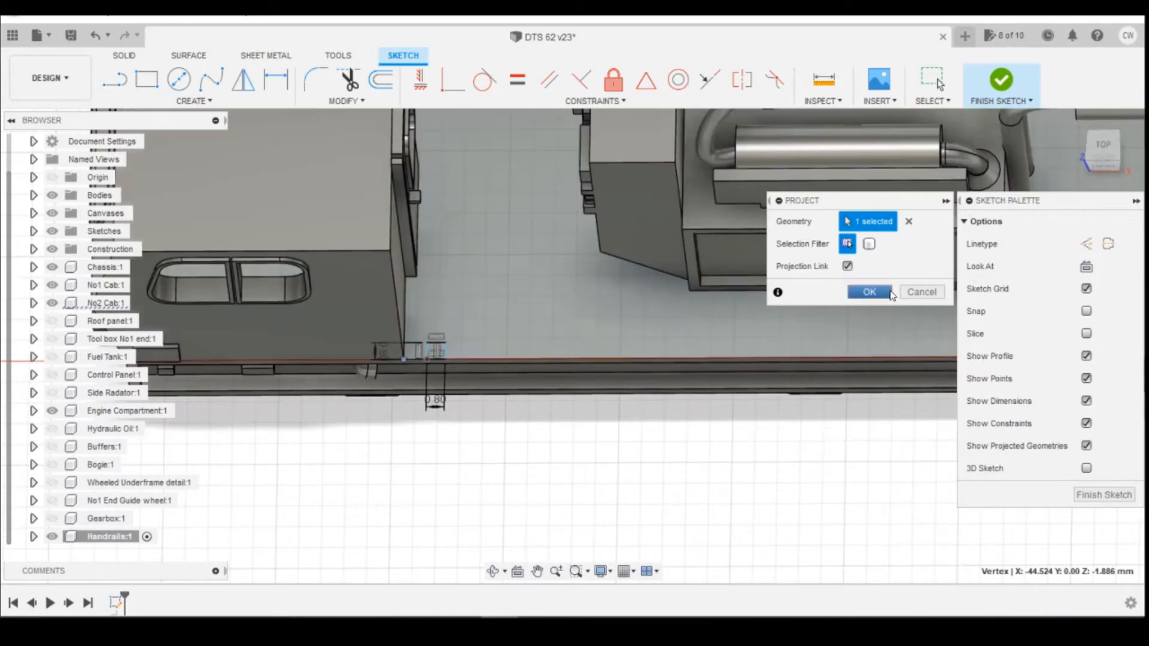
pyautogui.click(869, 292)
# Dimension the distance between the projected cab vertex and the square as 1 mm.
pyautogui.press('d')
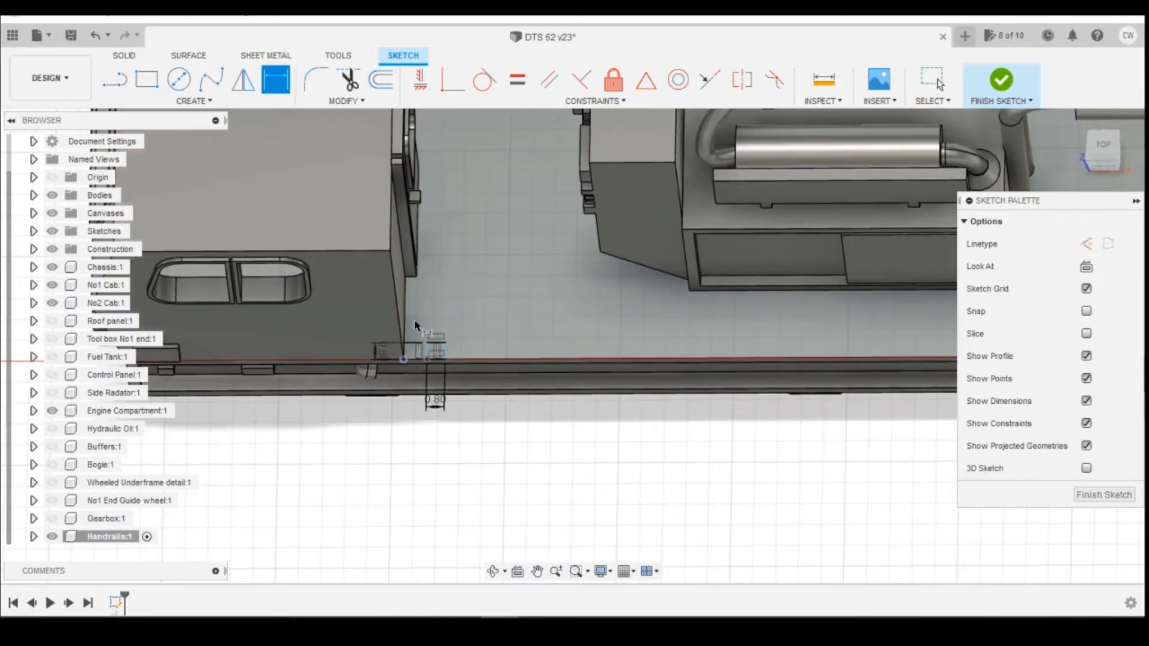
pyautogui.click(427, 359)
pyautogui.click(403, 359)
pyautogui.click(419, 435)
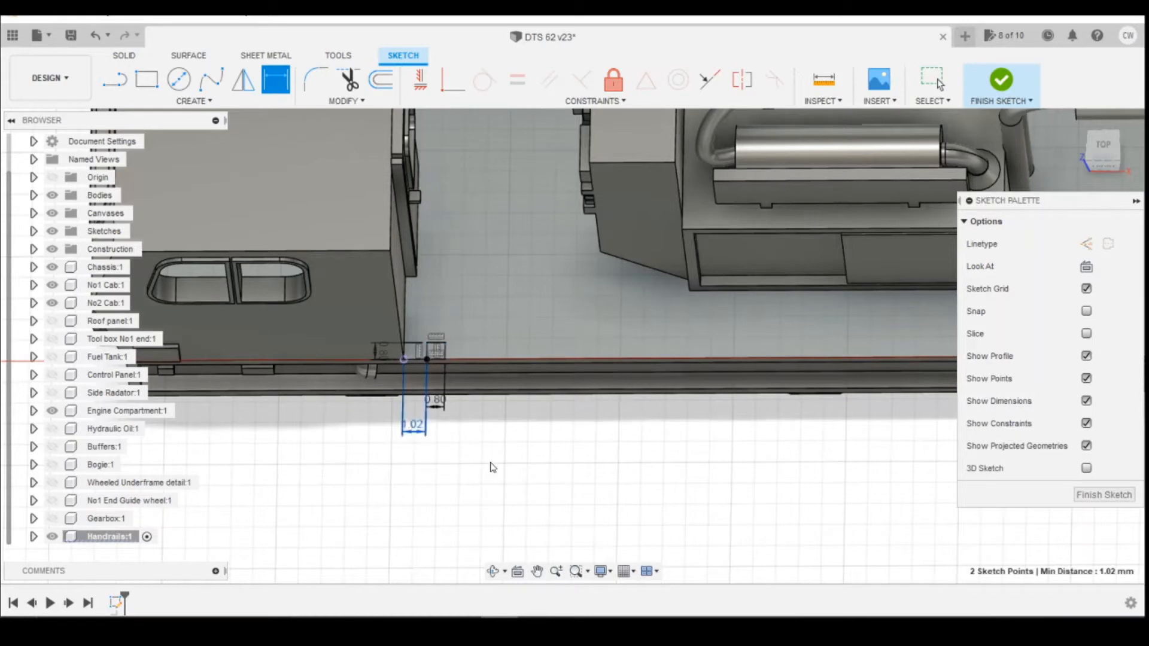
pyautogui.write('1')
pyautogui.press('Return')
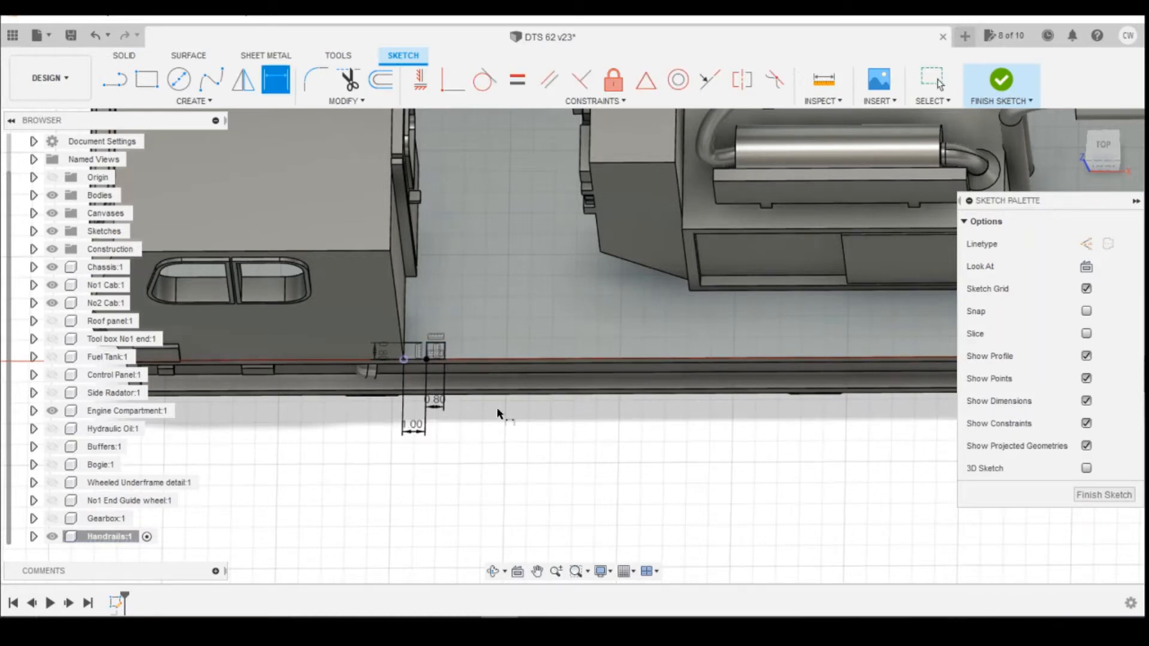
pyautogui.scroll(3, 449, 359)
pyautogui.press('Escape')
# Show the Roof panel again and extrude the square upward about 12 mm as a new body.
pyautogui.click(422, 340)
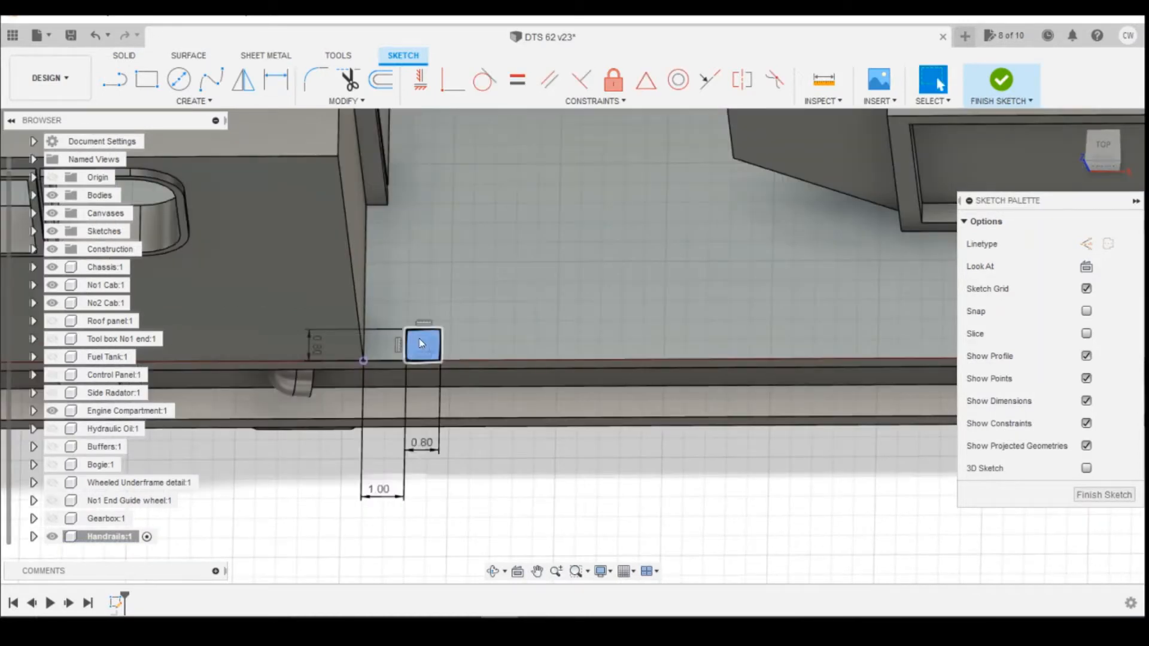
pyautogui.rightClick(423, 345)
pyautogui.click(413, 405)
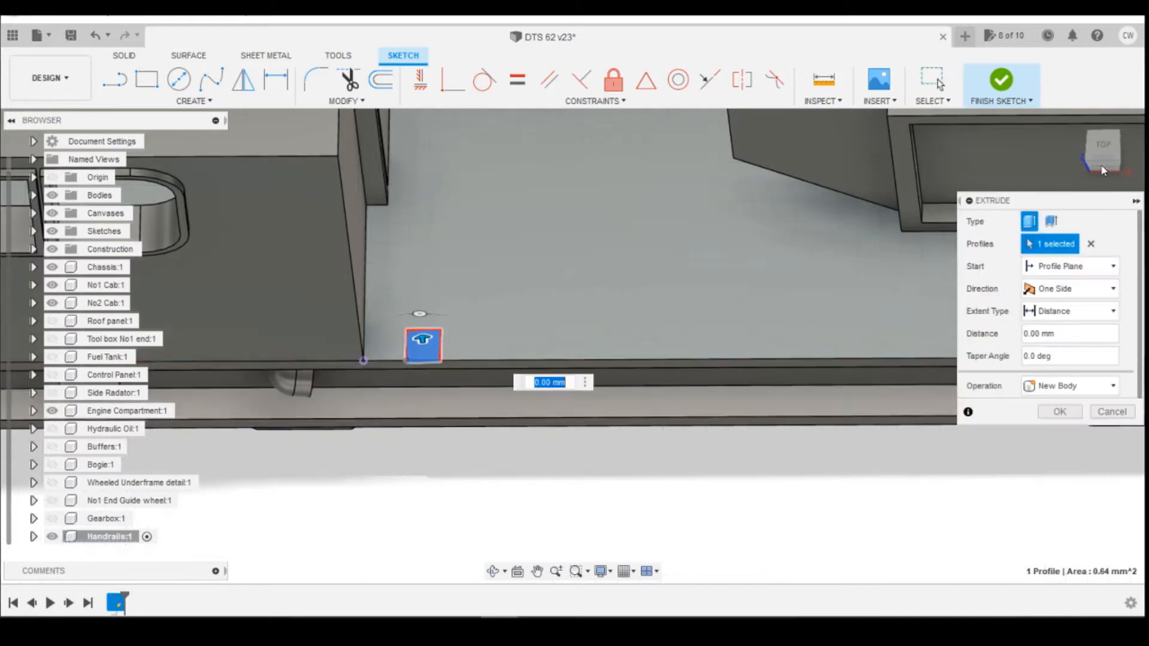
pyautogui.click(1104, 163)
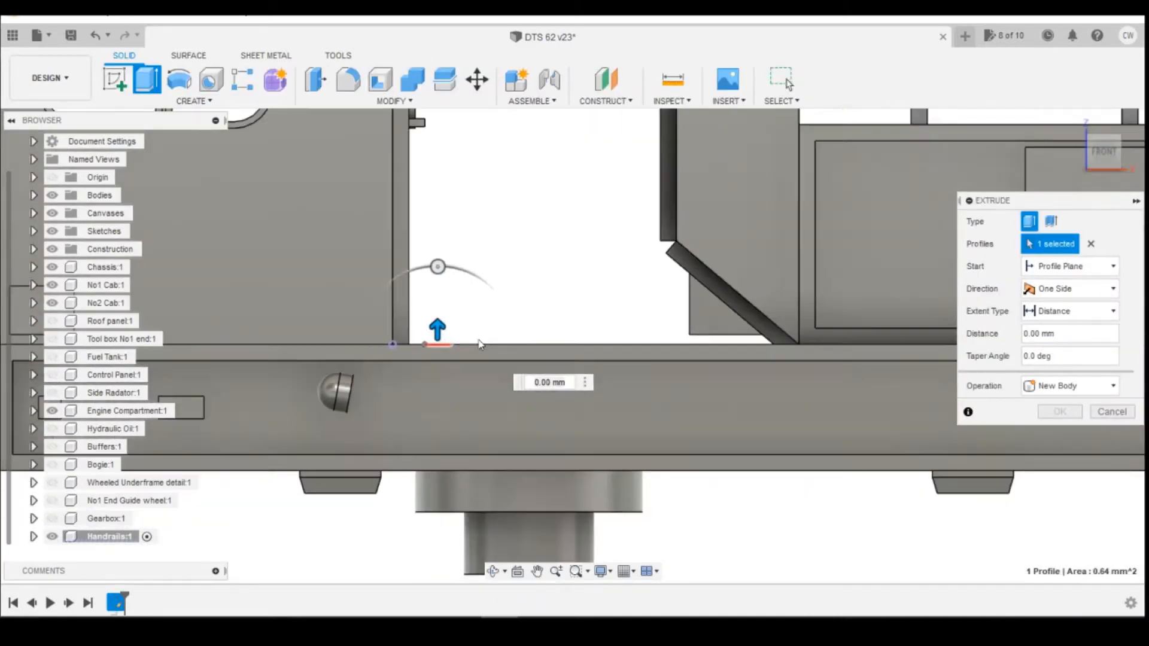
pyautogui.scroll(-2, 461, 378)
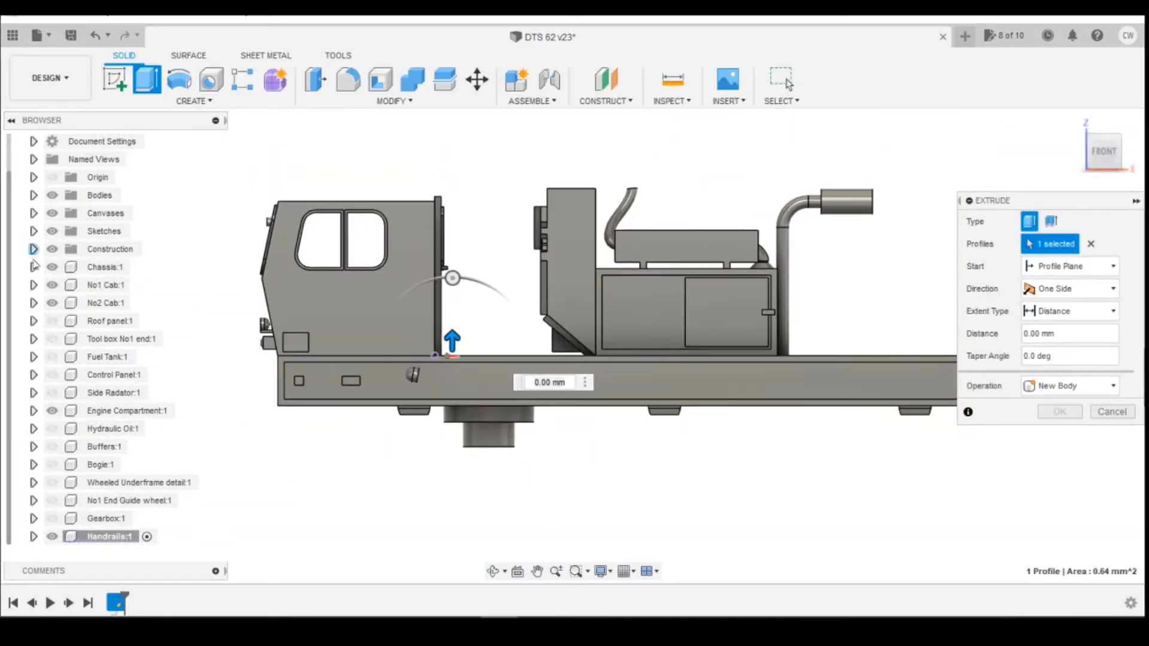
pyautogui.click(52, 322)
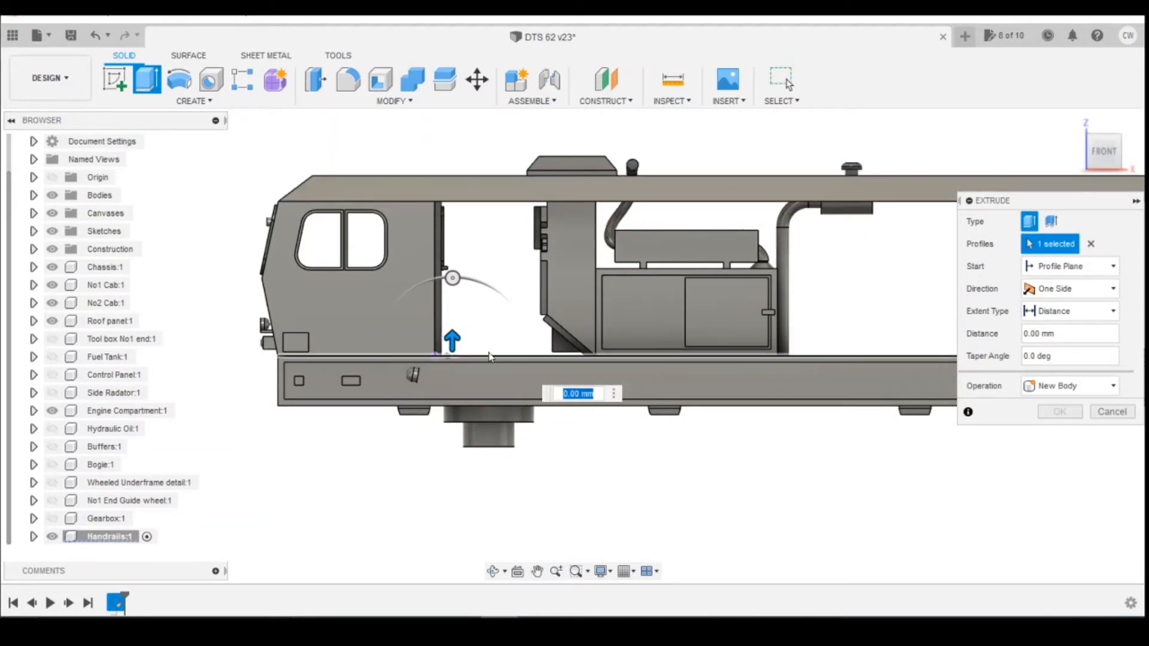
pyautogui.moveTo(1114, 154); pyautogui.dragTo(1115, 135)
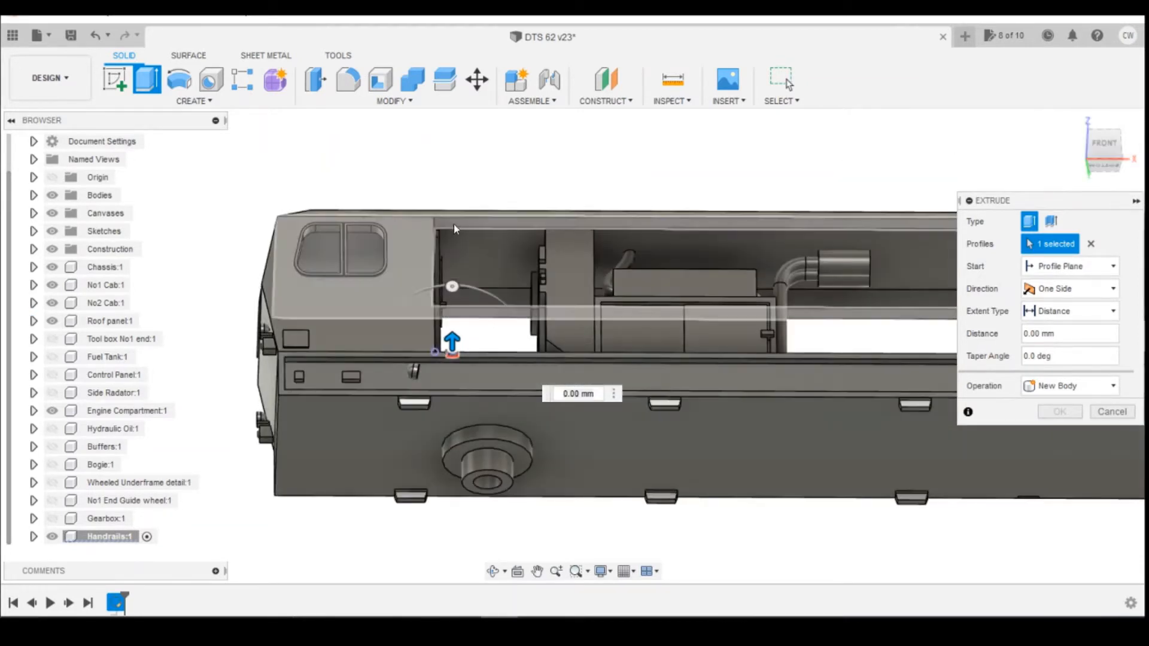
pyautogui.click(458, 222)
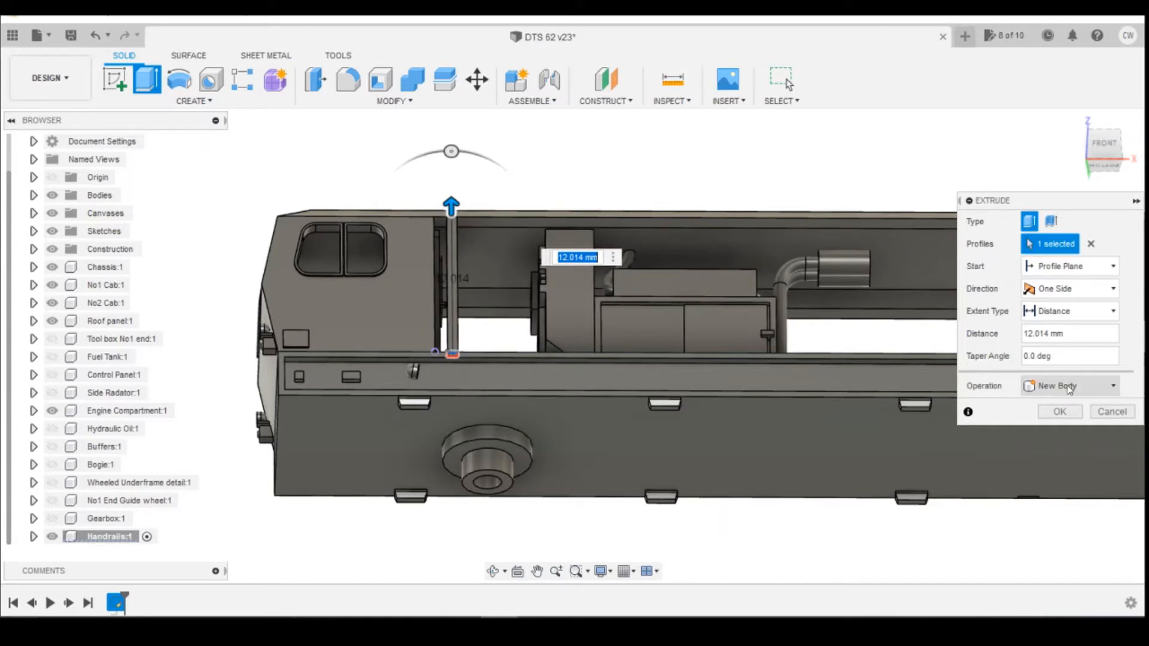
pyautogui.click(1098, 142)
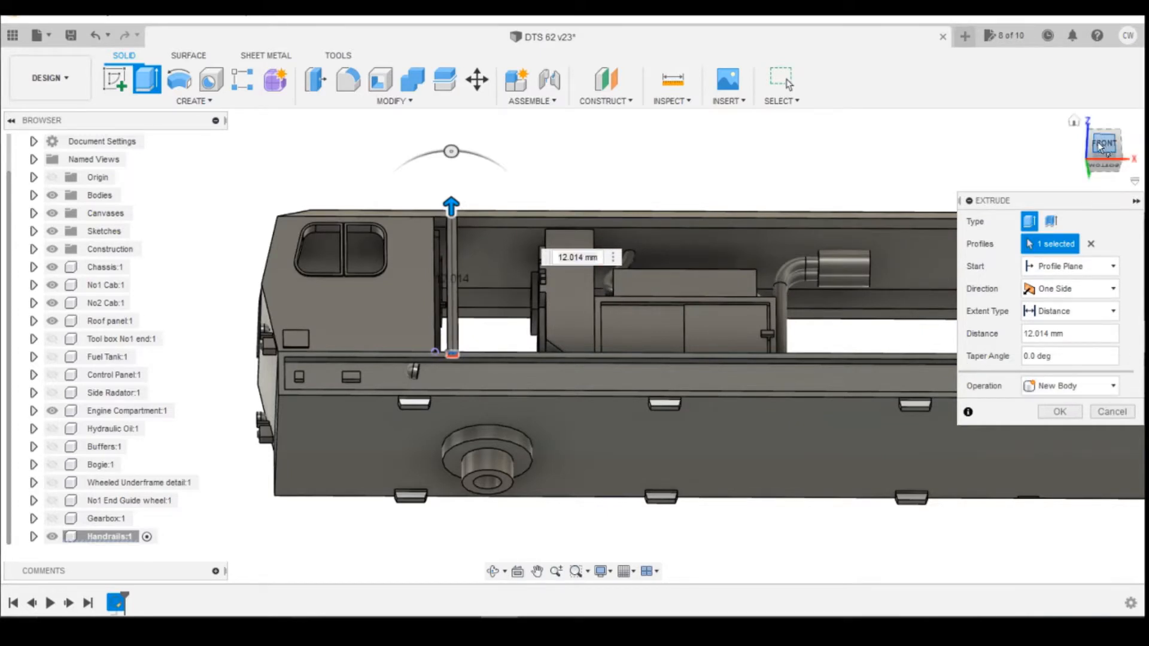
pyautogui.click(1061, 413)
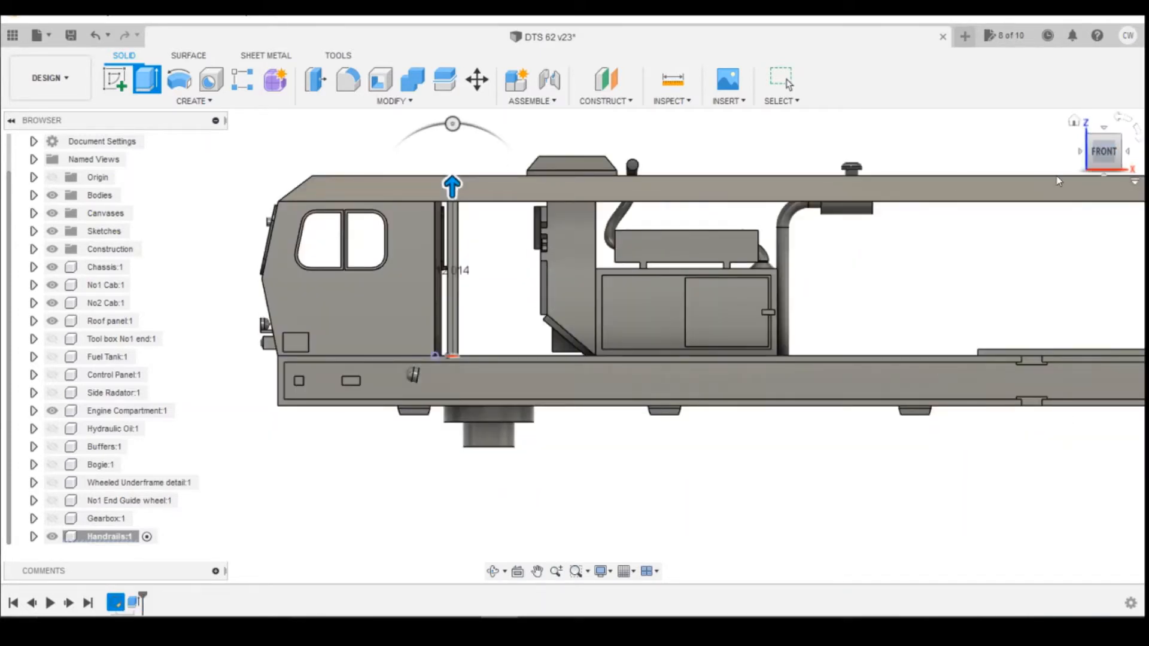
# Check the reference drawing and convert 31 inches to millimetres in the Bing unit converter.
pyautogui.moveTo(1104, 155); pyautogui.dragTo(1083, 165)
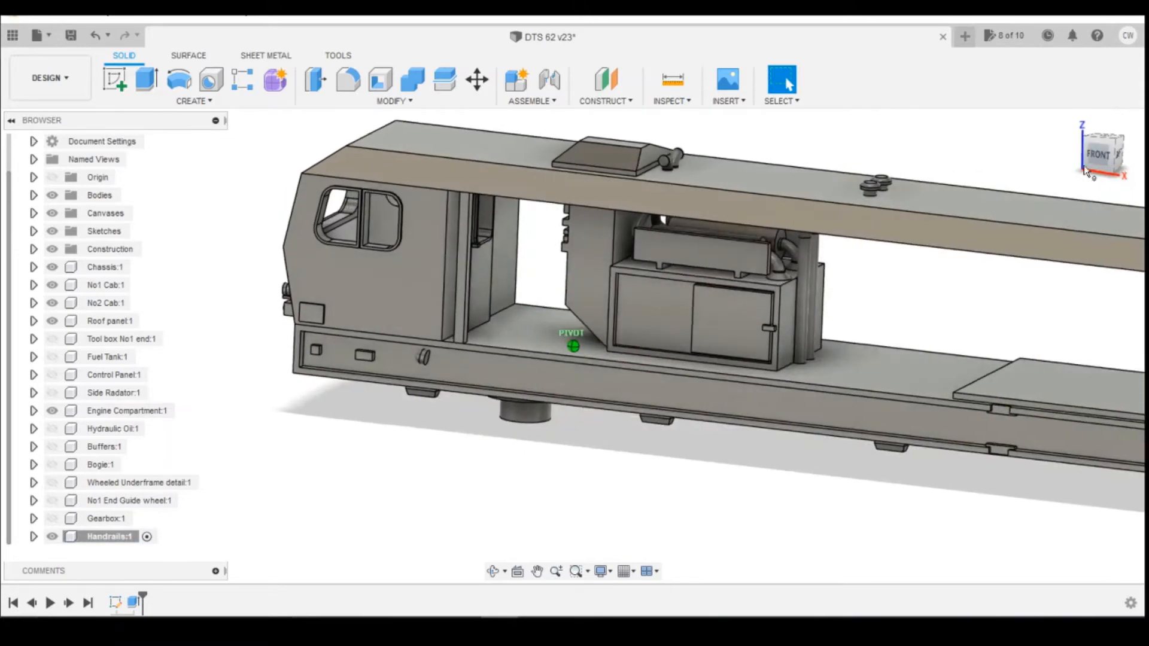
pyautogui.click(425, 629)
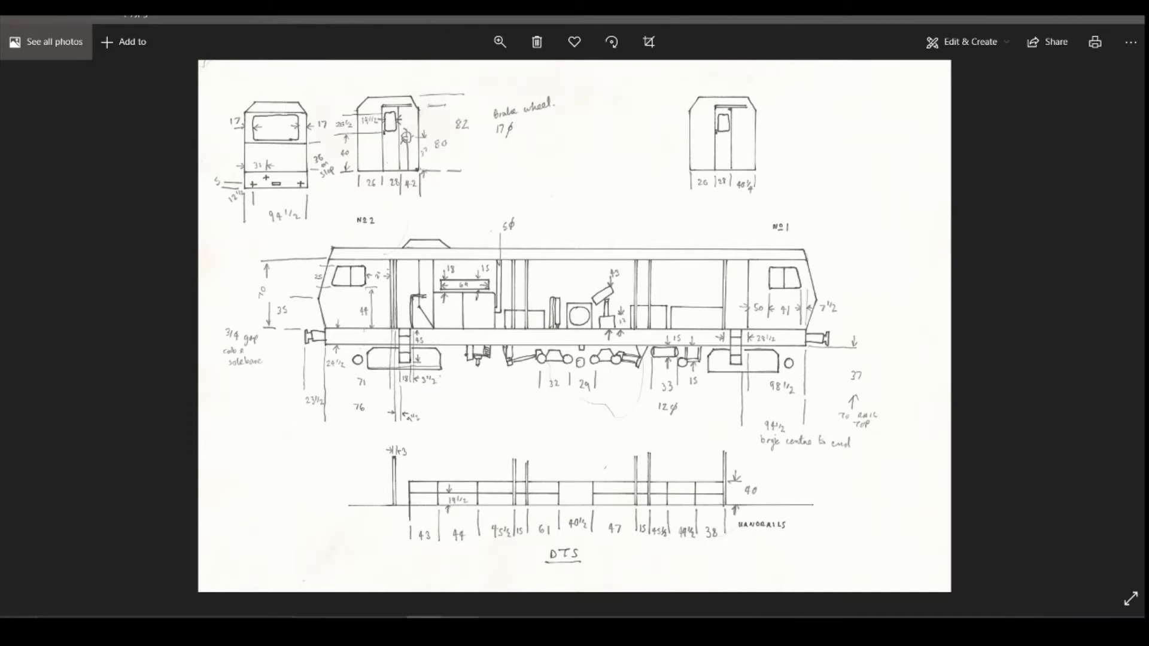
pyautogui.hotkey('alt', 'Tab')
pyautogui.click(192, 267)
pyautogui.moveTo(192, 266); pyautogui.dragTo(94, 269)
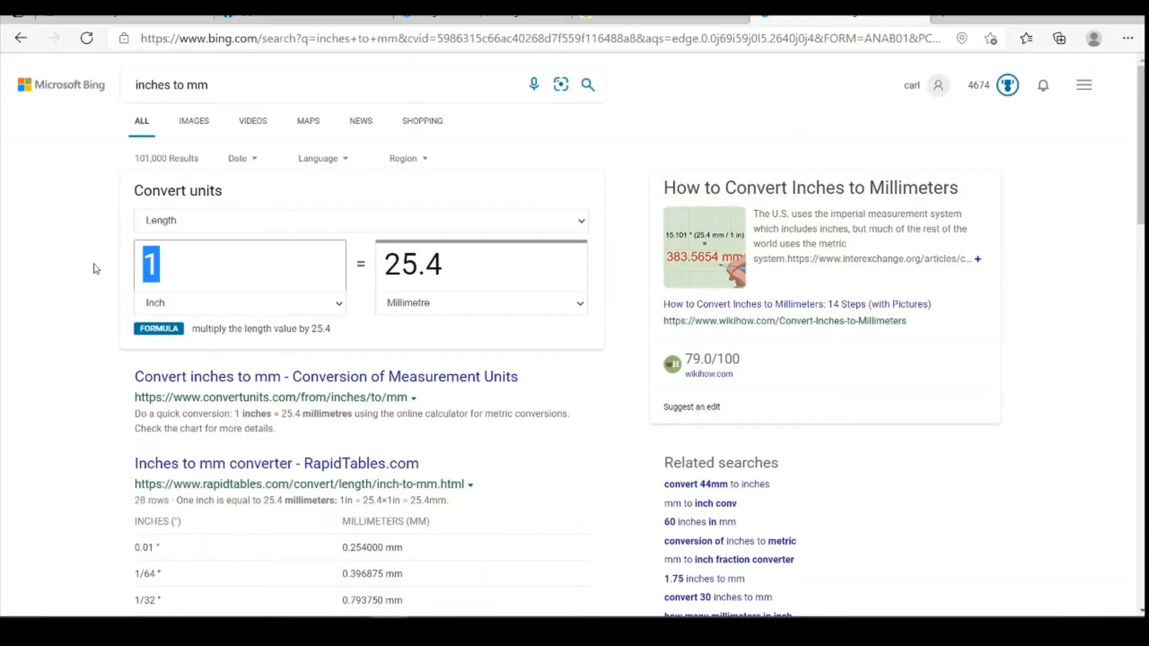
pyautogui.write('31')
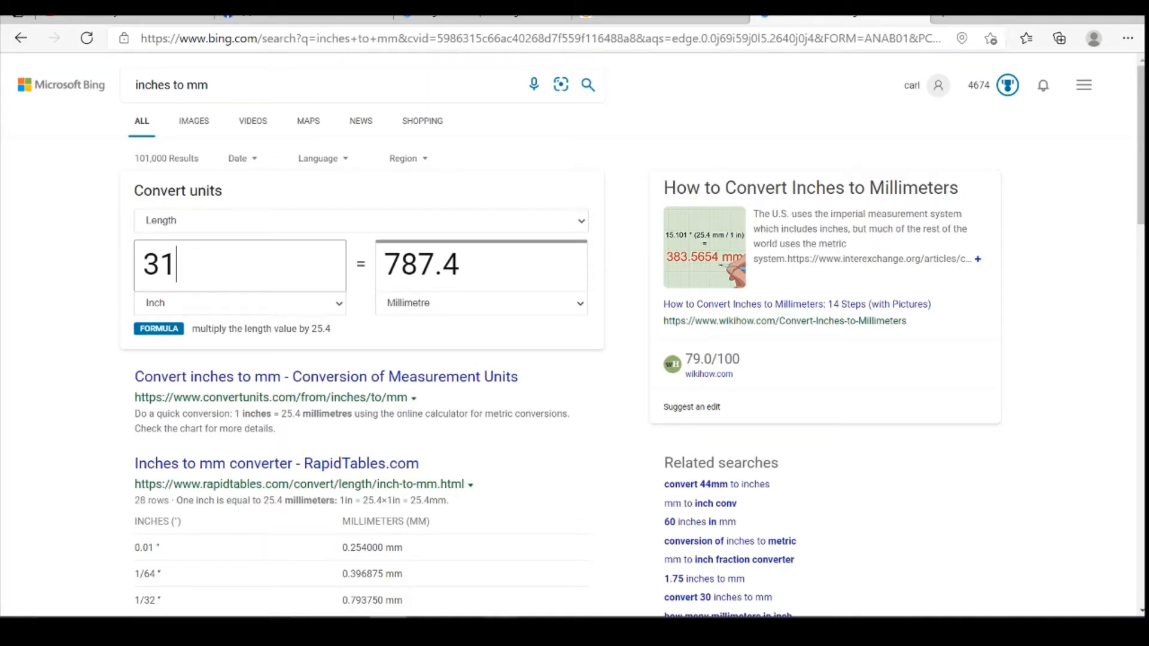
pyautogui.moveTo(499, 629)
pyautogui.click(501, 560)
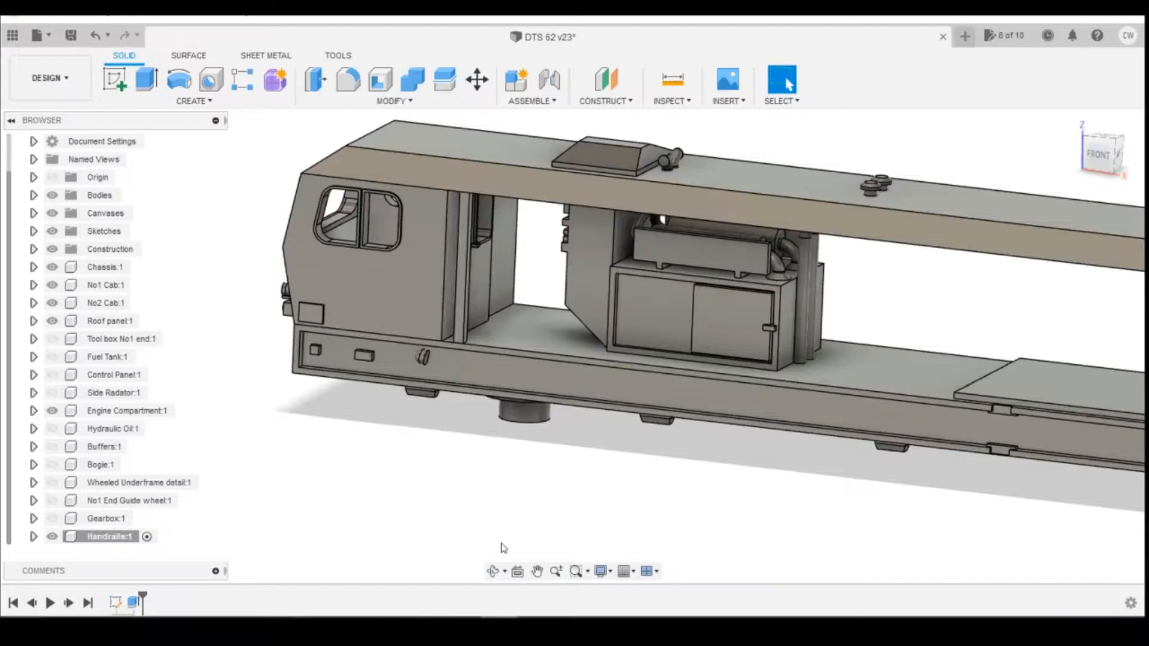
# Start a new sketch on the chassis deck with the Roof panel hidden, and place a point on the deck's side edge.
pyautogui.click(116, 89)
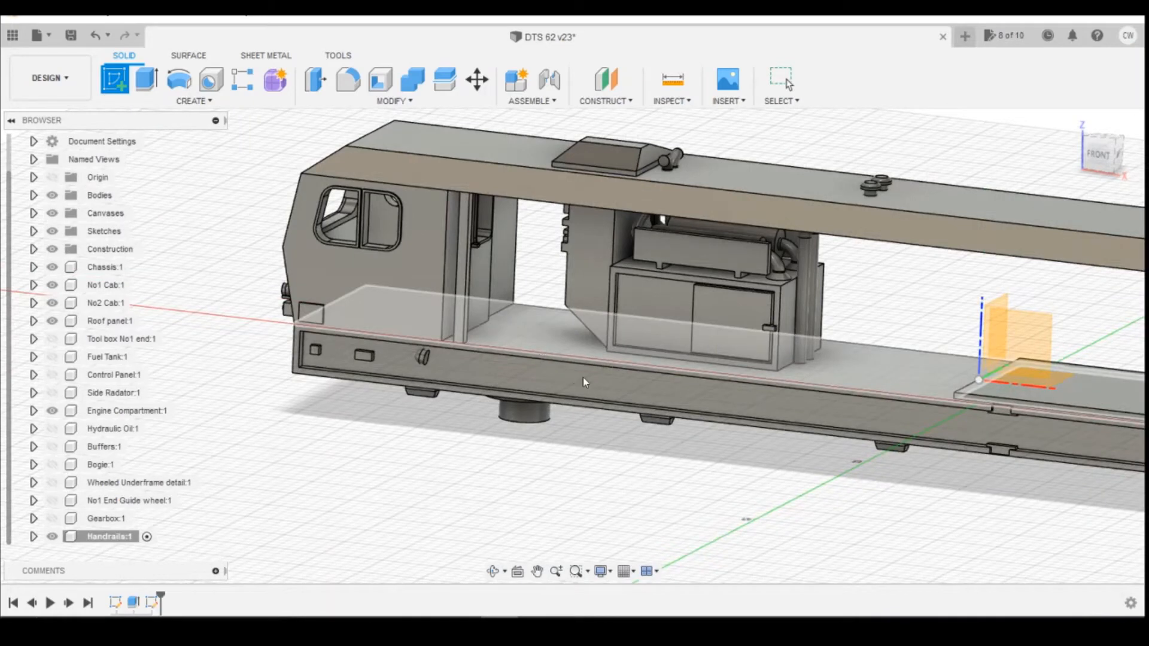
pyautogui.click(585, 378)
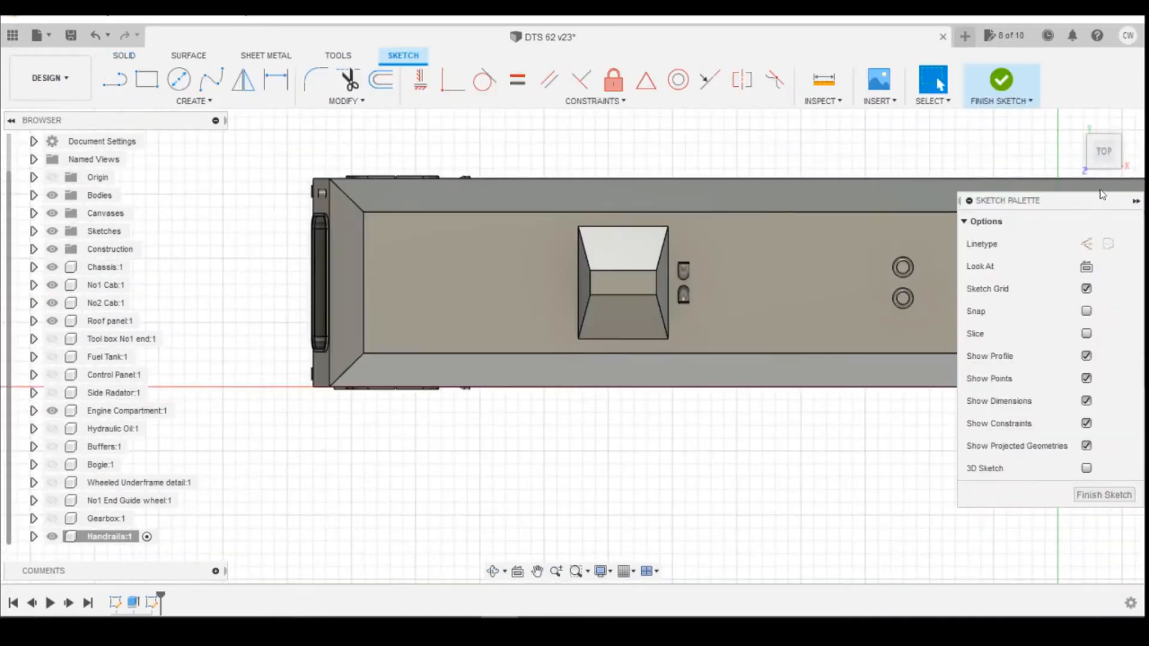
pyautogui.click(52, 321)
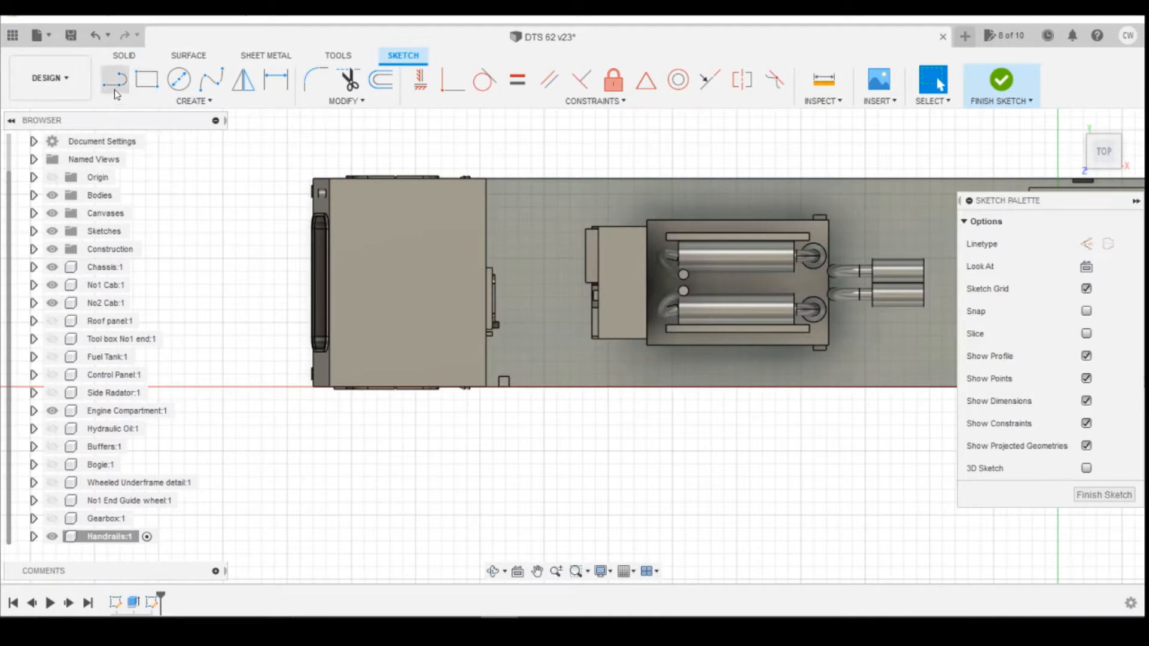
pyautogui.click(163, 104)
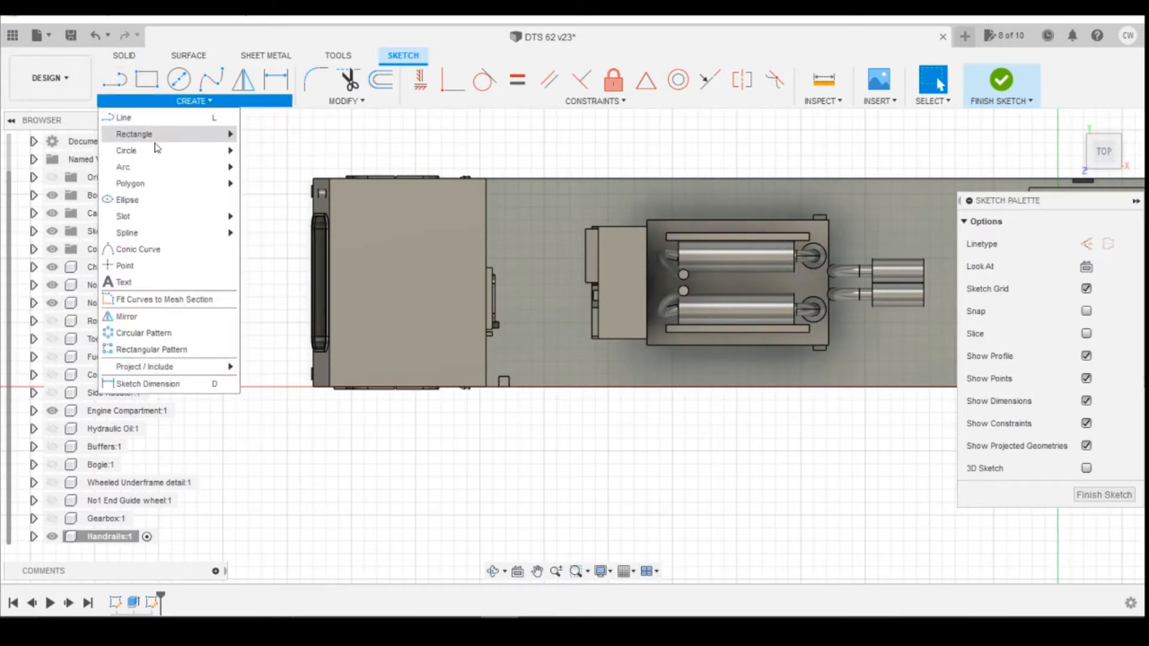
pyautogui.click(163, 270)
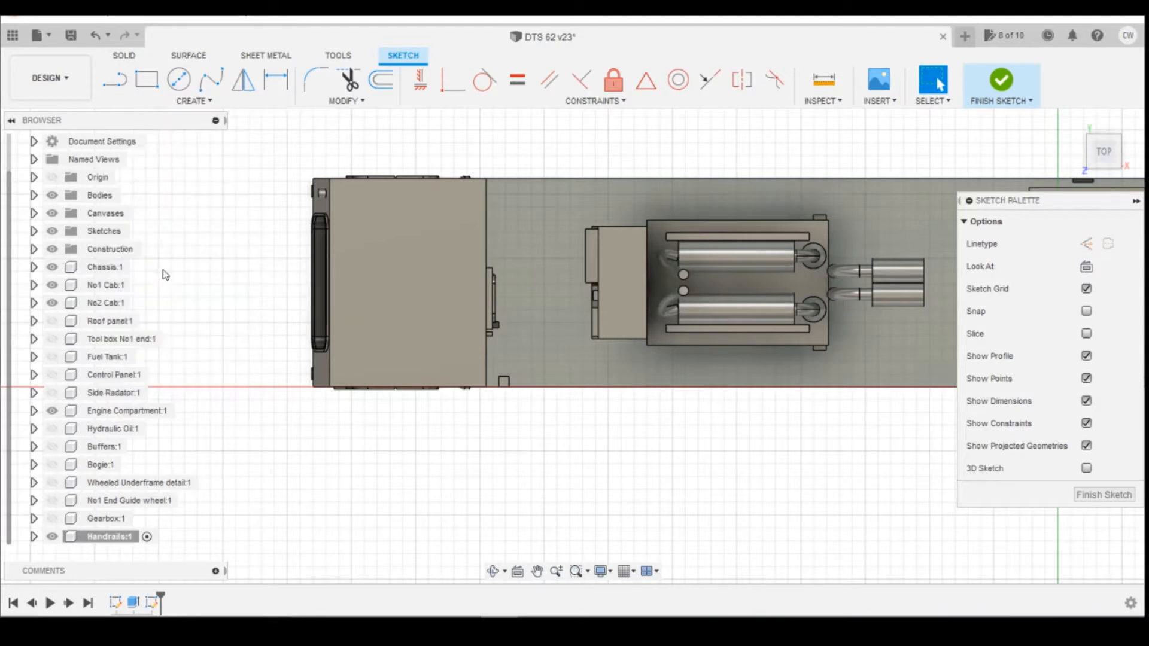
pyautogui.click(580, 387)
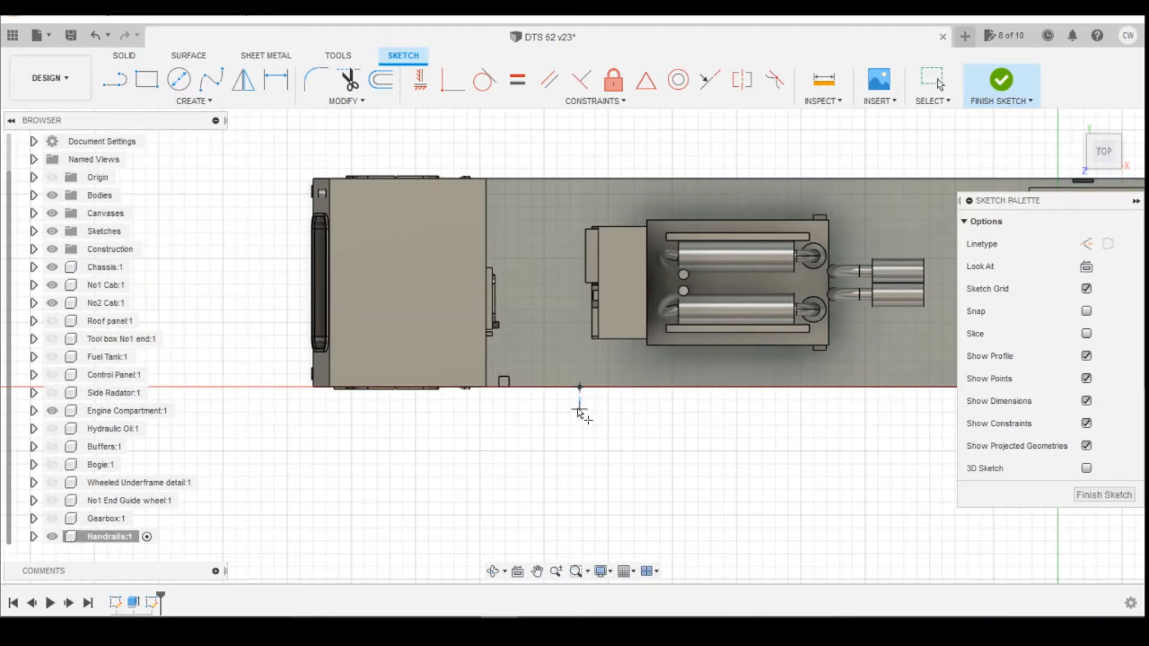
# Project the corner vertex of the extruded square into the sketch.
pyautogui.press('d')
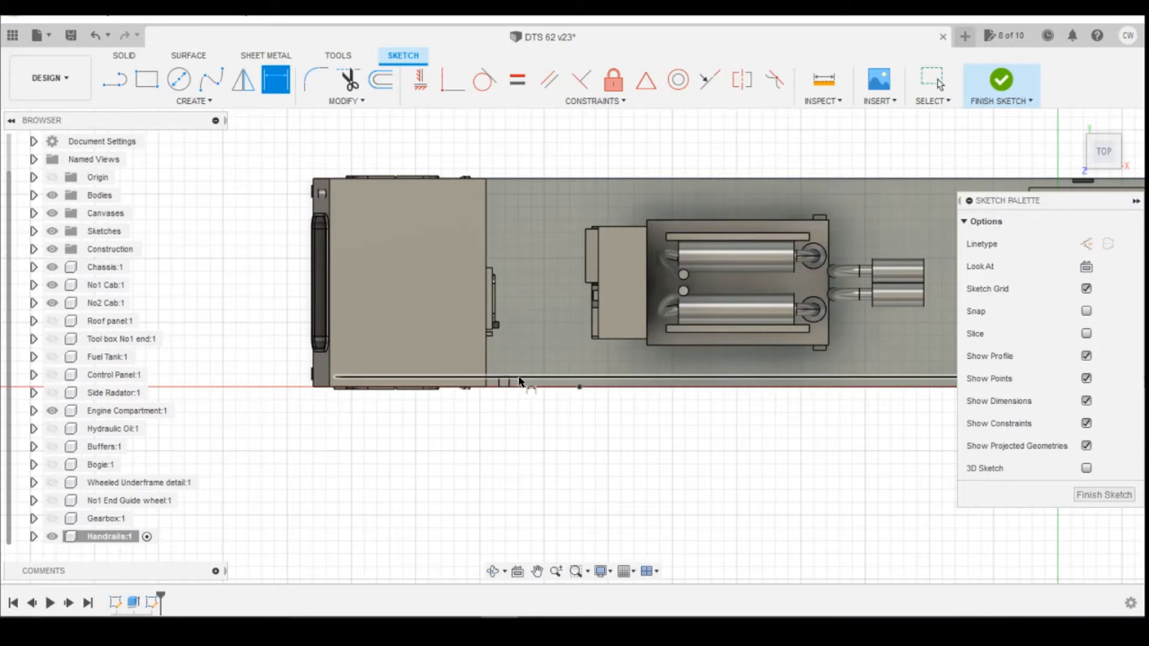
pyautogui.scroll(3, 511, 392)
pyautogui.click(628, 391)
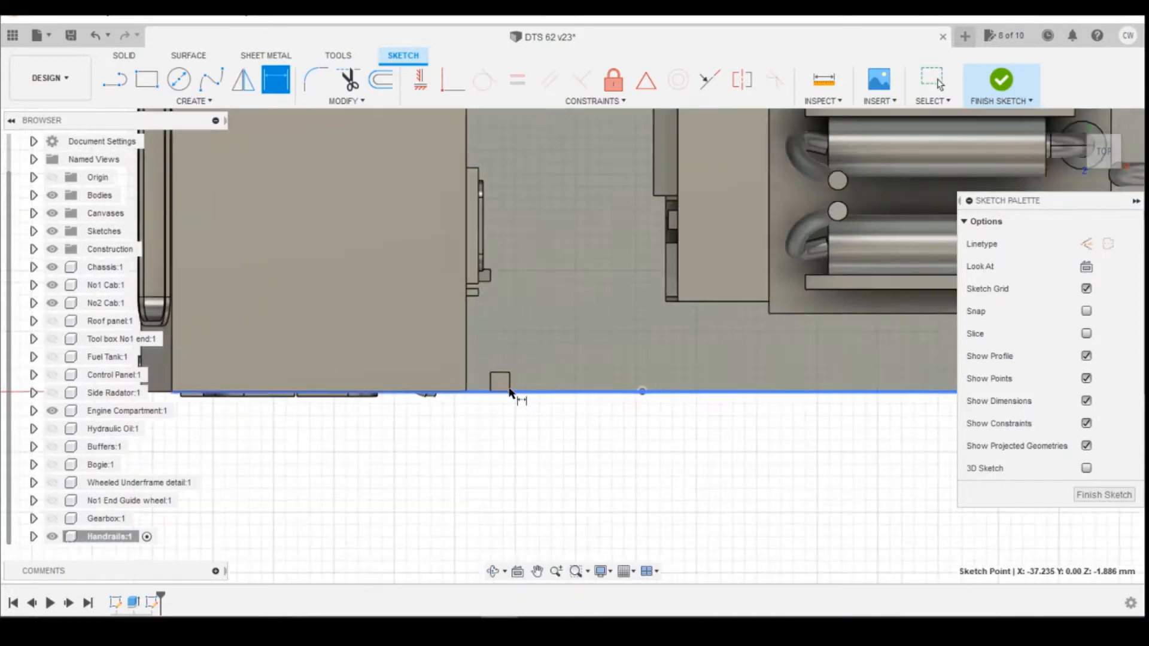
pyautogui.scroll(4, 509, 392)
pyautogui.press('p')
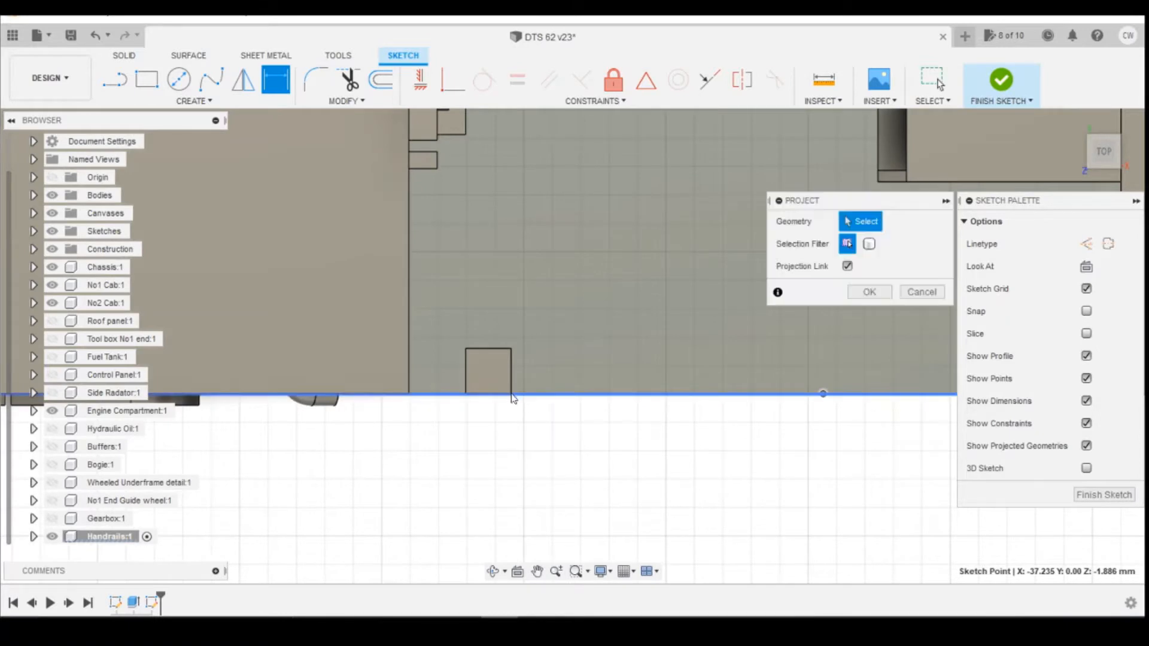
pyautogui.click(513, 394)
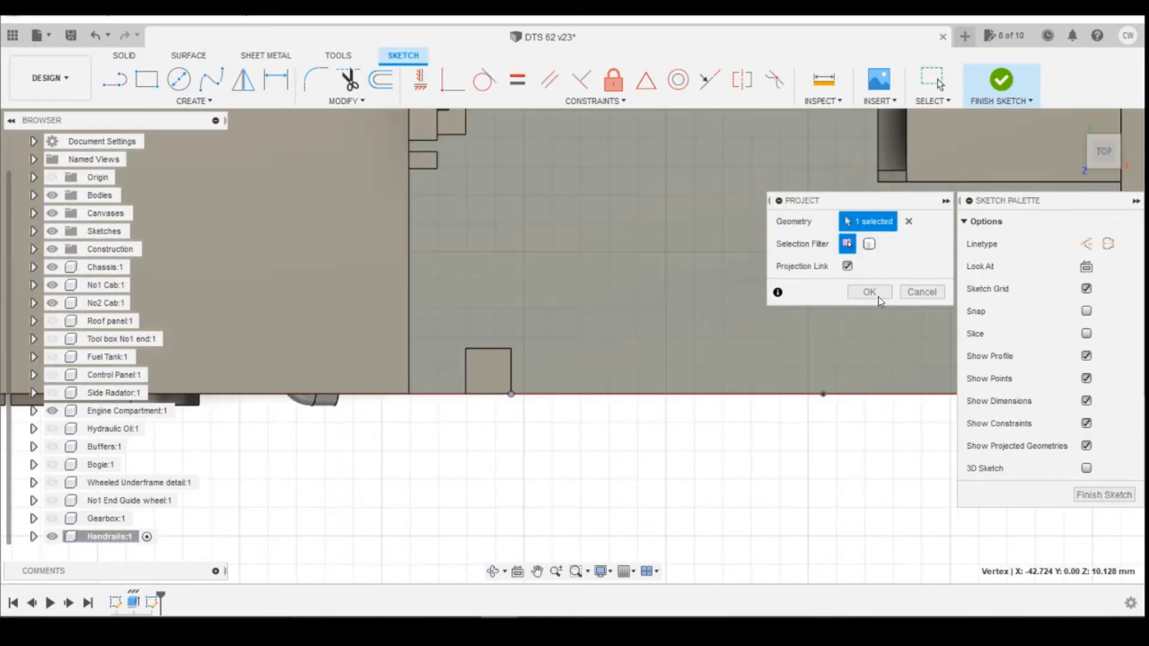
pyautogui.click(869, 292)
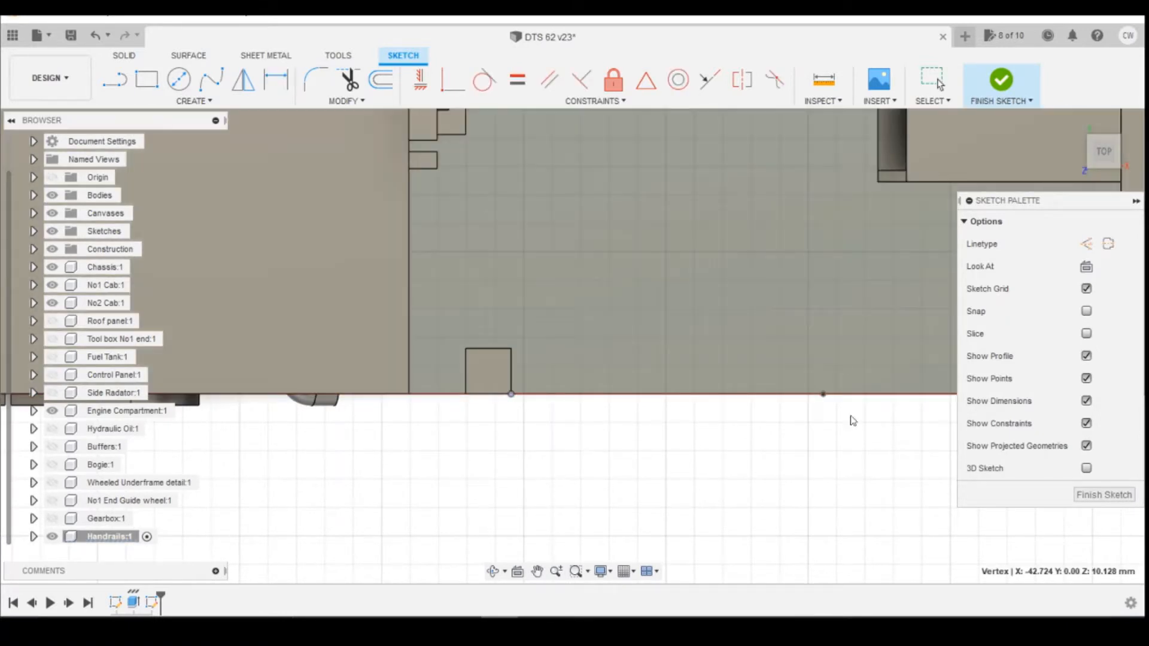
# Dimension the distance between the projected vertex and the new point as 787.4/148 mm.
pyautogui.press('d')
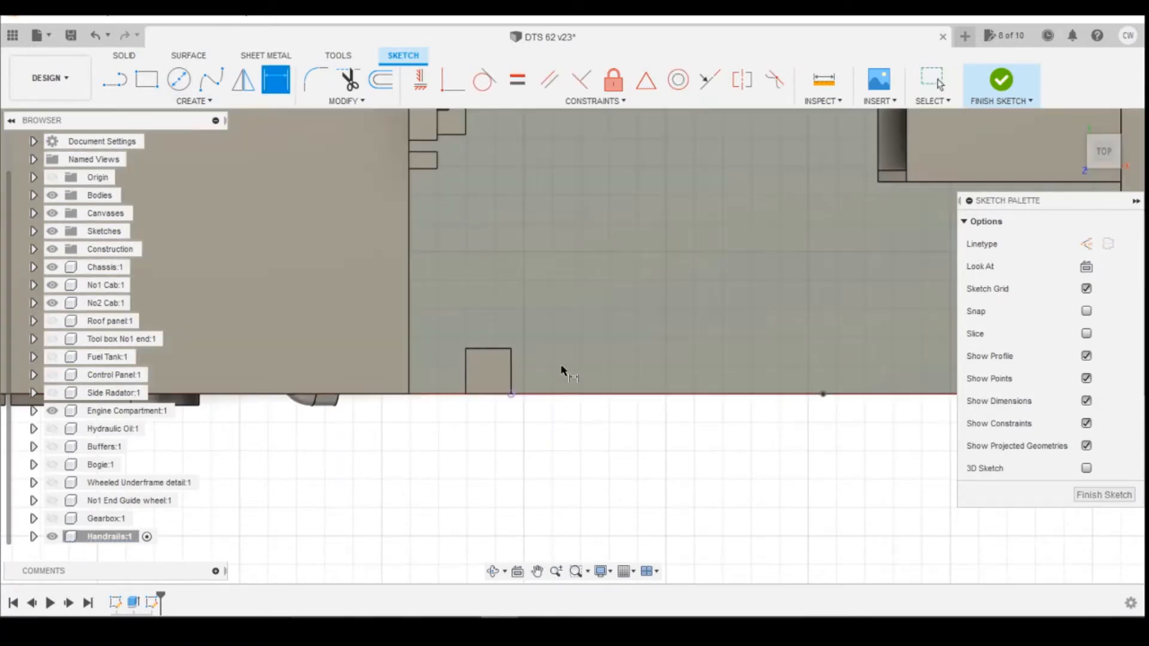
pyautogui.click(822, 394)
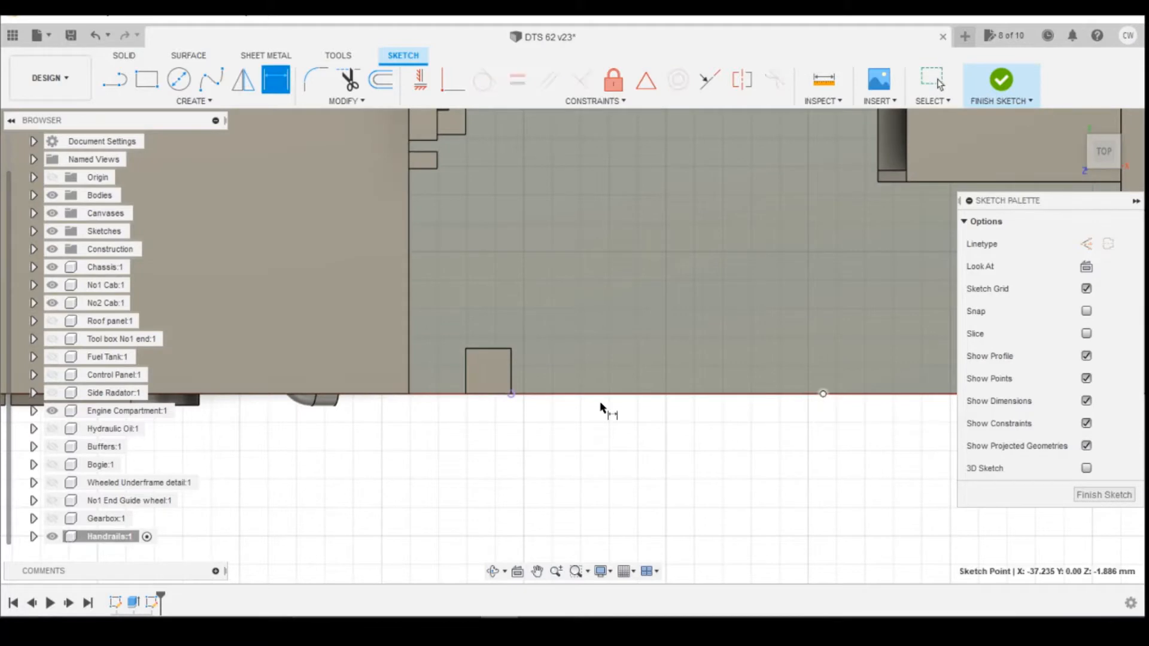
pyautogui.click(512, 395)
pyautogui.click(636, 424)
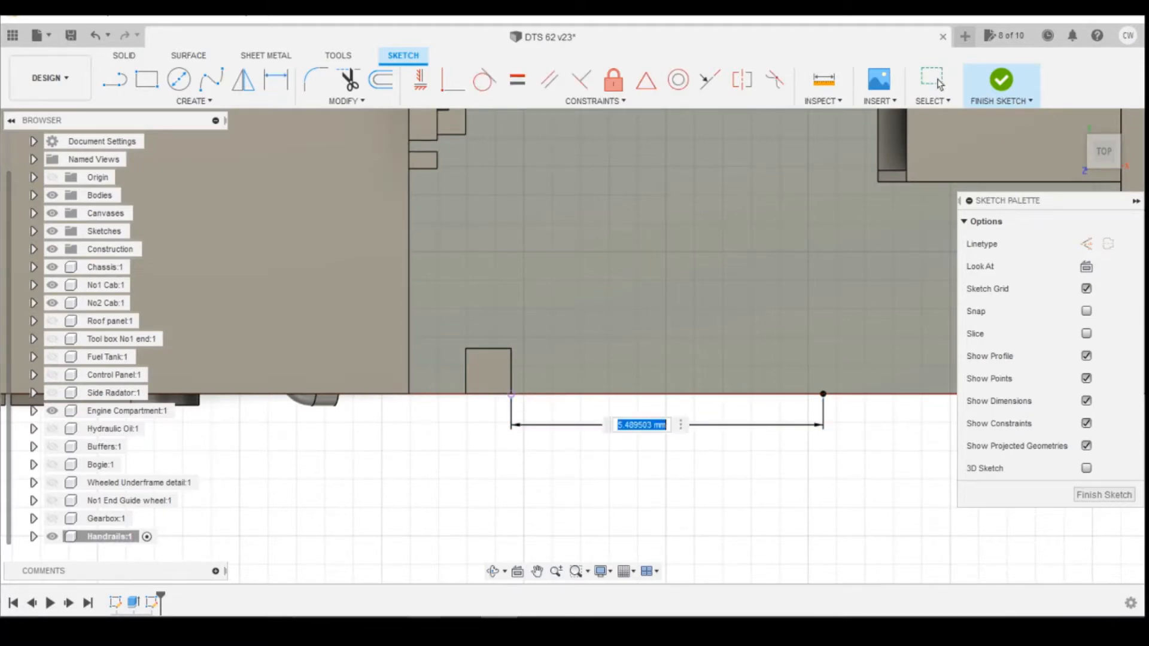
pyautogui.click(389, 629)
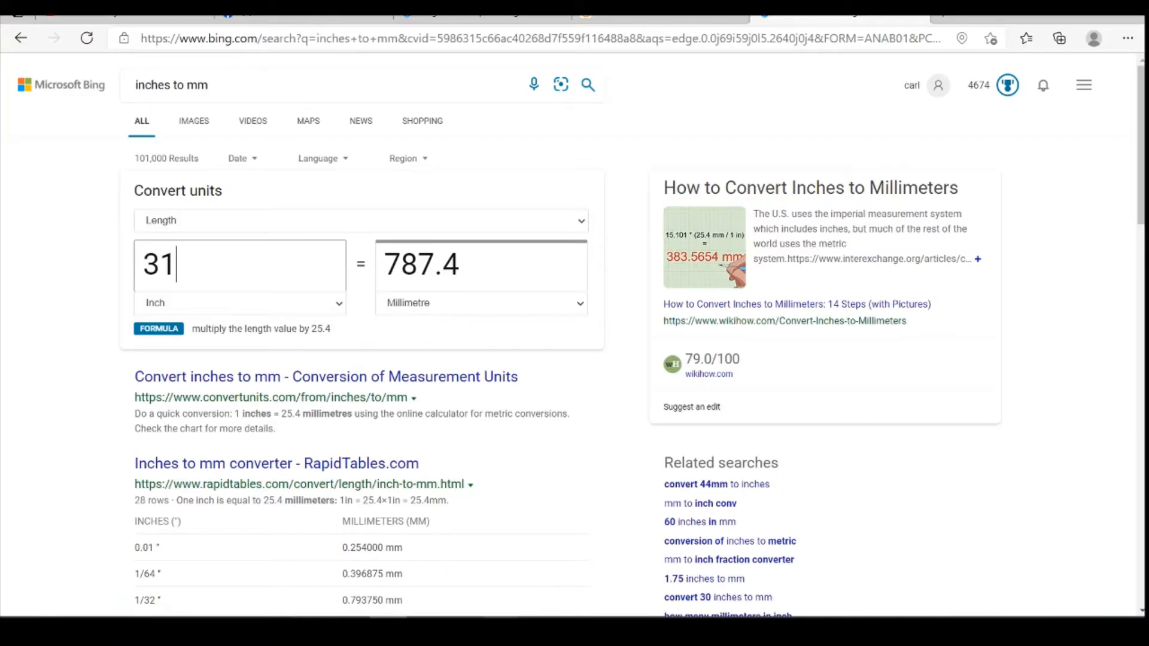
pyautogui.hotkey('alt', 'Tab')
pyautogui.write('7')
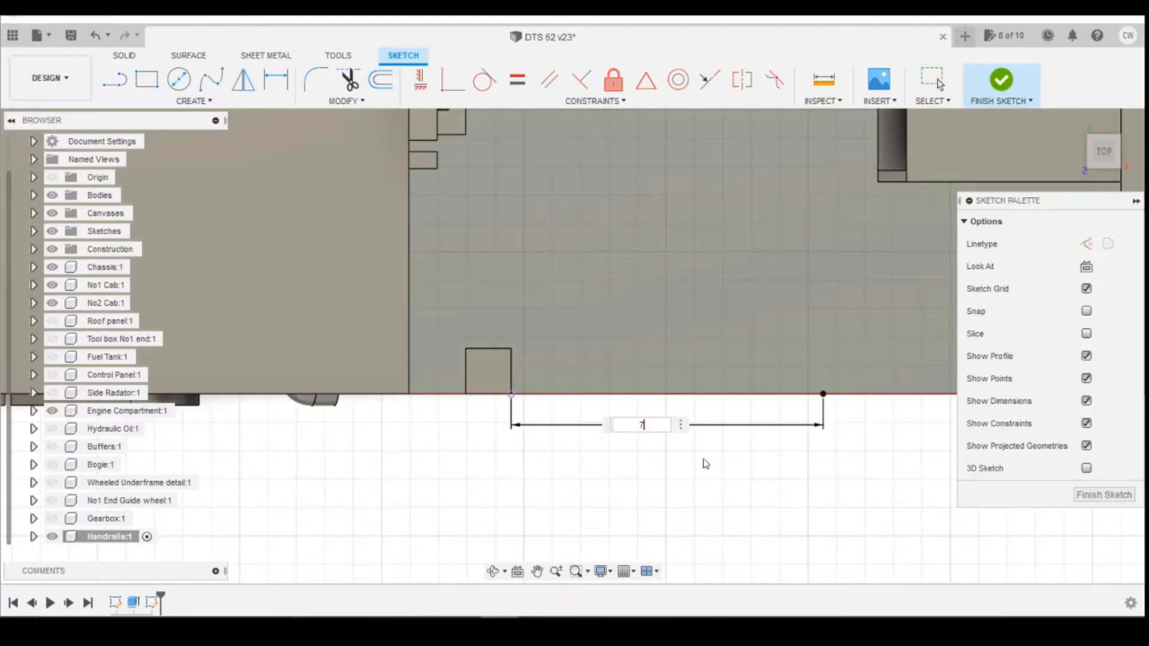
pyautogui.write('87.4/148')
pyautogui.press('Return')
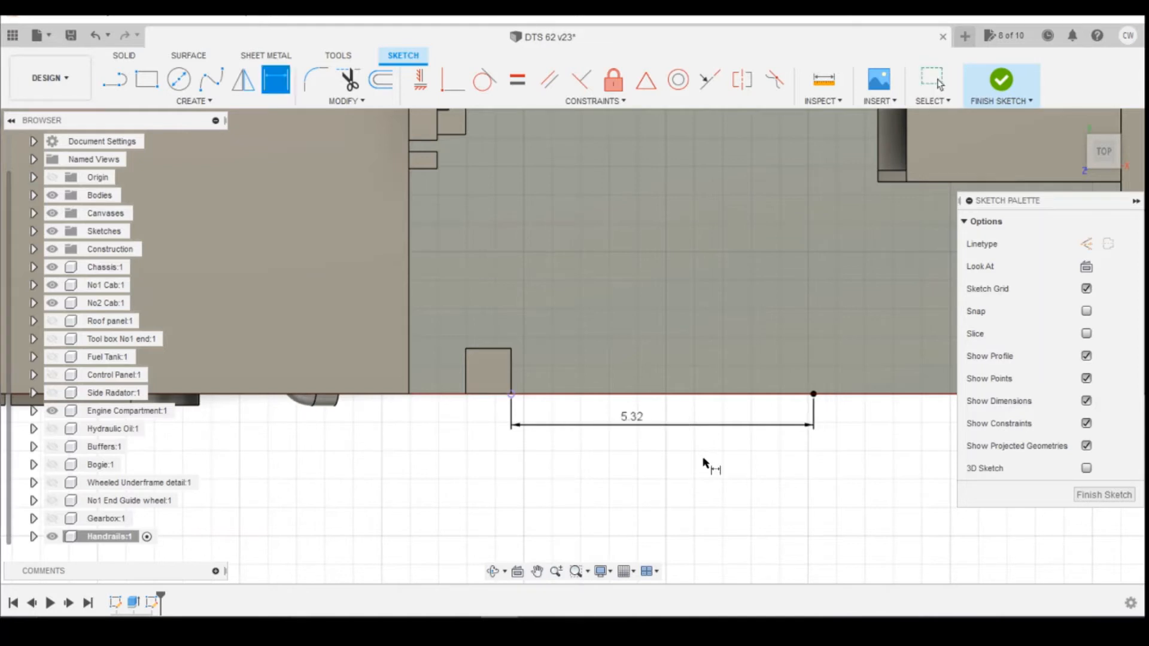
# Finish the sketch.
pyautogui.scroll(-2, 761, 404)
pyautogui.scroll(-2, 765, 408)
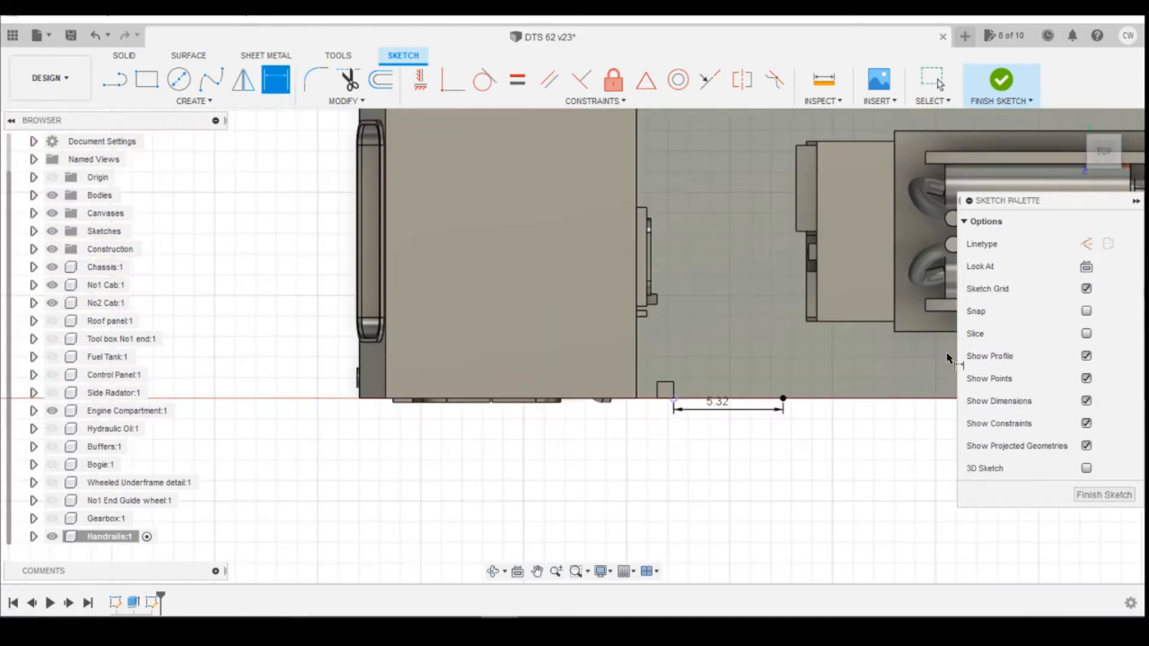
pyautogui.click(1105, 167)
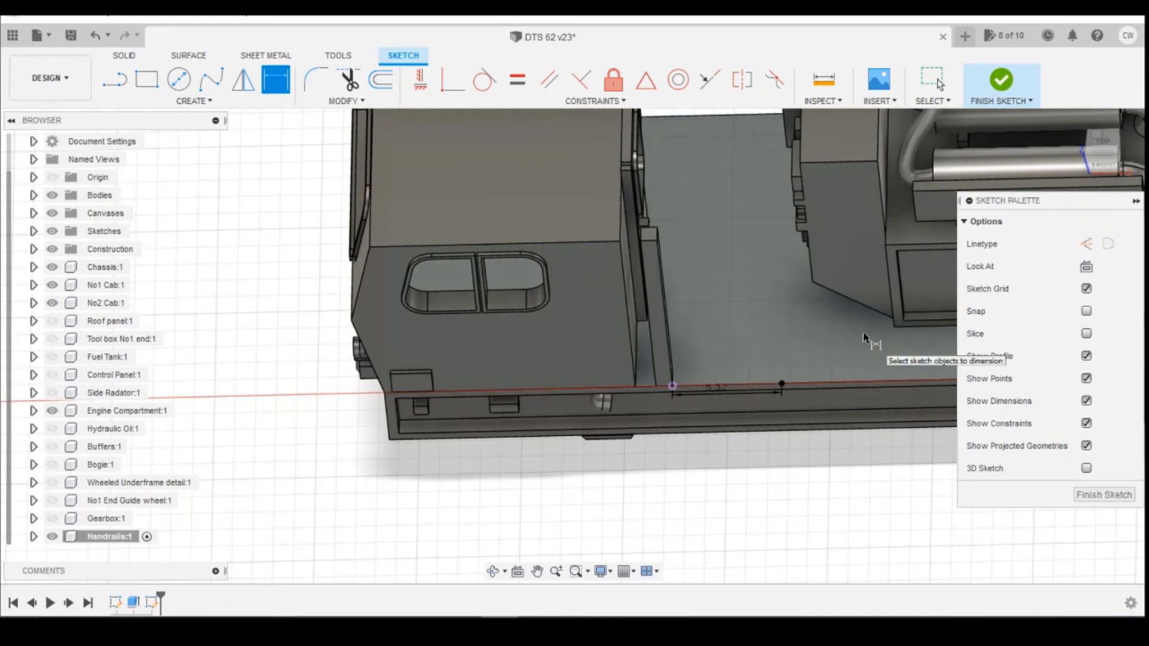
pyautogui.click(1006, 78)
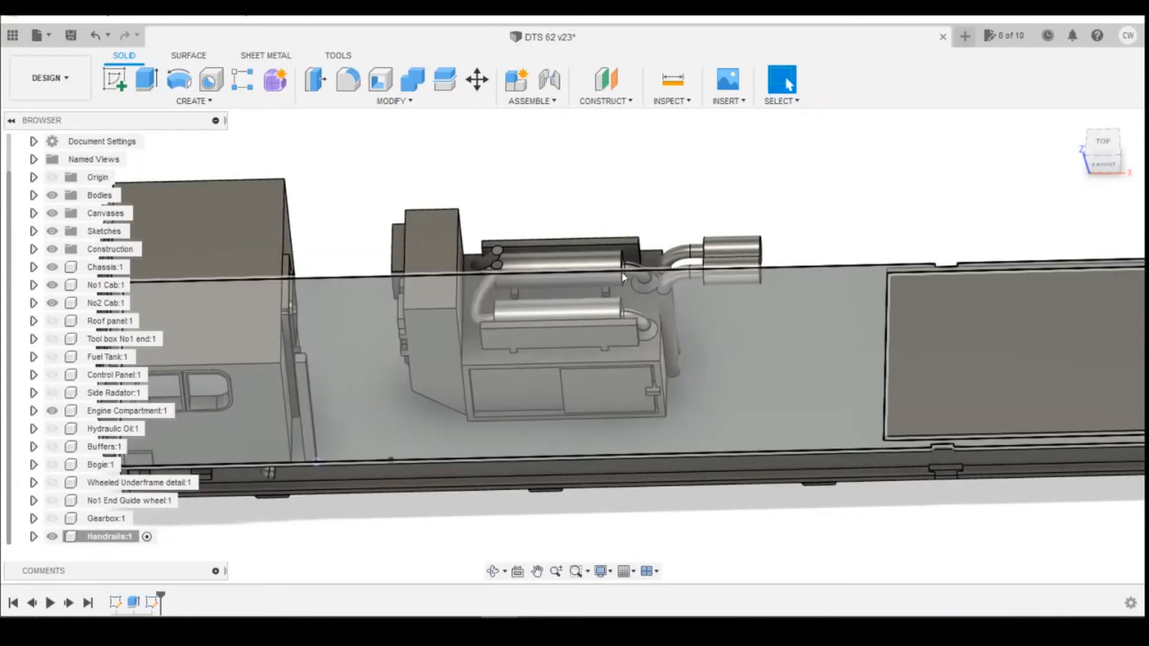
# Create an offset plane from the chassis side face at a distance of -0.4 mm.
pyautogui.click(606, 79)
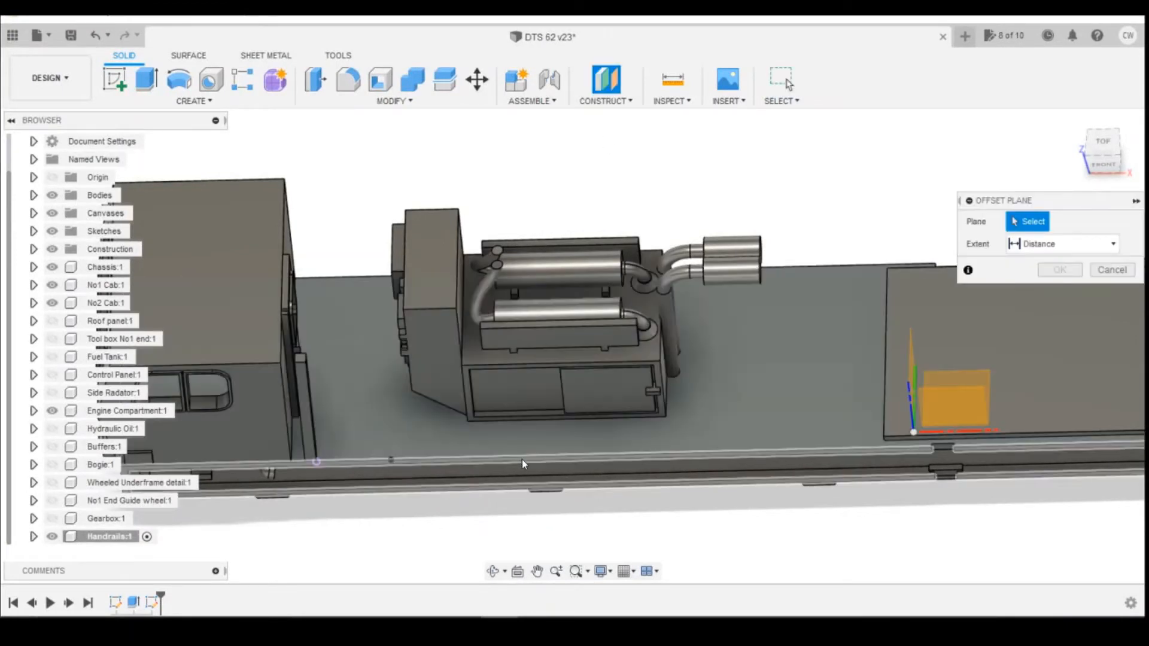
pyautogui.click(524, 463)
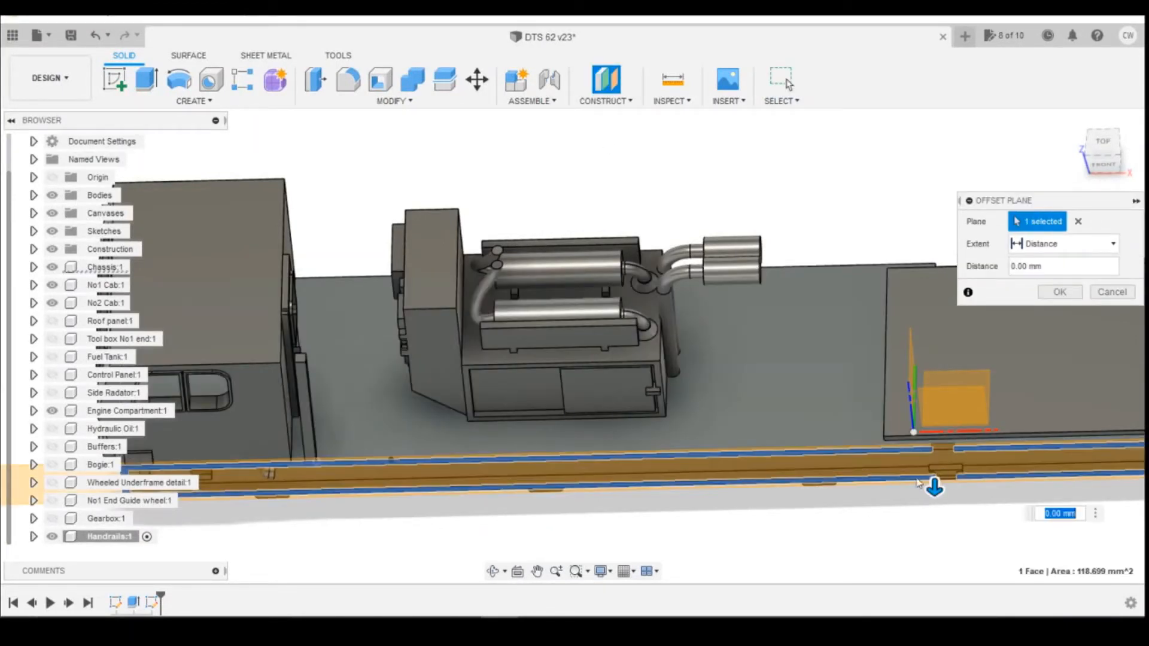
pyautogui.click(1105, 139)
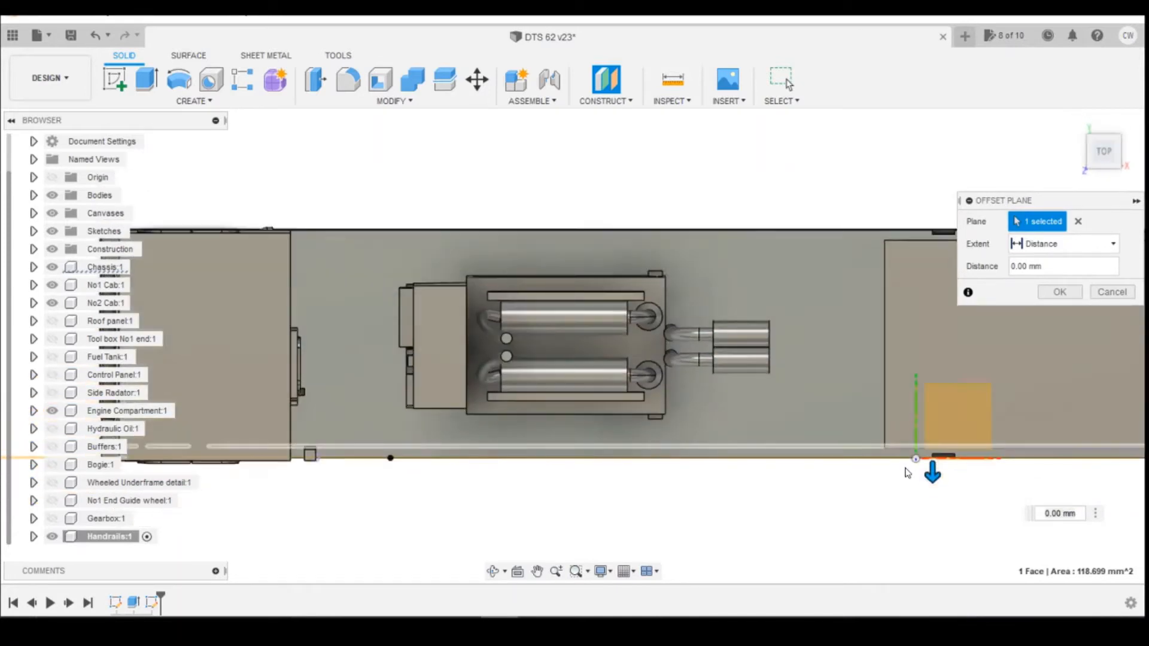
pyautogui.moveTo(931, 471); pyautogui.dragTo(932, 429)
pyautogui.scroll(1, 554, 419)
pyautogui.write('-0.4')
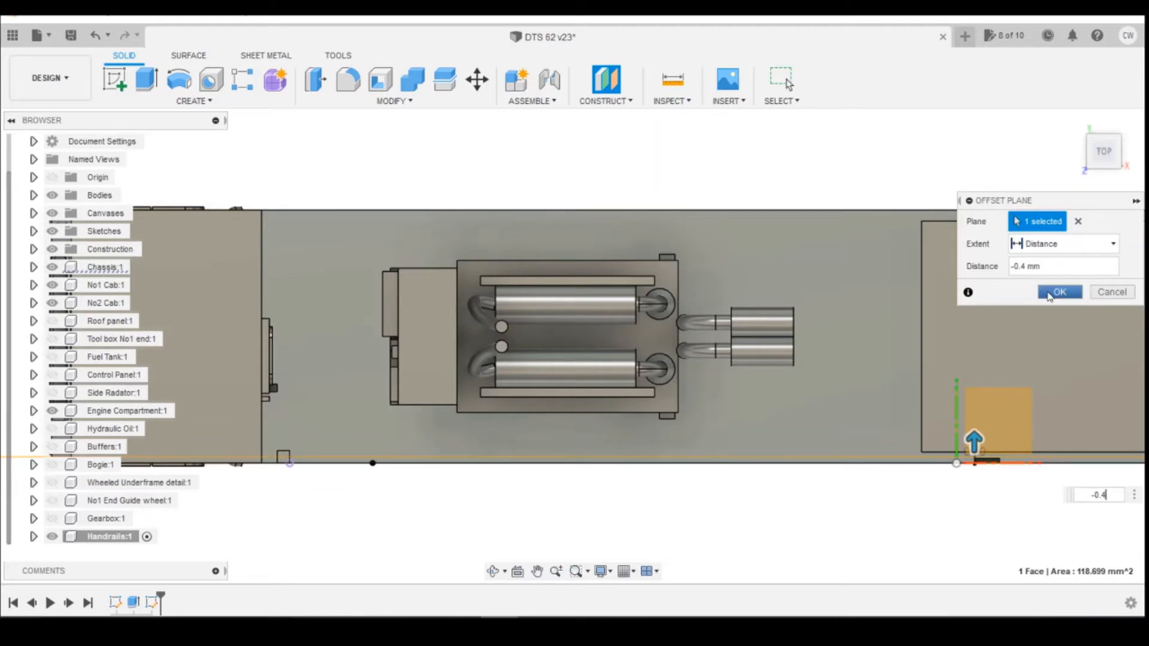
pyautogui.click(1058, 292)
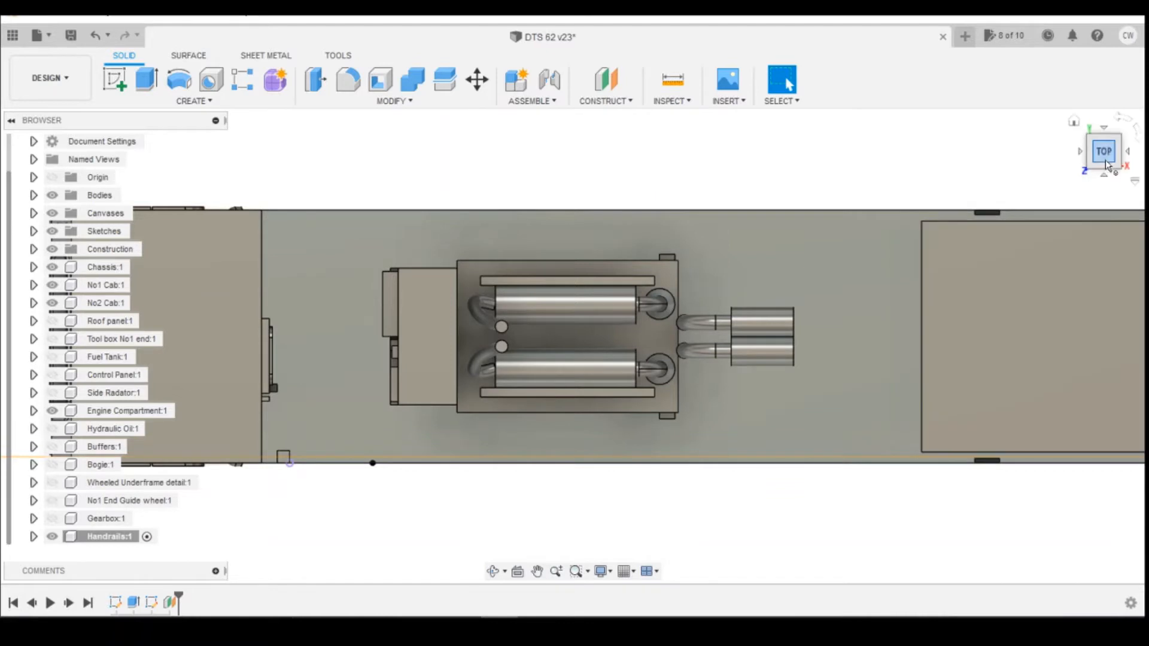
# Start a sketch on the new offset plane and project the deck-edge point into it.
pyautogui.moveTo(1111, 164); pyautogui.dragTo(1094, 130)
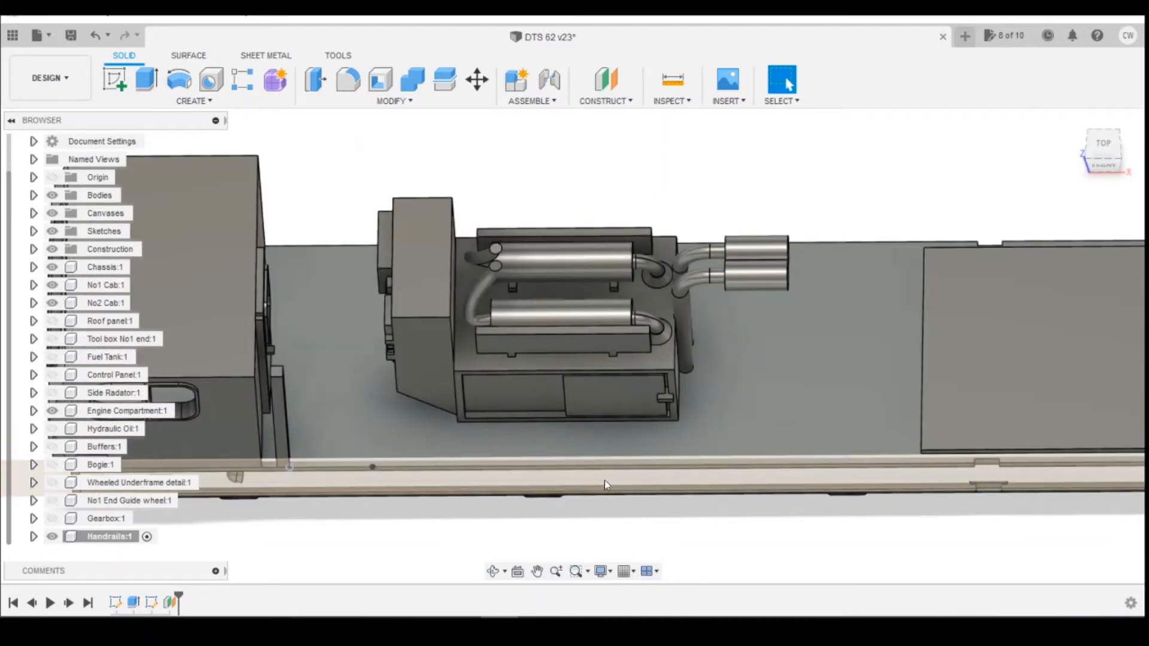
pyautogui.click(576, 468)
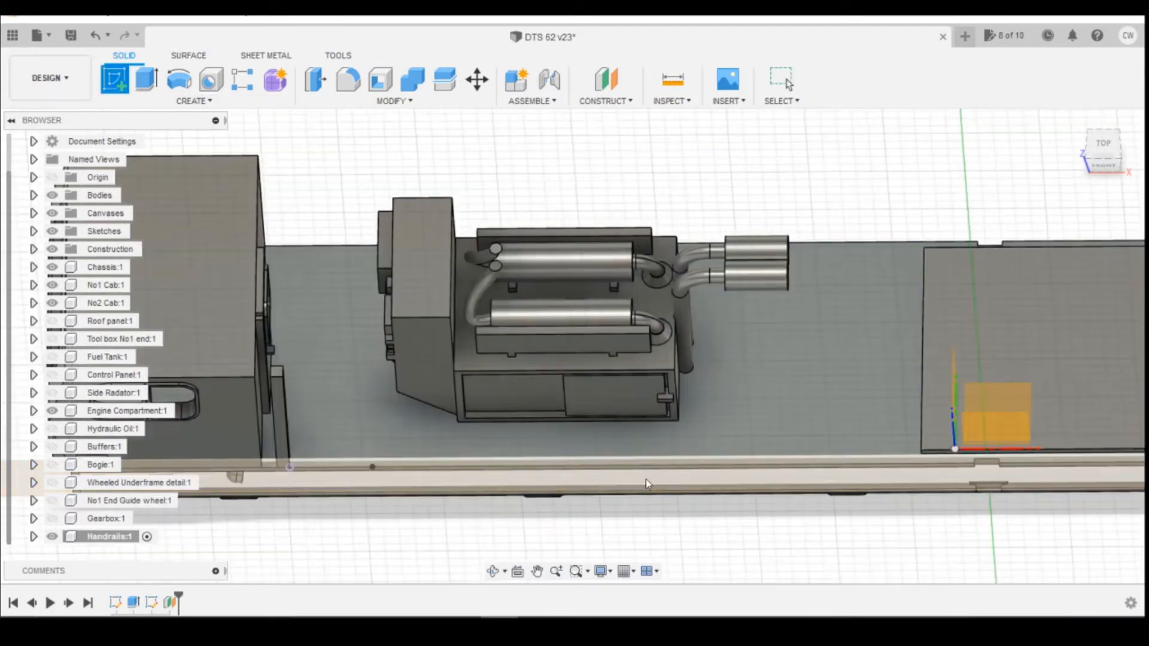
pyautogui.click(652, 483)
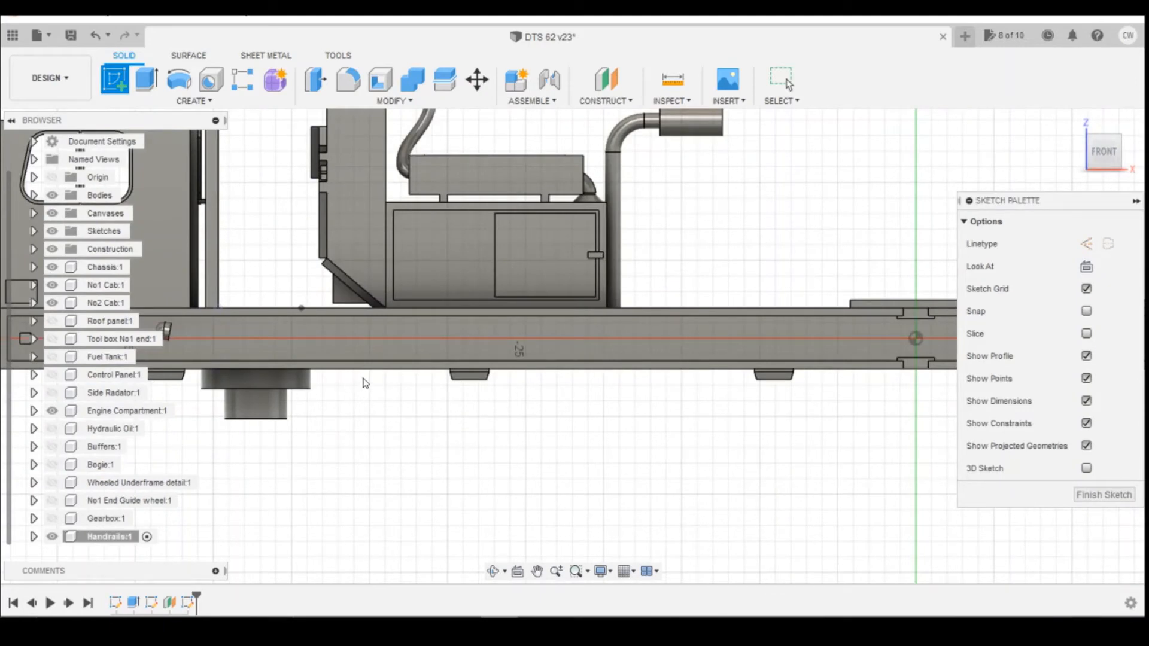
pyautogui.scroll(-5, 365, 383)
pyautogui.scroll(7, 342, 377)
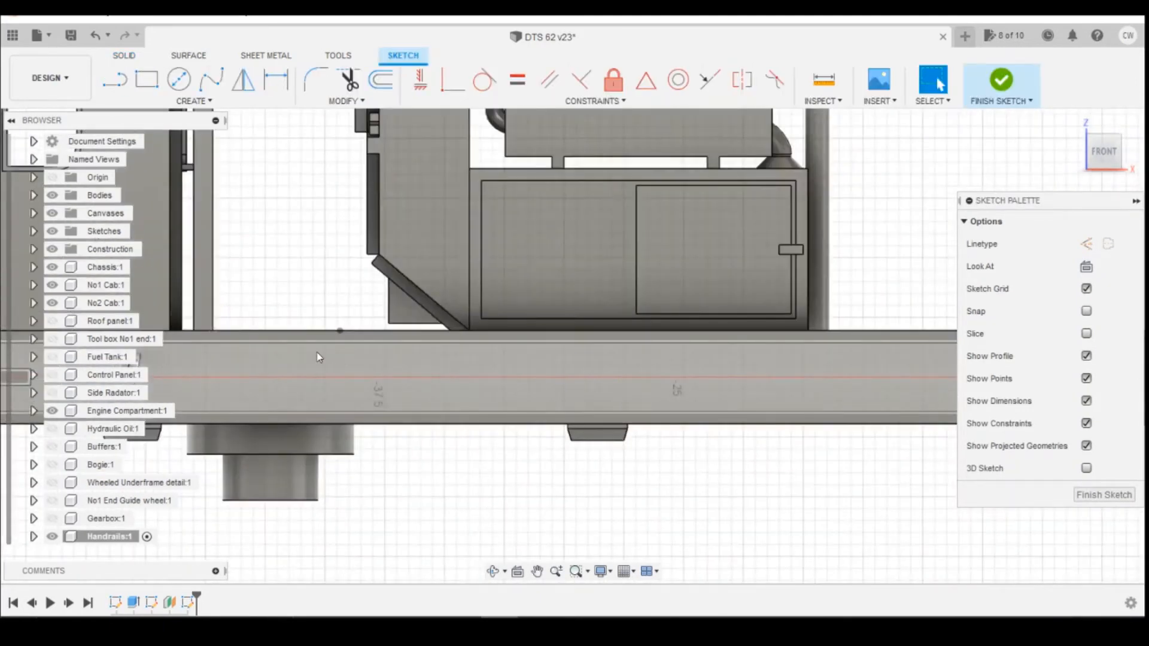
pyautogui.press('p')
pyautogui.click(340, 331)
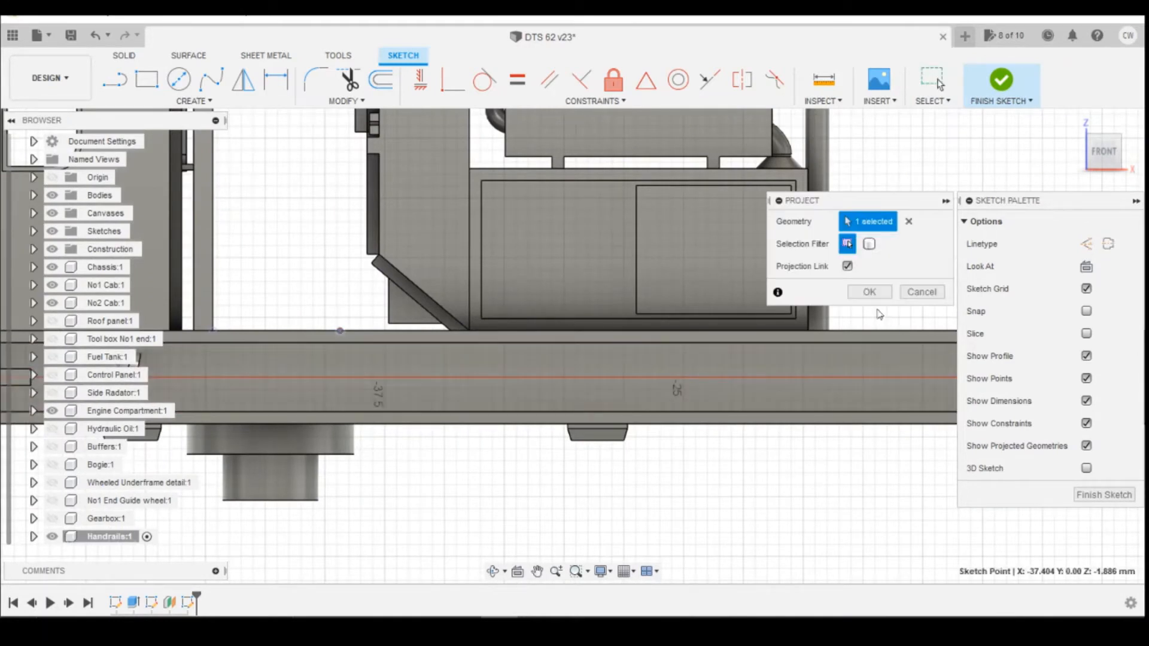
pyautogui.click(870, 292)
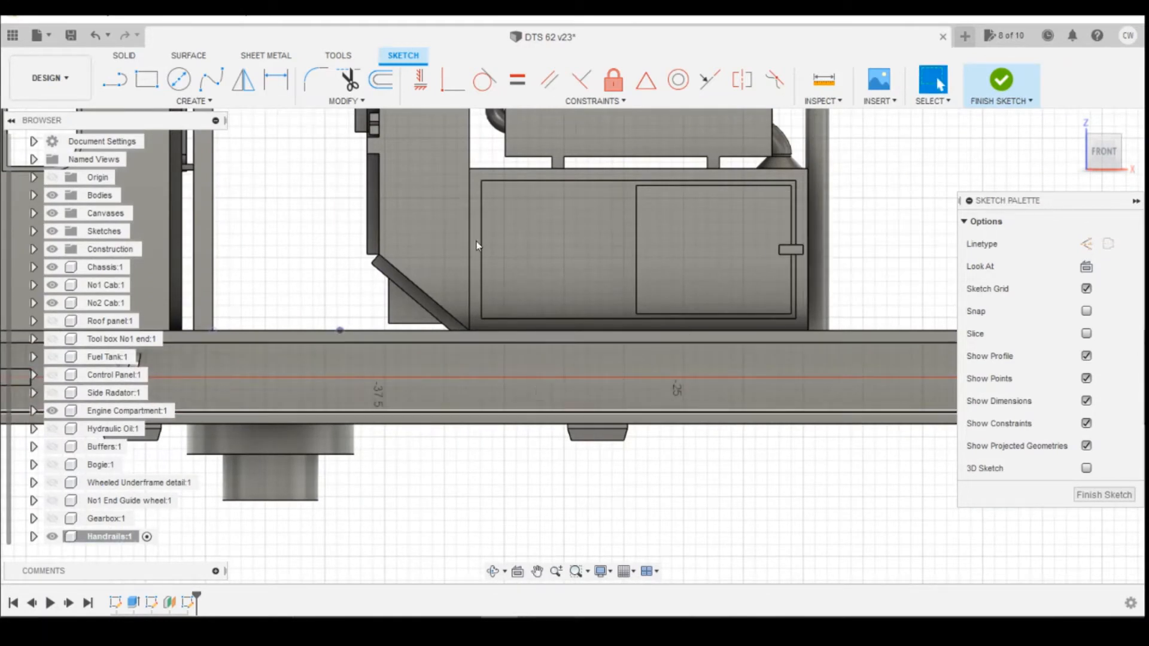
# Check the reference drawing and convert 40 inches to millimetres in the unit converter.
pyautogui.moveTo(426, 630)
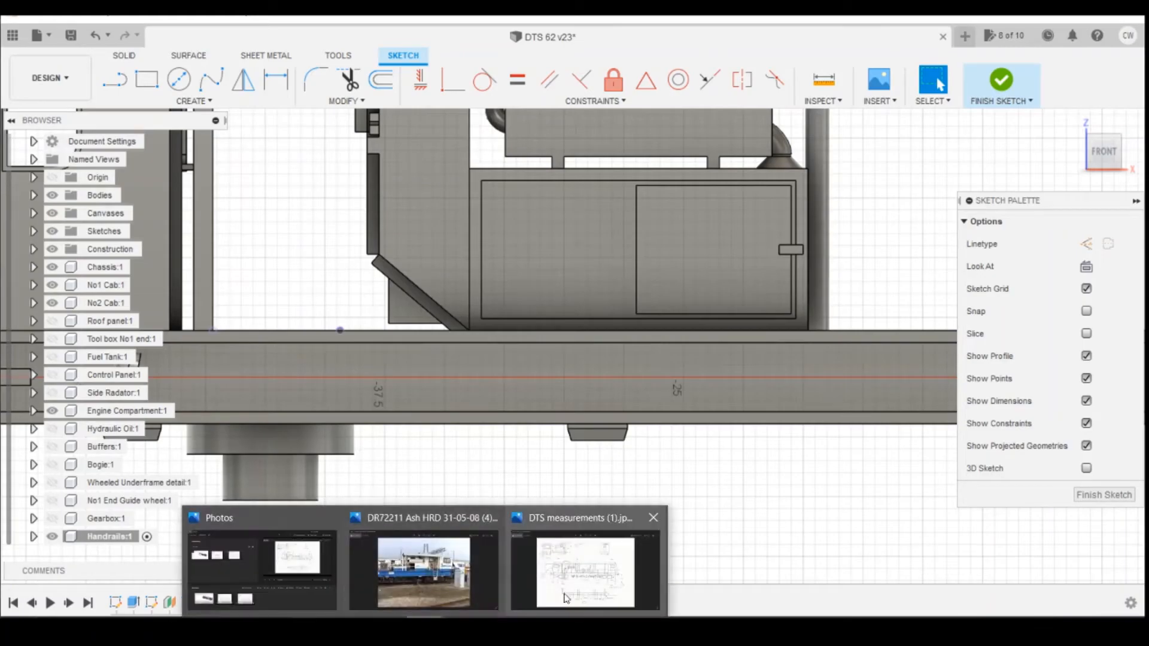
pyautogui.click(572, 563)
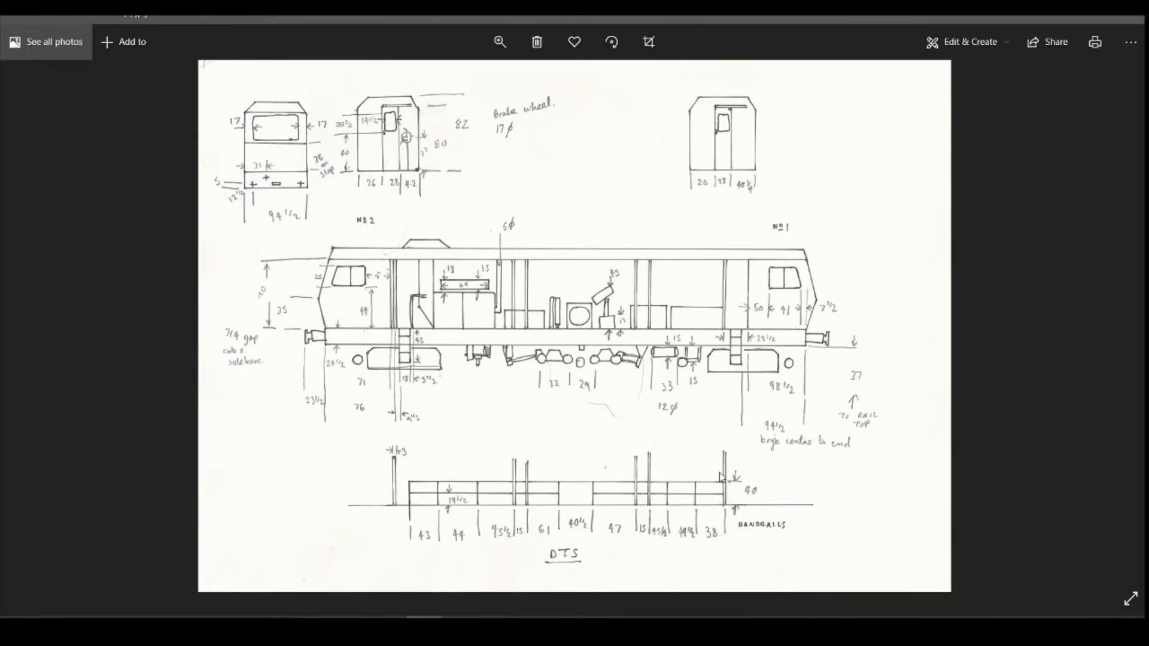
pyautogui.hotkey('alt', 'Tab')
pyautogui.doubleClick(204, 269)
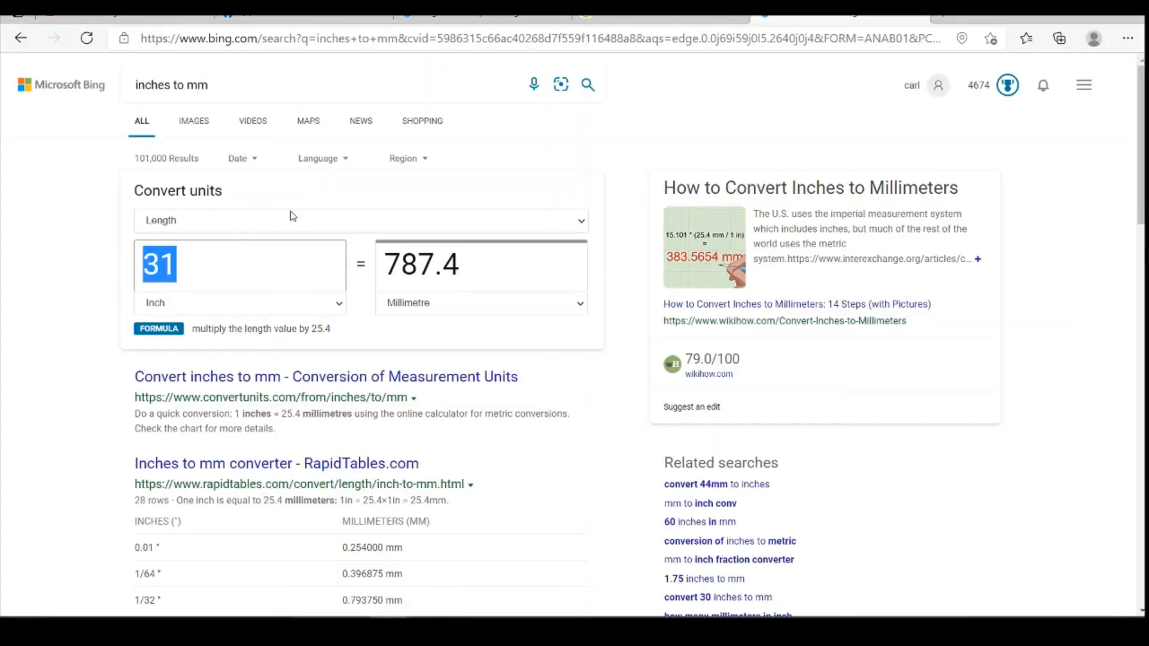
pyautogui.write('40')
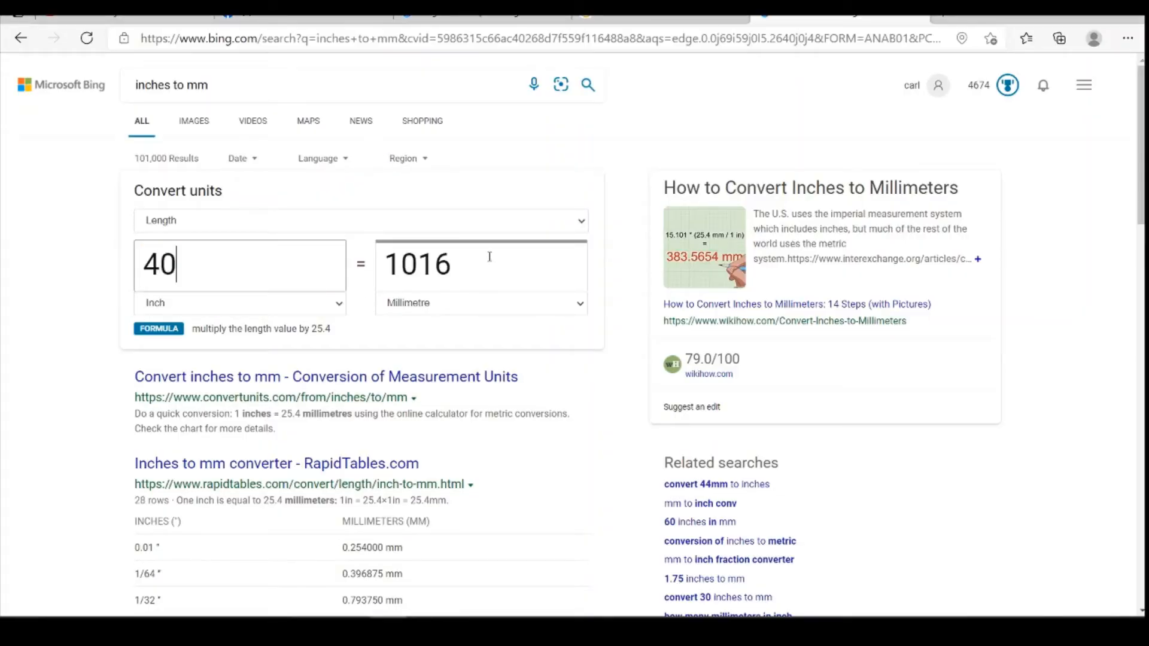
pyautogui.hotkey('alt', 'Tab')
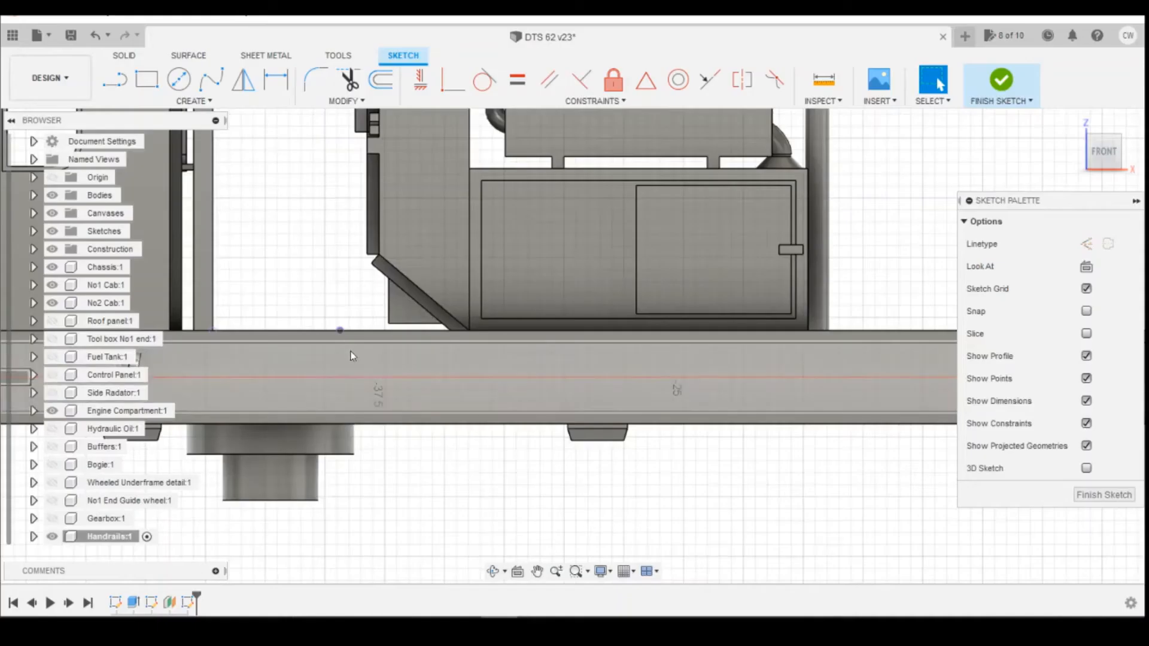
# Draw a vertical line about 5.8 mm tall upward from the projected deck-edge point.
pyautogui.click(113, 79)
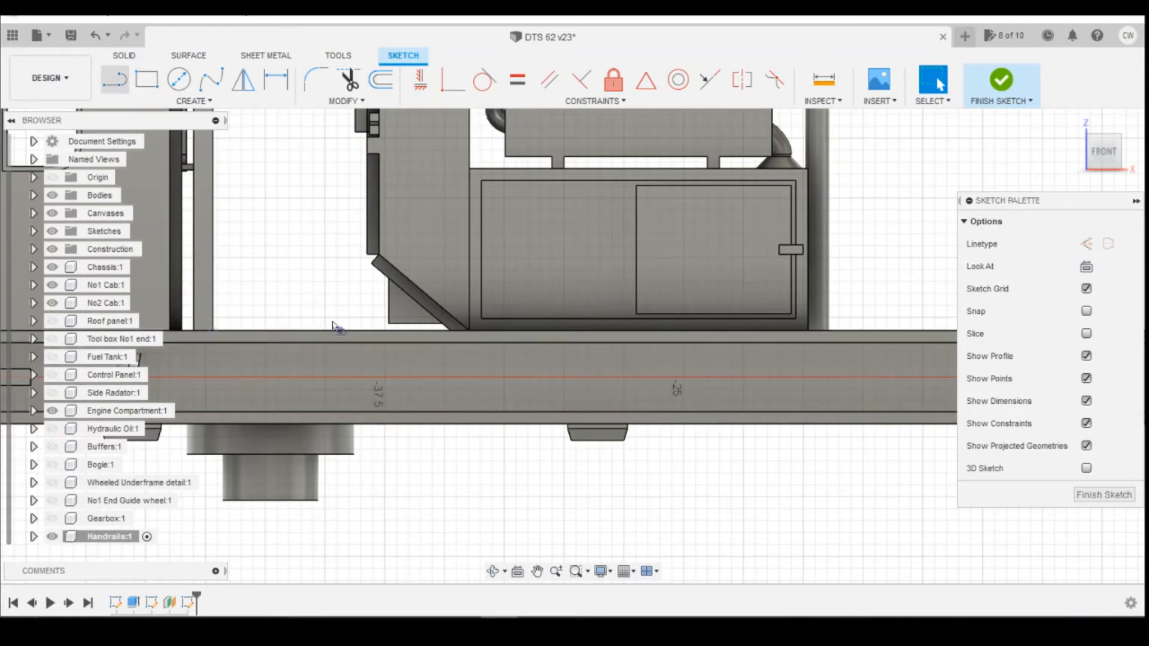
pyautogui.click(340, 329)
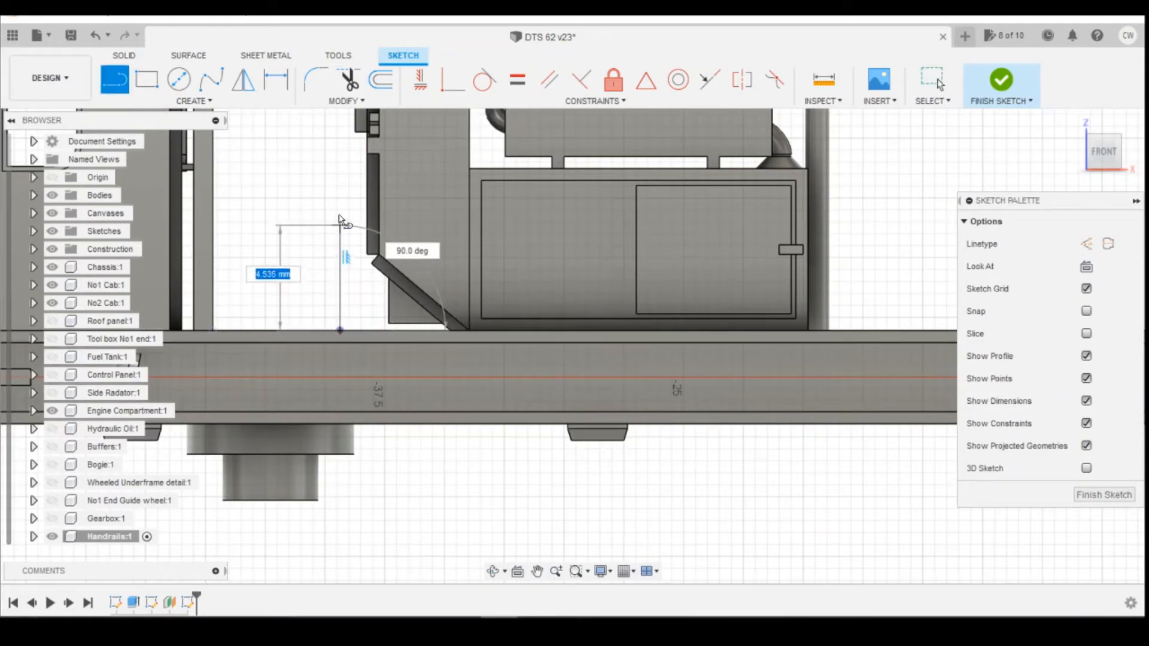
pyautogui.click(340, 192)
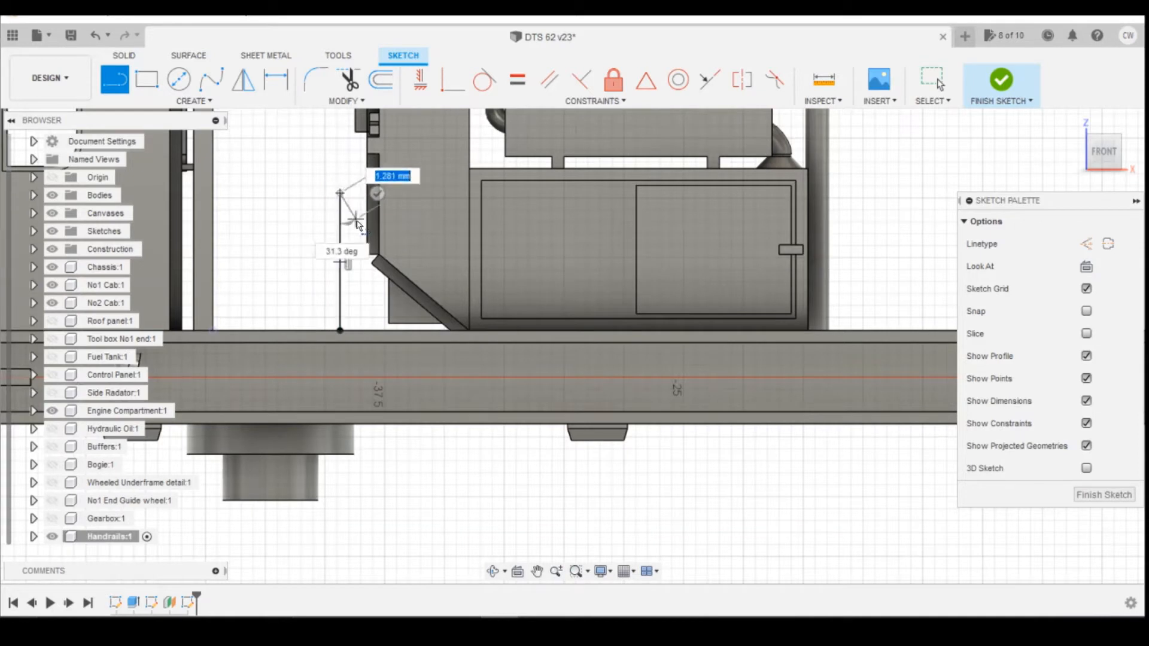
pyautogui.press('Escape')
# Dimension the vertical line's height as 1016/148 mm.
pyautogui.press('d')
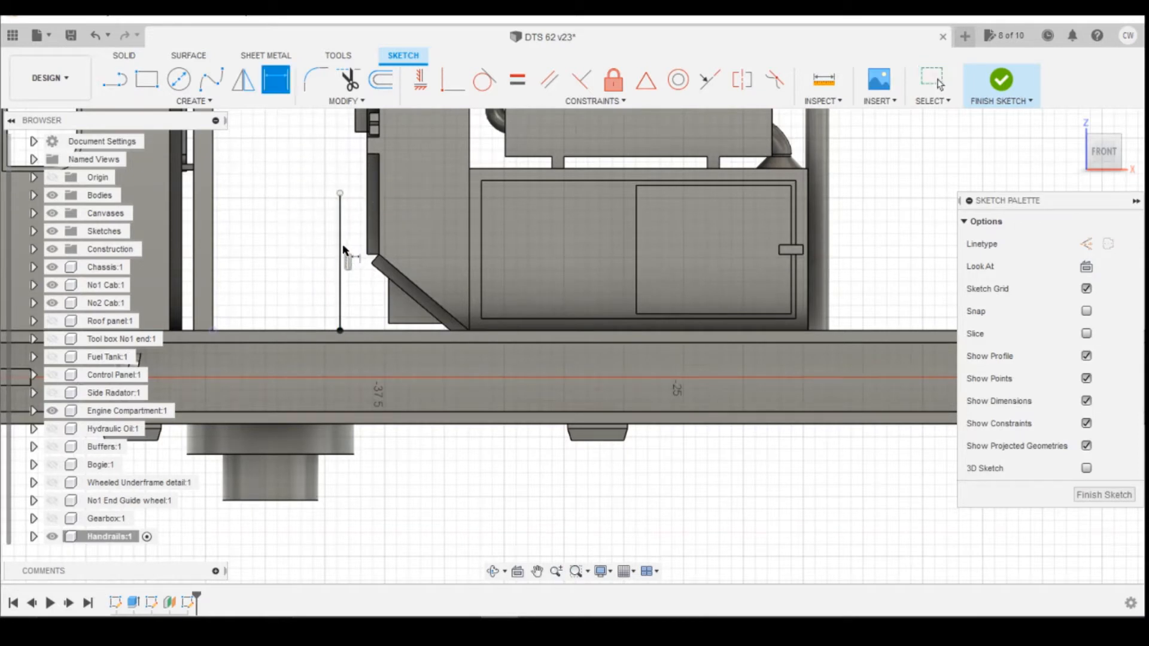
pyautogui.click(340, 251)
pyautogui.click(364, 250)
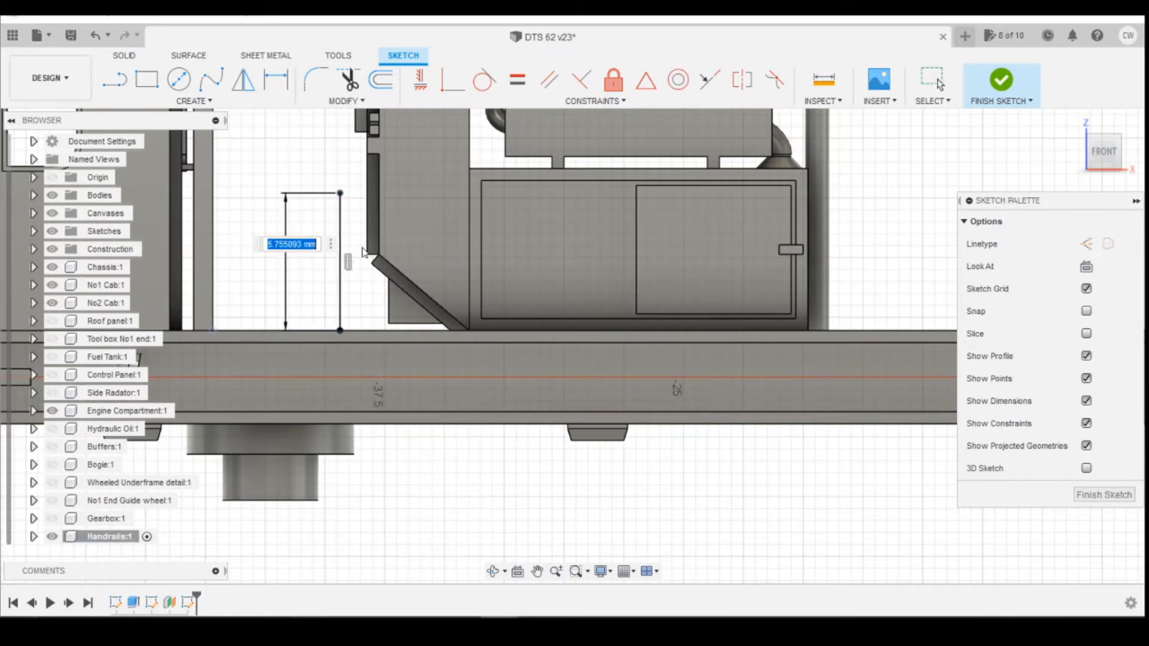
pyautogui.write('1016/148')
pyautogui.press('Return')
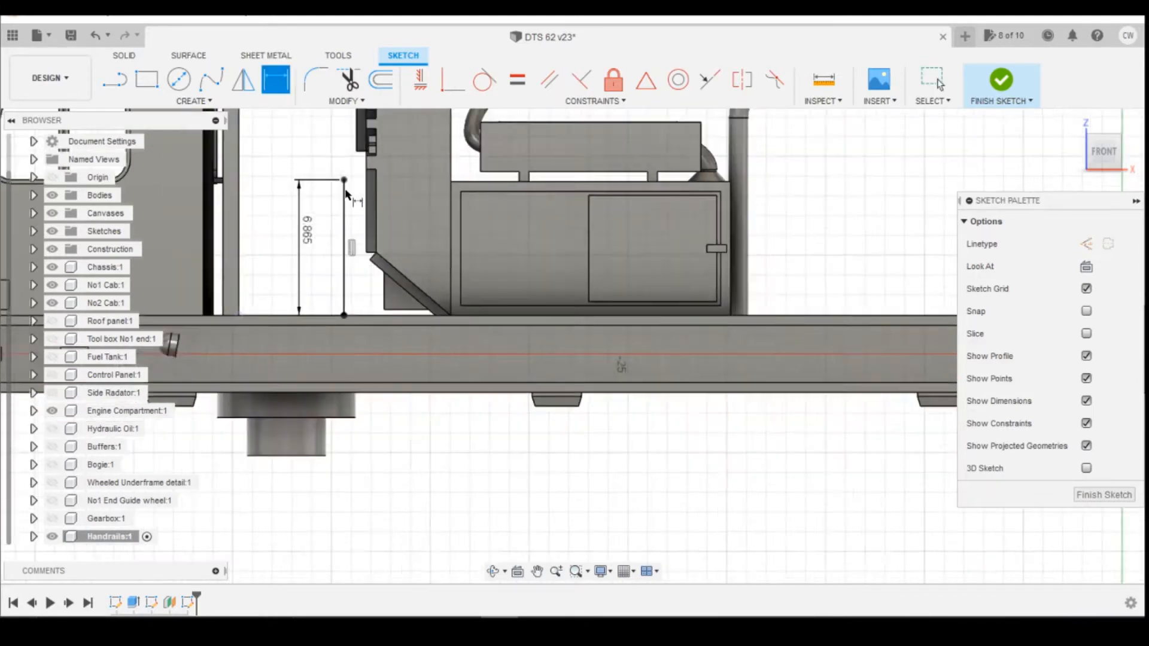
# Review the reference photos of the locomotive and the hand-drawn measurement drawing.
pyautogui.scroll(-2, 335, 228)
pyautogui.scroll(-2, 296, 392)
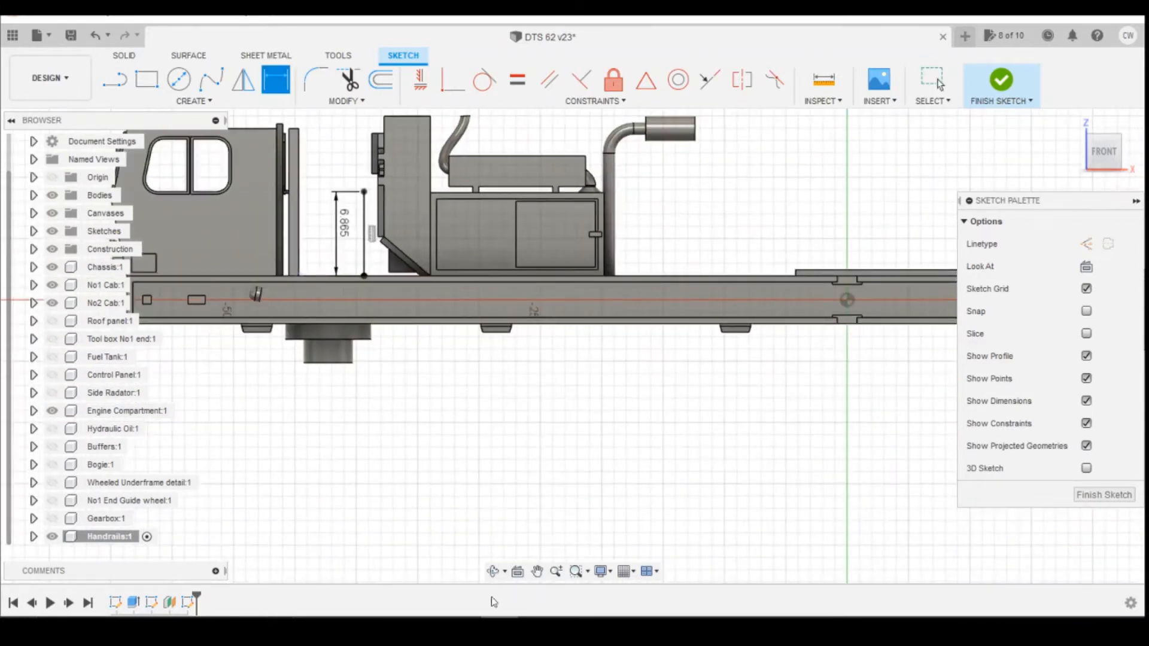
pyautogui.moveTo(425, 619)
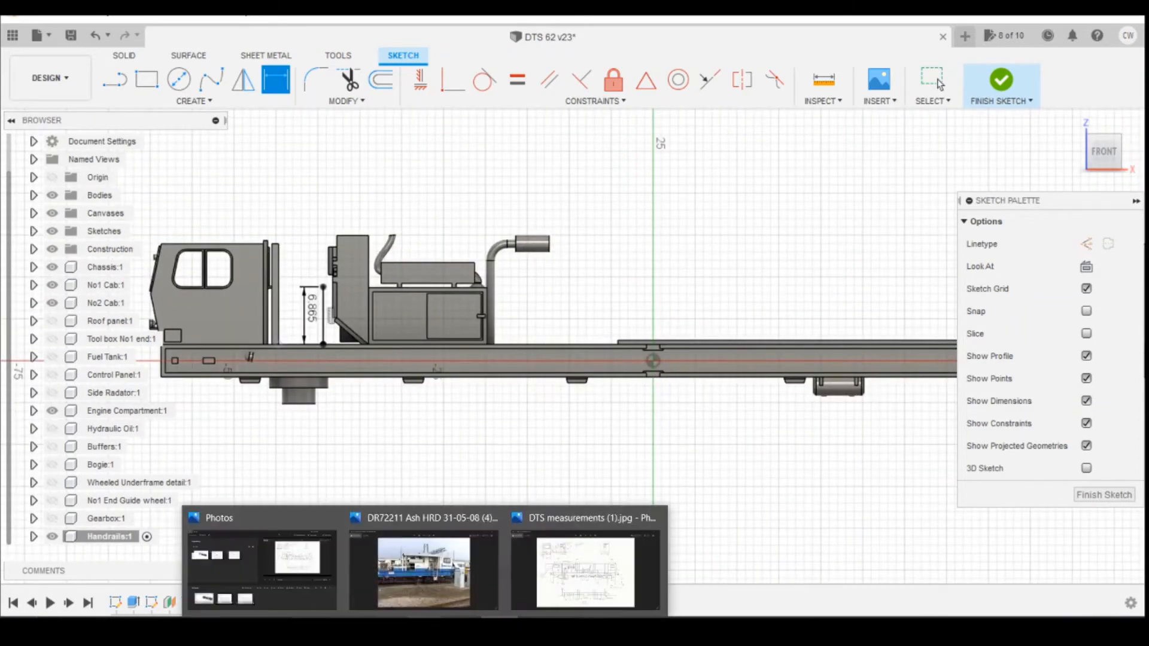
pyautogui.click(447, 583)
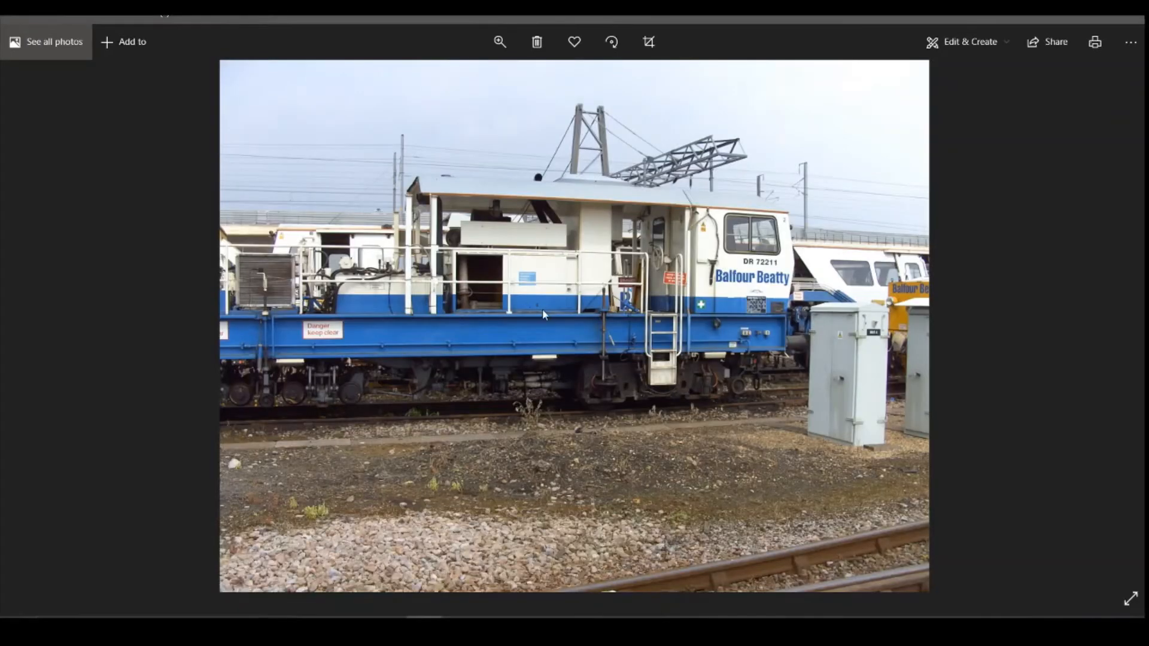
pyautogui.press('Right')
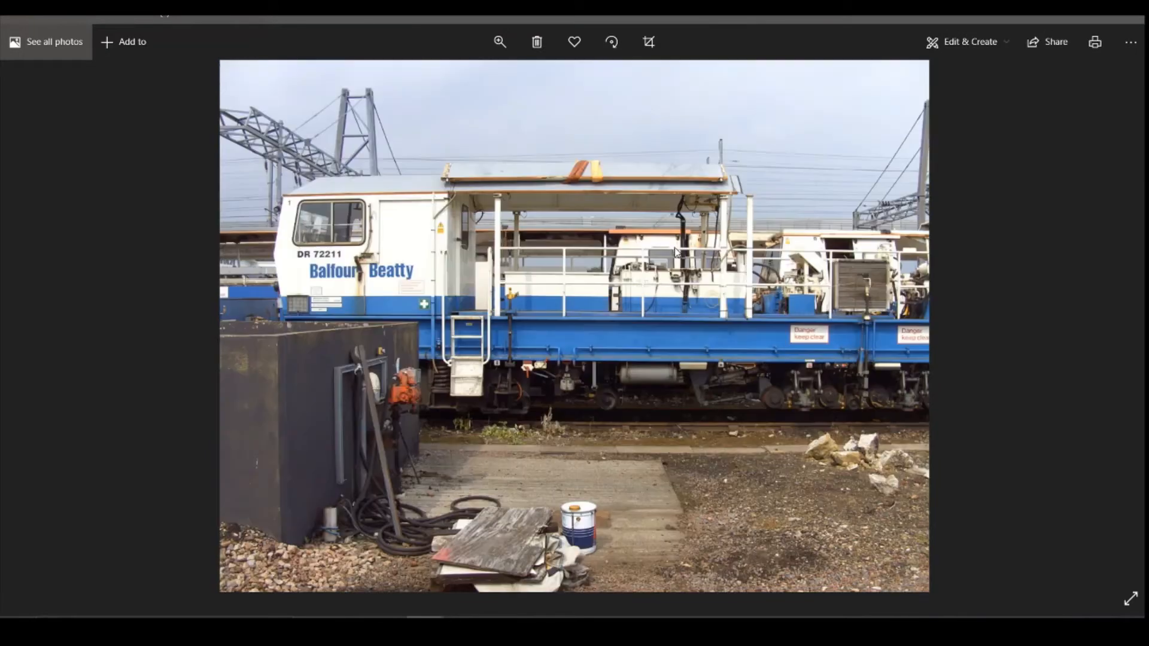
pyautogui.press('Right')
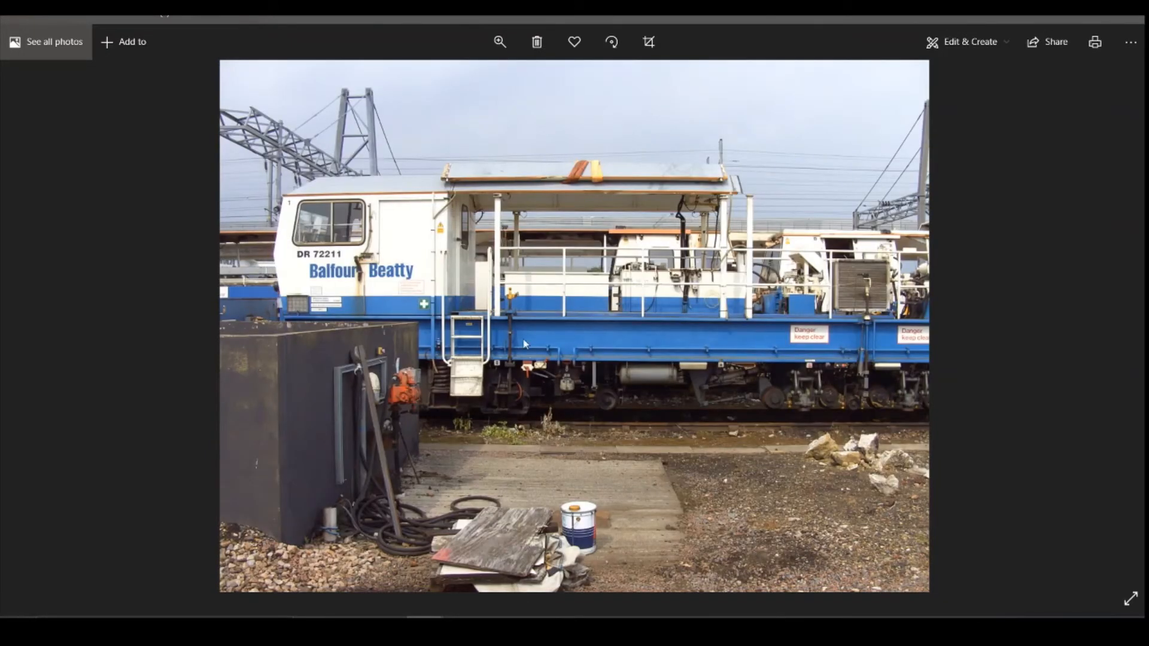
pyautogui.click(499, 628)
pyautogui.scroll(-2, 469, 468)
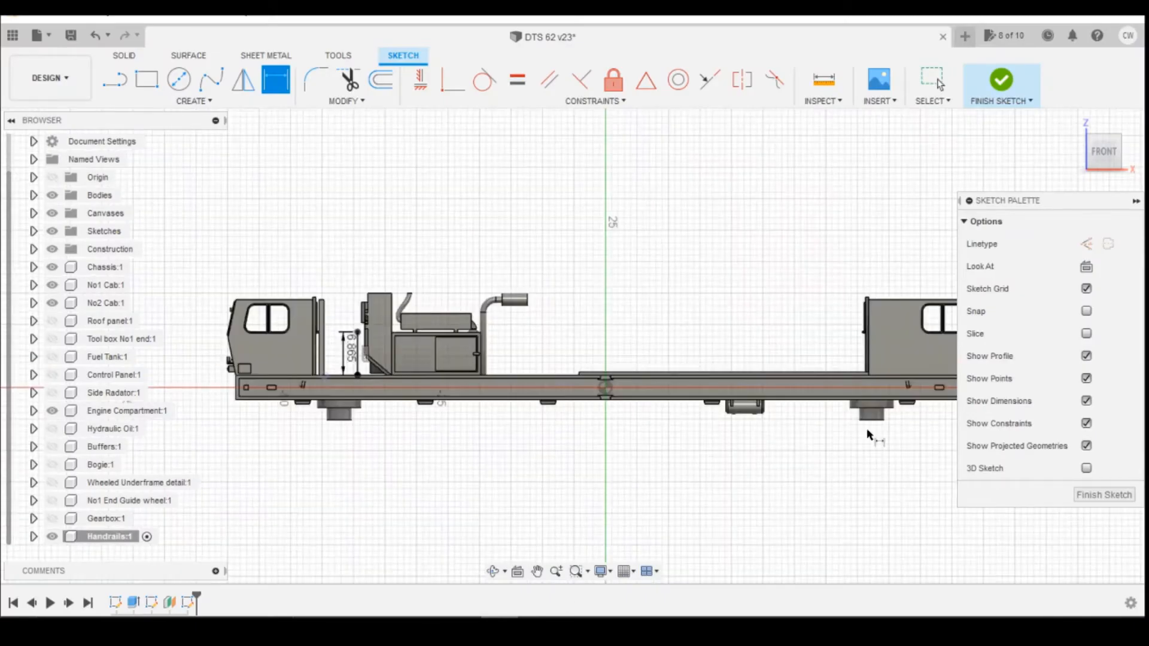
pyautogui.moveTo(426, 629)
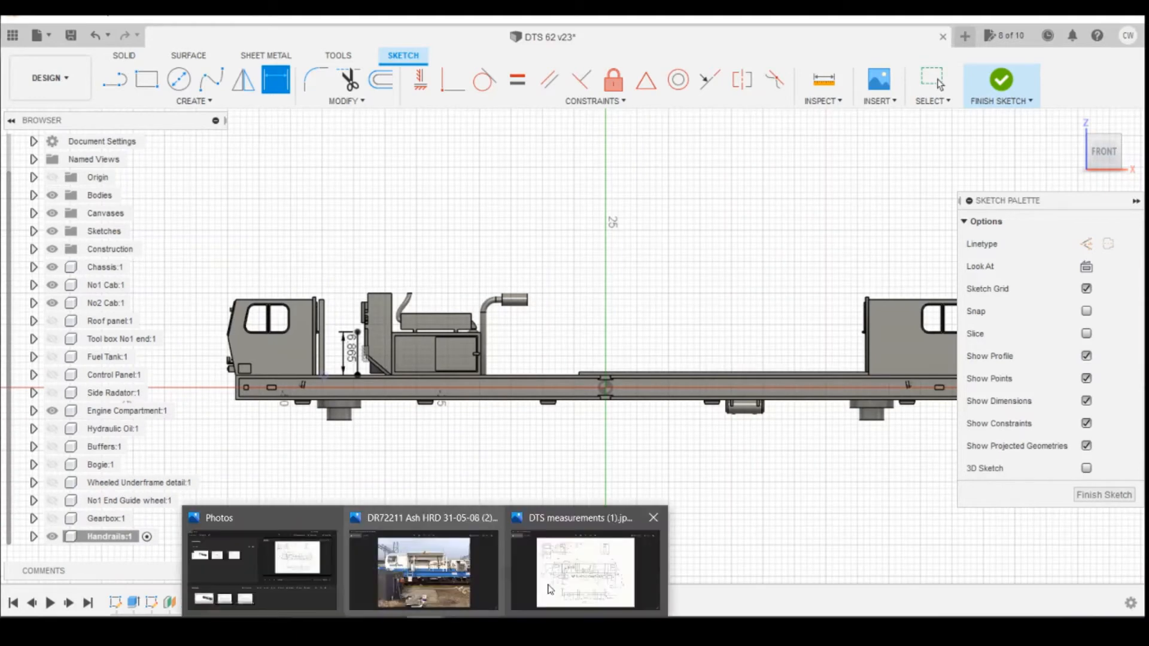
pyautogui.click(578, 574)
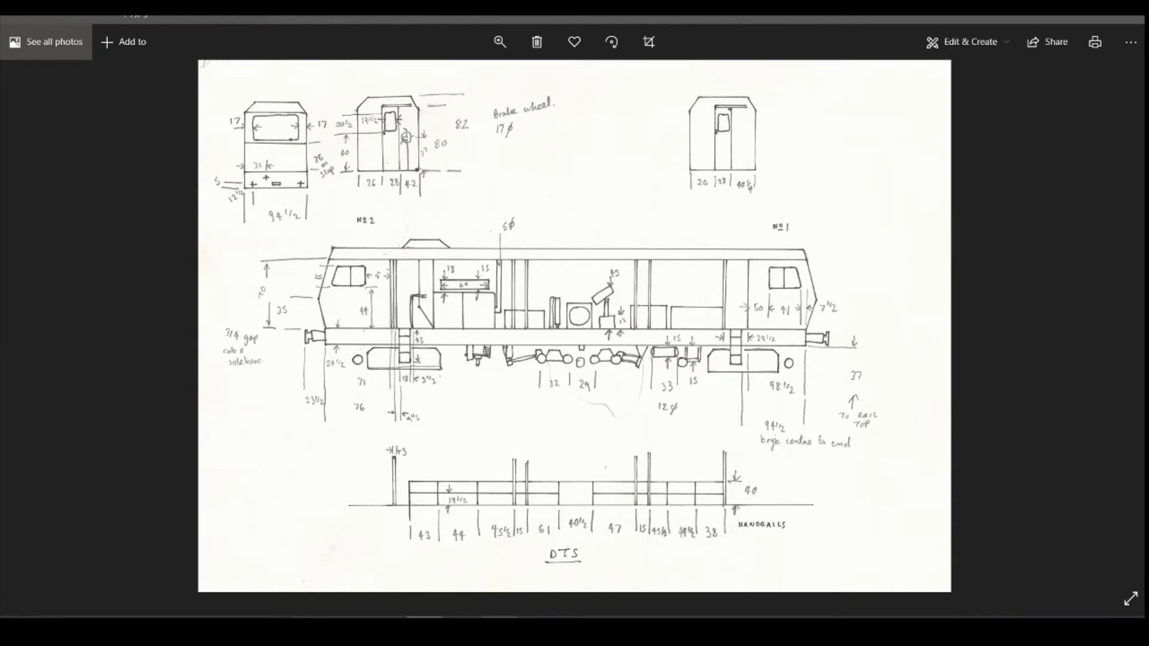
pyautogui.click(500, 629)
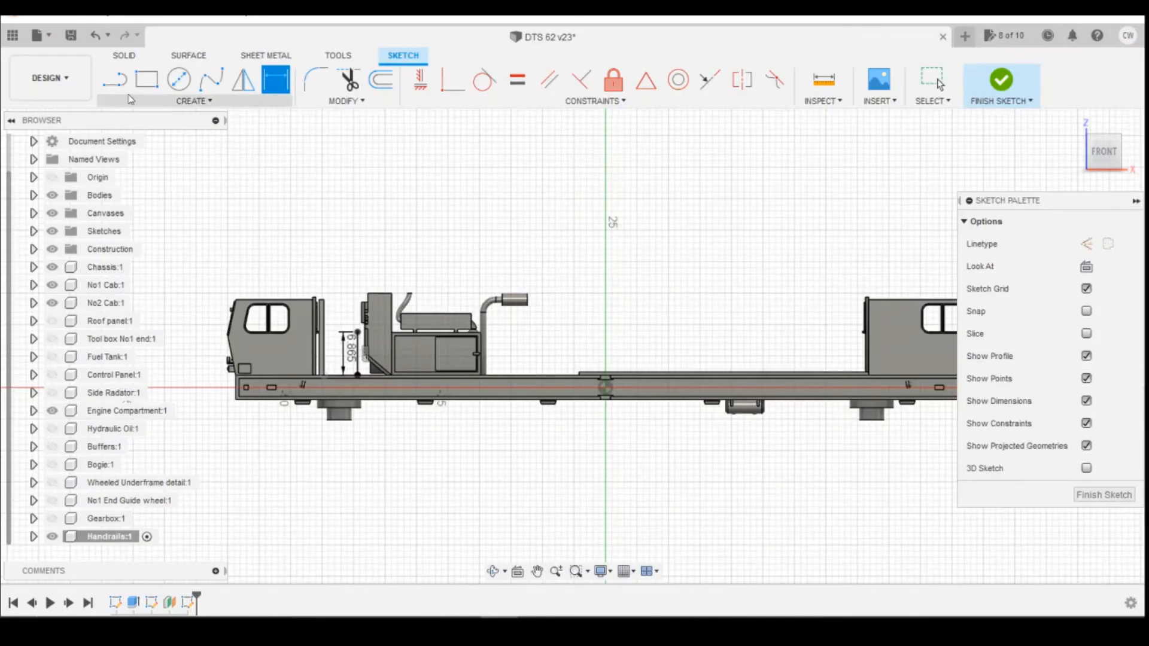
# Draw a horizontal rail line from the top of the vertical post across toward the opposite cab.
pyautogui.click(115, 80)
pyautogui.click(358, 331)
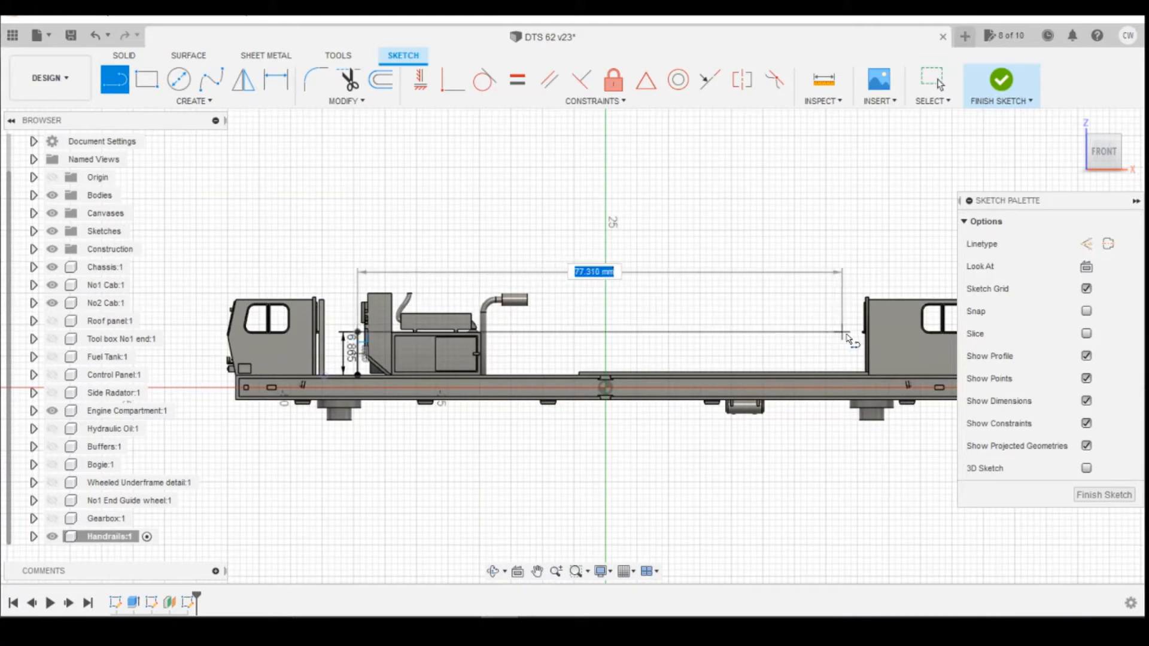
pyautogui.click(885, 332)
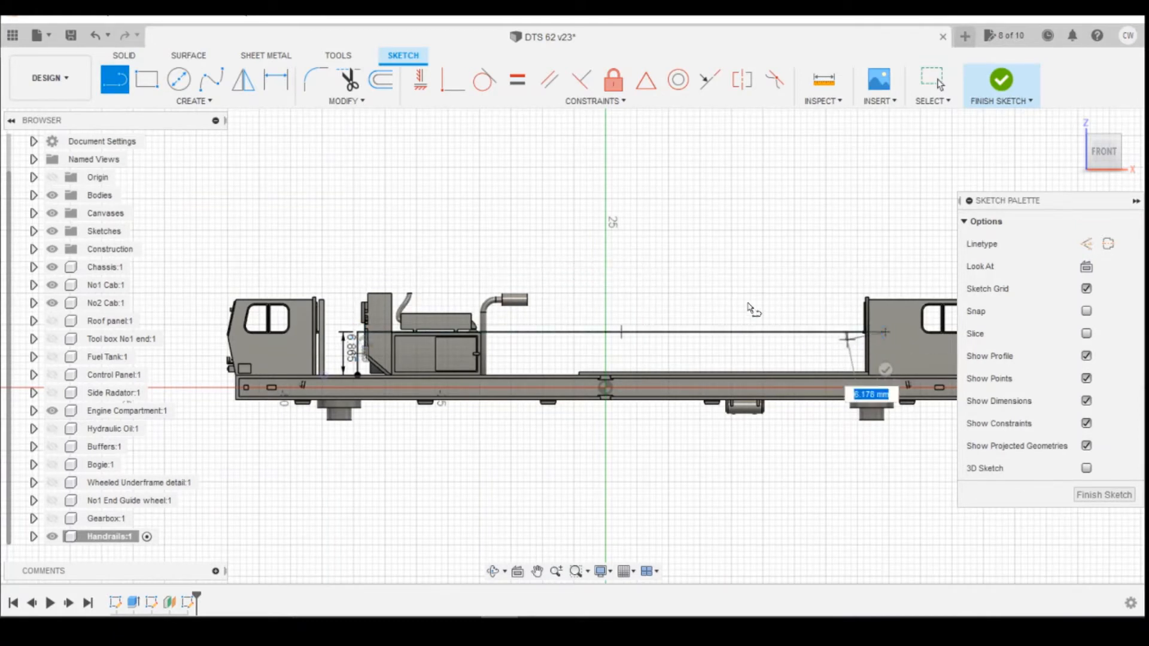
pyautogui.click(886, 370)
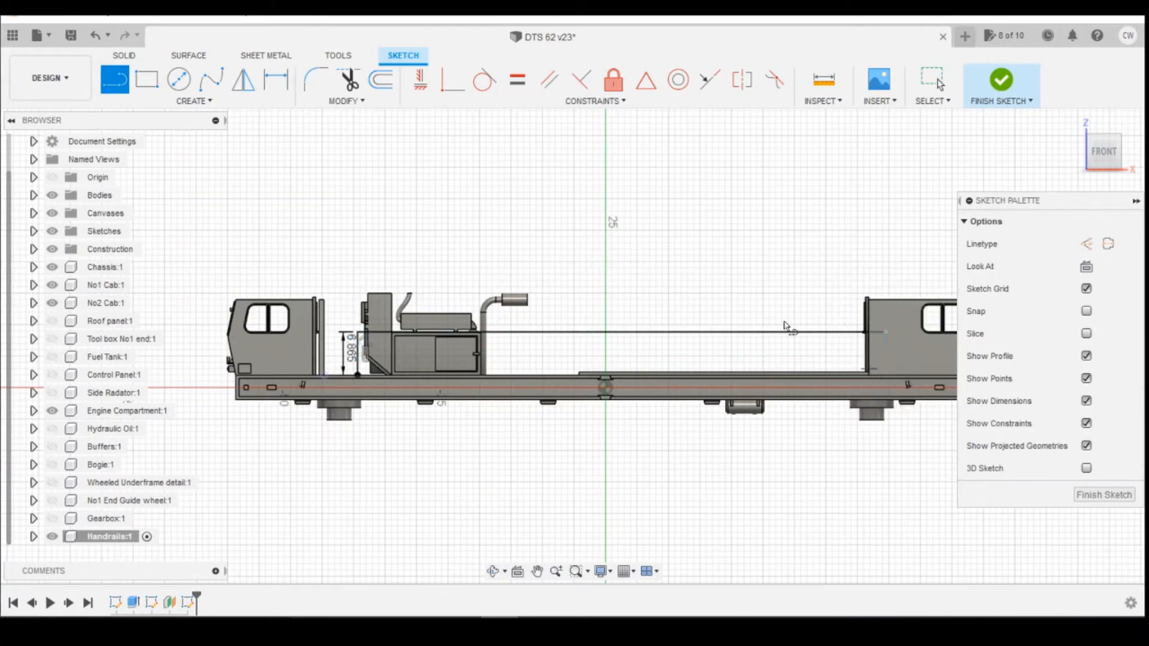
# Convert 43 inches to millimetres in the unit converter.
pyautogui.scroll(4, 622, 347)
pyautogui.scroll(-4, 526, 372)
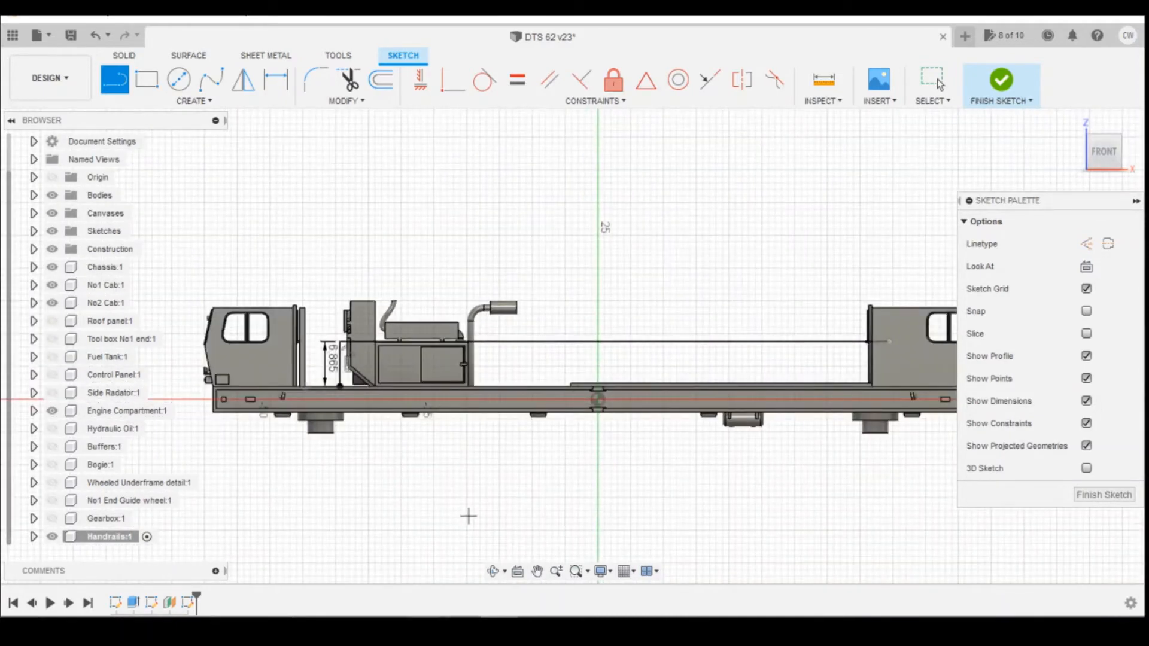
pyautogui.moveTo(438, 578)
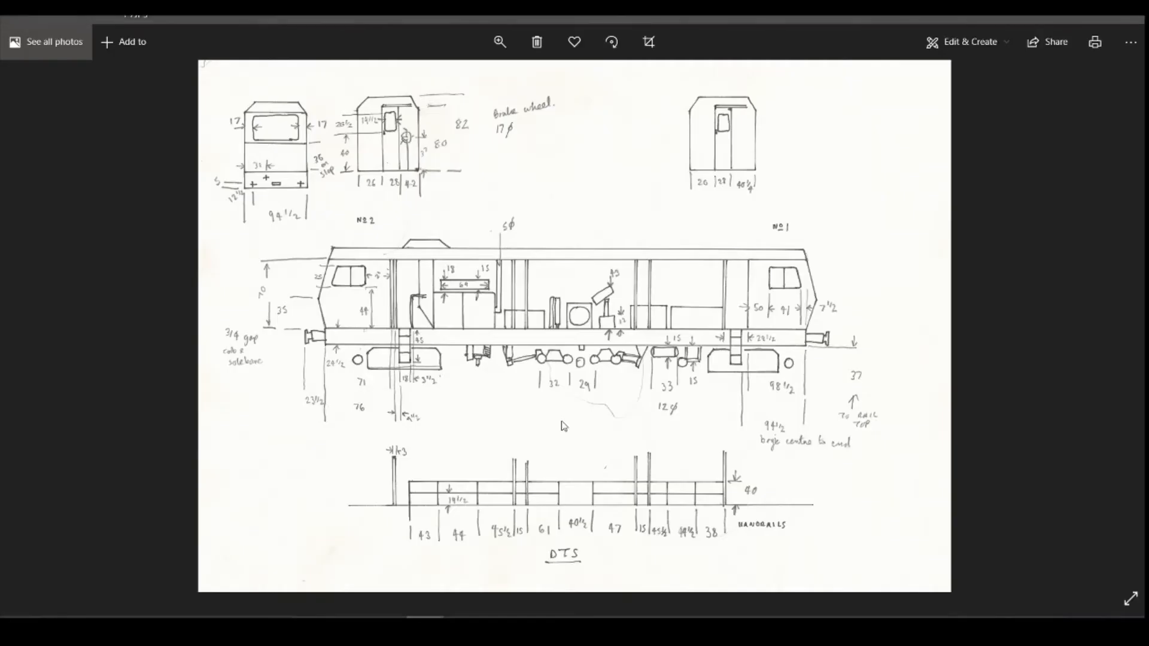
pyautogui.click(546, 577)
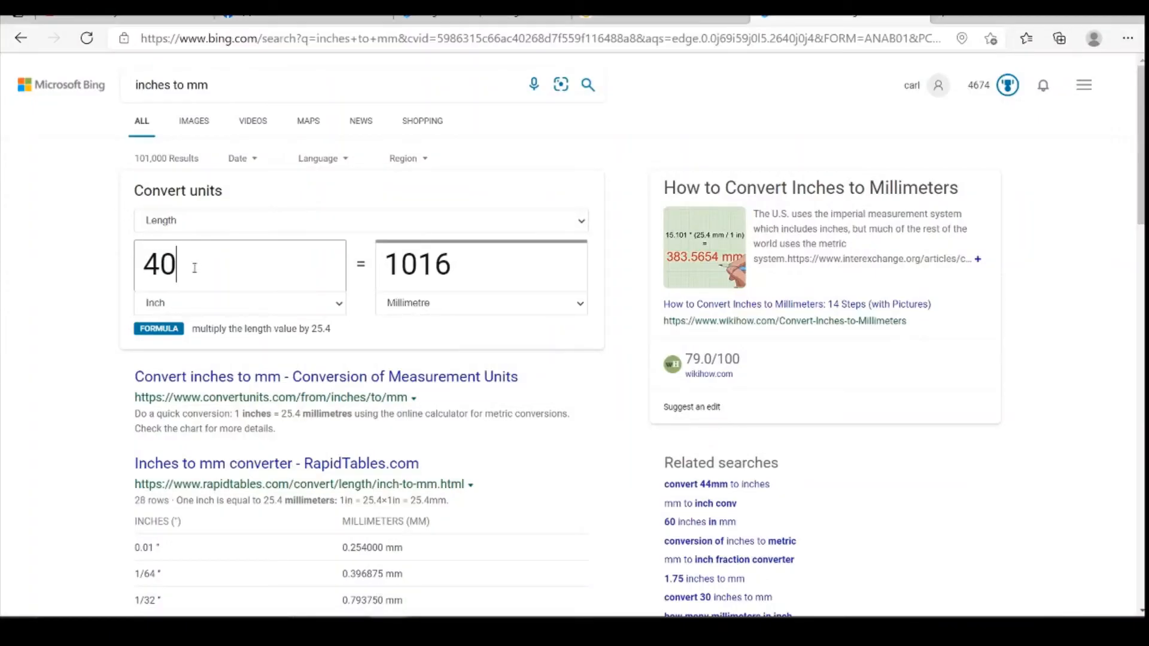
pyautogui.hotkey('shift', 'Left')
pyautogui.write('3')
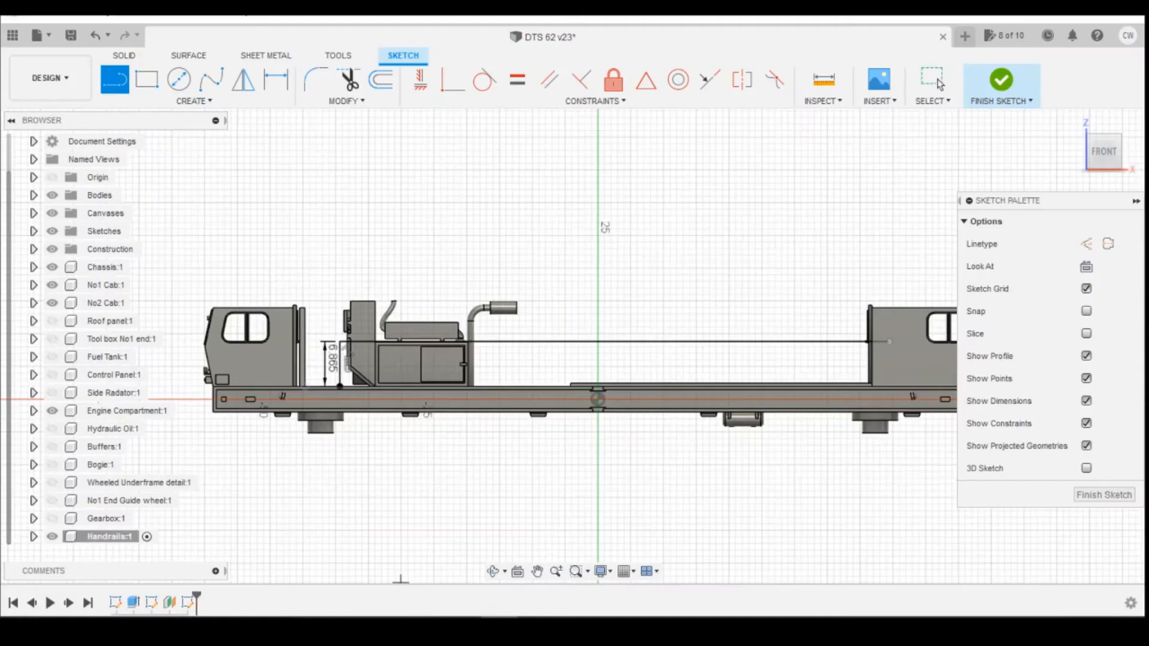
pyautogui.scroll(3, 394, 347)
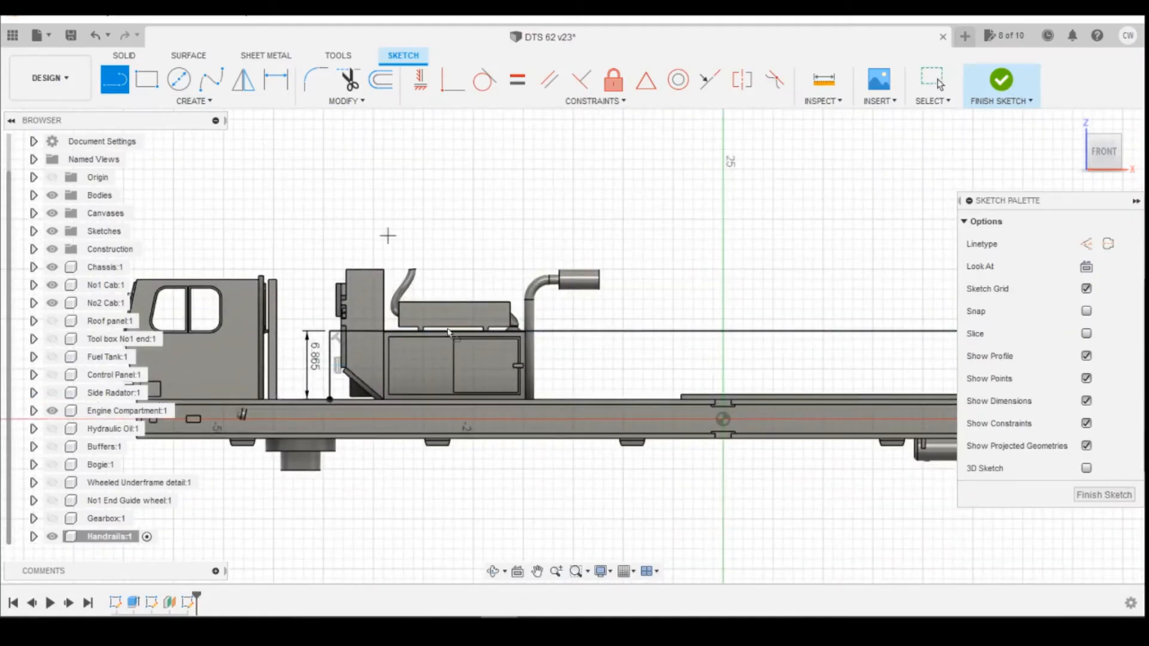
pyautogui.click(402, 339)
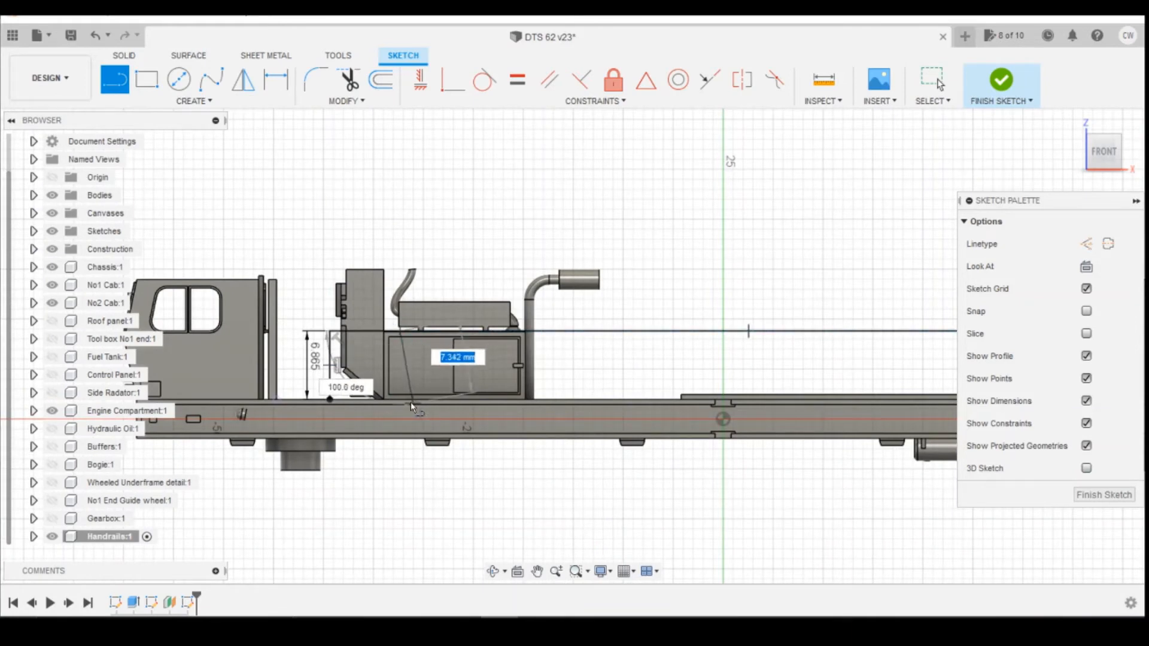
pyautogui.press('Escape')
pyautogui.scroll(2, 392, 402)
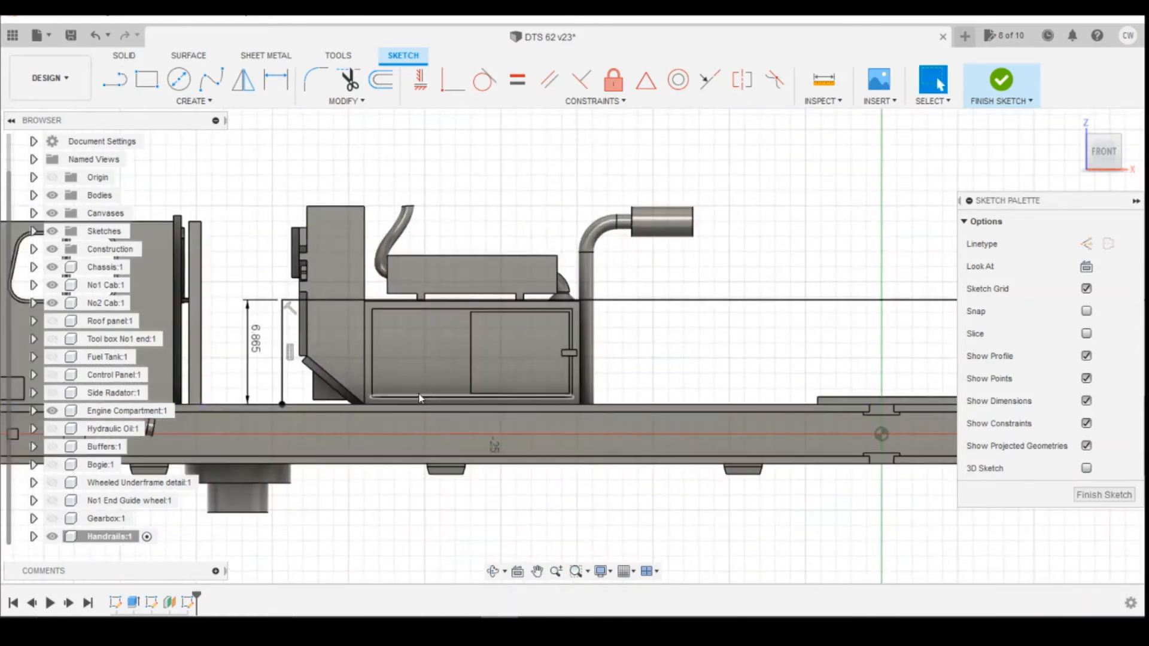
# Project the chassis deck's top edge into the sketch.
pyautogui.press('p')
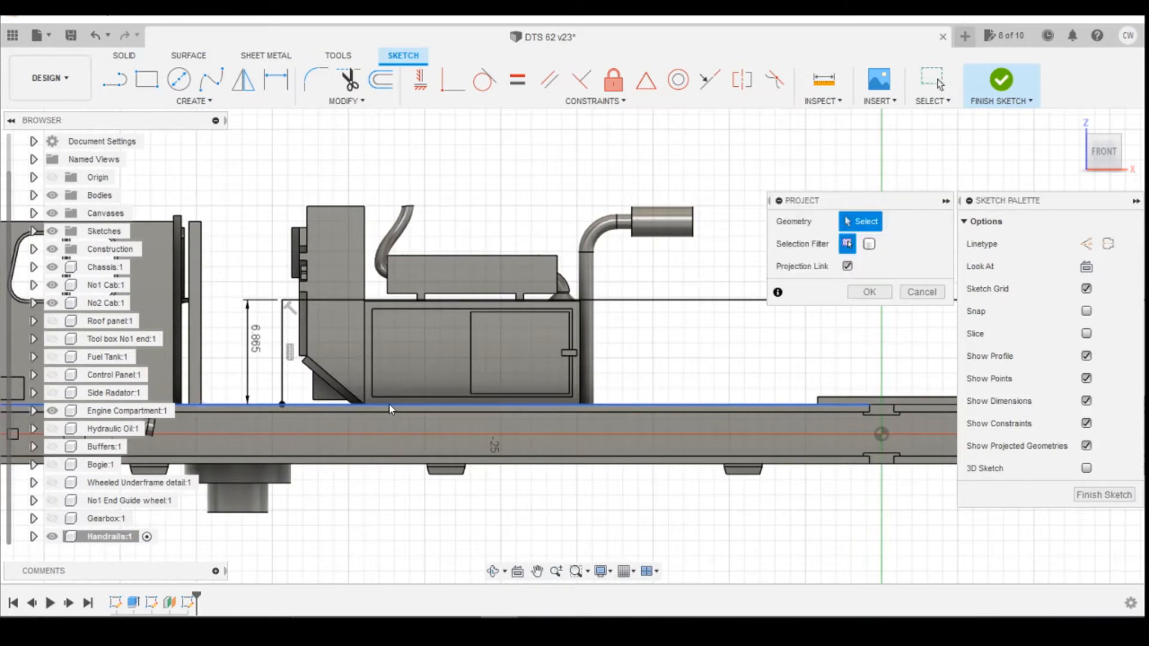
pyautogui.click(390, 405)
pyautogui.click(892, 292)
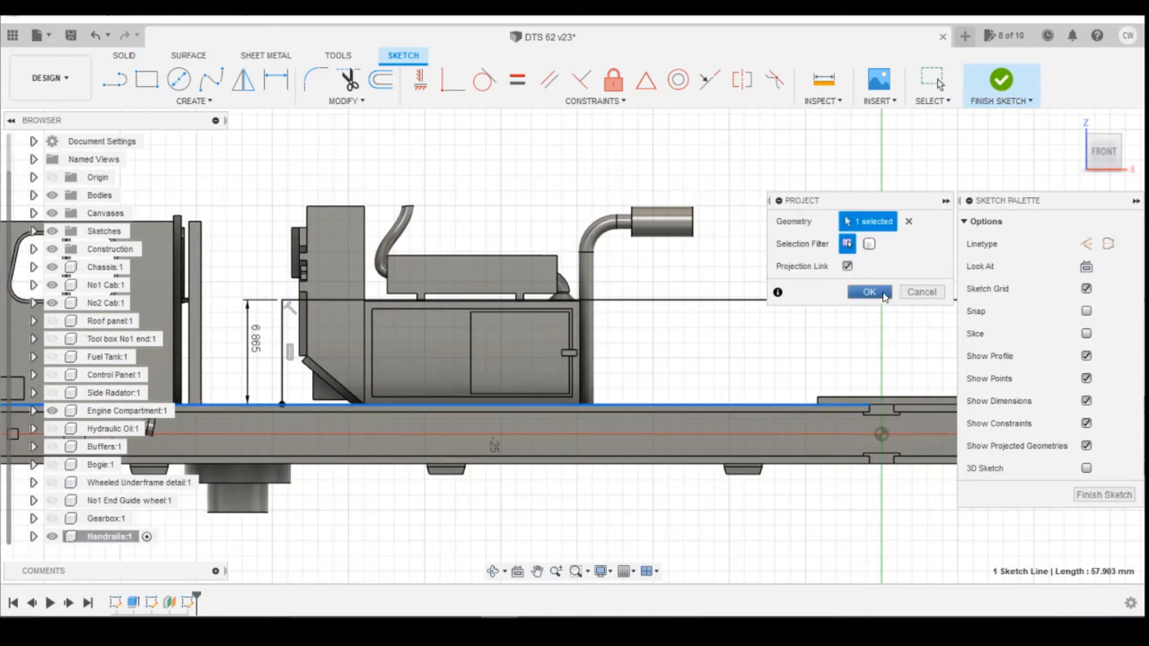
# Draw a second vertical post from the deck edge up to the horizontal rail line.
pyautogui.press('l')
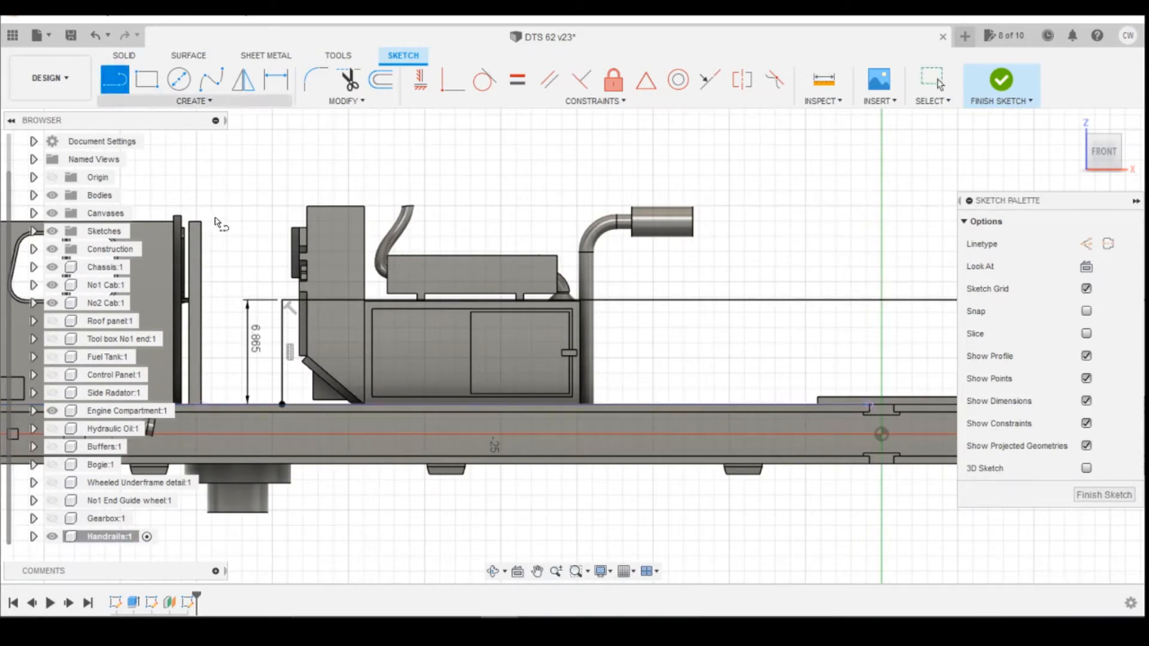
pyautogui.click(373, 404)
pyautogui.click(371, 300)
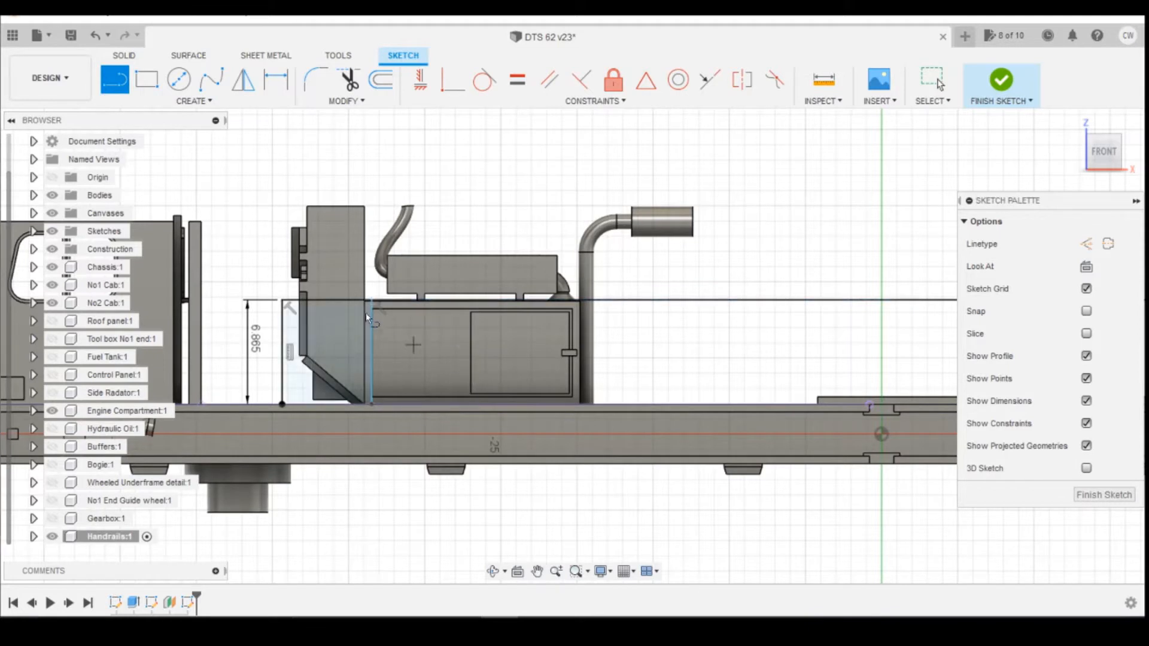
# Dimension the horizontal spacing between the two vertical posts as 1092/148 mm.
pyautogui.press('d')
pyautogui.click(371, 336)
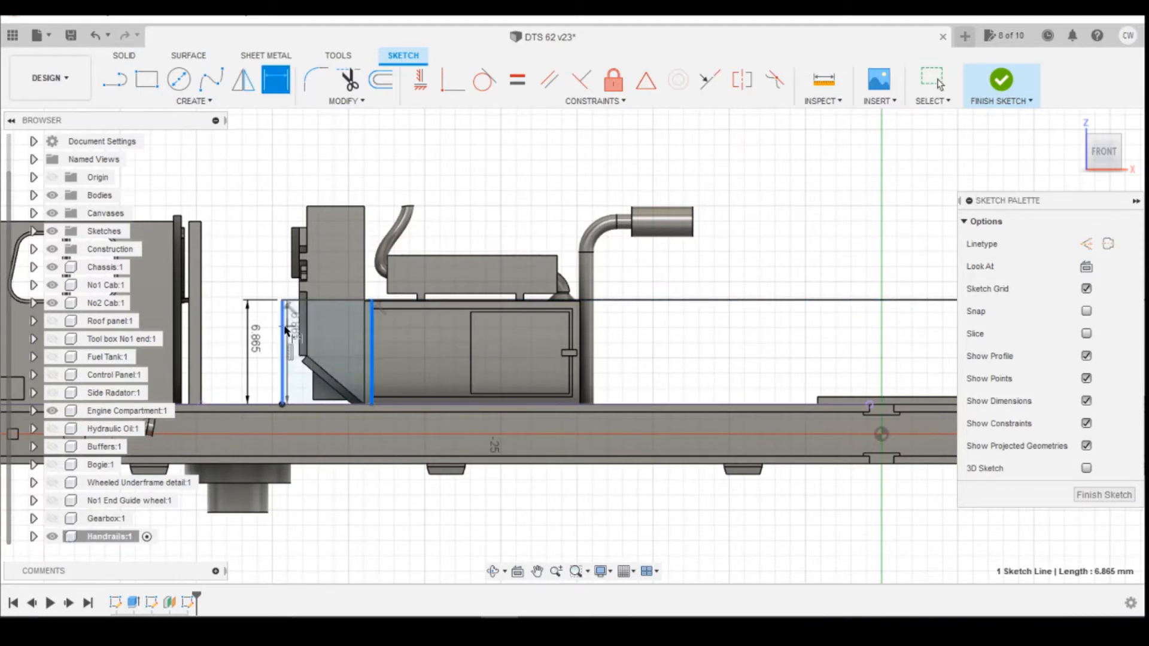
pyautogui.click(282, 372)
pyautogui.click(319, 159)
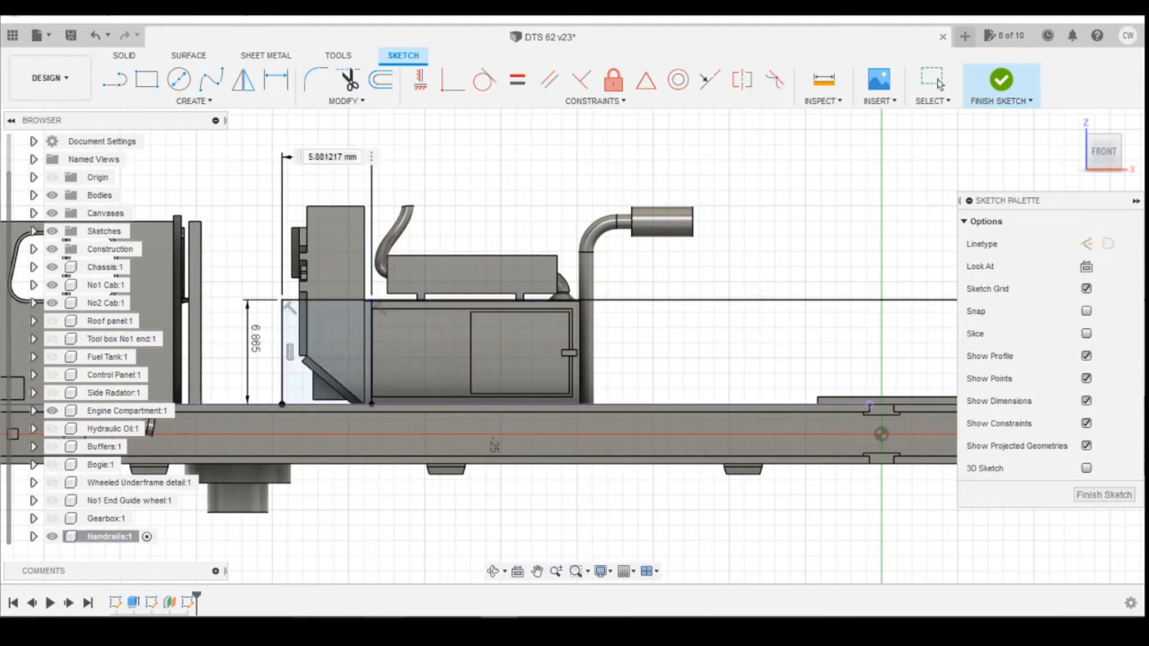
pyautogui.hotkey('alt', 'Tab')
pyautogui.hotkey('alt', 'Tab')
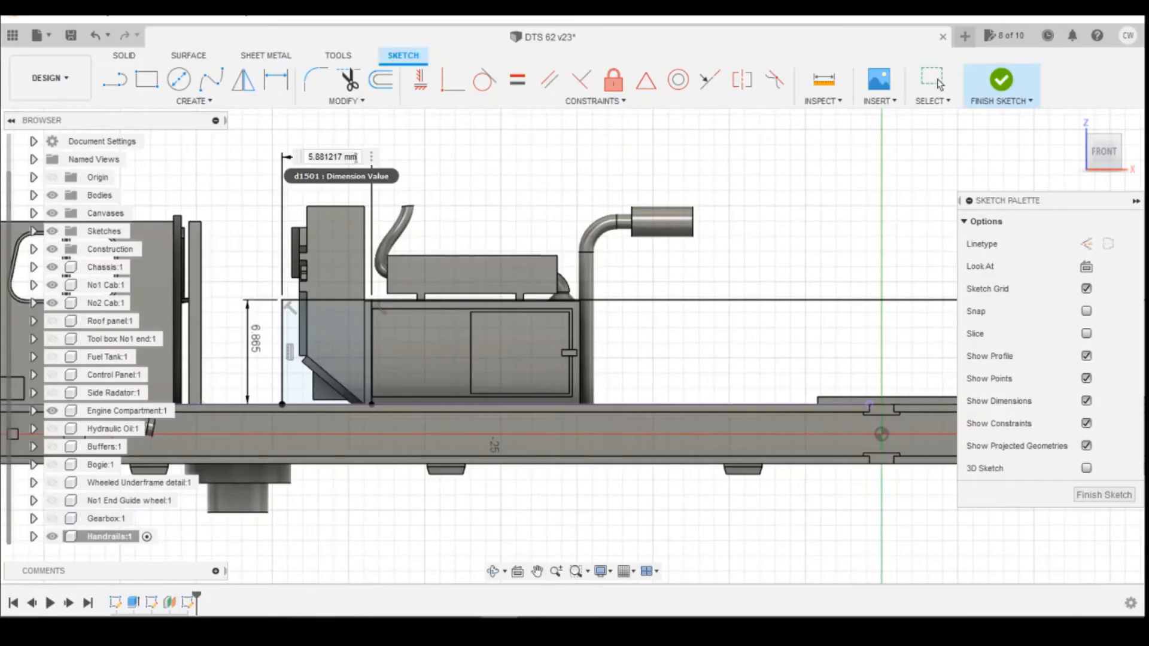
pyautogui.moveTo(356, 157); pyautogui.dragTo(297, 155)
pyautogui.write('1092')
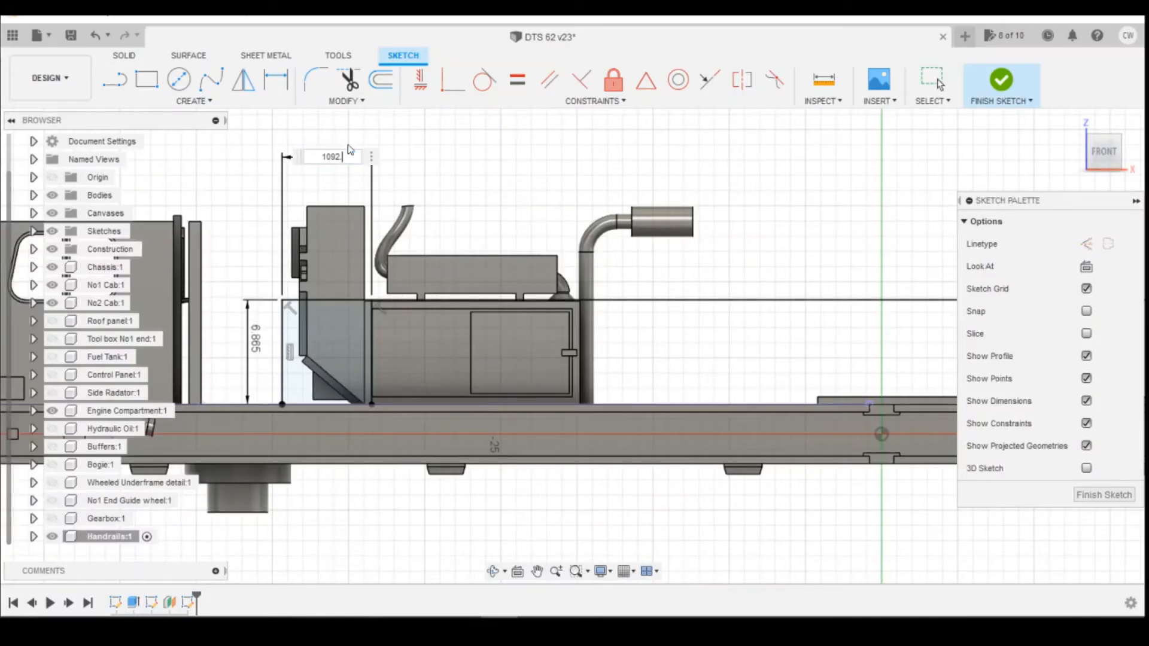
pyautogui.write('/148')
pyautogui.press('Return')
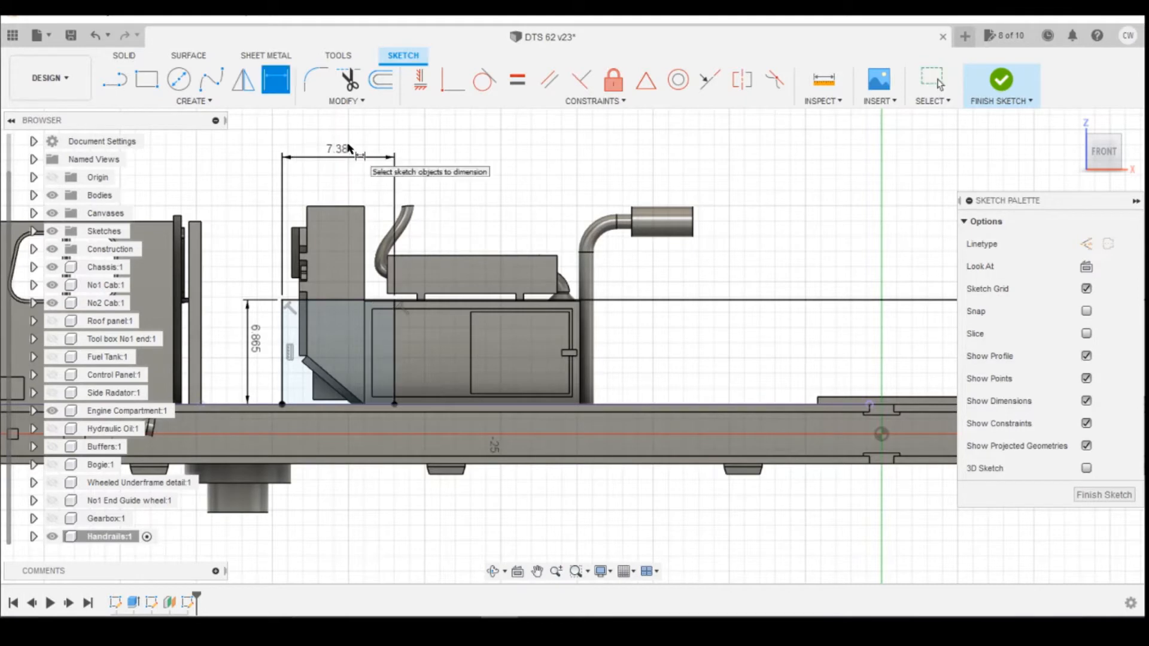
pyautogui.scroll(2, 383, 340)
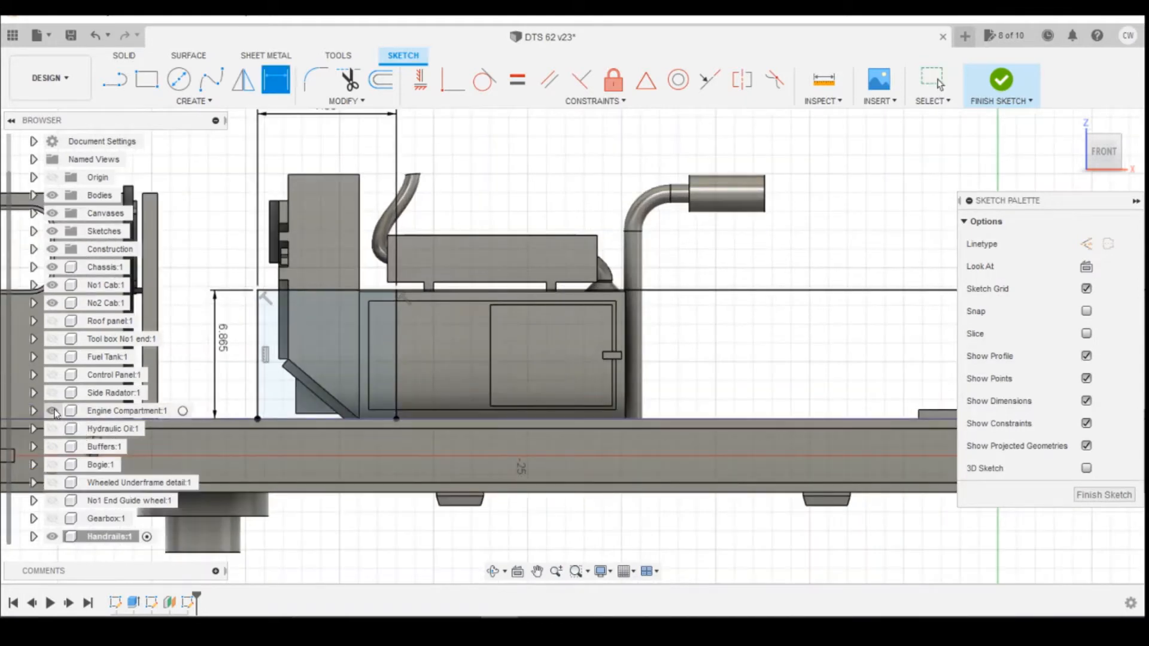
# Hide the Engine Compartment component in the model.
pyautogui.click(52, 411)
pyautogui.scroll(-4, 462, 356)
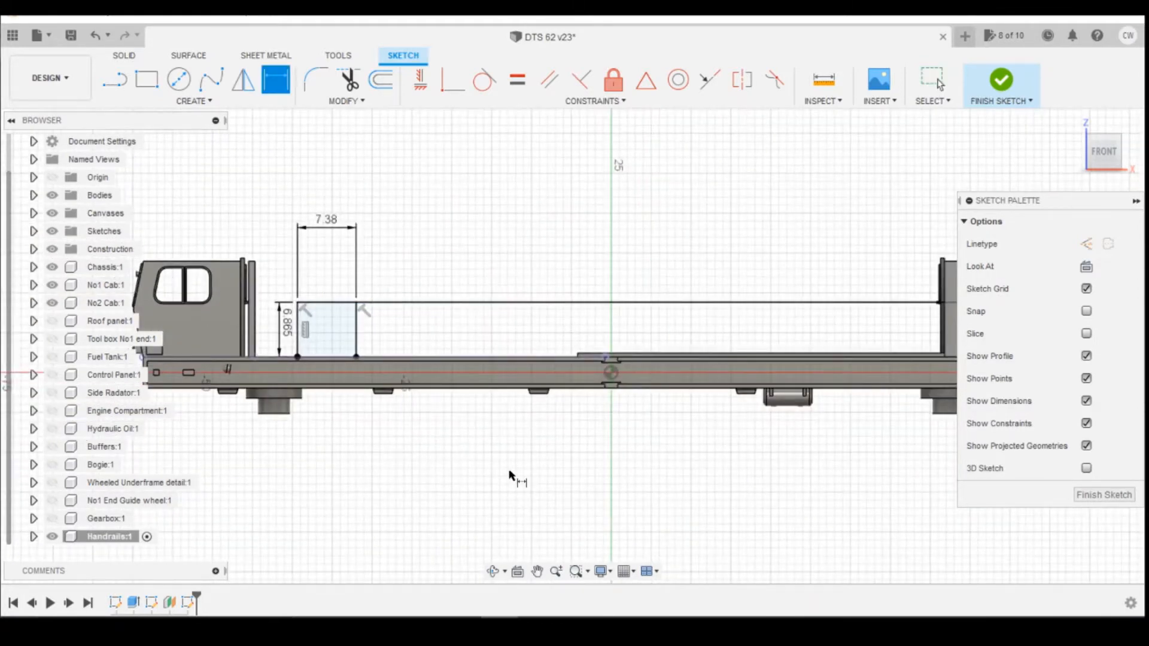
# Check the handrail spacing on the reference drawing and convert 44 inches to millimetres in the unit converter.
pyautogui.moveTo(425, 631)
pyautogui.click(419, 506)
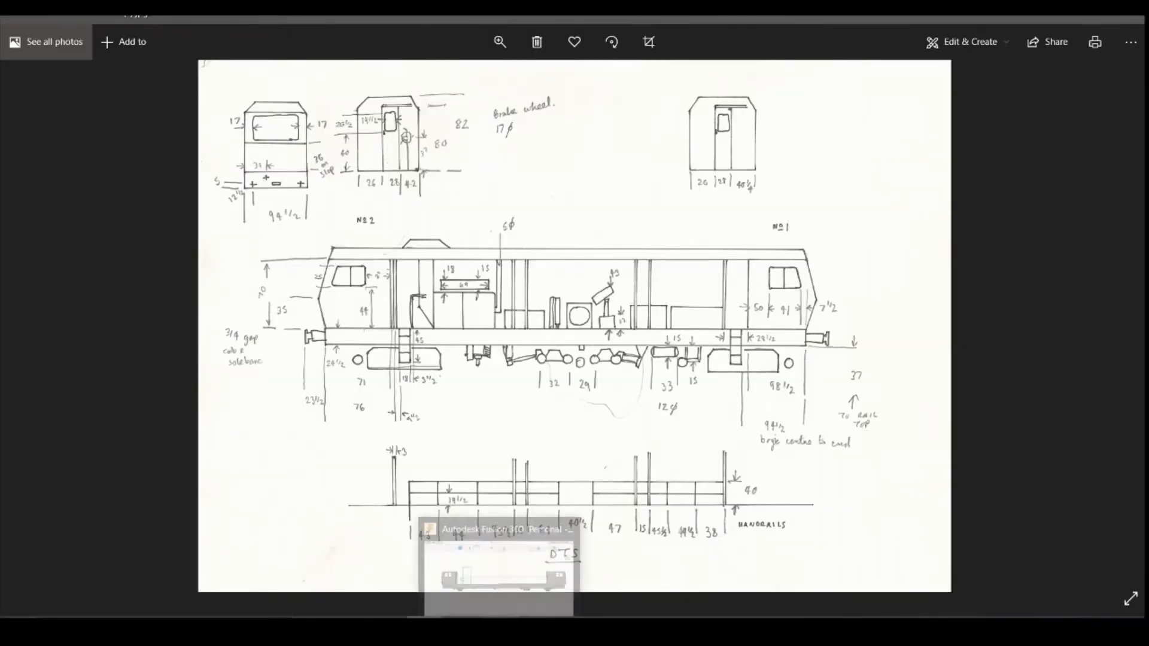
pyautogui.click(389, 632)
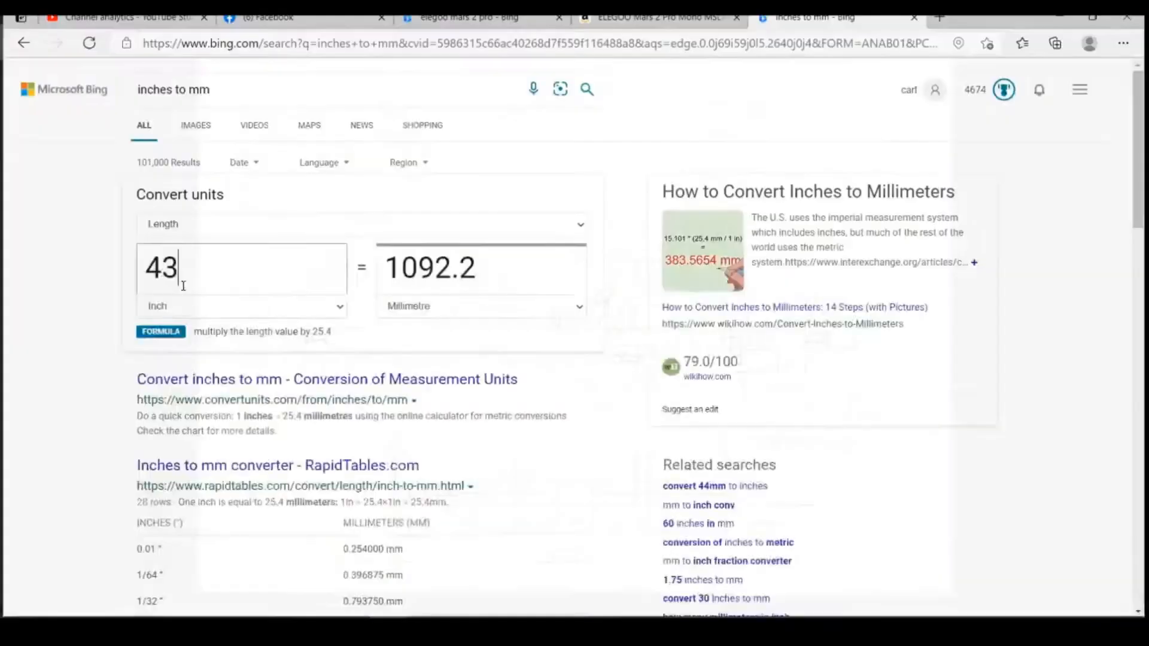
pyautogui.moveTo(175, 261); pyautogui.dragTo(165, 261)
pyautogui.write('4')
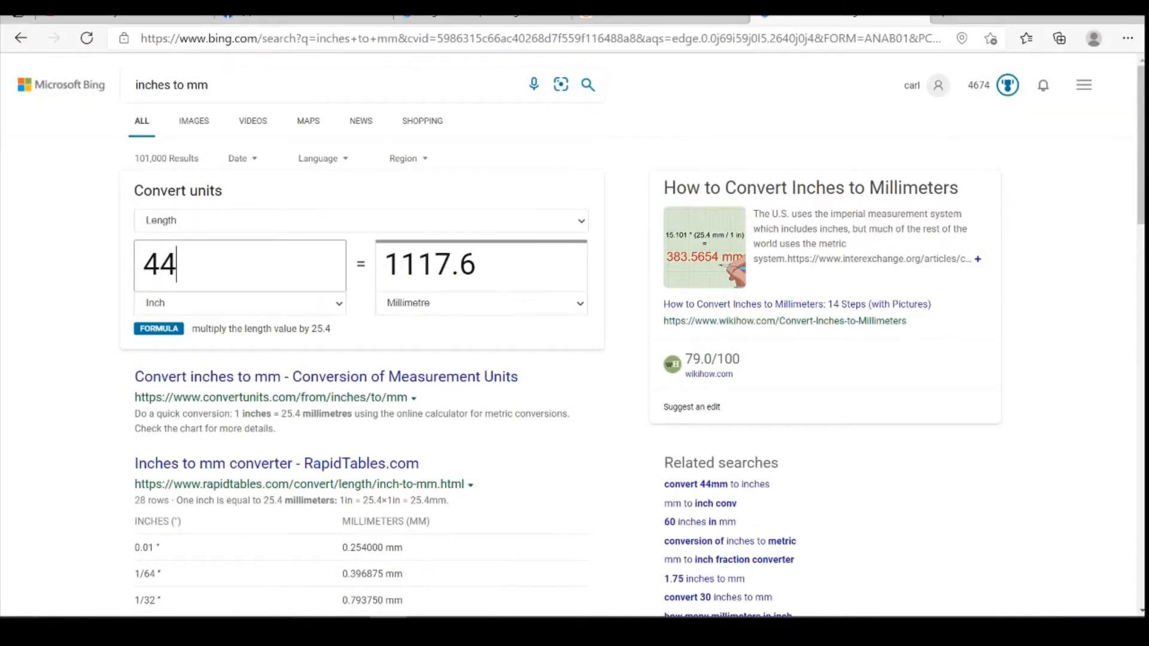
pyautogui.click(498, 631)
# Draw a third vertical post from the horizontal rail line down to the deck edge.
pyautogui.click(114, 81)
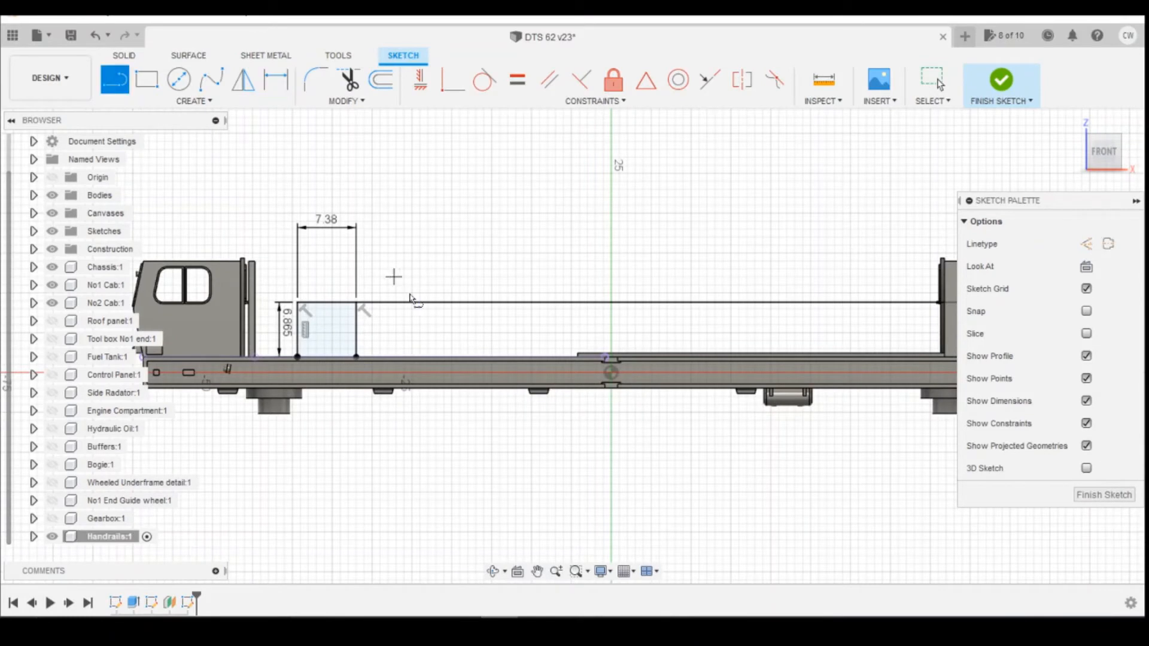
pyautogui.click(428, 302)
pyautogui.click(429, 356)
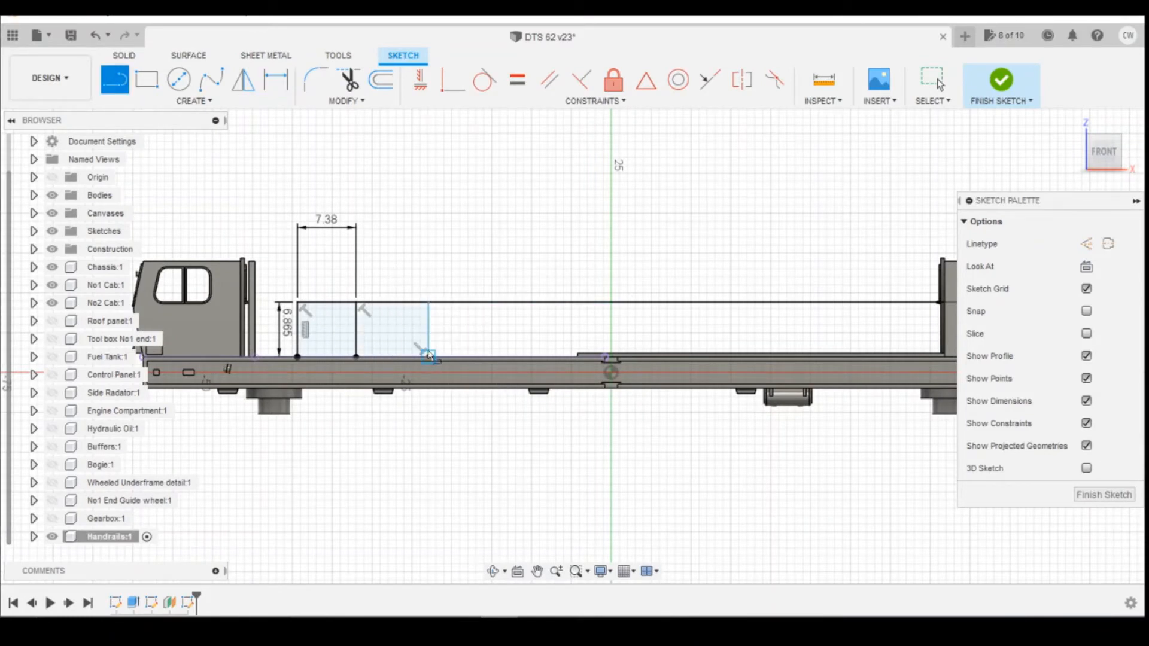
# Dimension the horizontal spacing between the second and third posts as 1117.6/148 mm.
pyautogui.press('d')
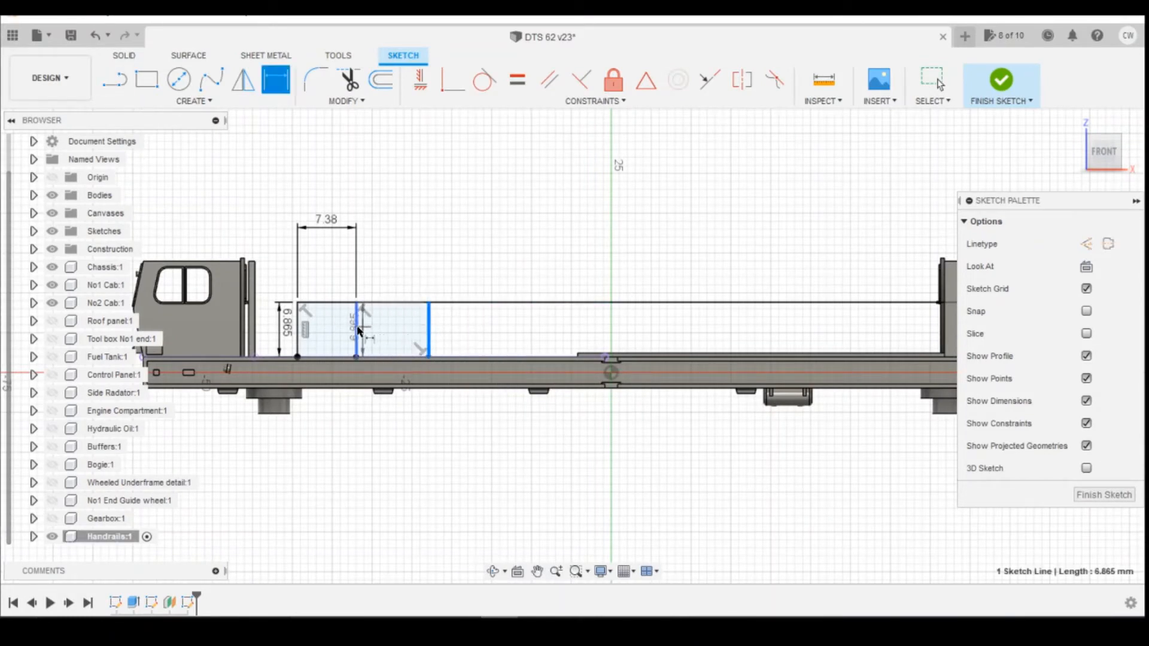
pyautogui.click(356, 329)
pyautogui.click(461, 284)
pyautogui.write('1')
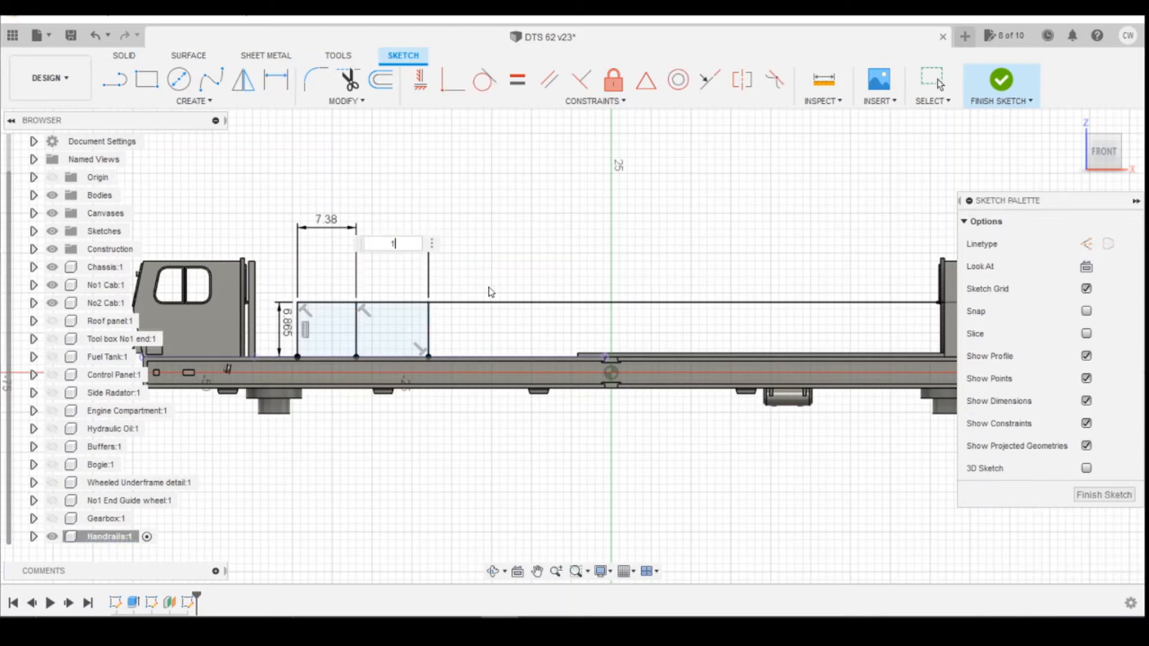
pyautogui.write('117.6/148')
pyautogui.press('Return')
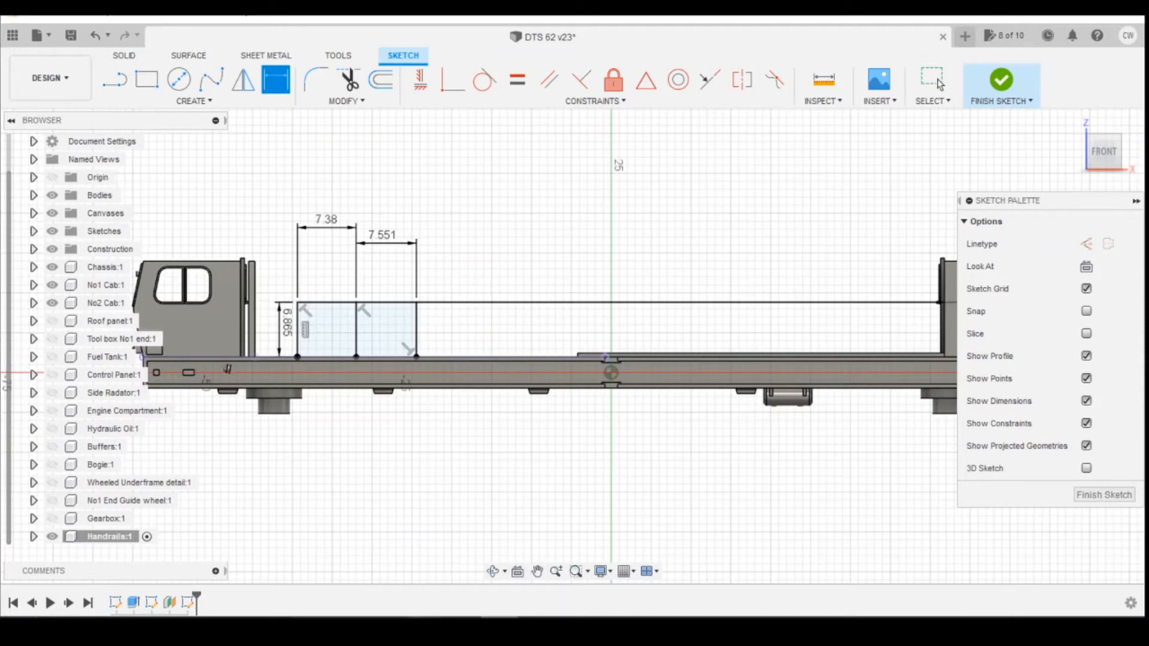
# Draw a fourth vertical post from the rail line down to the deck edge.
pyautogui.click(551, 565)
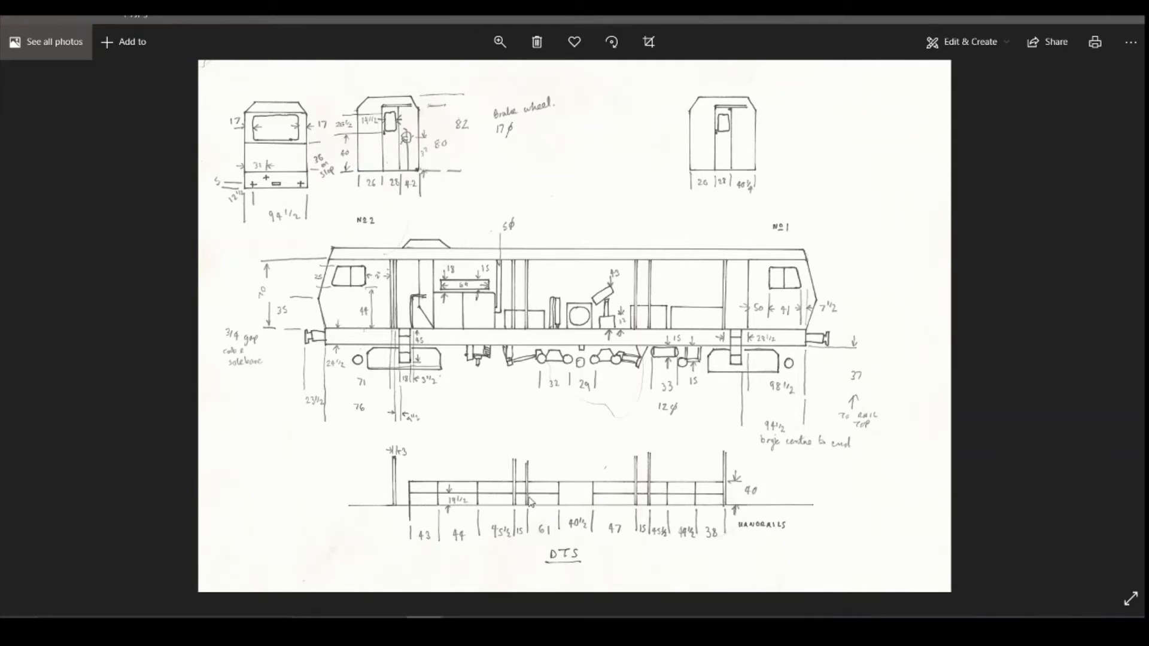
pyautogui.moveTo(499, 629)
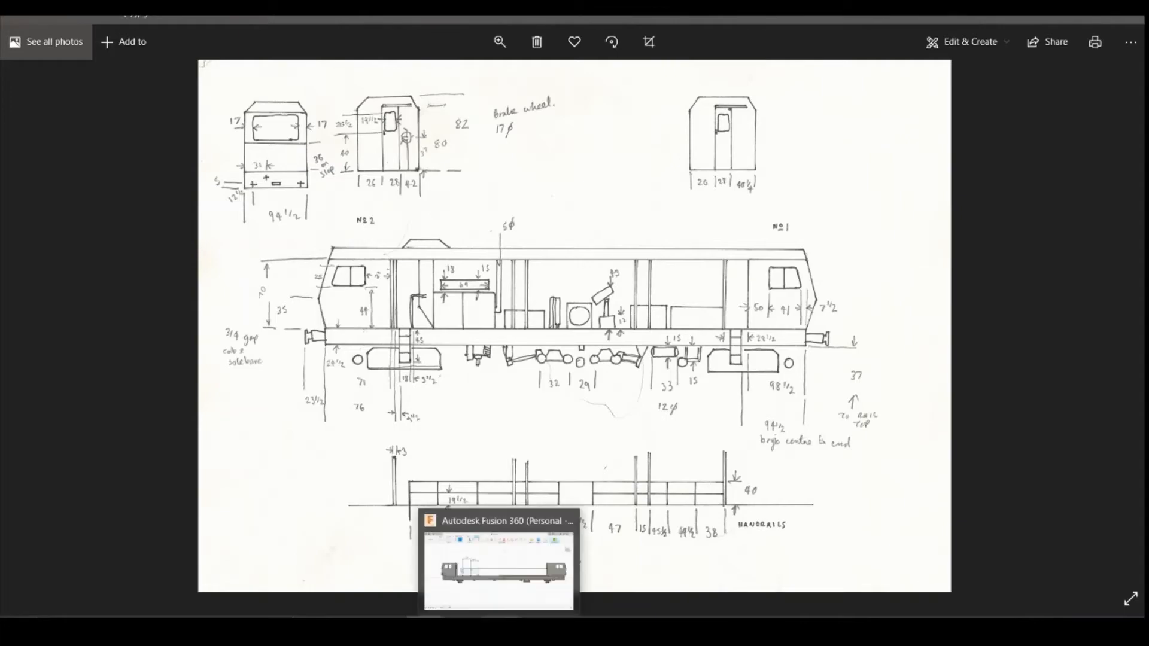
pyautogui.click(499, 565)
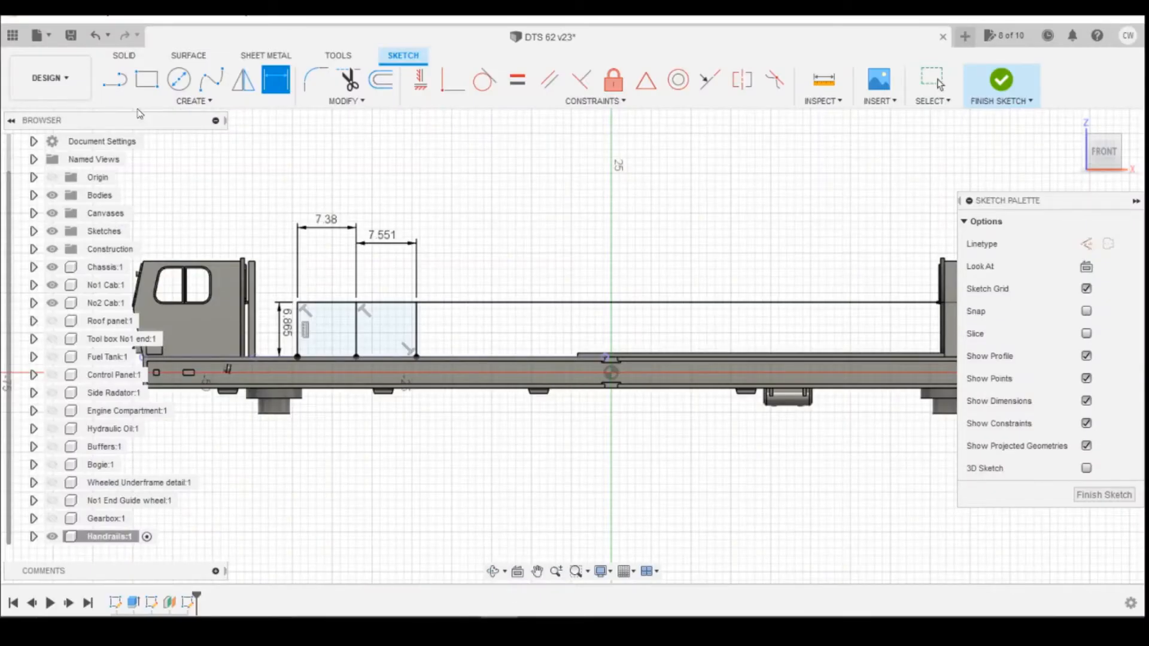
pyautogui.press('l')
pyautogui.click(477, 302)
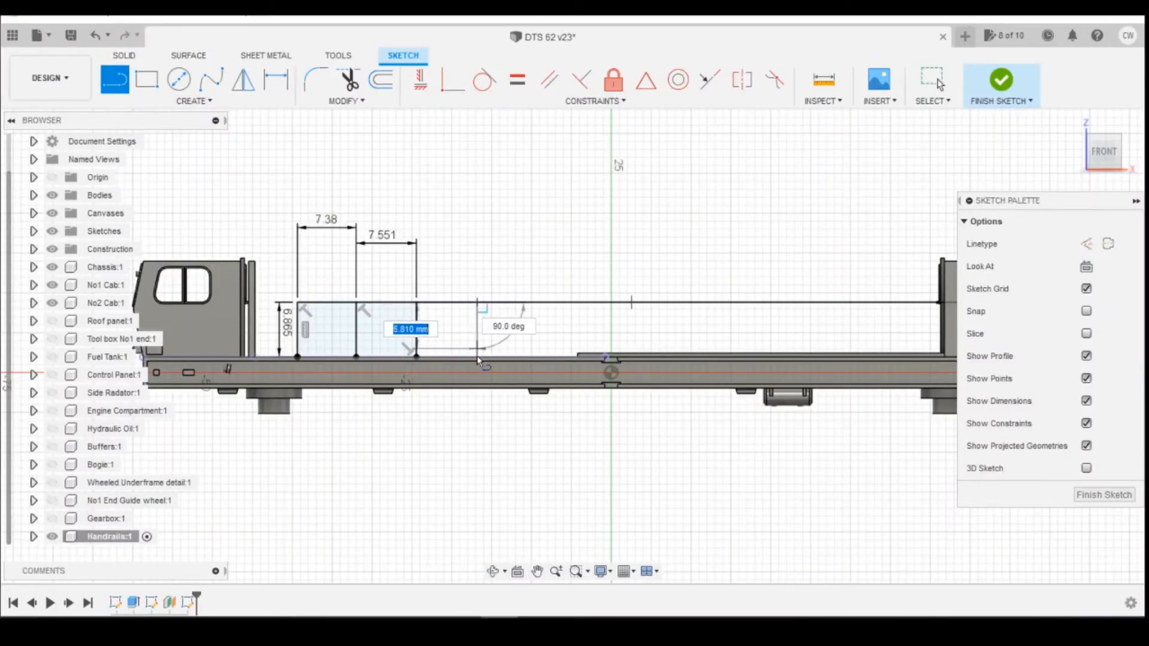
pyautogui.click(477, 356)
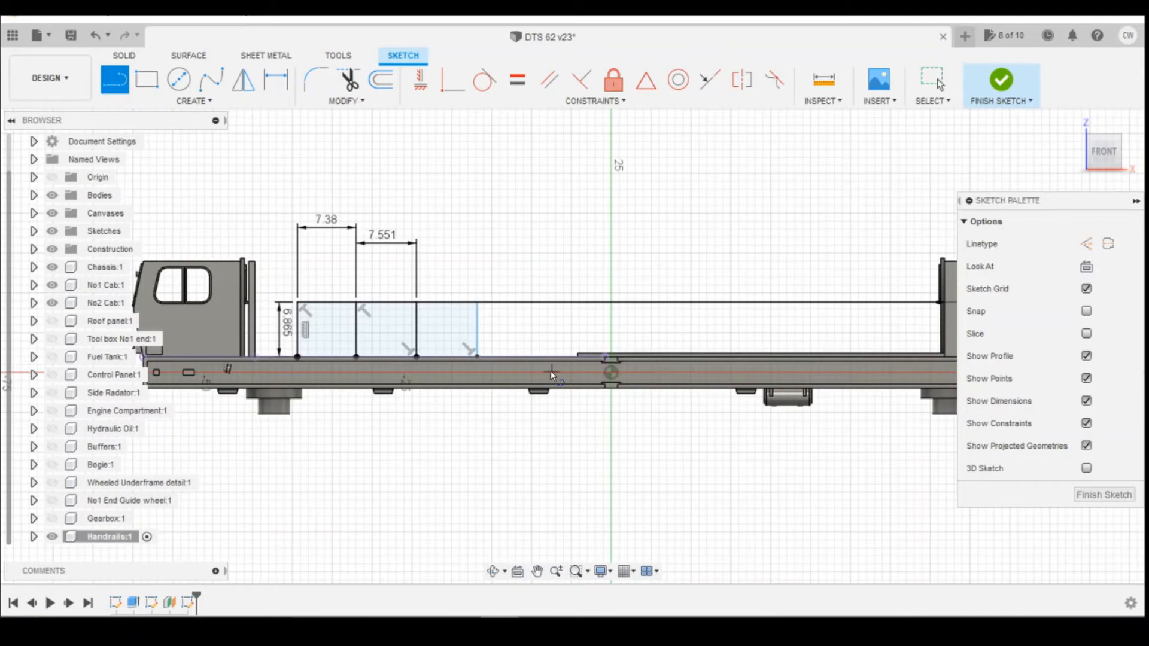
# Convert 45 inches to millimetres in the unit converter.
pyautogui.click(496, 558)
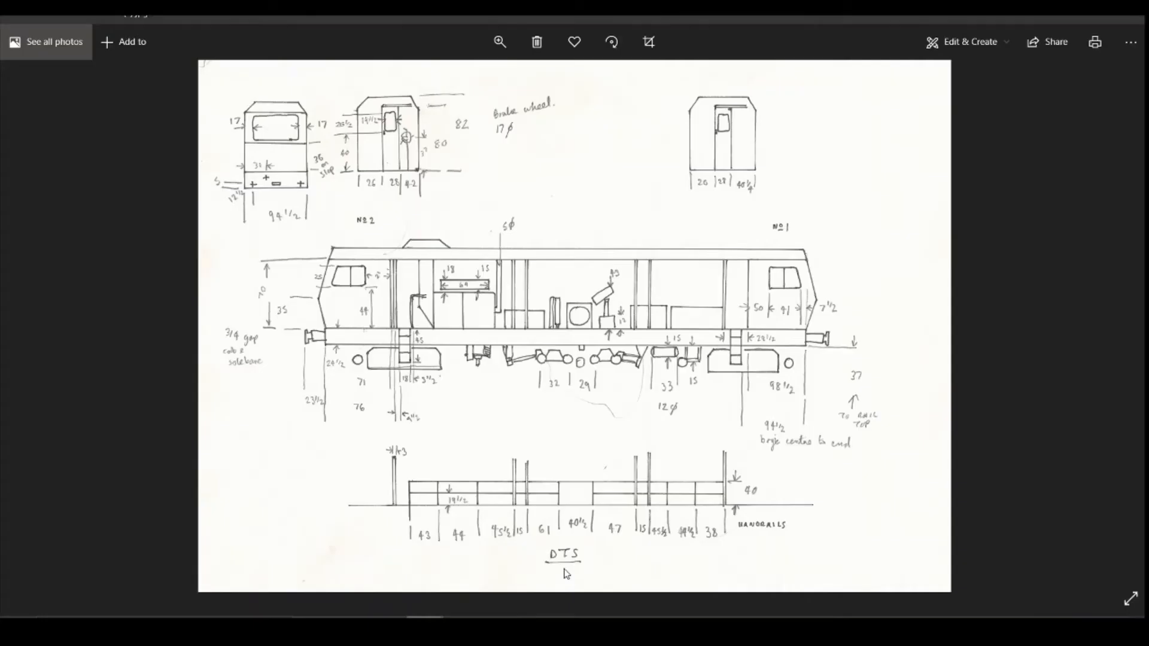
pyautogui.click(389, 629)
pyautogui.moveTo(234, 270); pyautogui.dragTo(162, 262)
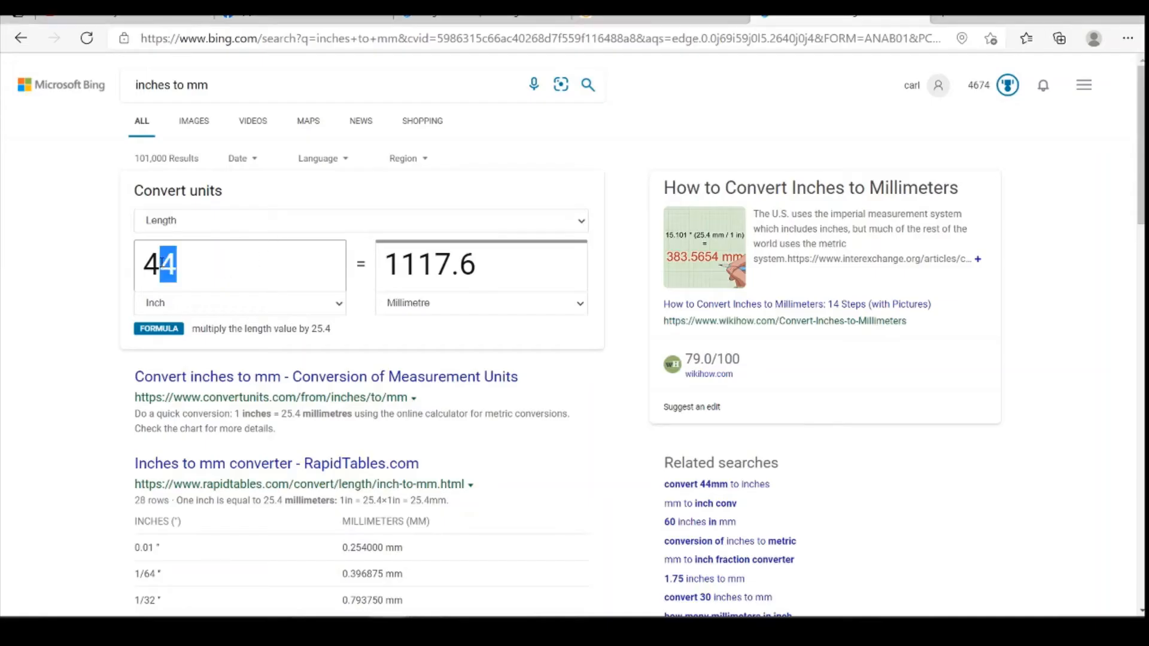
pyautogui.write('5')
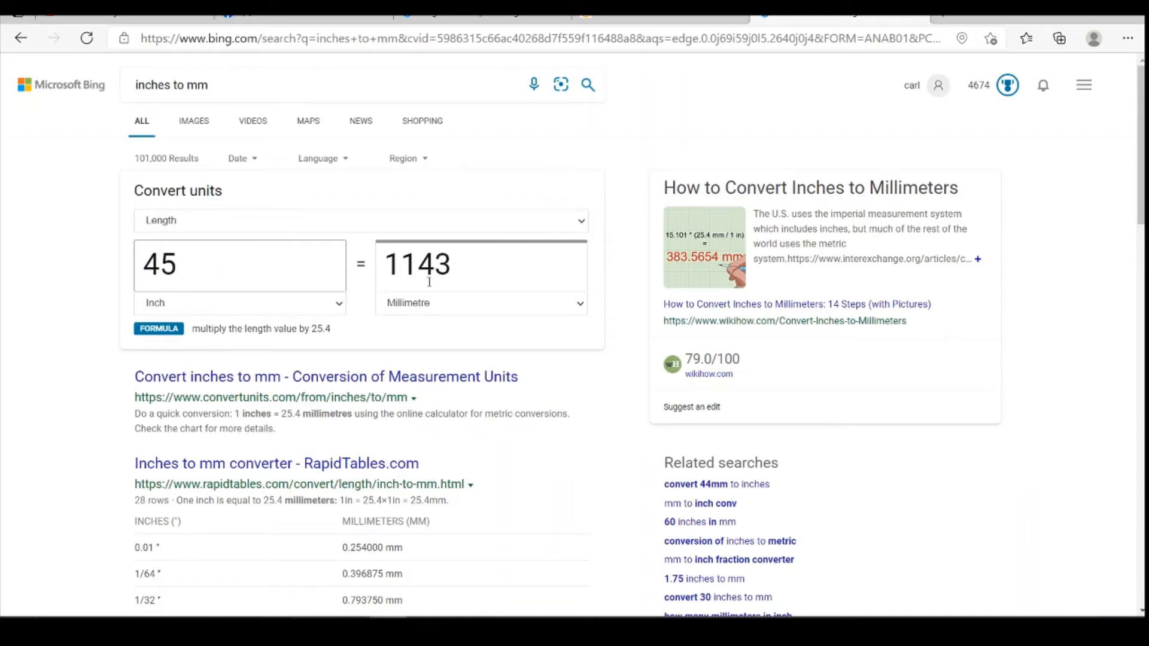
pyautogui.click(500, 628)
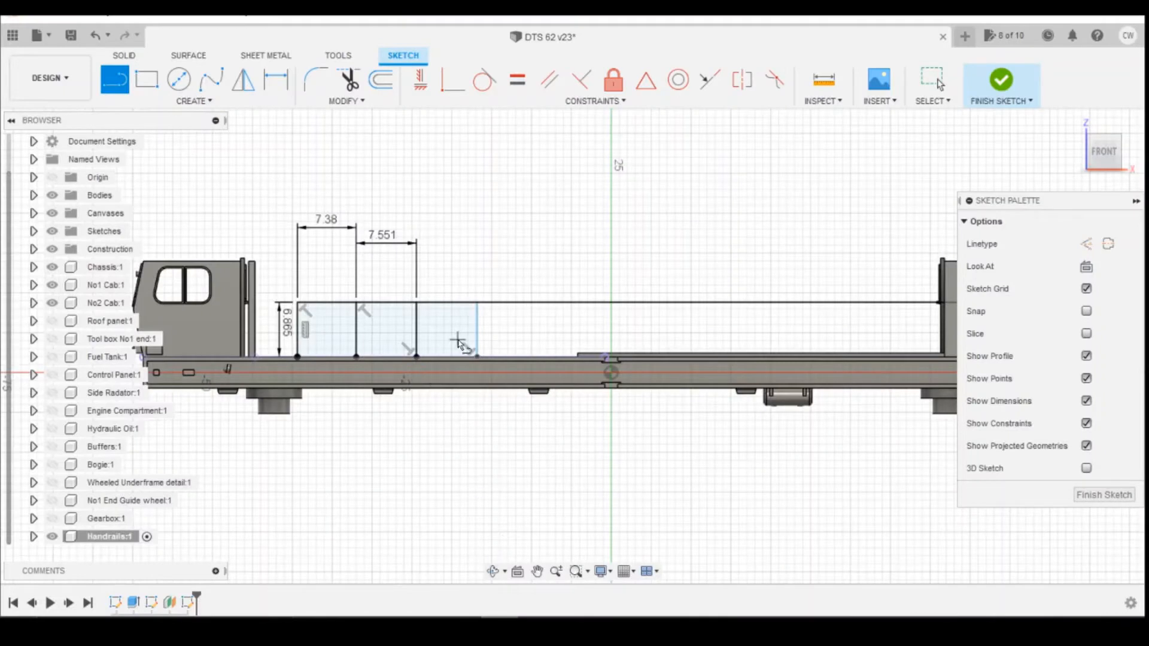
# Dimension the horizontal spacing between the third and fourth posts as 1143/148 mm.
pyautogui.press('d')
pyautogui.click(477, 332)
pyautogui.click(416, 330)
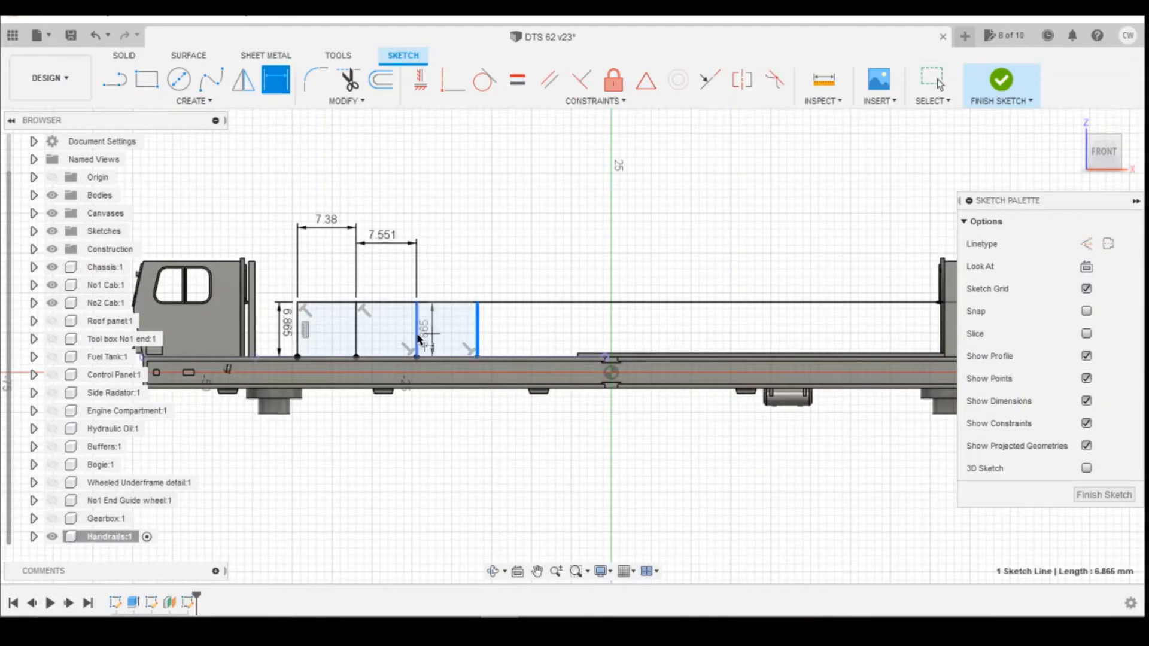
pyautogui.click(458, 246)
pyautogui.press('Escape')
pyautogui.write('11')
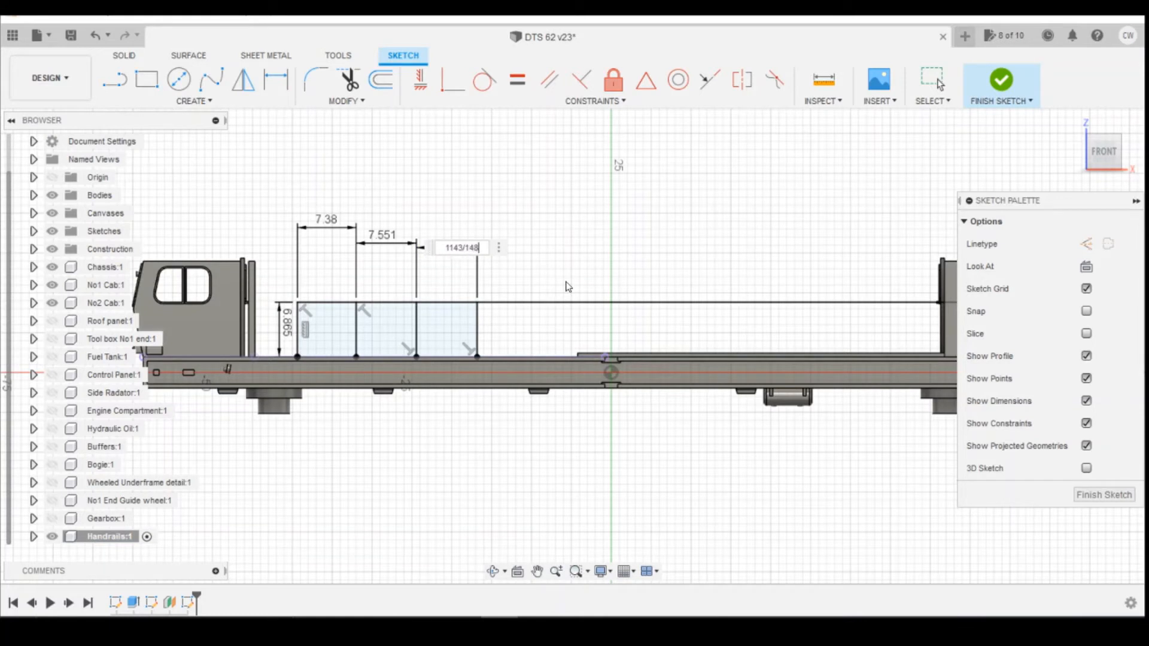
pyautogui.write('43/148')
pyautogui.press('Return')
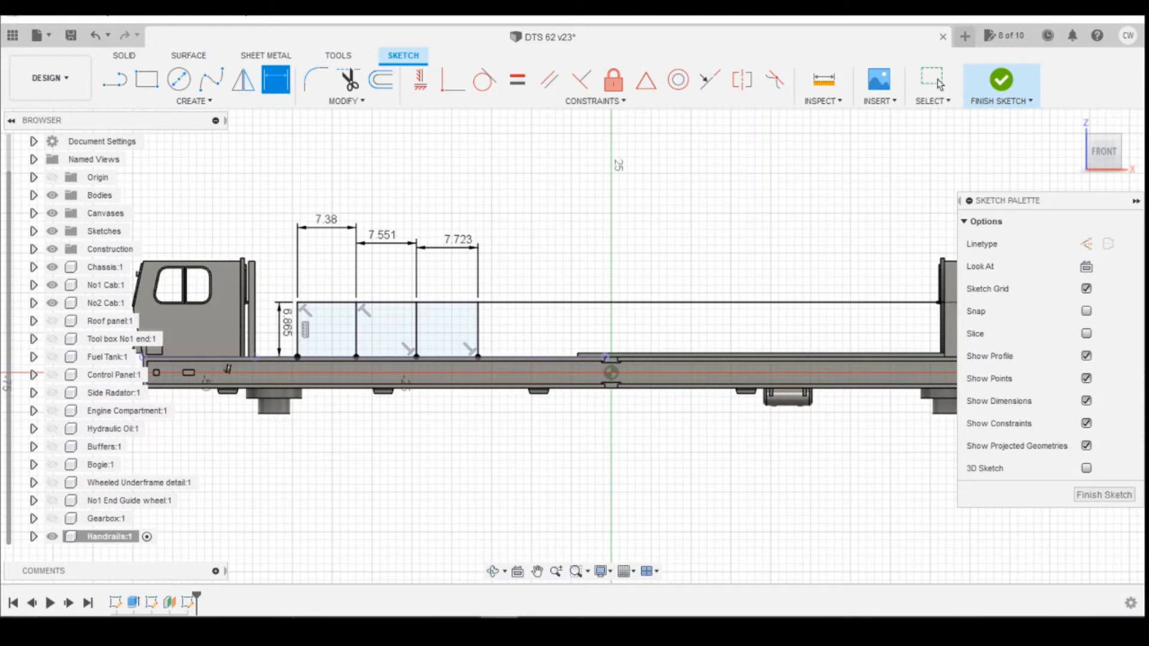
# Convert 15 inches to millimetres in the unit converter.
pyautogui.click(548, 563)
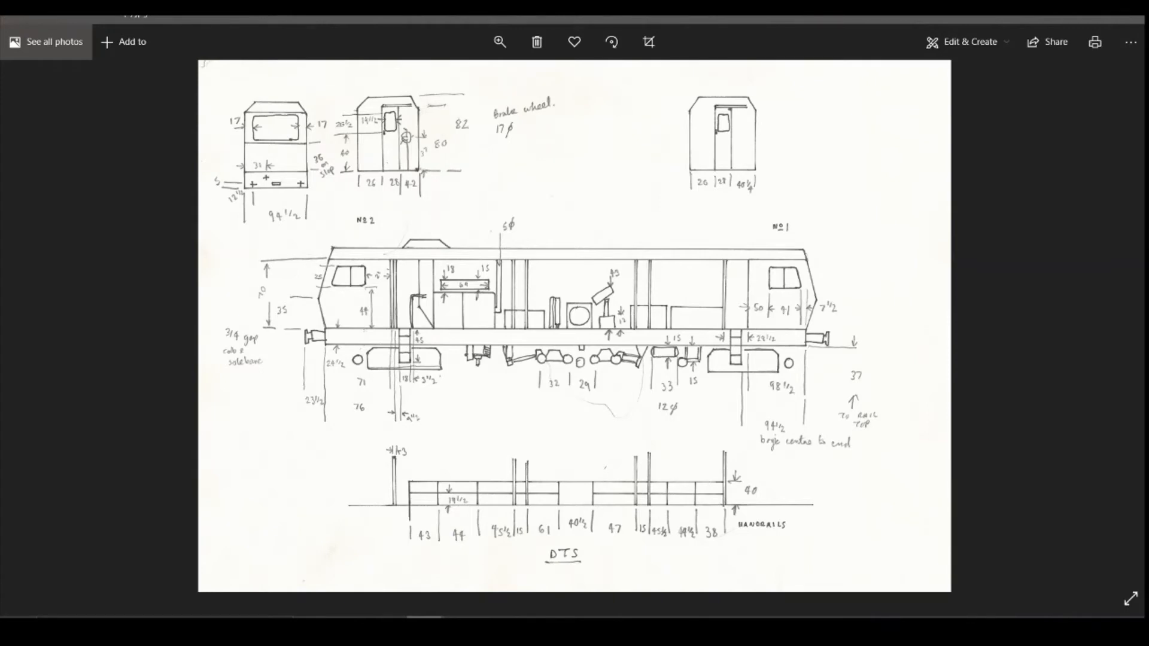
pyautogui.click(424, 630)
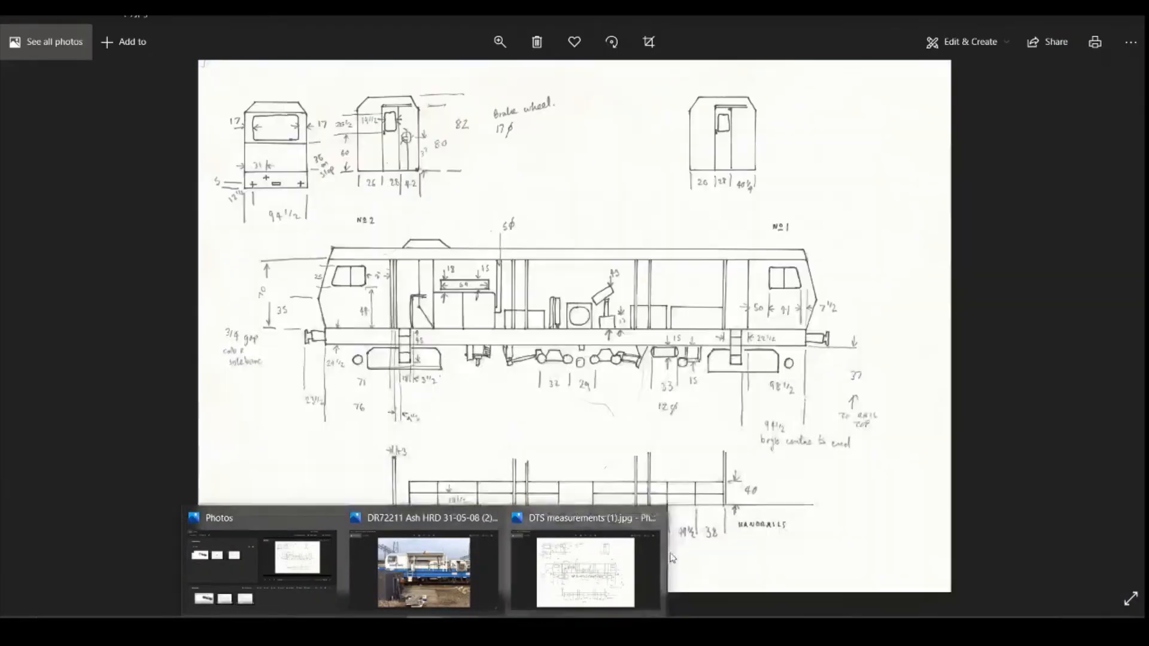
pyautogui.click(388, 629)
pyautogui.moveTo(171, 261); pyautogui.dragTo(146, 292)
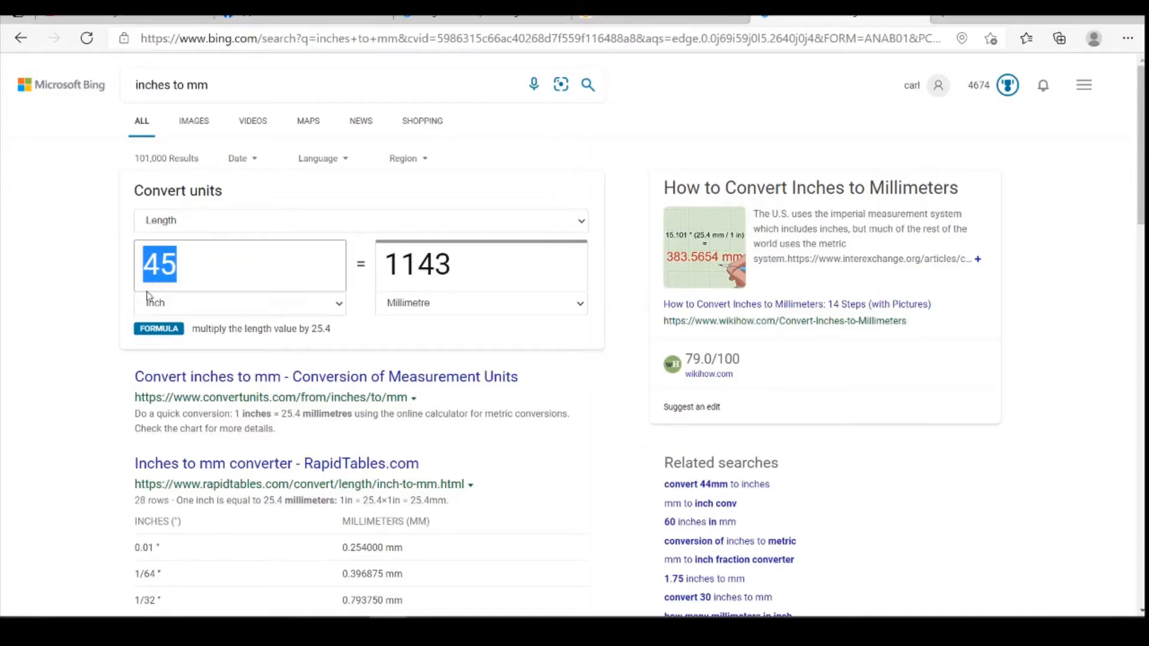
pyautogui.write('15')
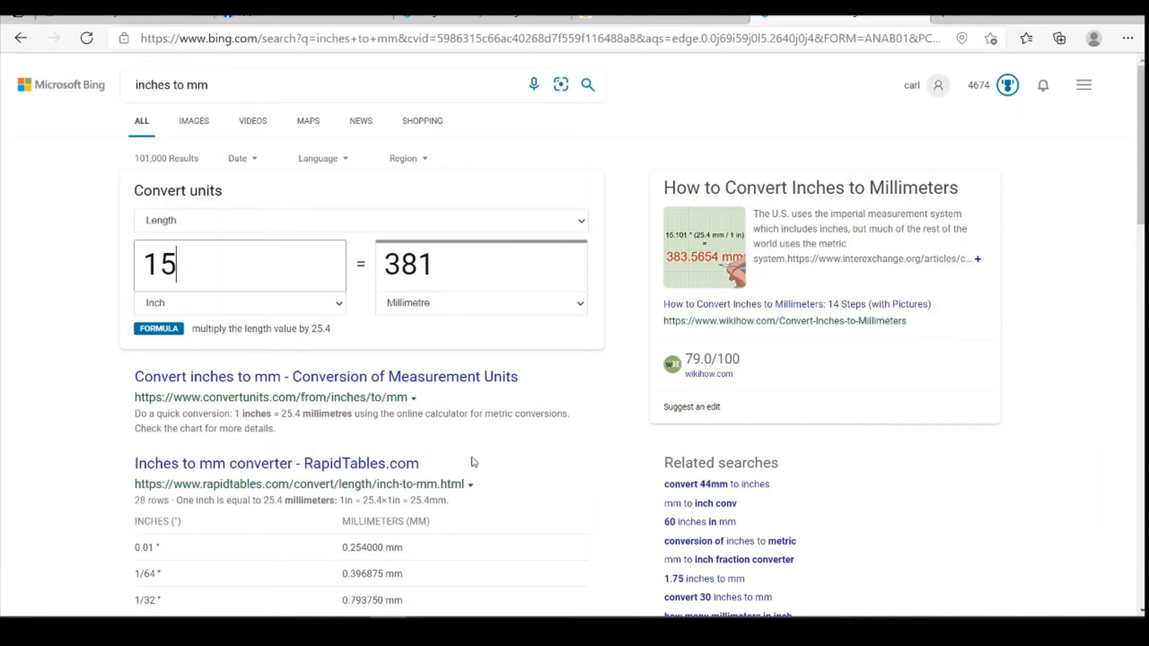
pyautogui.click(500, 630)
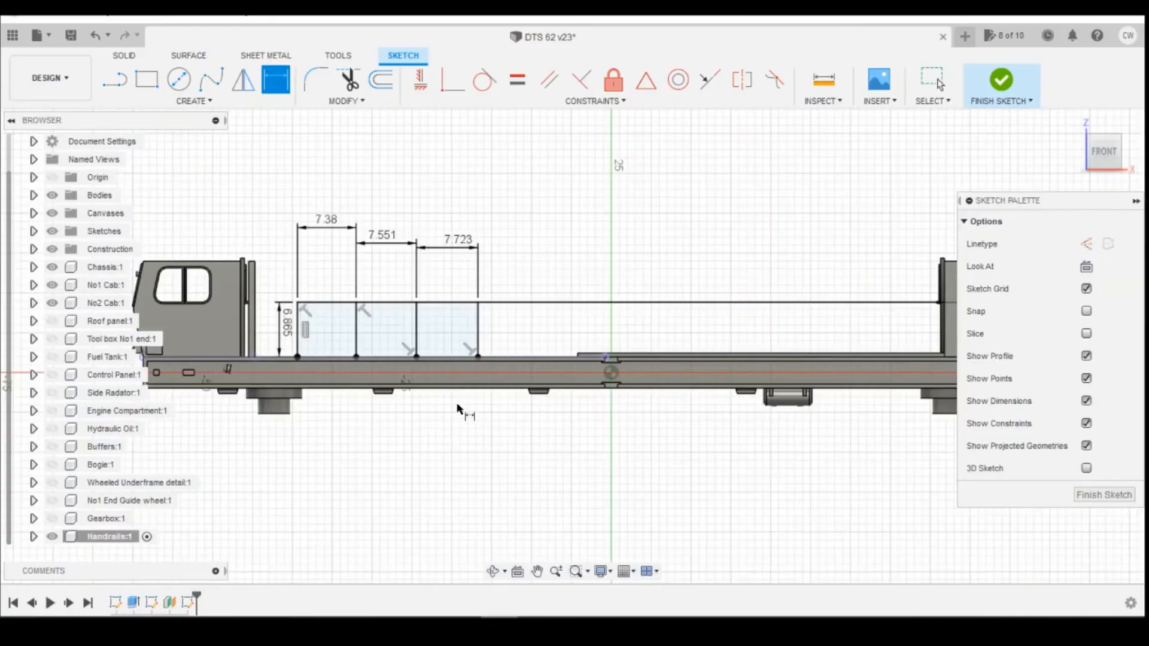
# Draw a fifth vertical post from the rail line down to the deck edge, just past the fourth.
pyautogui.click(115, 80)
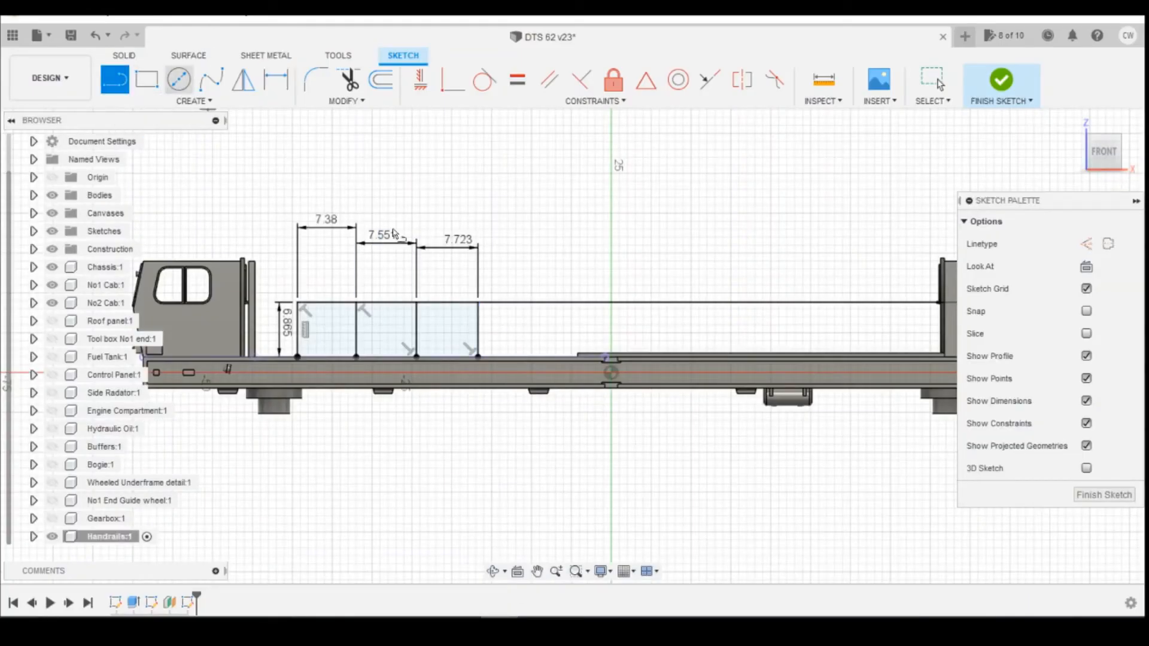
pyautogui.click(516, 302)
pyautogui.click(512, 357)
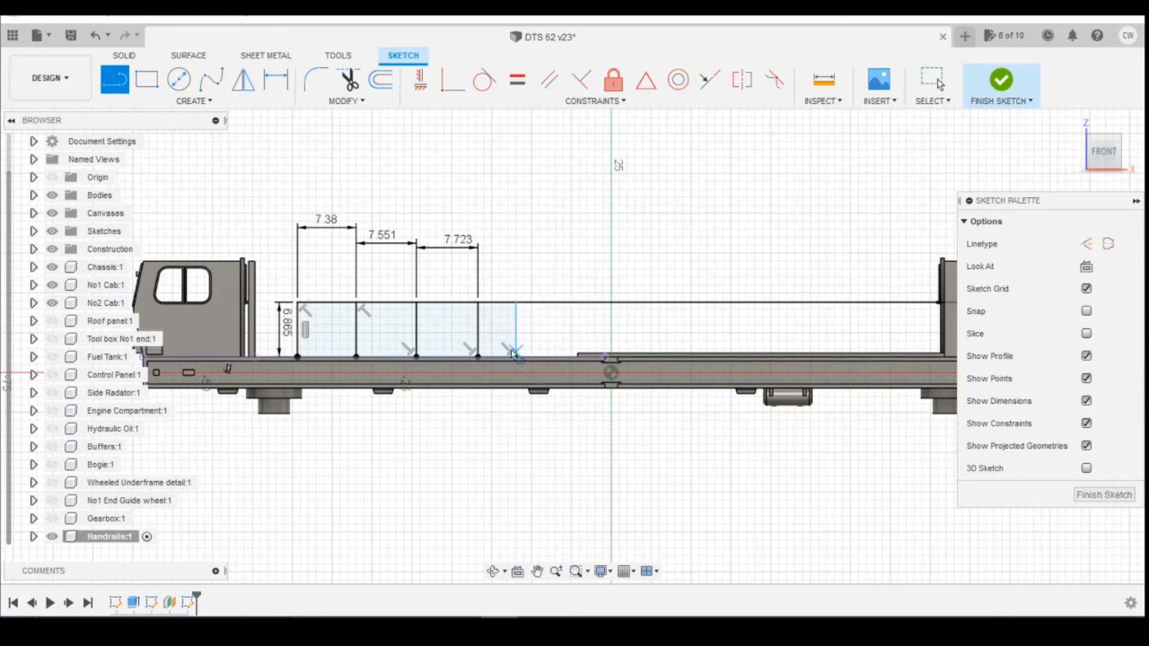
# Dimension the horizontal spacing between the fourth and fifth posts as 381/148 mm.
pyautogui.press('d')
pyautogui.click(516, 331)
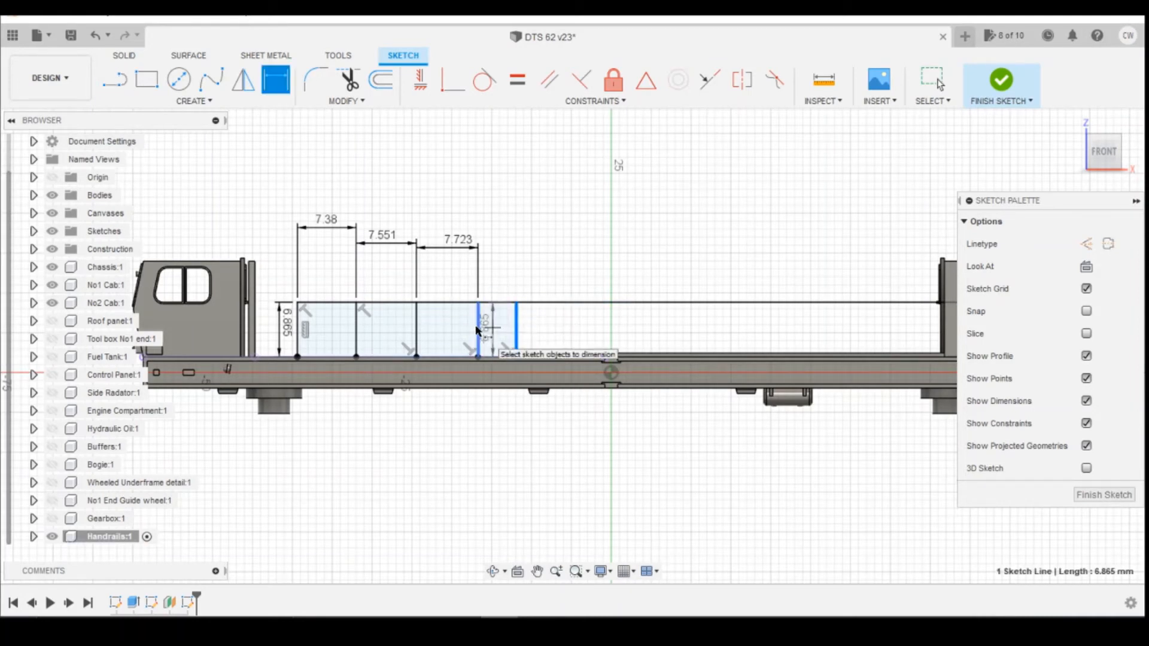
pyautogui.click(479, 329)
pyautogui.click(513, 250)
pyautogui.write('3')
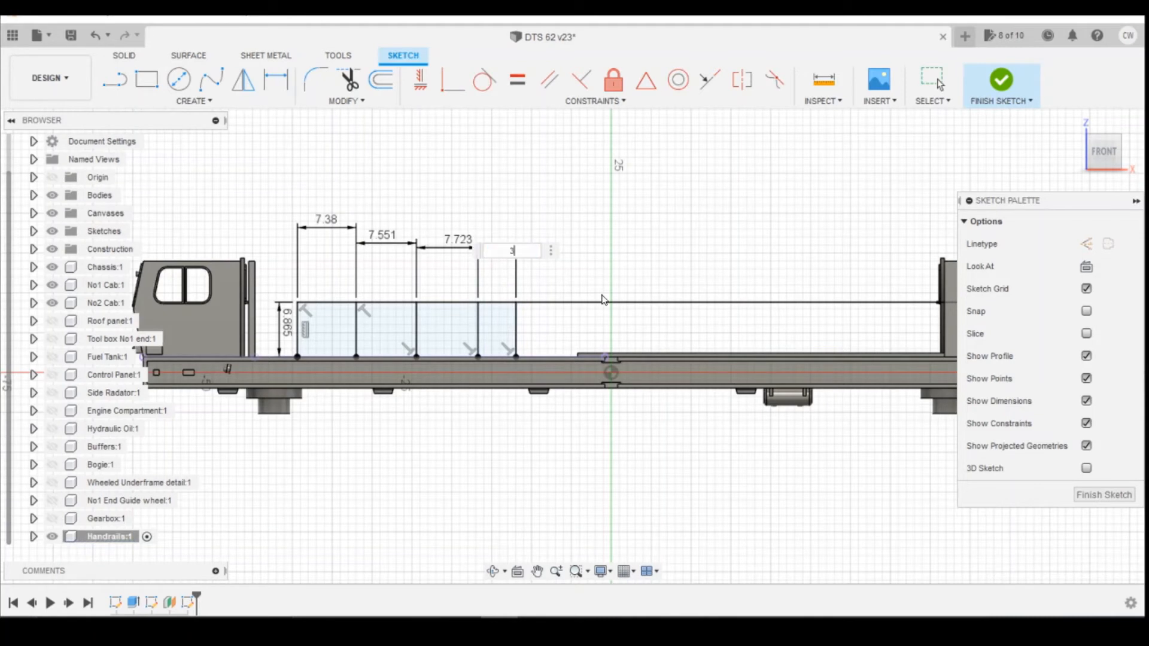
pyautogui.write('81/148')
pyautogui.press('Return')
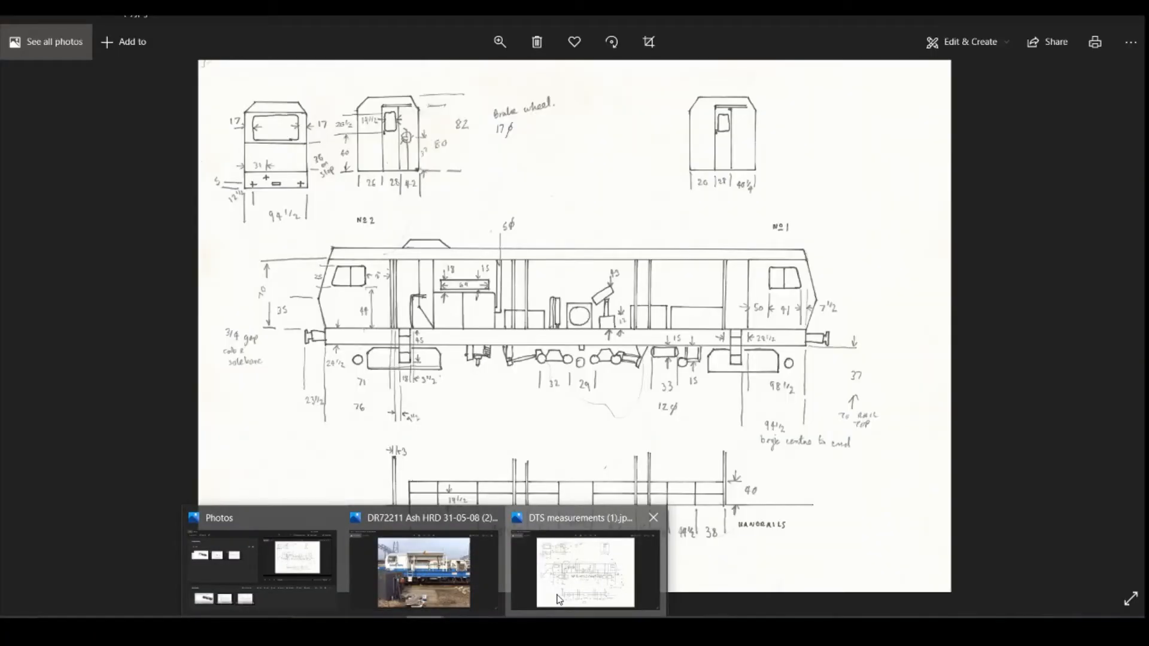
# Convert 61 inches to millimetres in the unit converter.
pyautogui.click(604, 575)
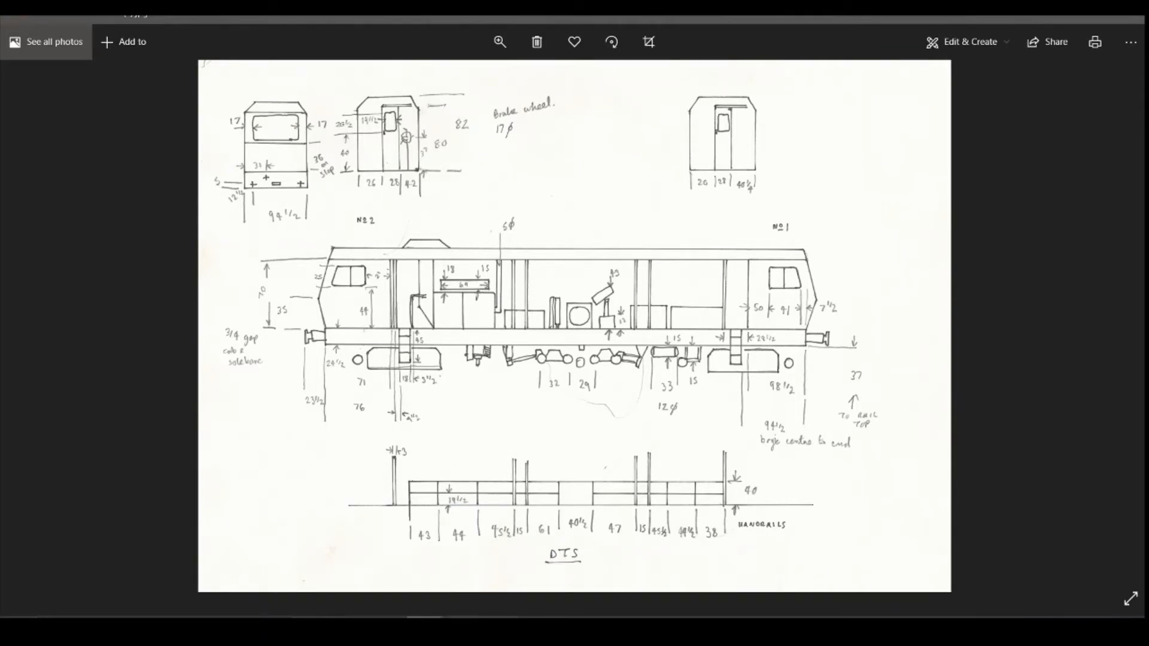
pyautogui.hotkey('alt', 'Tab')
pyautogui.moveTo(197, 264); pyautogui.dragTo(94, 269)
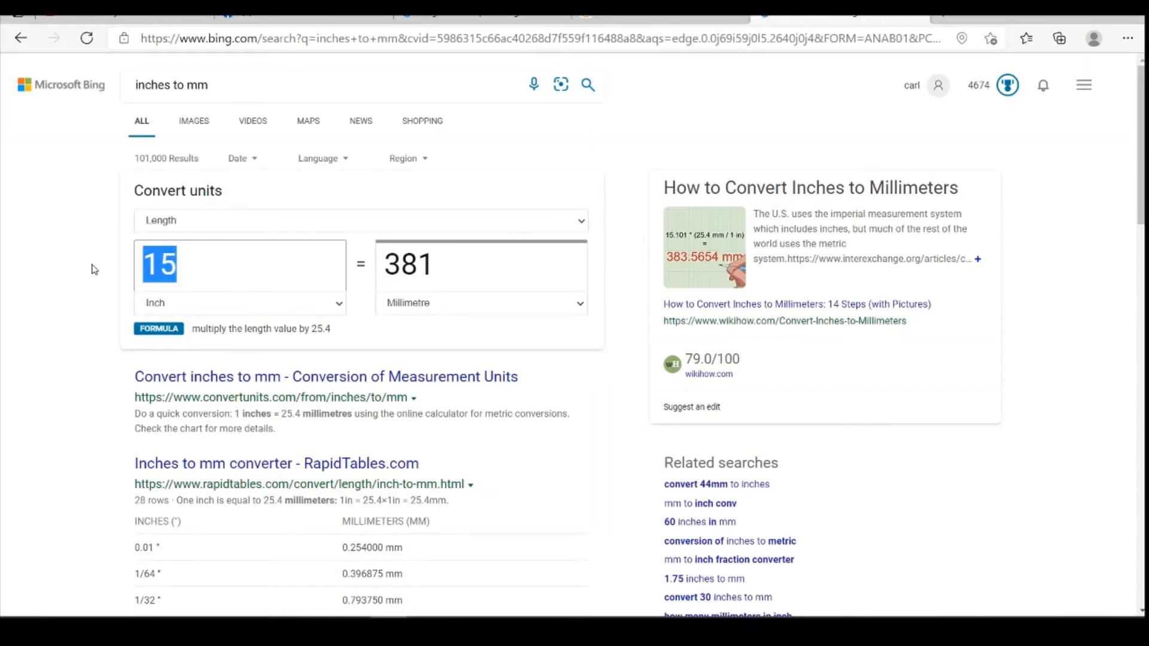
pyautogui.write('61')
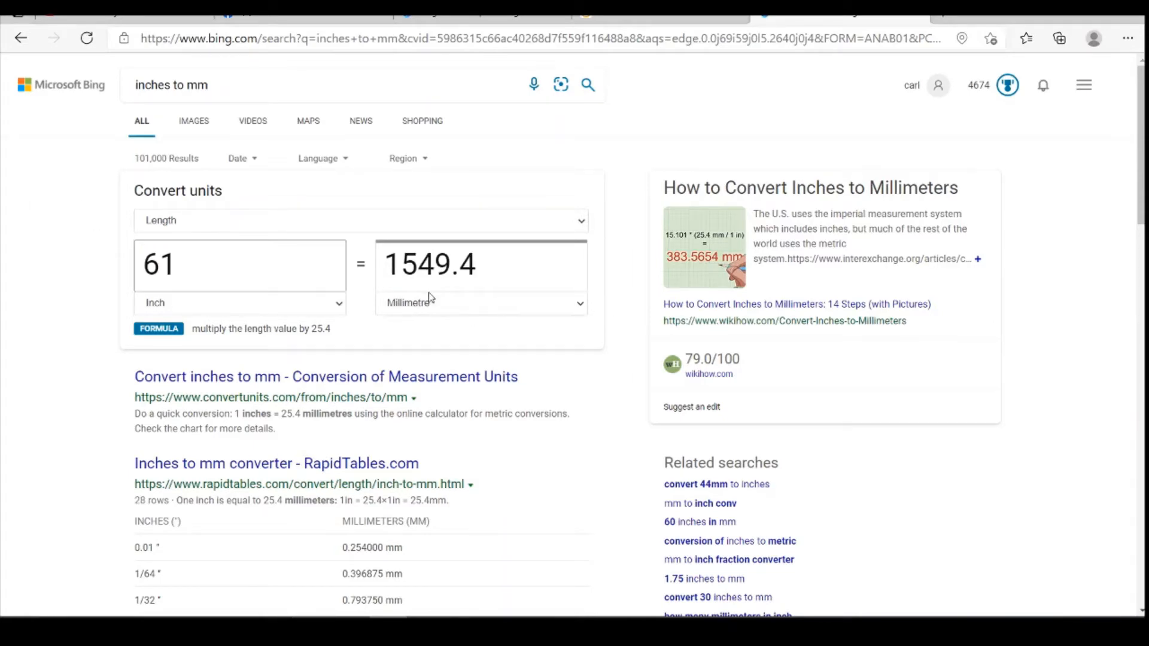
pyautogui.hotkey('alt', 'Tab')
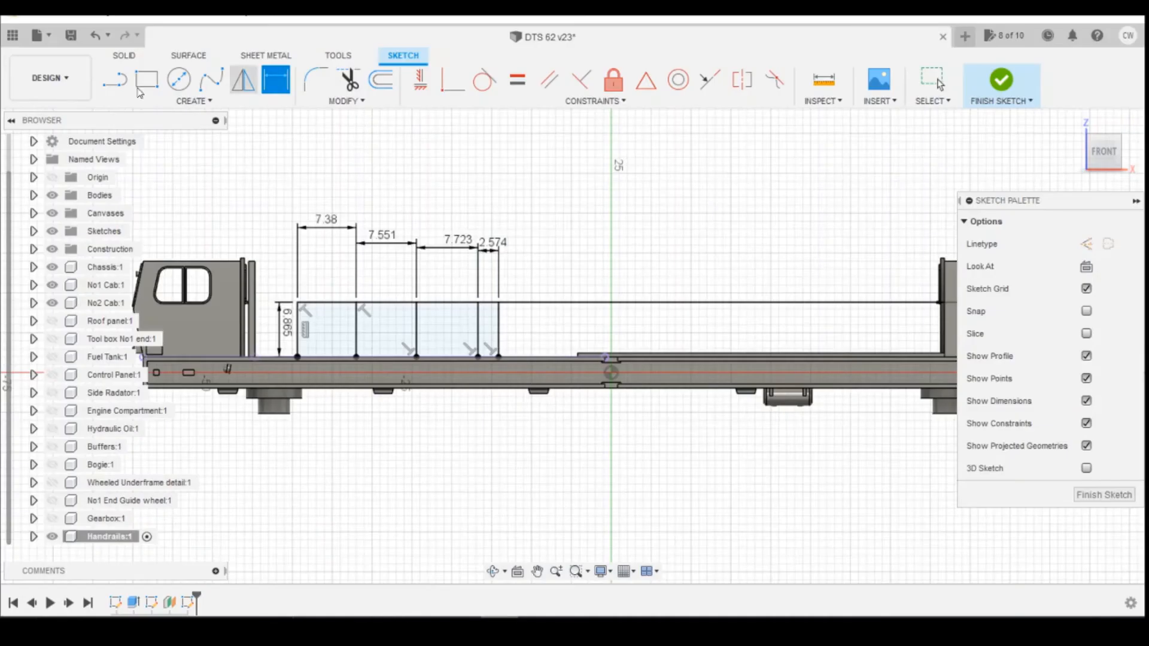
# Draw a sixth vertical post from the rail line down to the deck edge, to the right of the fifth.
pyautogui.click(110, 79)
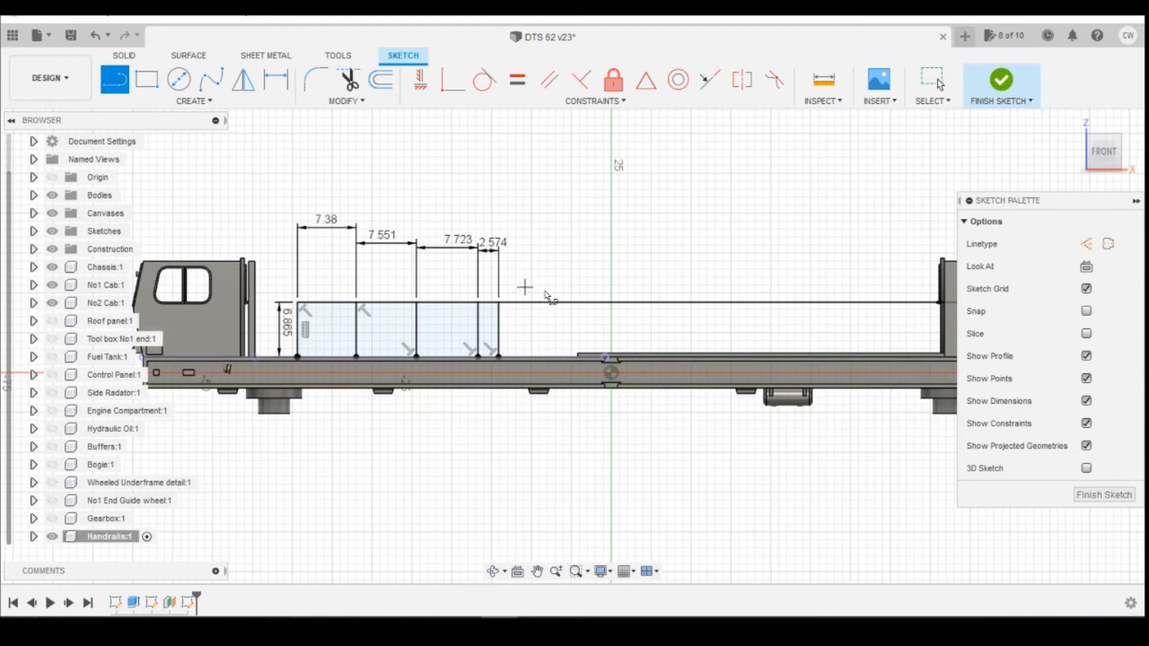
pyautogui.click(566, 303)
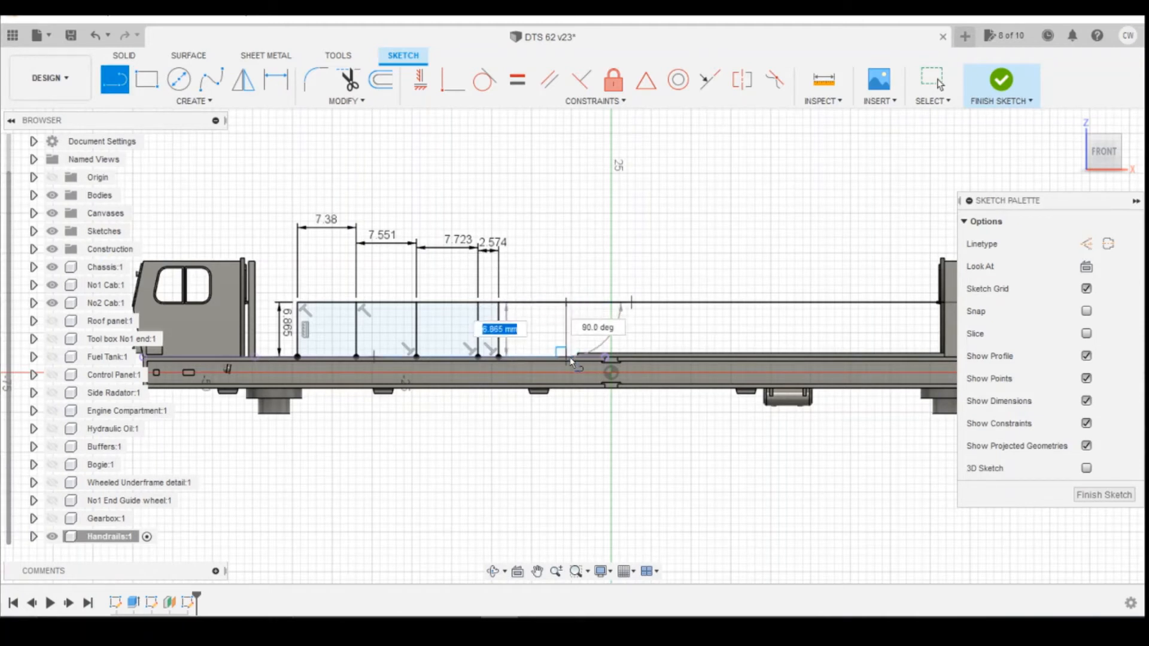
pyautogui.click(567, 358)
# Dimension the horizontal spacing between the fifth and sixth posts as 1549.4/148 mm.
pyautogui.press('d')
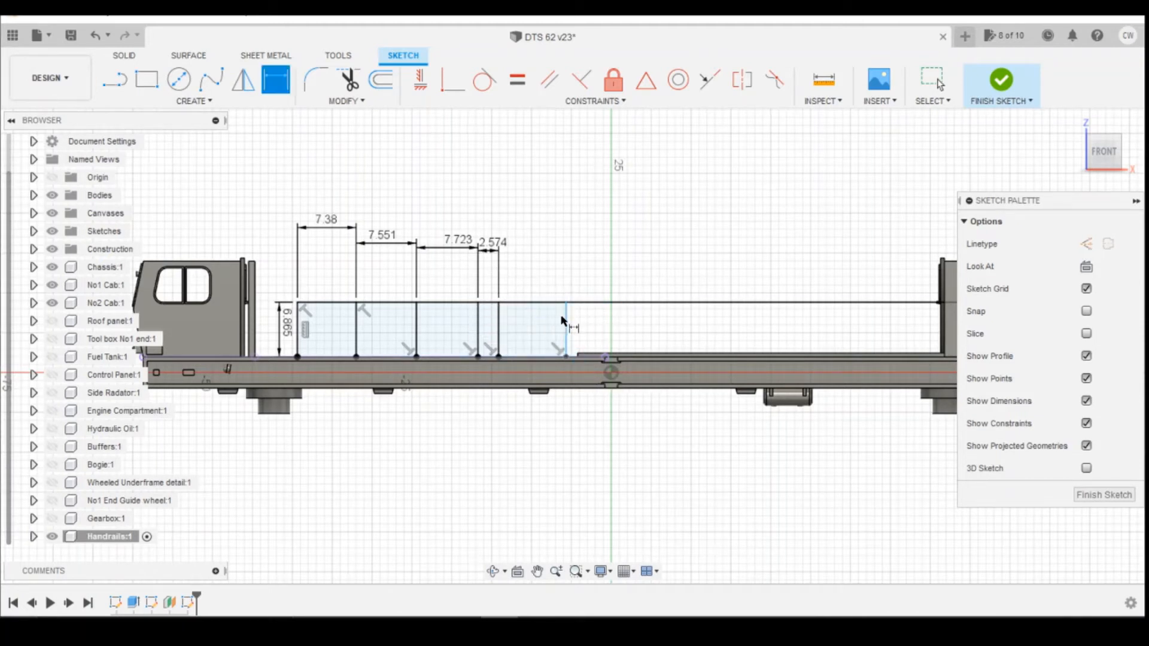
pyautogui.click(566, 319)
pyautogui.click(500, 328)
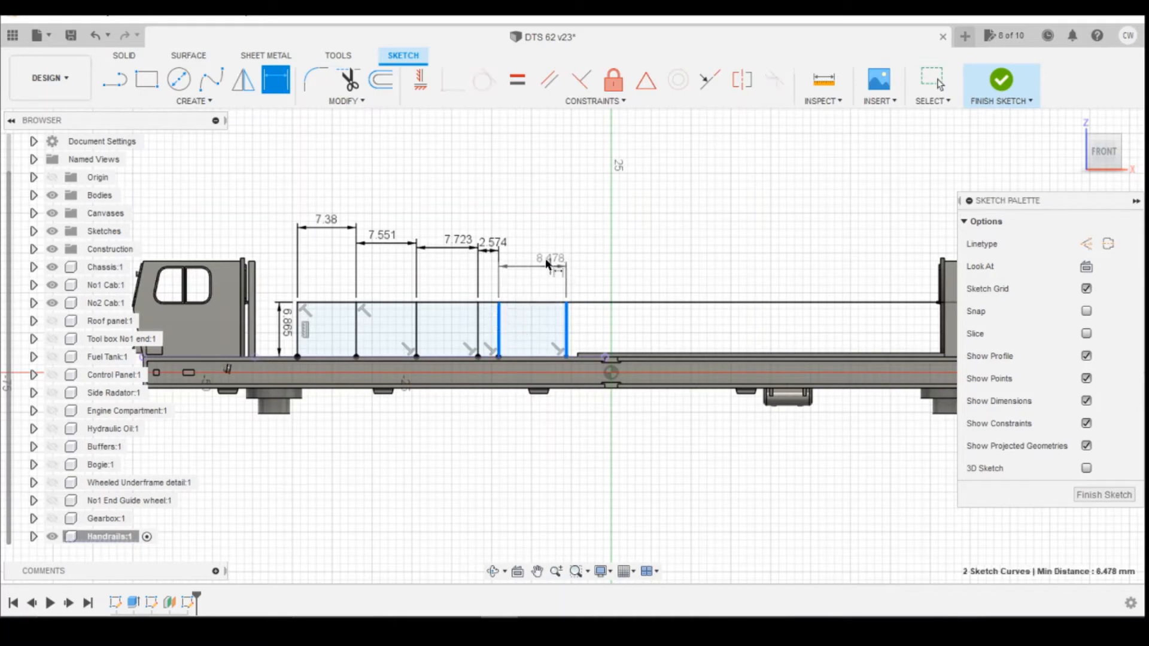
pyautogui.click(571, 263)
pyautogui.write('15')
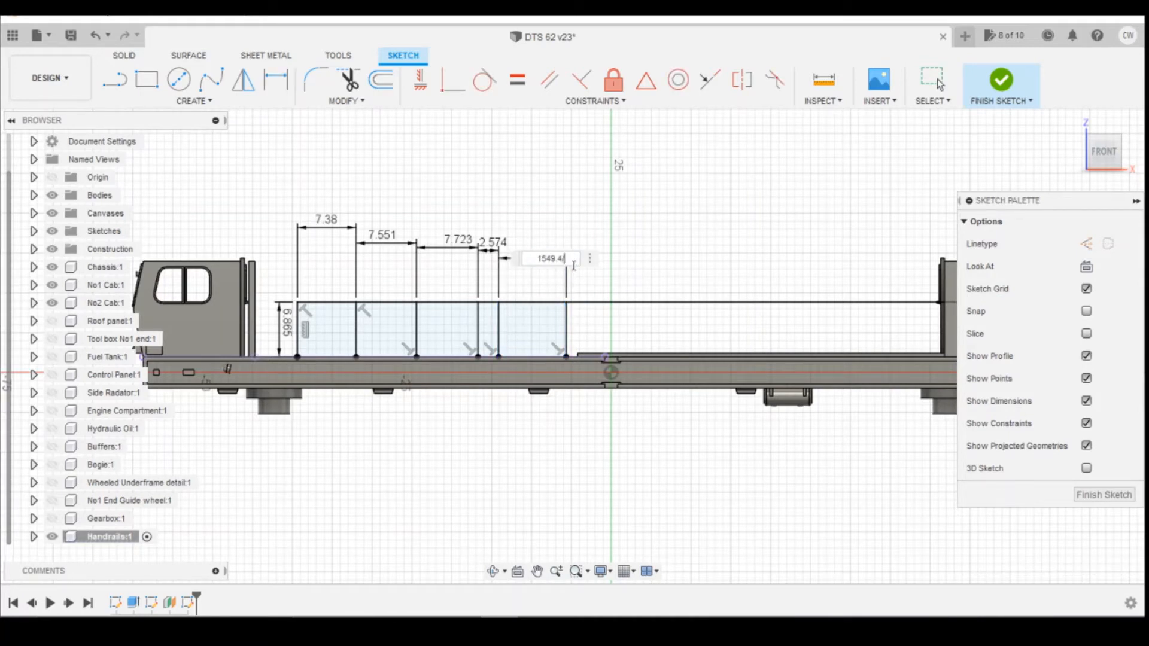
pyautogui.write('49.4/148')
pyautogui.press('Return')
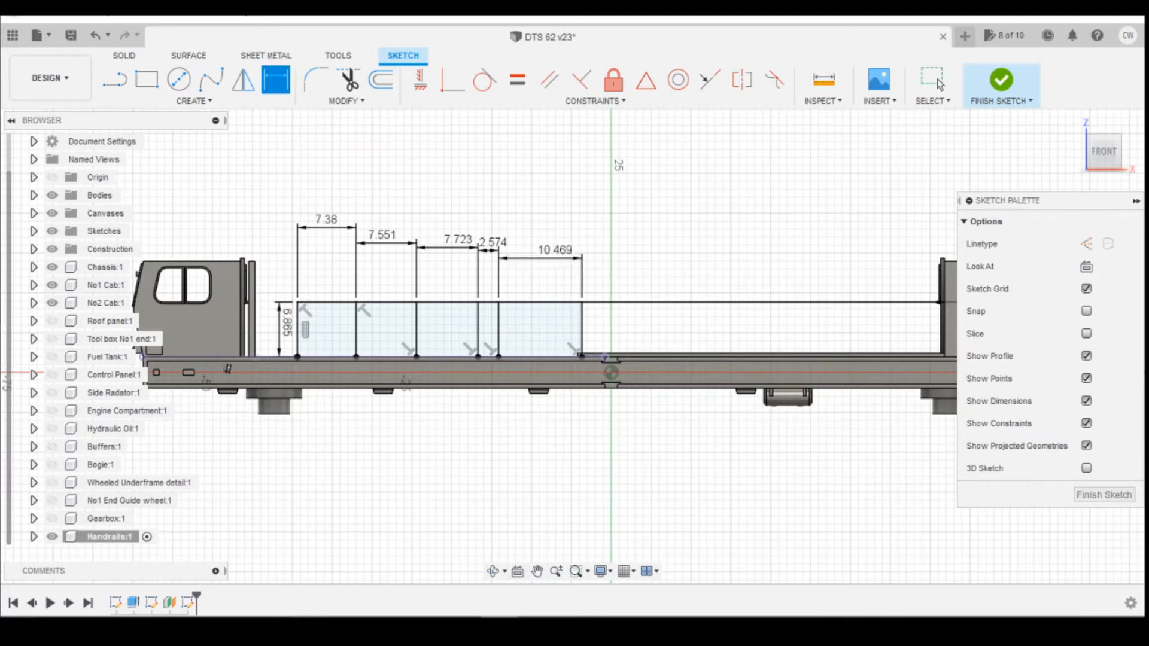
# Convert 40.5 inches to millimetres in the unit converter.
pyautogui.click(538, 563)
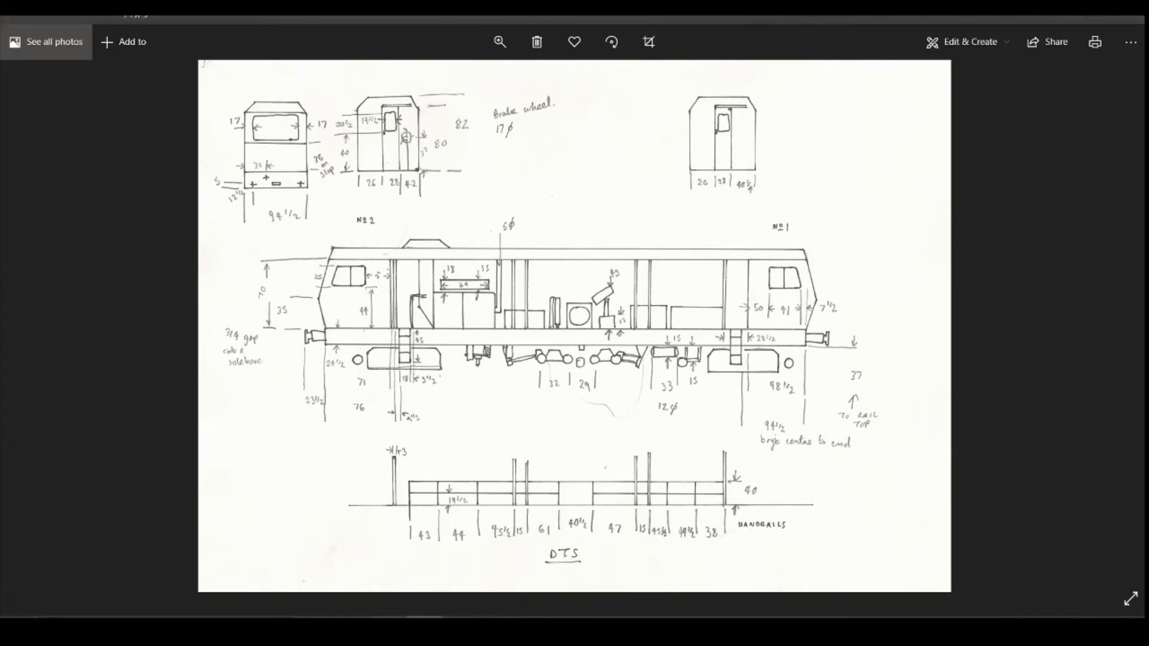
pyautogui.hotkey('alt', 'Tab')
pyautogui.moveTo(124, 264); pyautogui.dragTo(103, 262)
pyautogui.write('40.5')
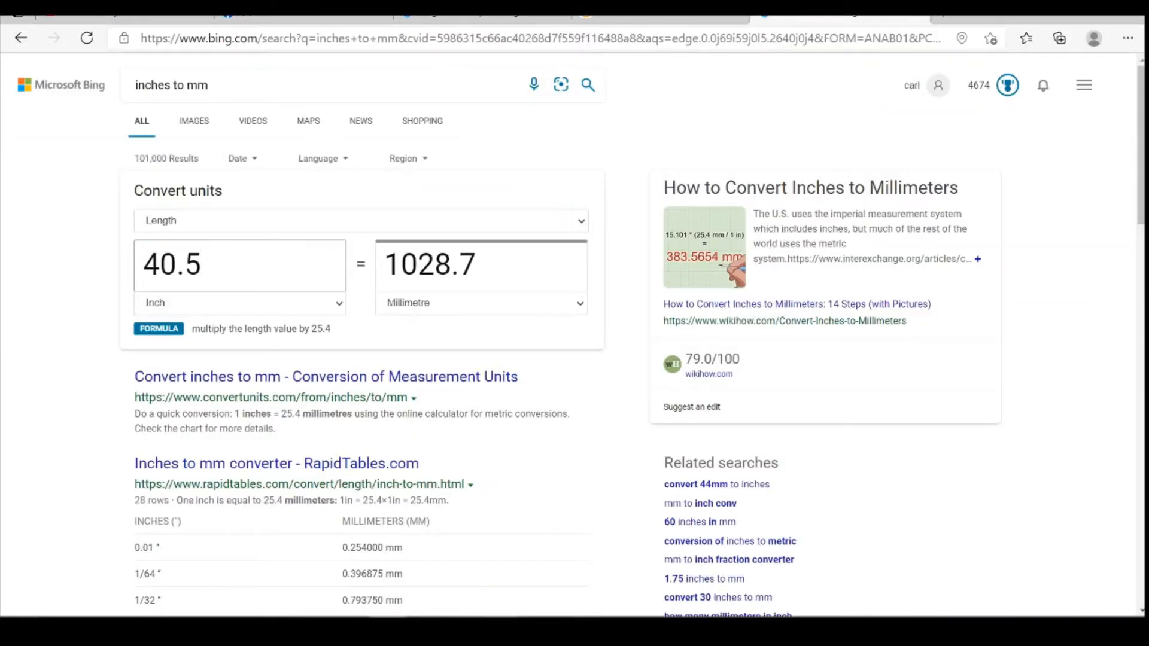
# Draw a seventh vertical post from the rail line down to the deck edge, to the right of the sixth.
pyautogui.hotkey('alt', 'Tab')
pyautogui.press('l')
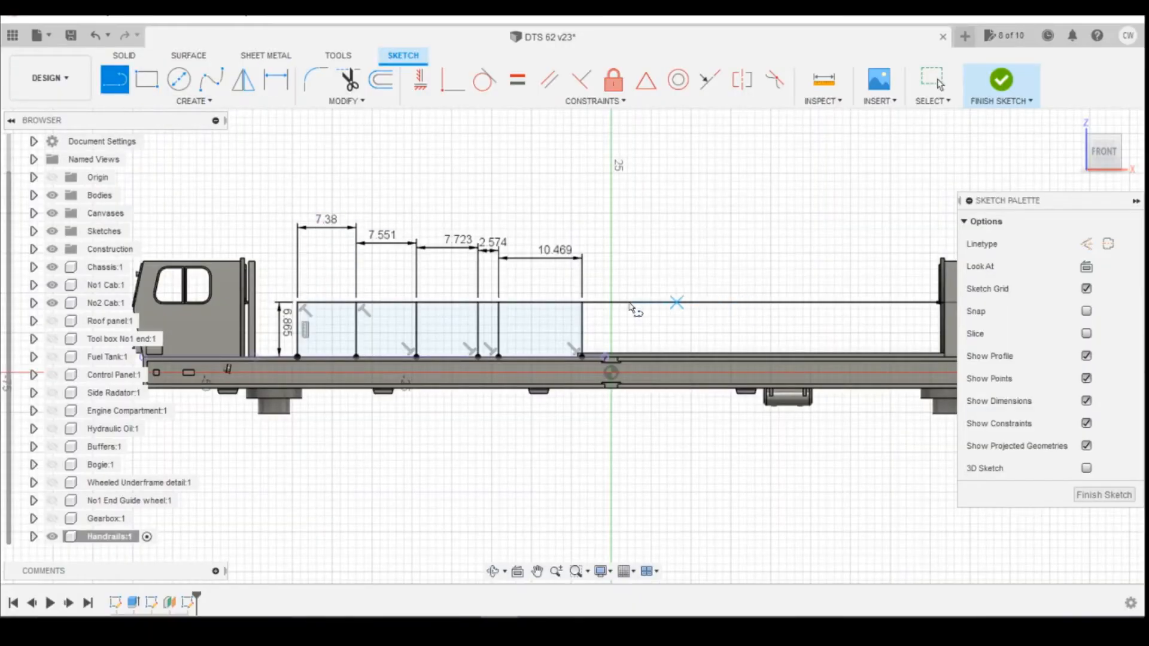
pyautogui.click(632, 303)
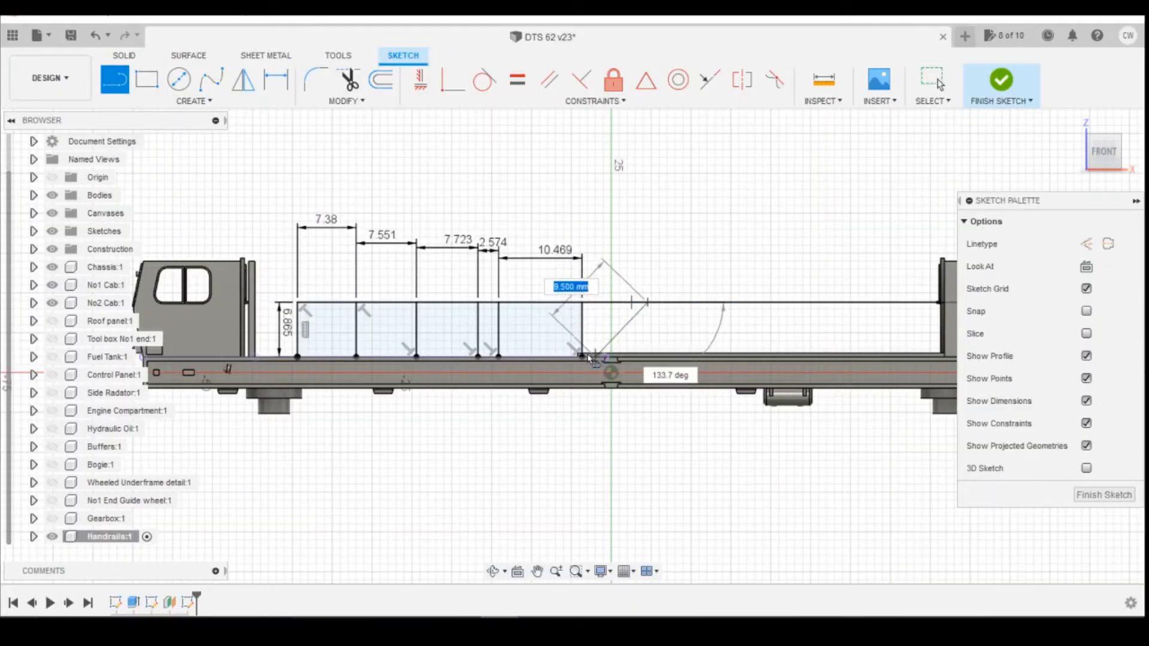
pyautogui.click(646, 357)
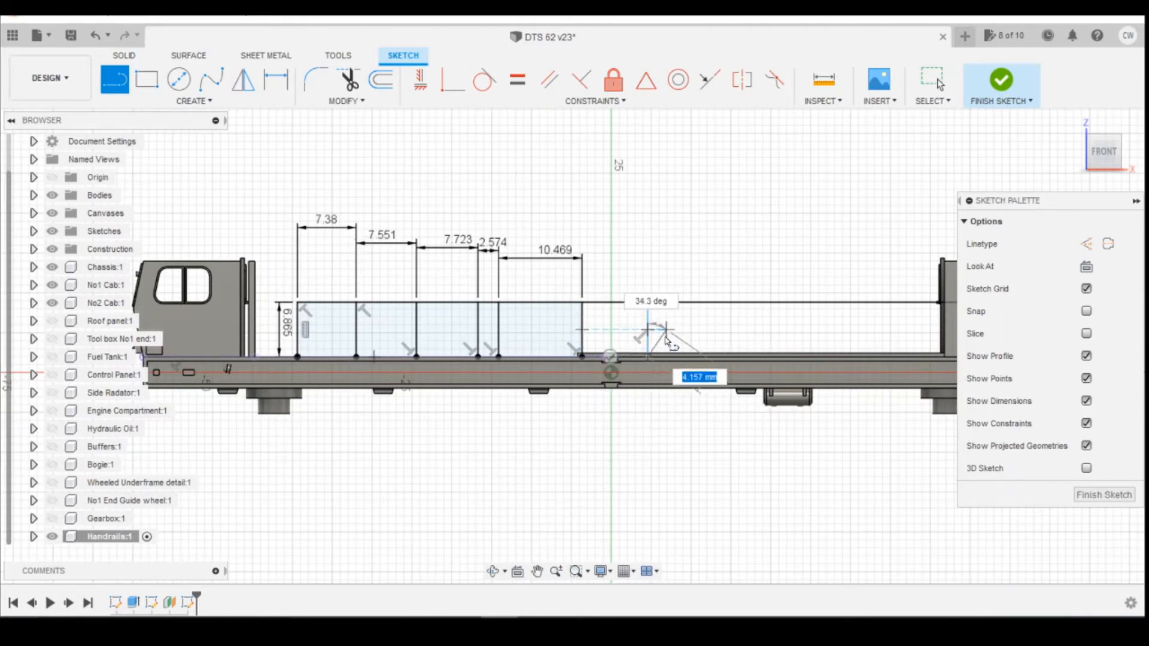
pyautogui.press('Escape')
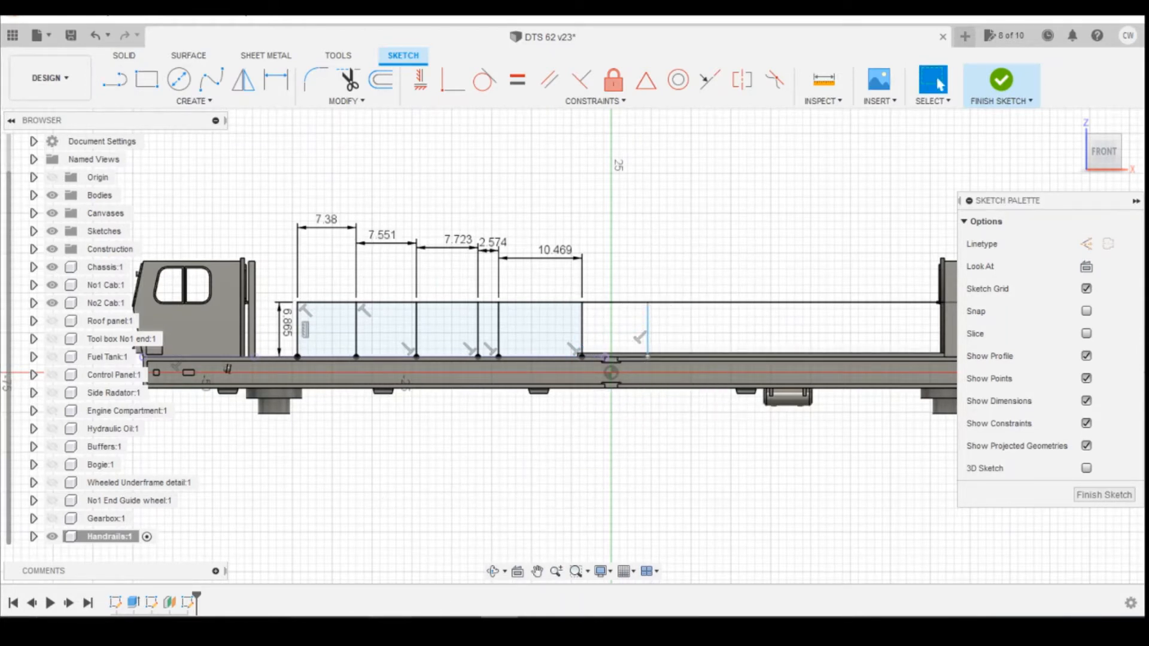
# Dimension the horizontal spacing between the sixth and seventh posts as 1028.7/148 mm.
pyautogui.hotkey('alt', 'Tab')
pyautogui.hotkey('alt', 'Tab')
pyautogui.press('d')
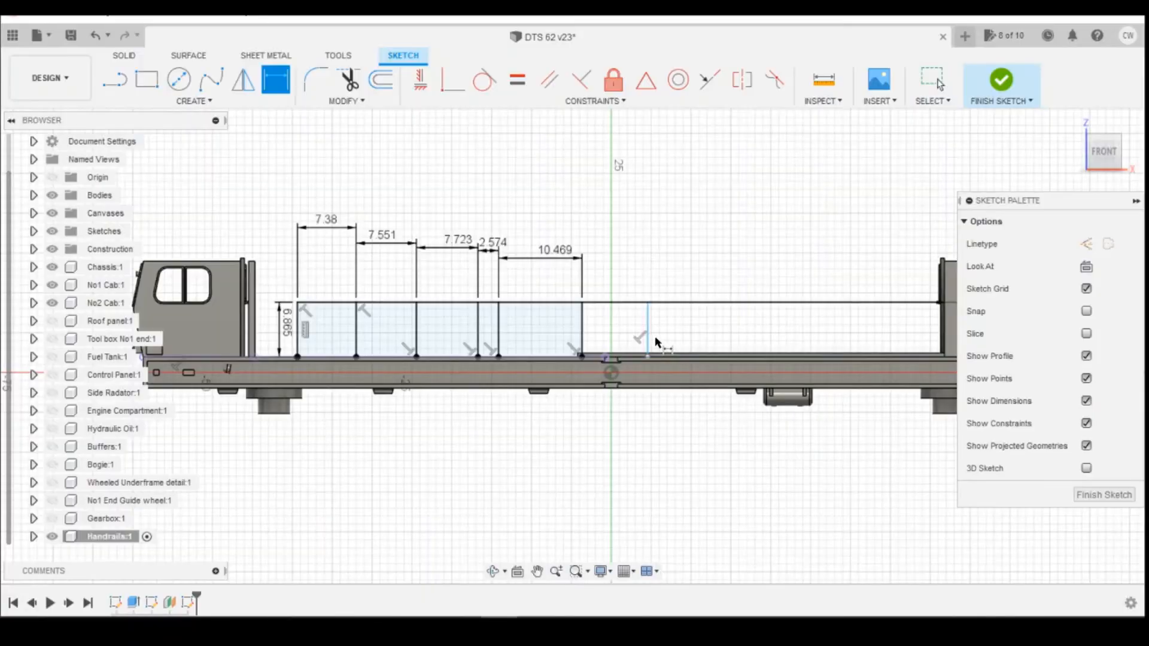
pyautogui.click(649, 323)
pyautogui.click(585, 325)
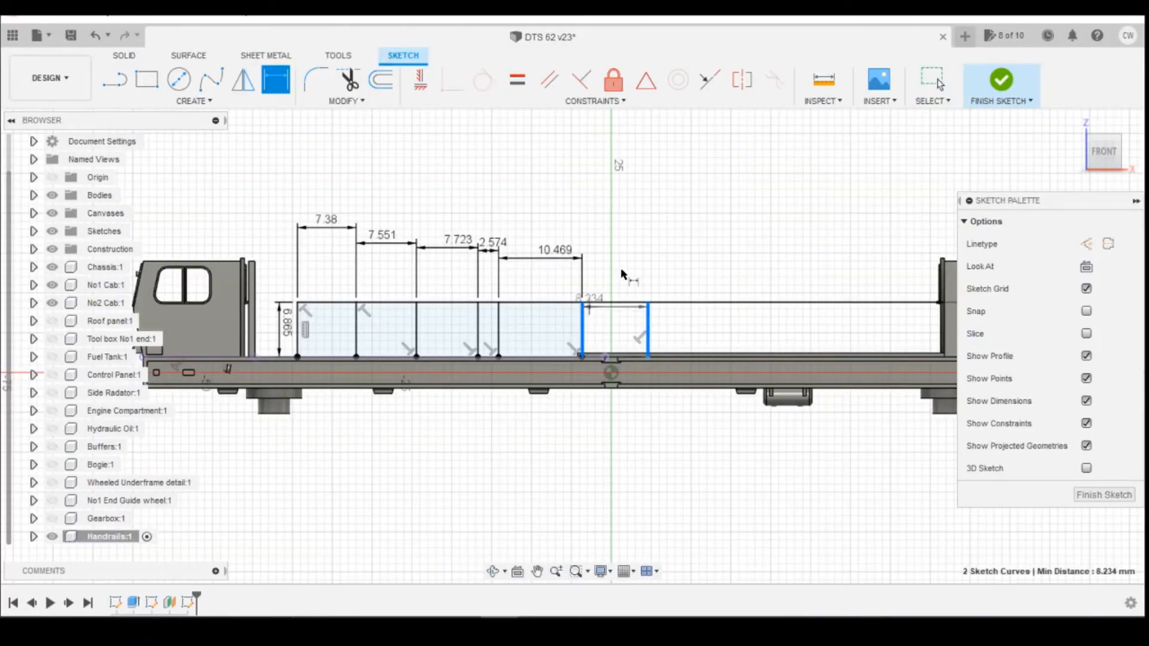
pyautogui.click(694, 291)
pyautogui.write('1028.7/148')
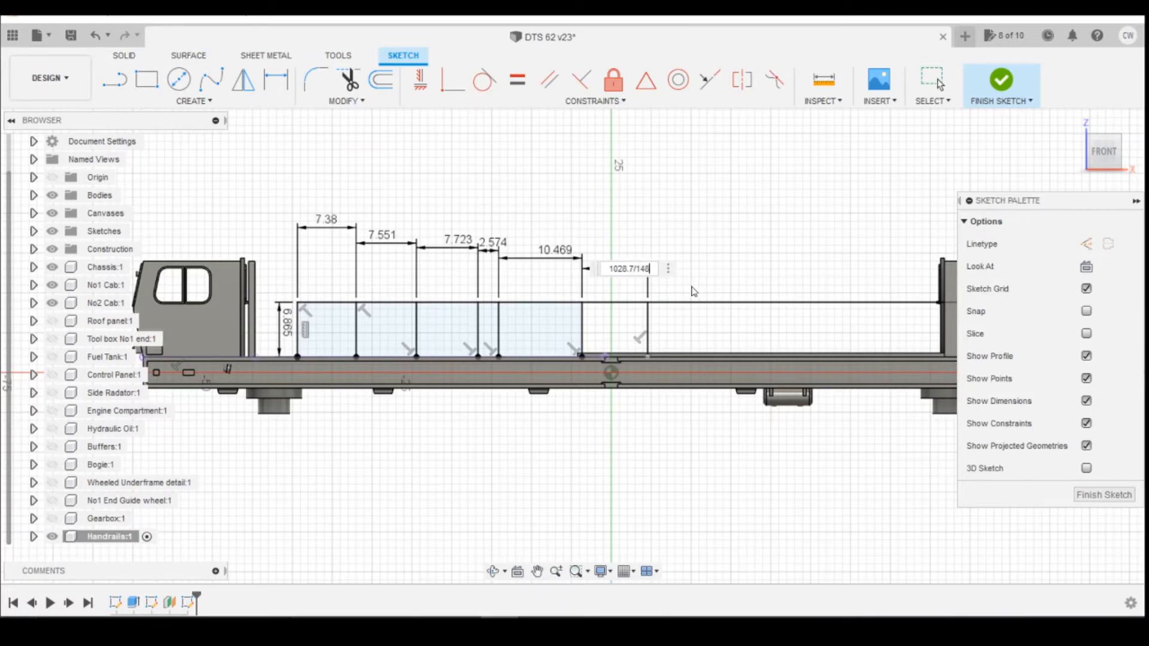
pyautogui.press('Return')
# Project the deck edge line into the sketch.
pyautogui.scroll(4, 654, 336)
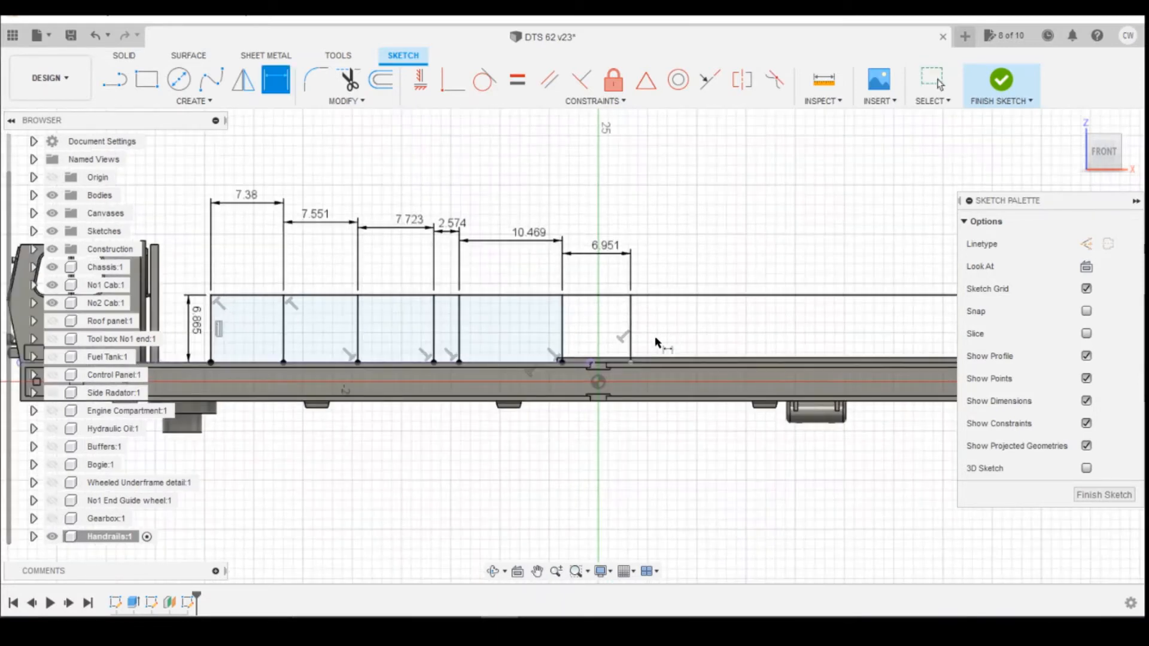
pyautogui.scroll(3, 648, 342)
pyautogui.scroll(-3, 566, 385)
pyautogui.scroll(-4, 450, 392)
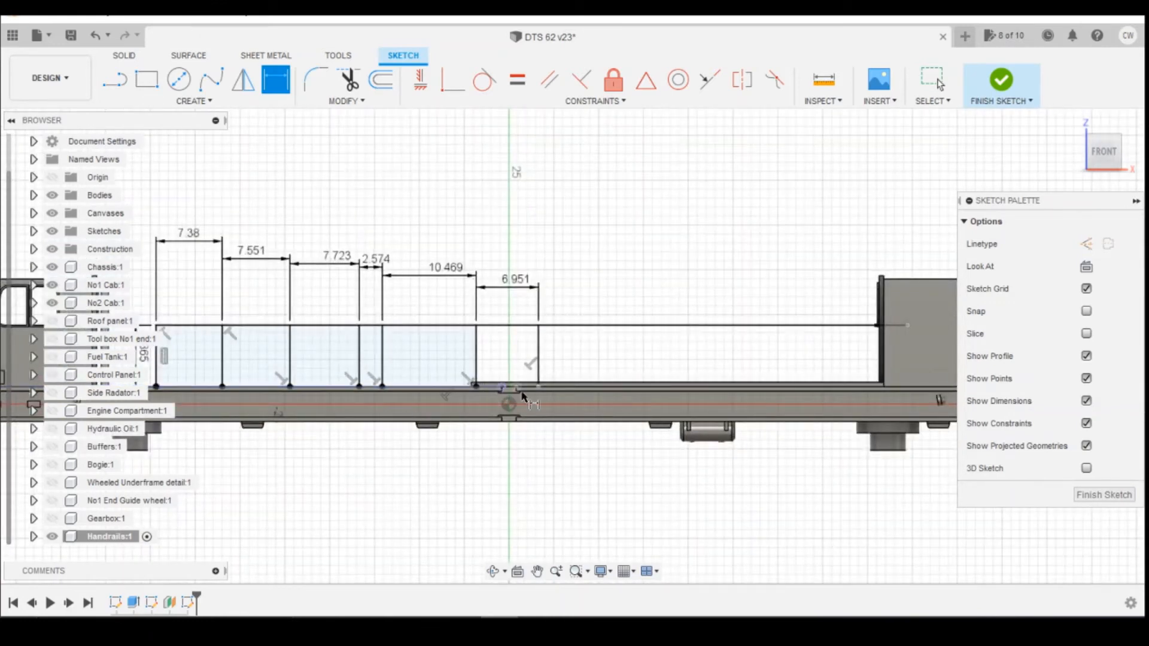
pyautogui.press('p')
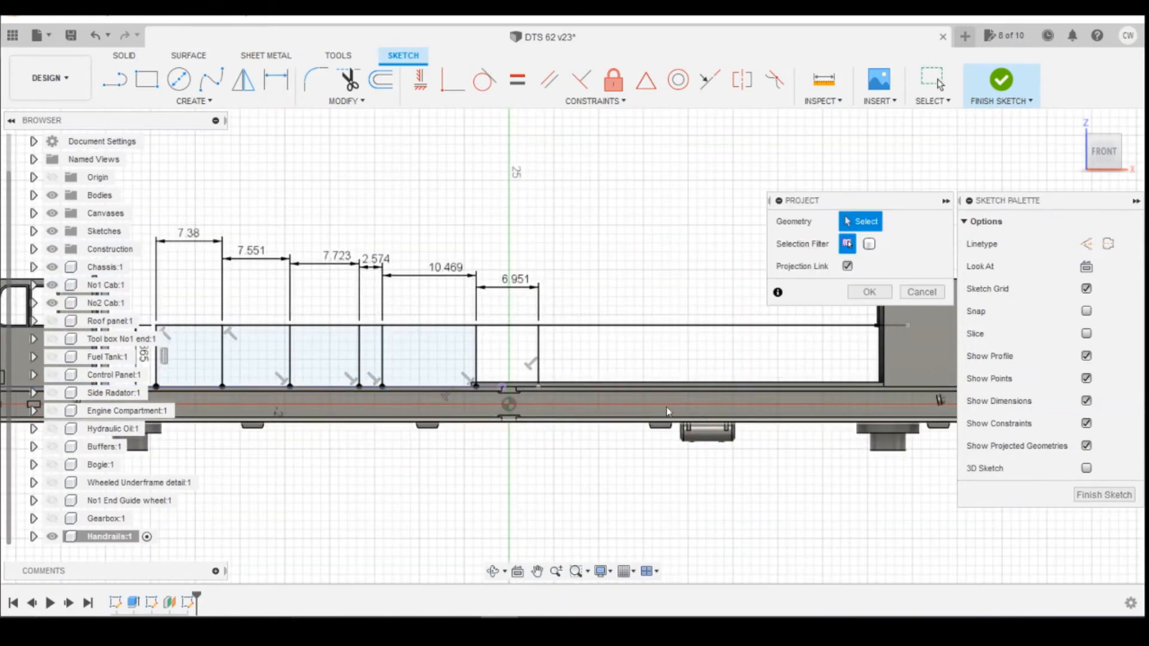
pyautogui.click(631, 388)
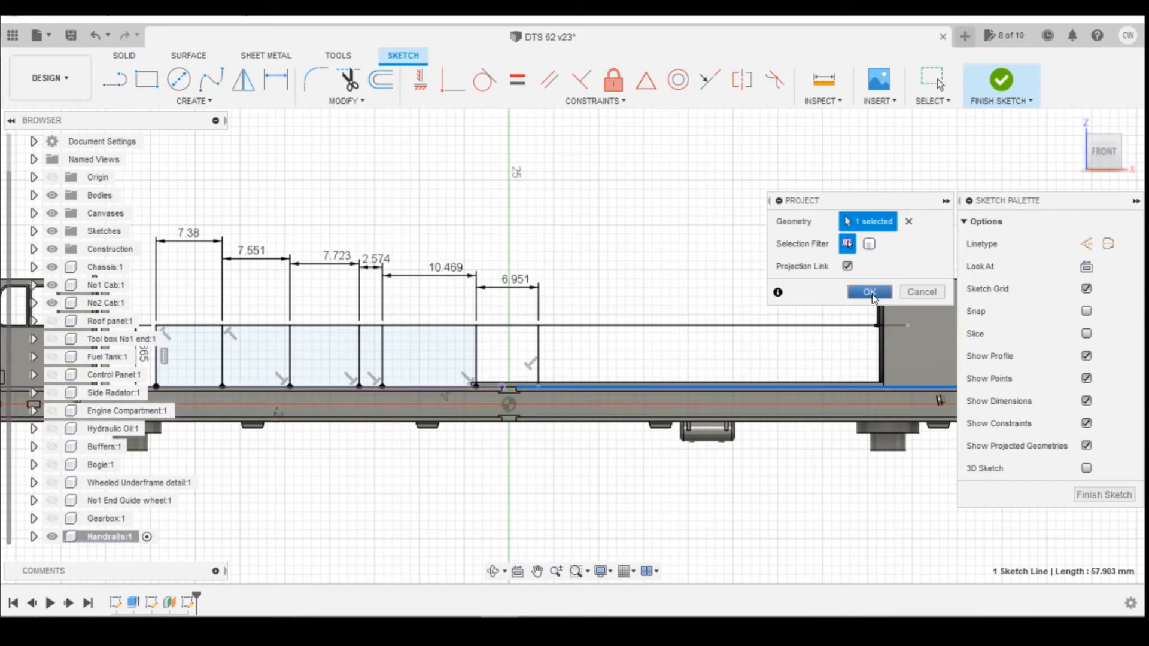
pyautogui.click(870, 291)
# Convert 47 inches to millimetres in the unit converter.
pyautogui.scroll(-4, 627, 396)
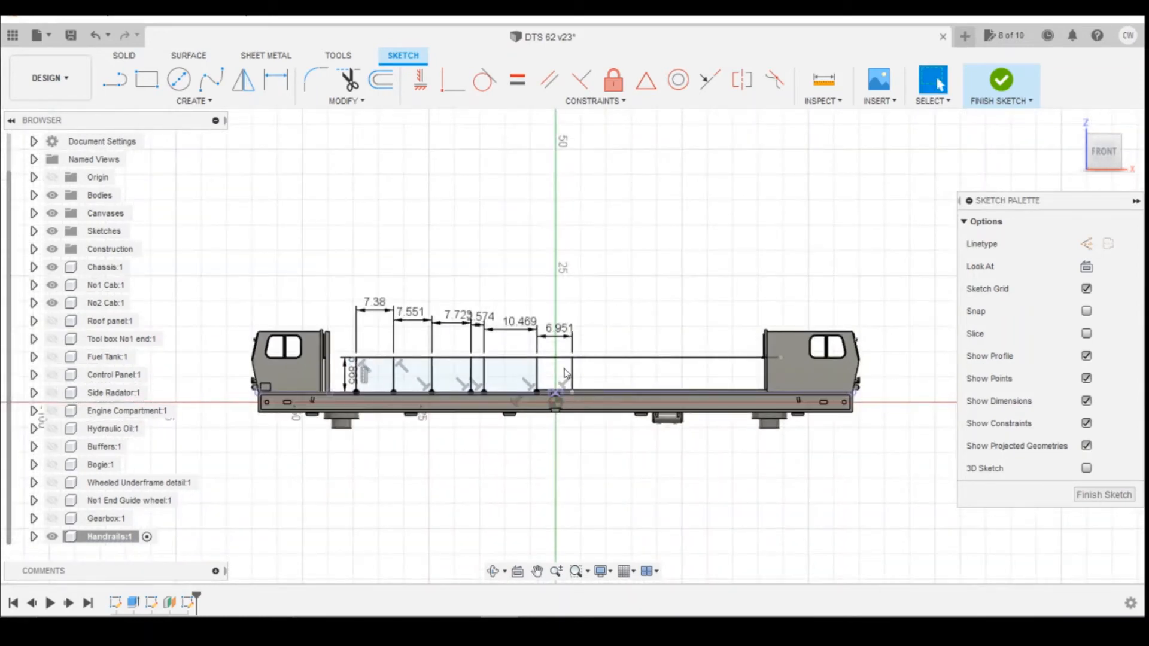
pyautogui.scroll(5, 601, 405)
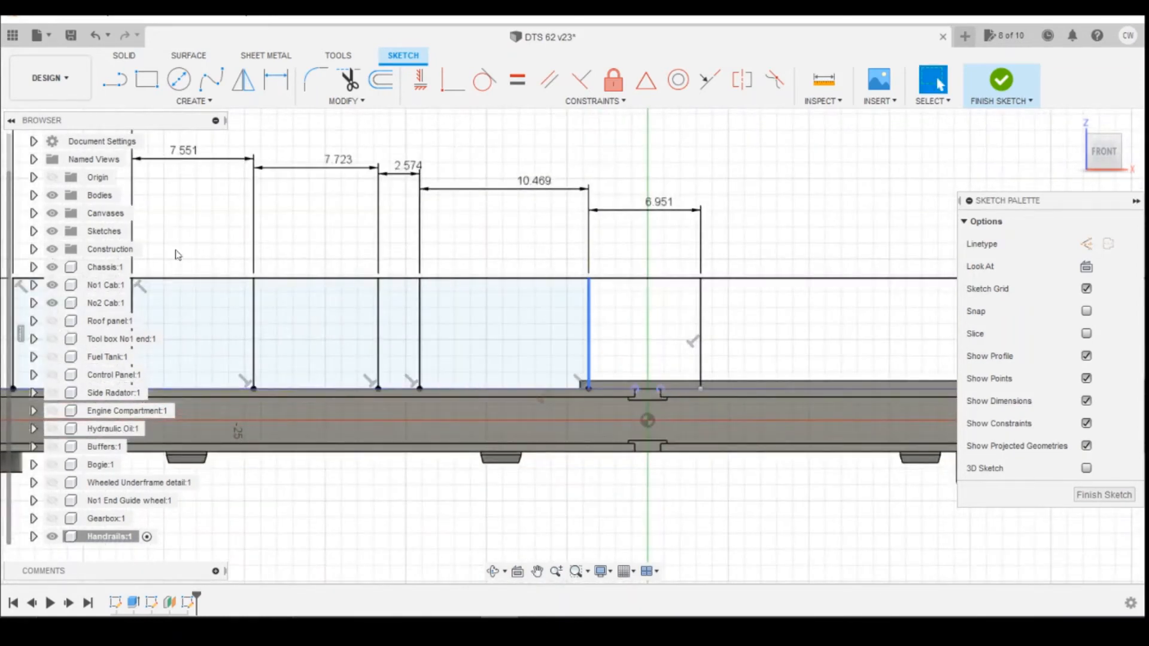
pyautogui.scroll(-4, 541, 284)
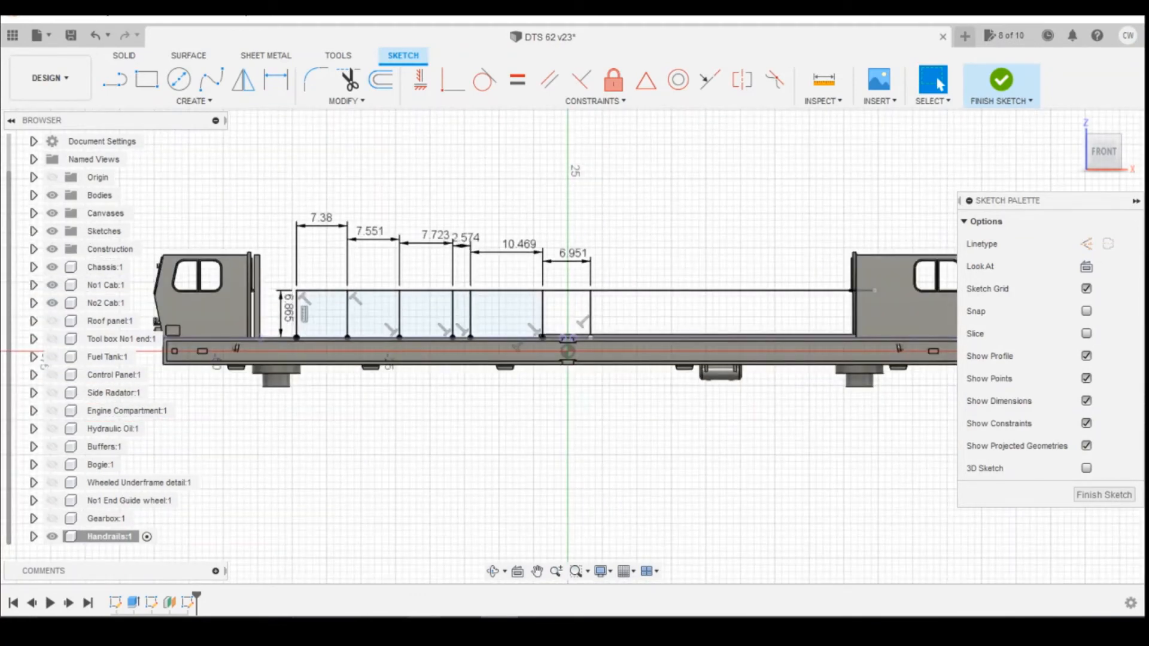
pyautogui.click(602, 578)
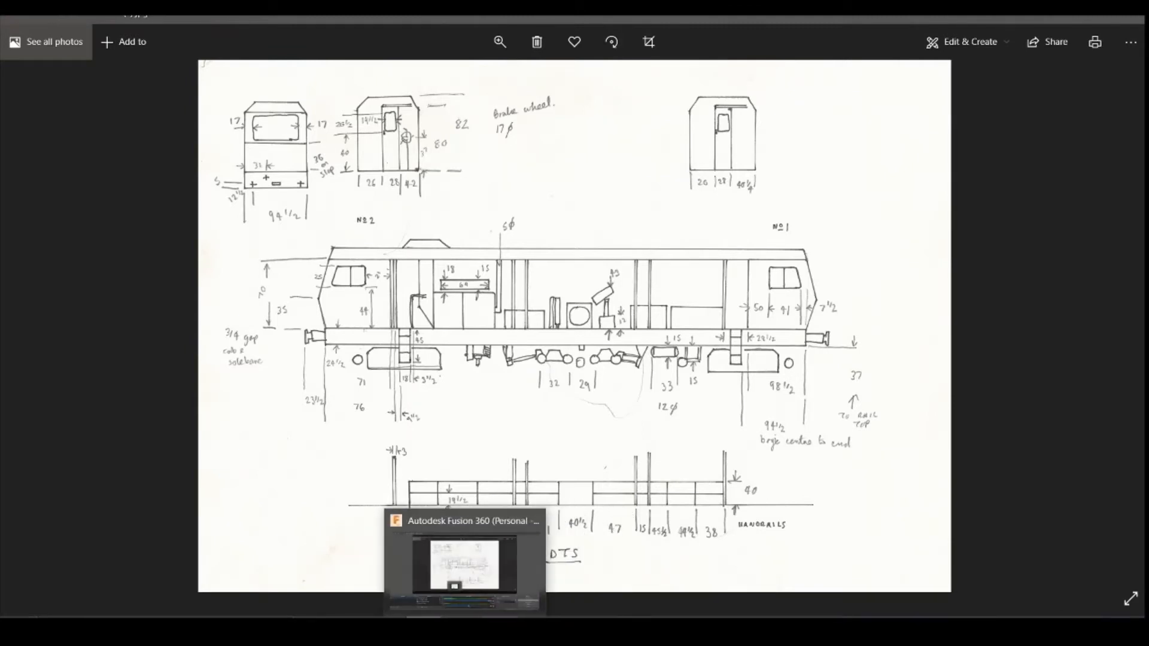
pyautogui.click(436, 565)
pyautogui.moveTo(239, 278); pyautogui.dragTo(113, 267)
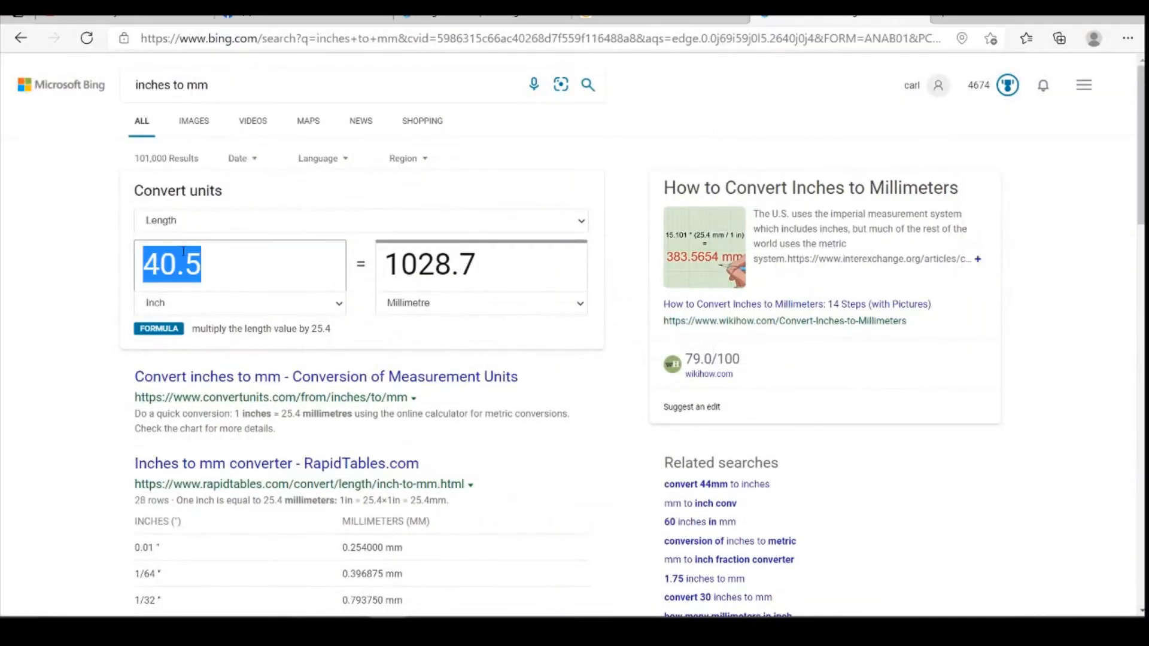
pyautogui.write('47')
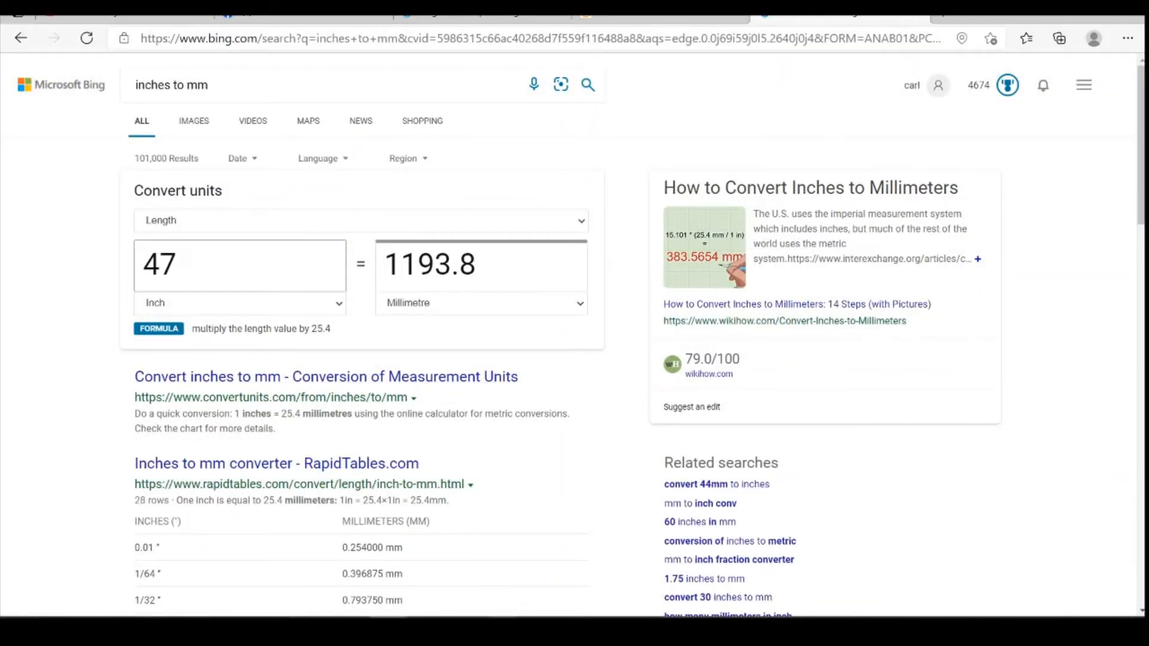
# Draw an eighth vertical post from the rail line down to the deck edge, to the right of the seventh.
pyautogui.click(499, 630)
pyautogui.press('l')
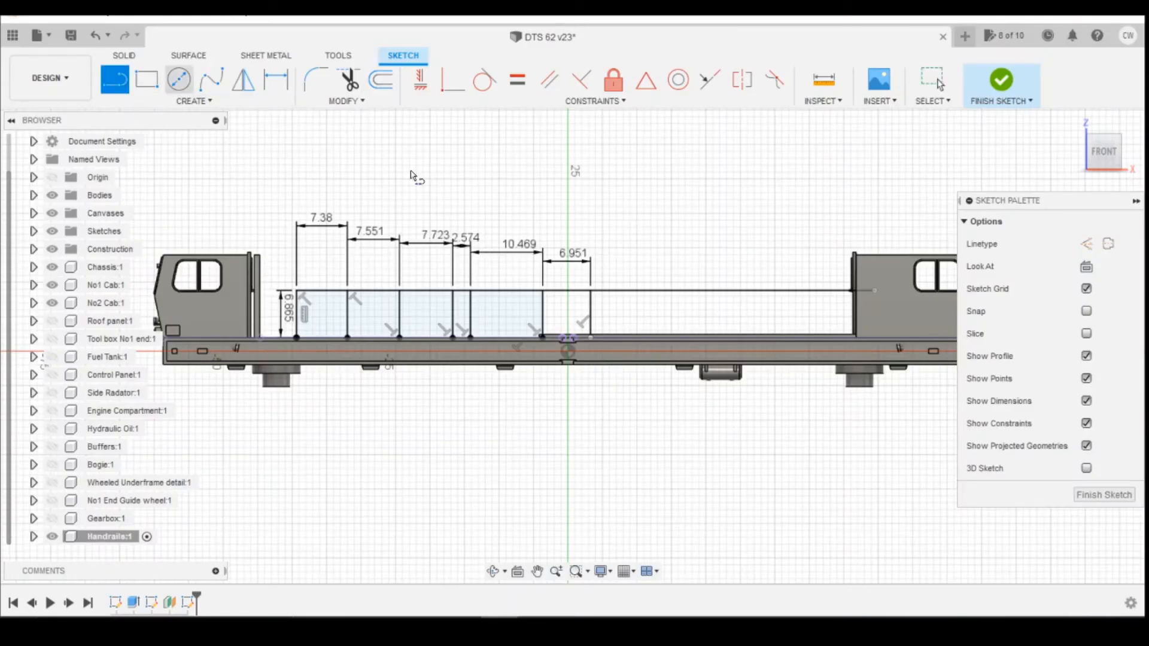
pyautogui.click(645, 292)
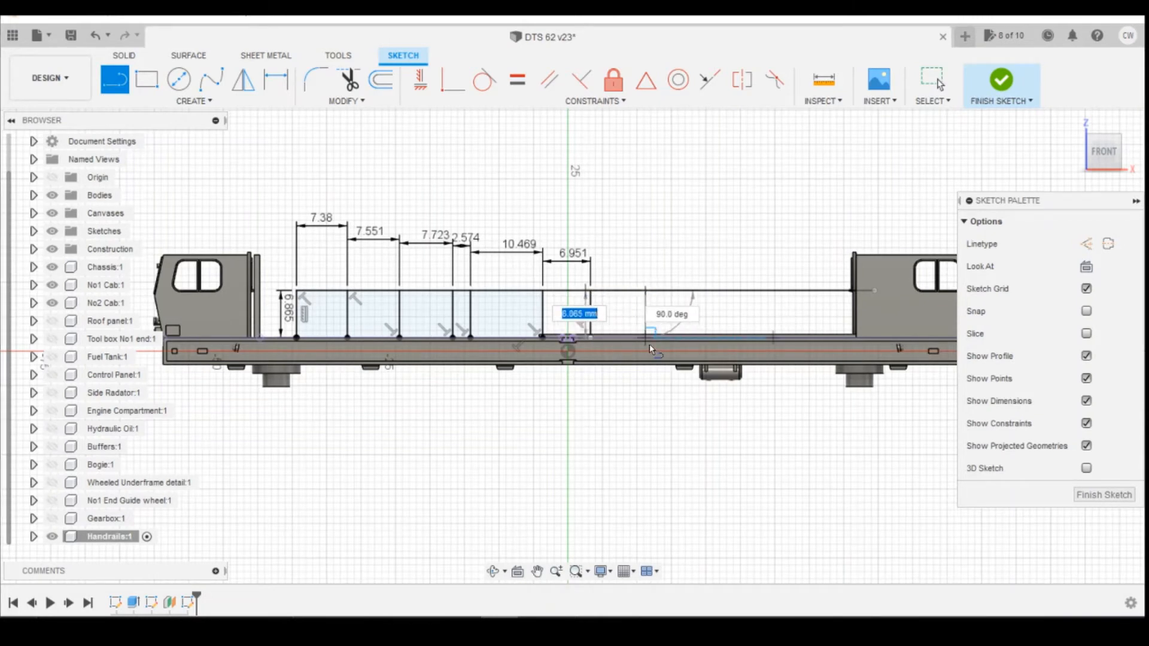
pyautogui.click(649, 343)
# Dimension the horizontal spacing between the seventh and eighth posts as 1193.8 mm.
pyautogui.press('d')
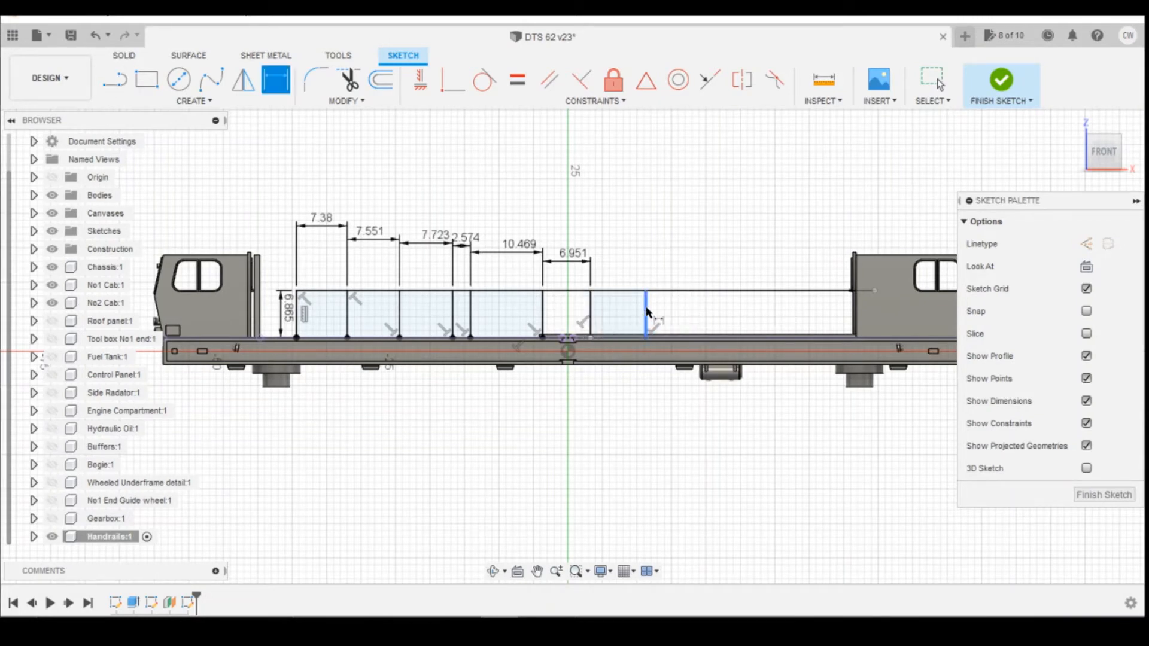
pyautogui.click(646, 313)
pyautogui.click(591, 318)
pyautogui.click(689, 274)
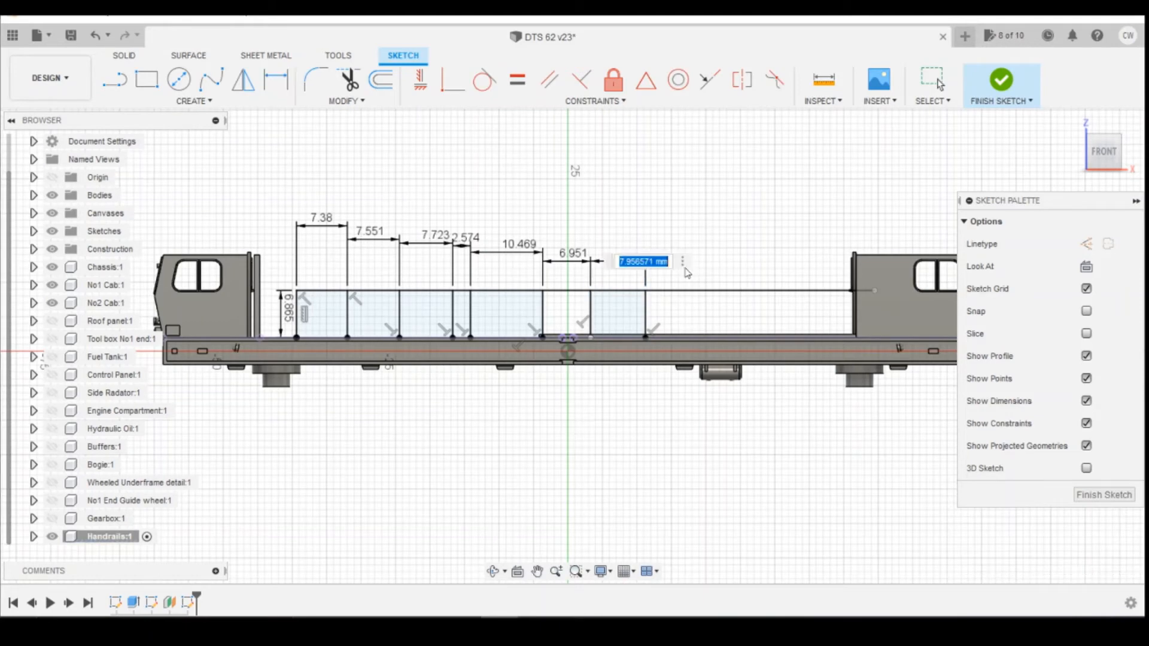
pyautogui.write('1193.8')
pyautogui.press('Return')
# Correct the seventh-to-eighth post spacing dimension to 1193.8/148 mm.
pyautogui.scroll(-5, 571, 278)
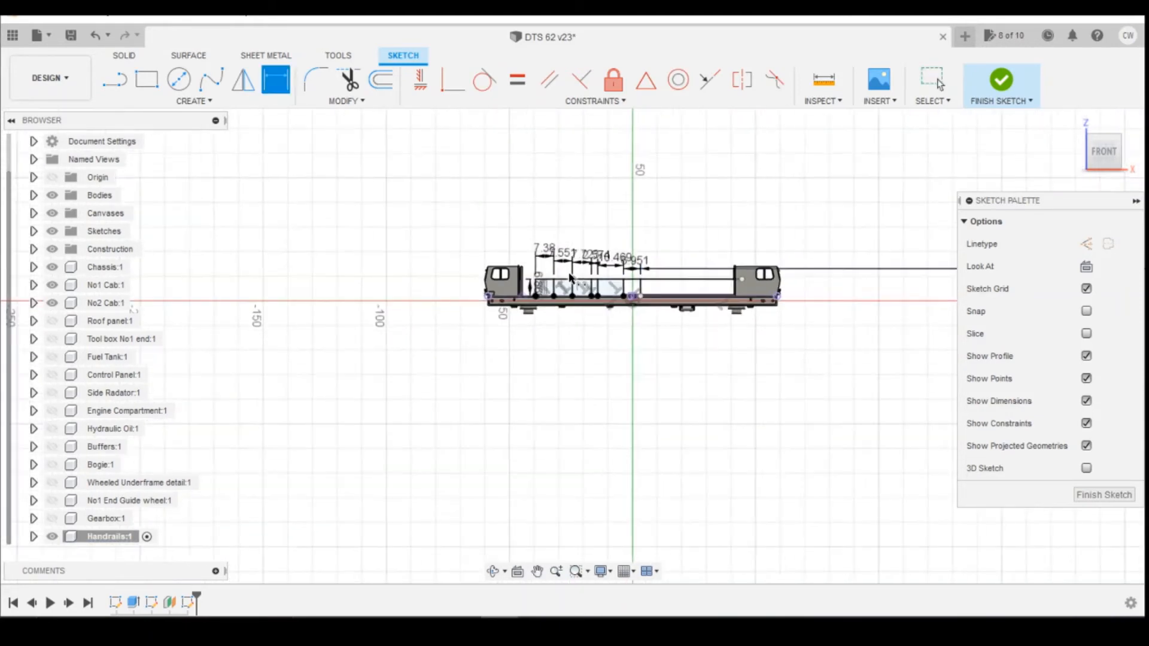
pyautogui.scroll(-8, 599, 278)
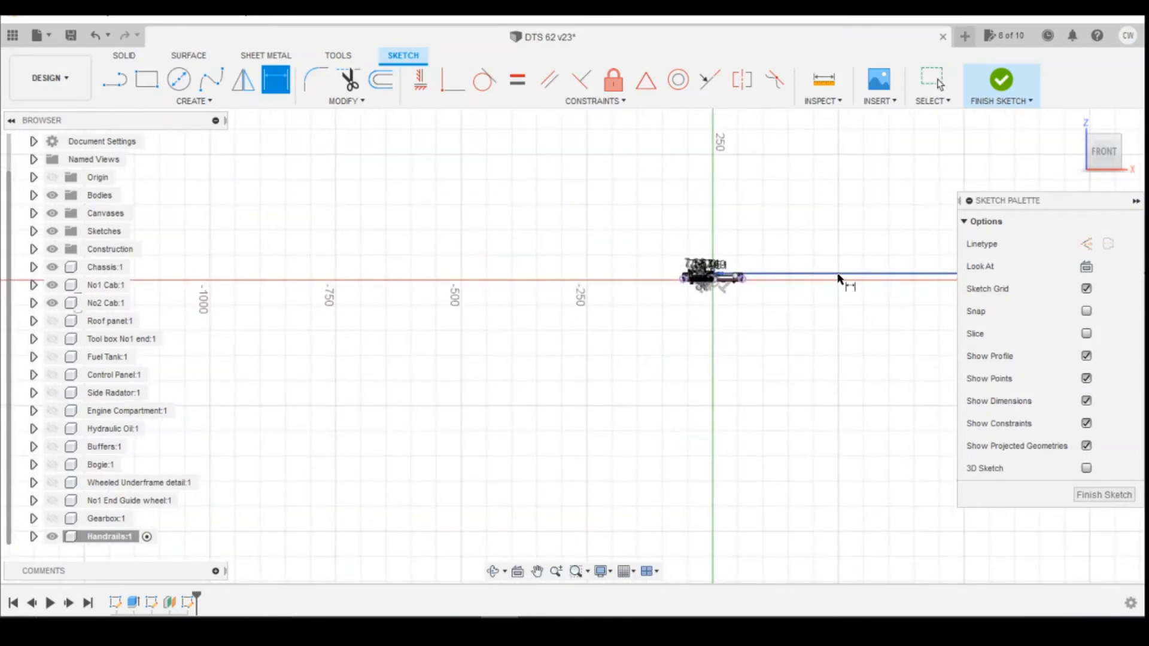
pyautogui.scroll(-5, 838, 280)
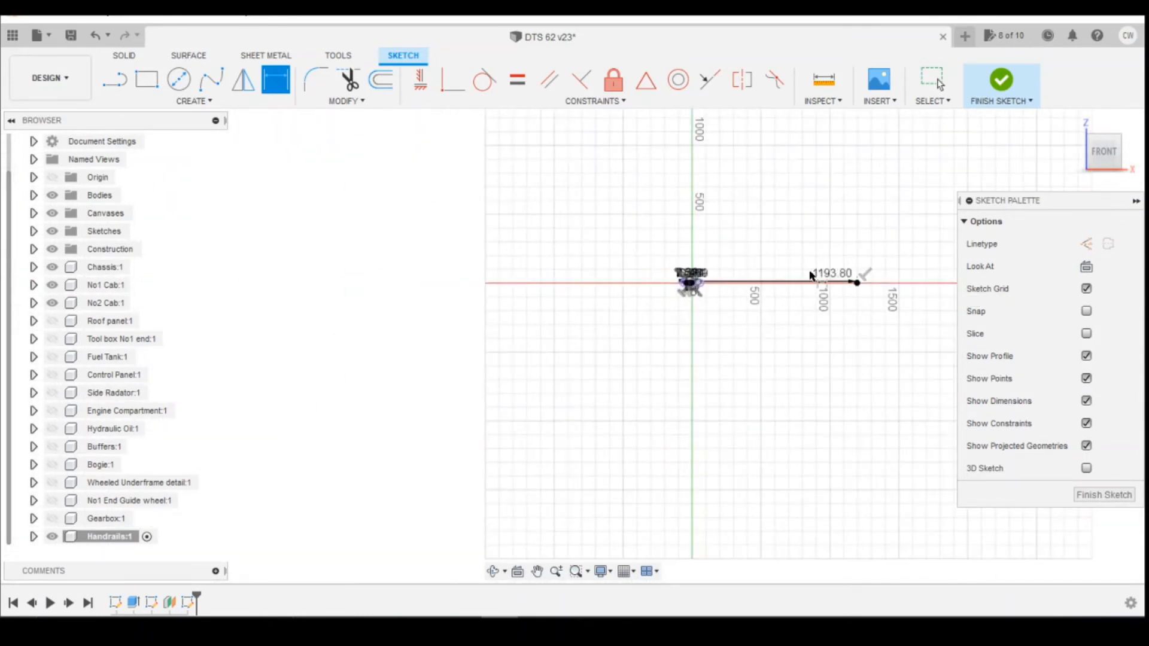
pyautogui.doubleClick(832, 274)
pyautogui.click(856, 281)
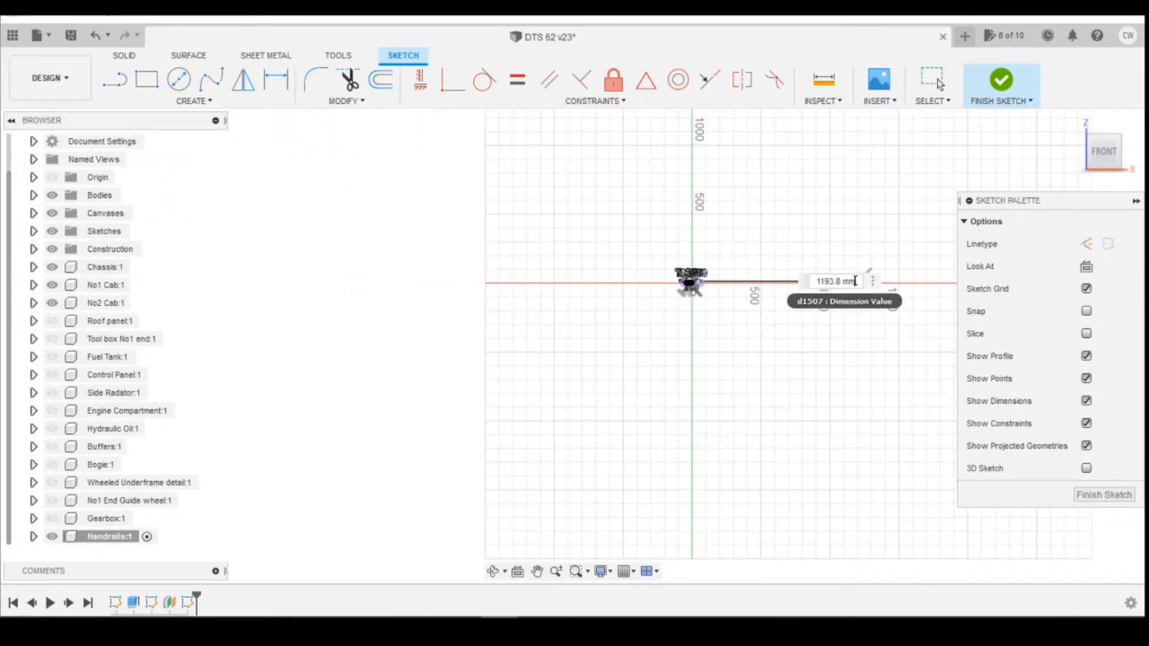
pyautogui.moveTo(856, 281); pyautogui.dragTo(841, 281)
pyautogui.write('/148')
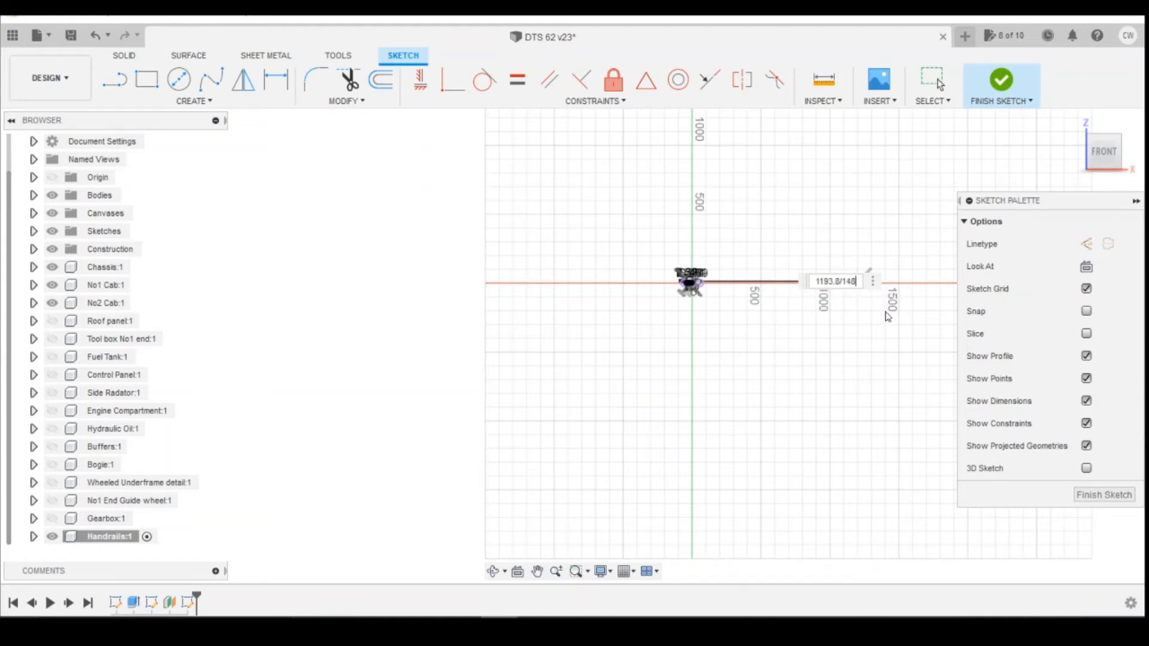
pyautogui.press('Return')
pyautogui.scroll(3, 707, 282)
pyautogui.scroll(10, 669, 283)
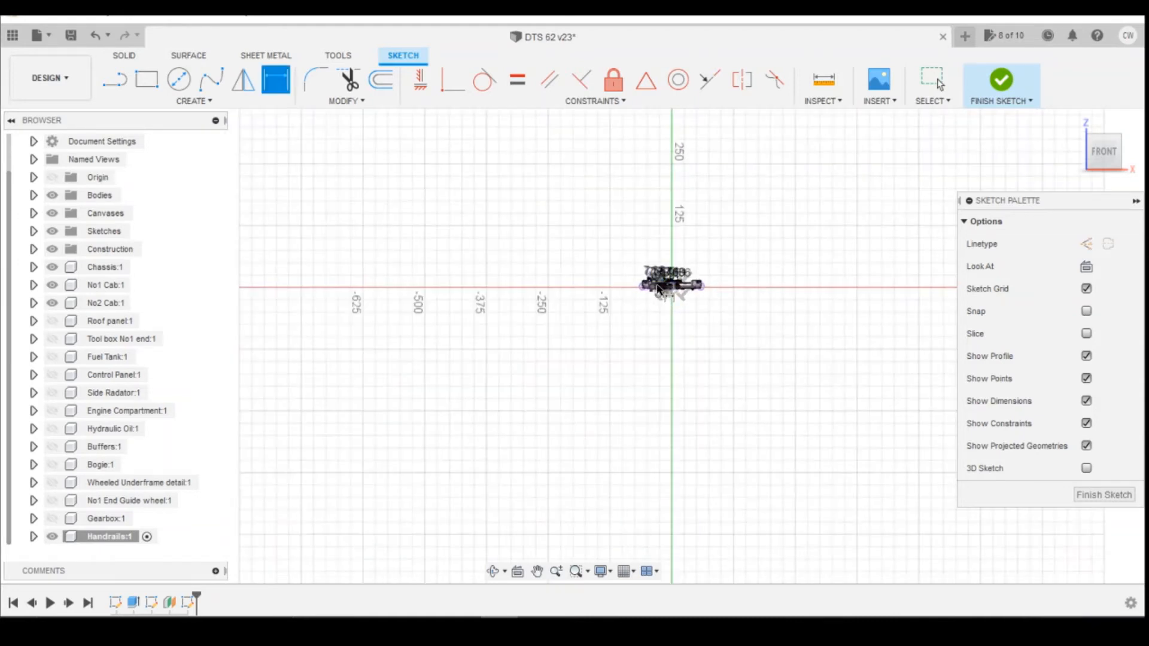
# Check the reference drawing, then draw a ninth vertical post from the rail line down to the deck edge, right of the eighth.
pyautogui.scroll(3, 728, 290)
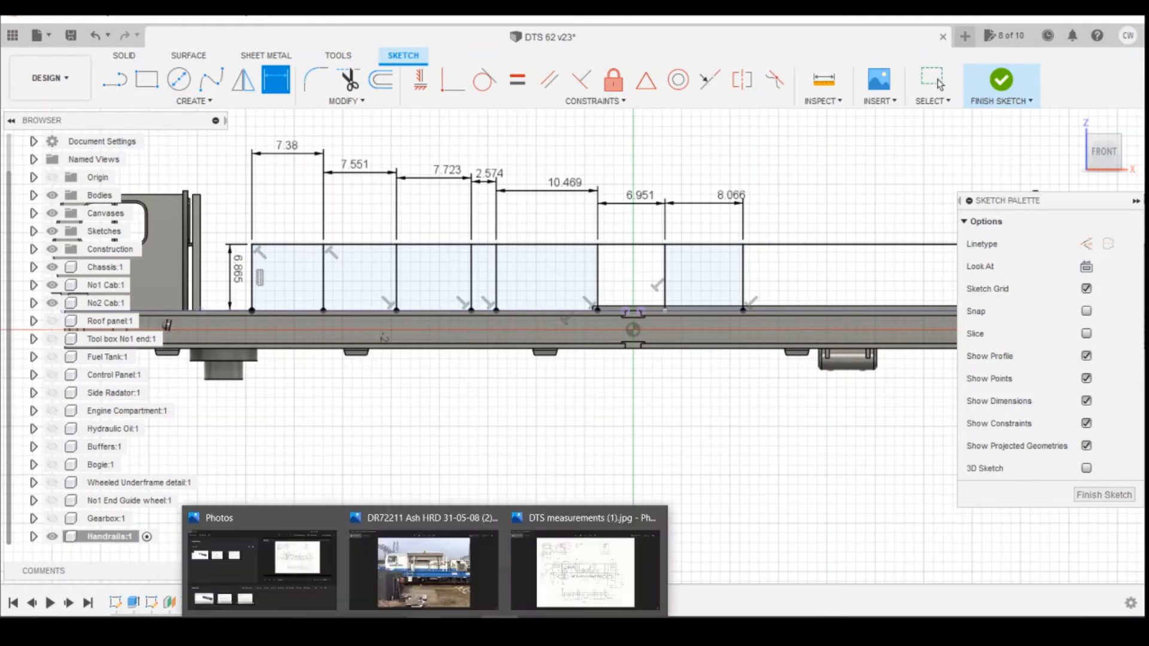
pyautogui.click(590, 580)
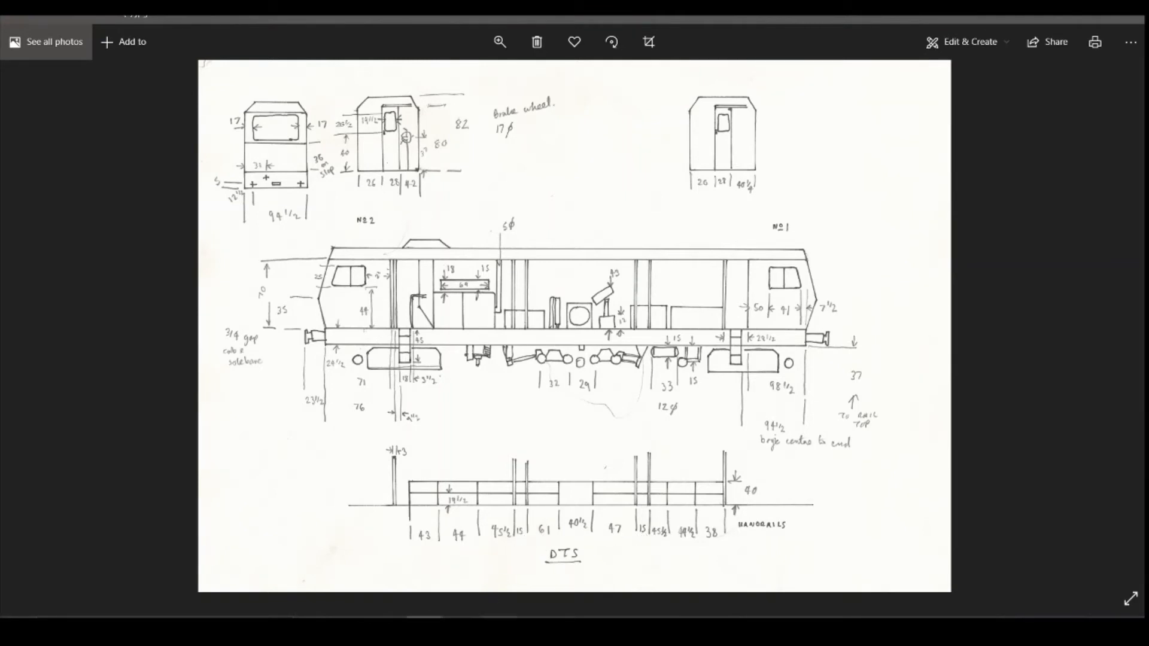
pyautogui.click(501, 626)
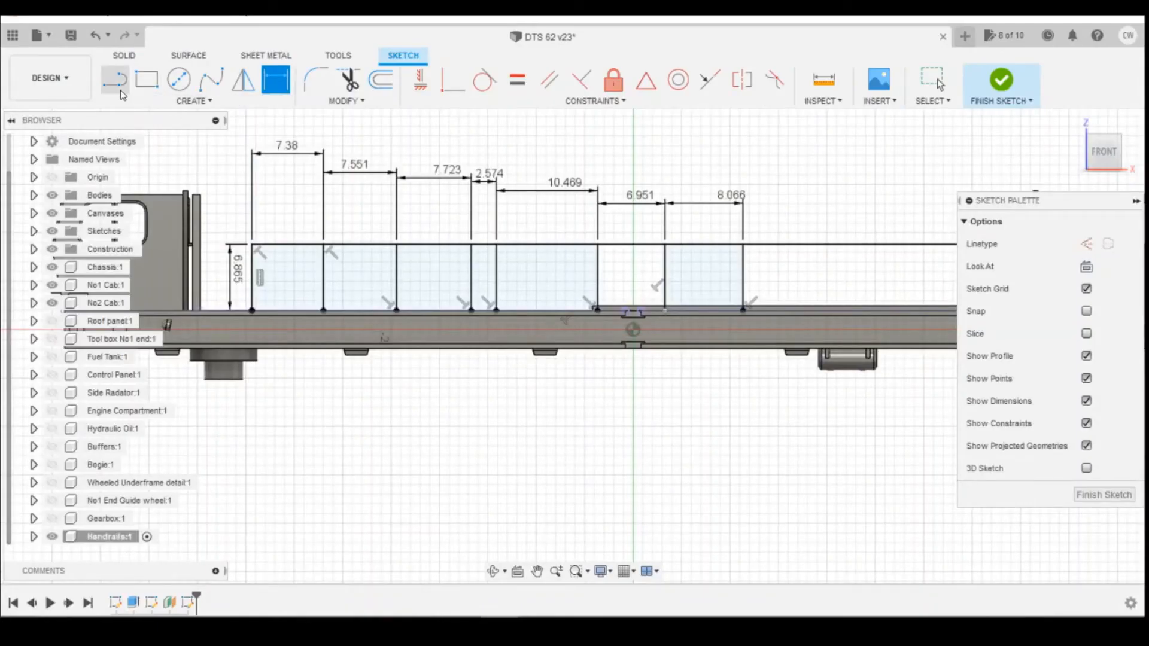
pyautogui.click(118, 84)
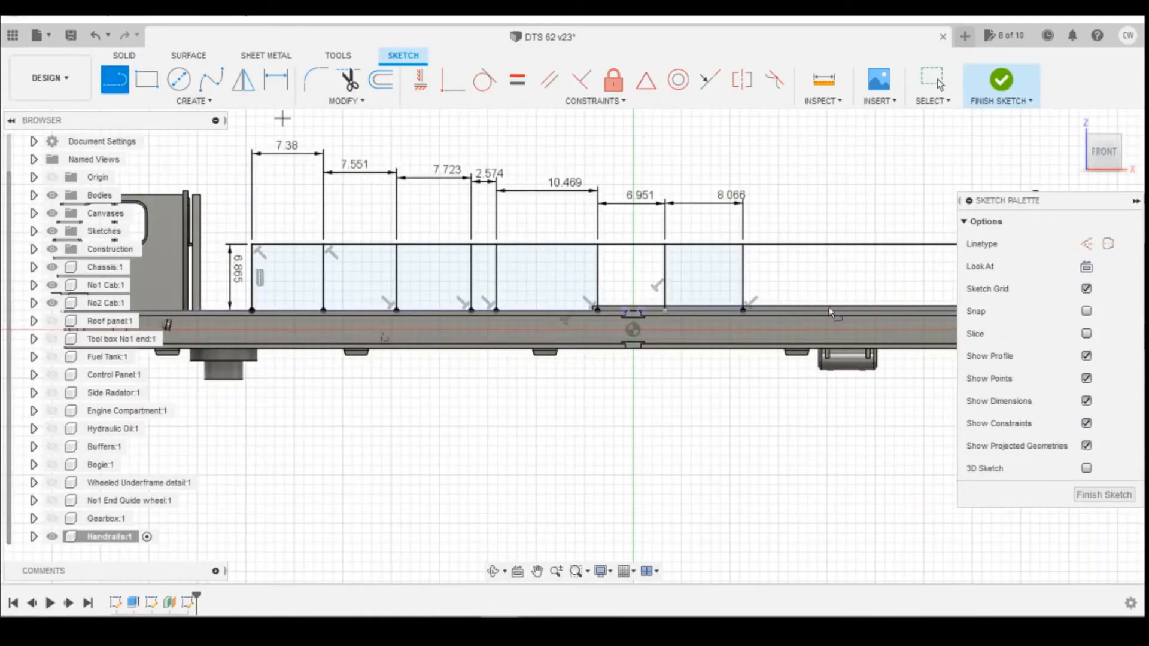
pyautogui.click(775, 244)
pyautogui.doubleClick(776, 310)
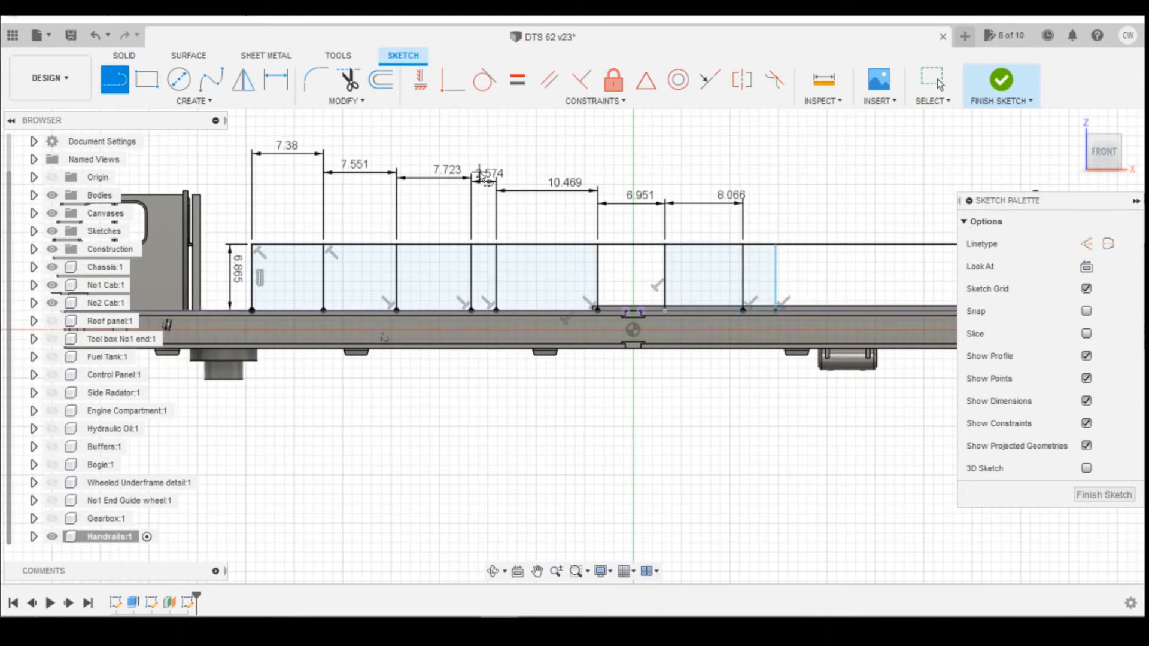
# Dimension the horizontal spacing between the eighth and ninth posts as 2.574 mm.
pyautogui.press('d')
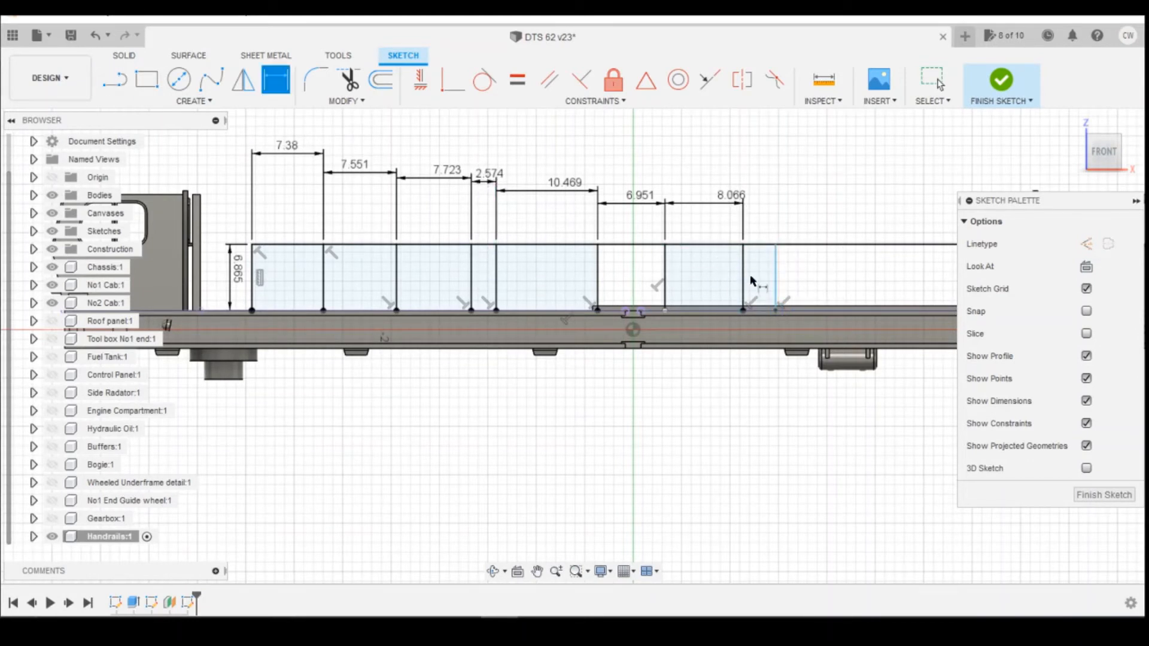
pyautogui.click(776, 270)
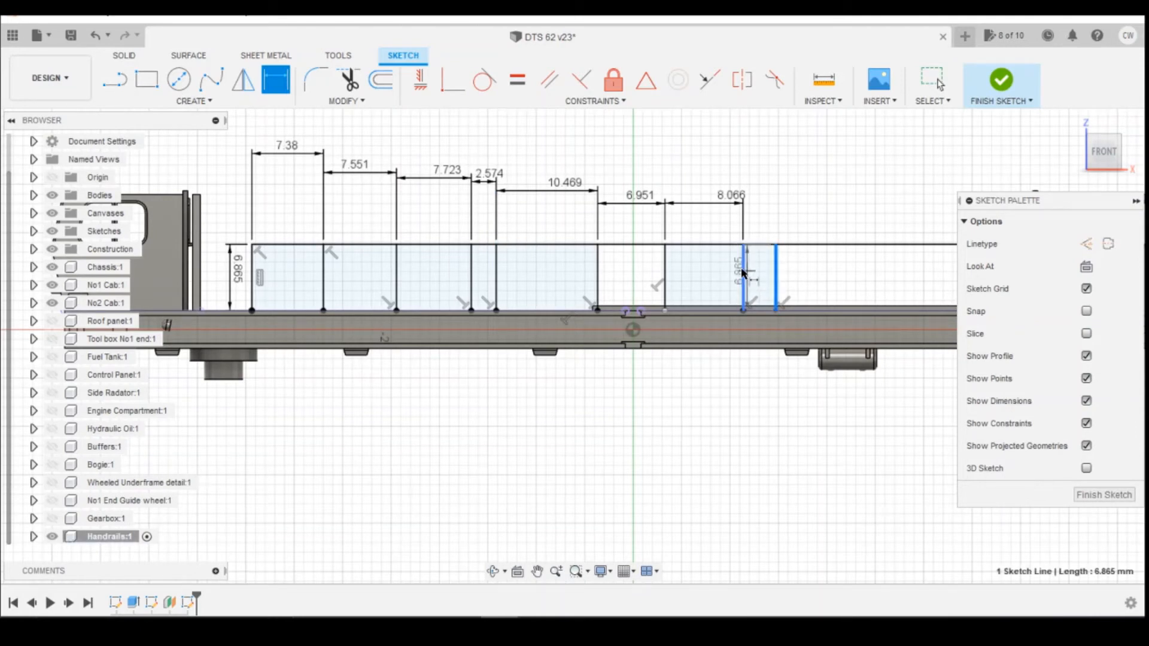
pyautogui.click(743, 274)
pyautogui.click(796, 243)
pyautogui.write('2.574')
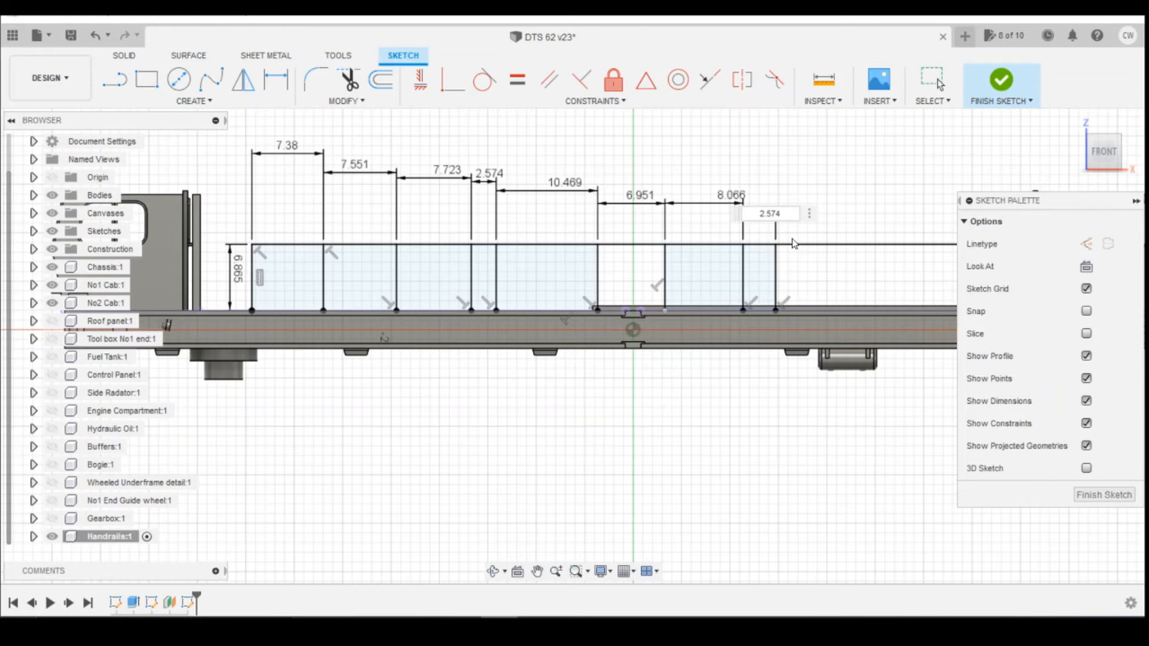
pyautogui.press('Return')
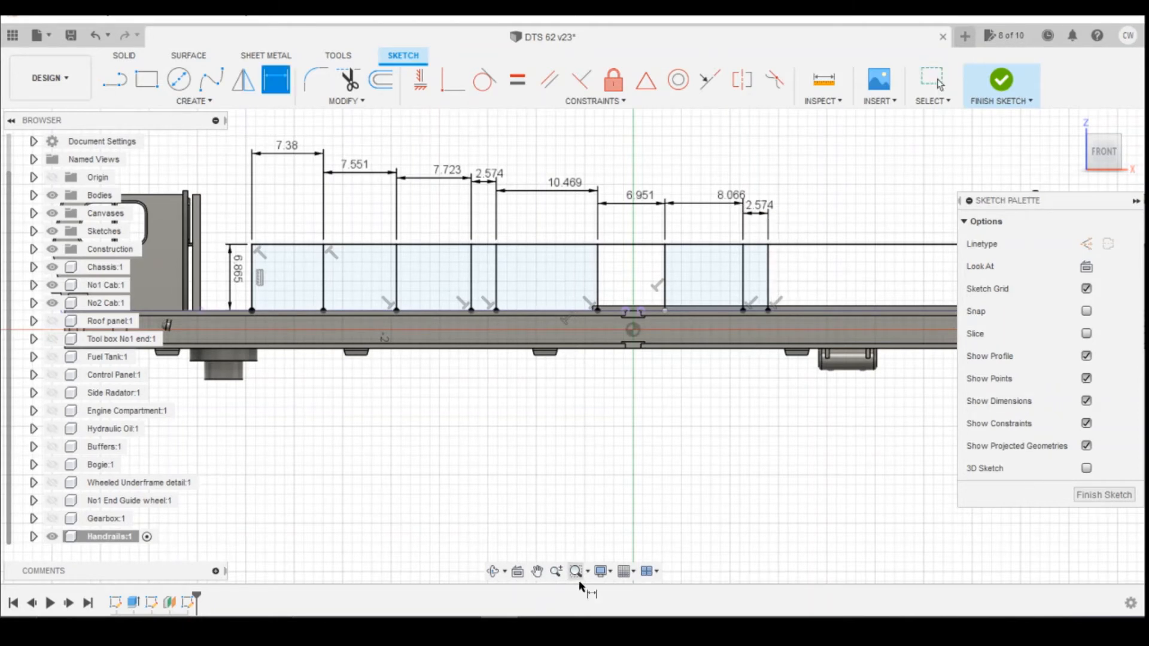
# Check the reference drawing and draw a tenth vertical post from the rail line to the deck edge, right of the ninth.
pyautogui.press('d')
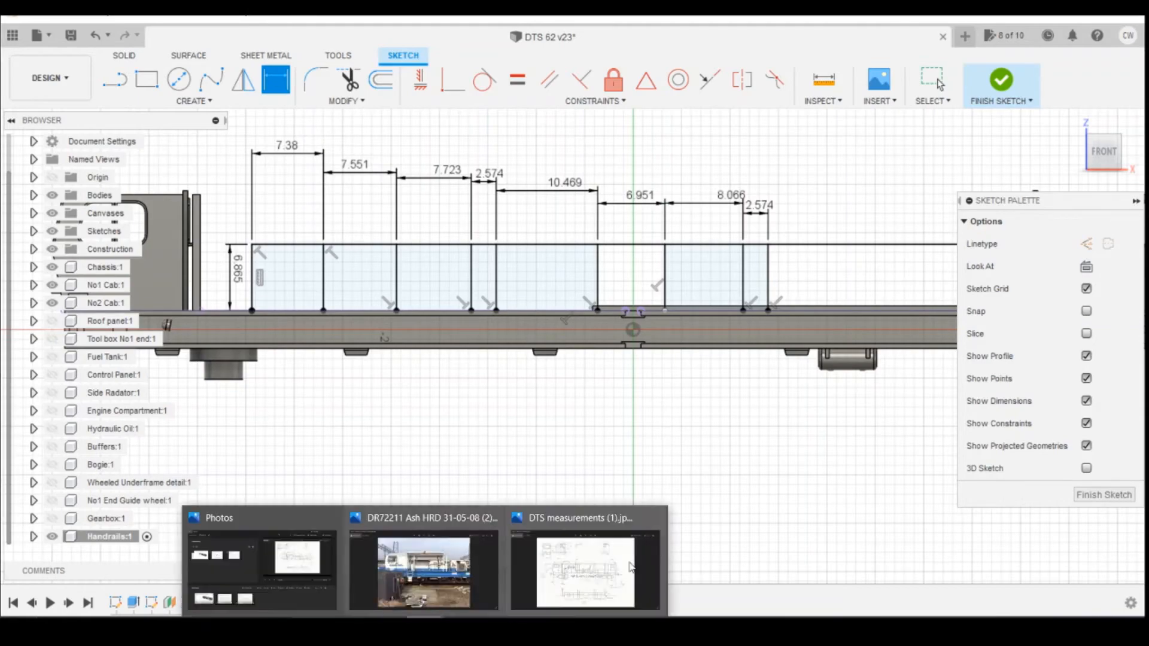
pyautogui.click(614, 565)
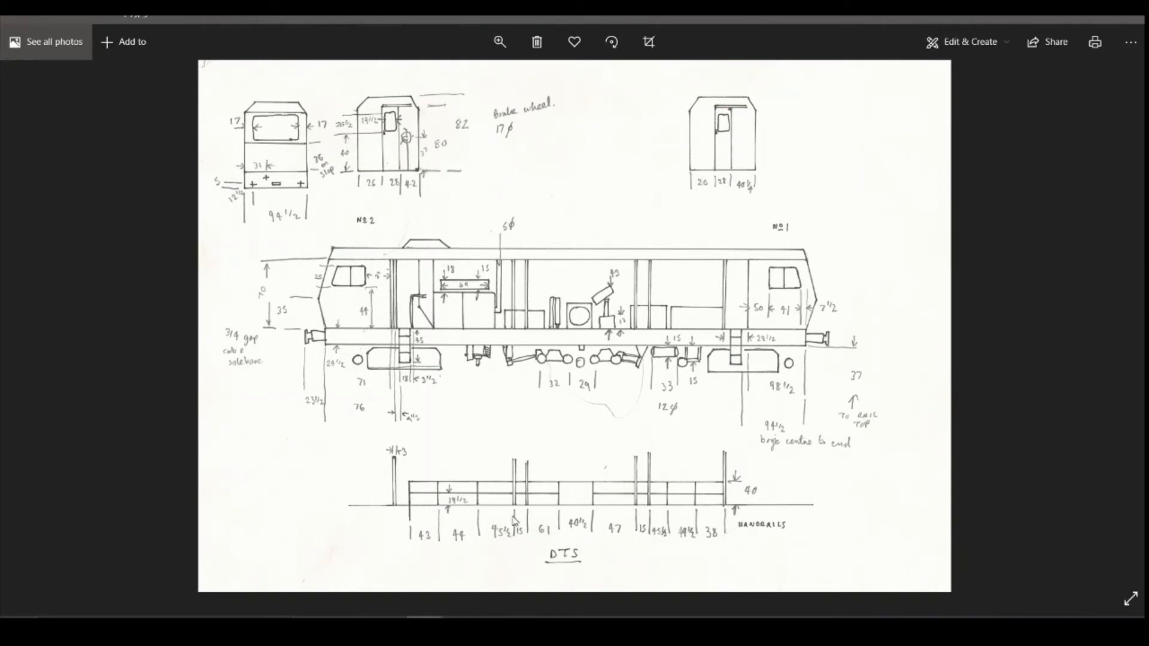
pyautogui.click(500, 630)
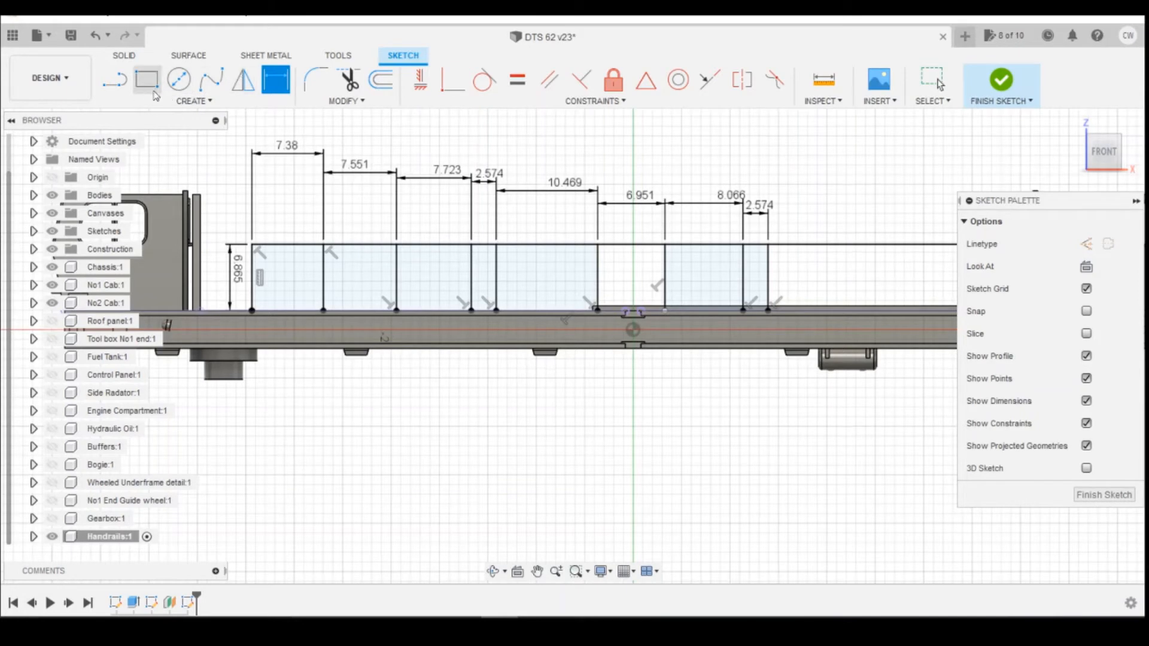
pyautogui.press('l')
pyautogui.click(841, 244)
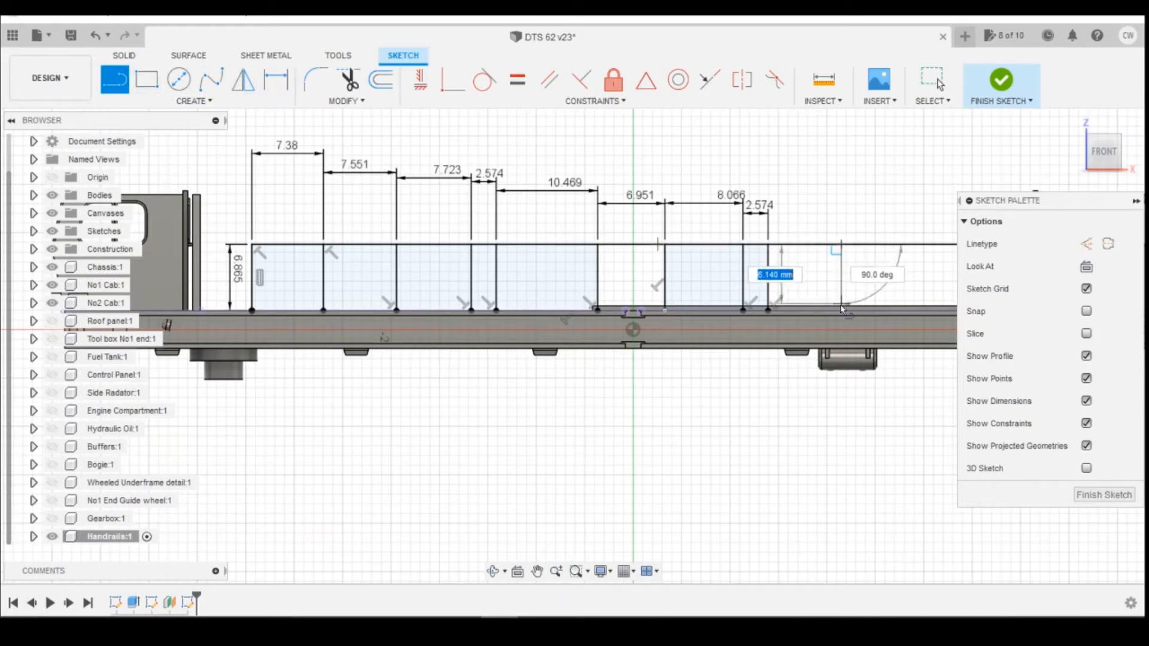
pyautogui.click(843, 310)
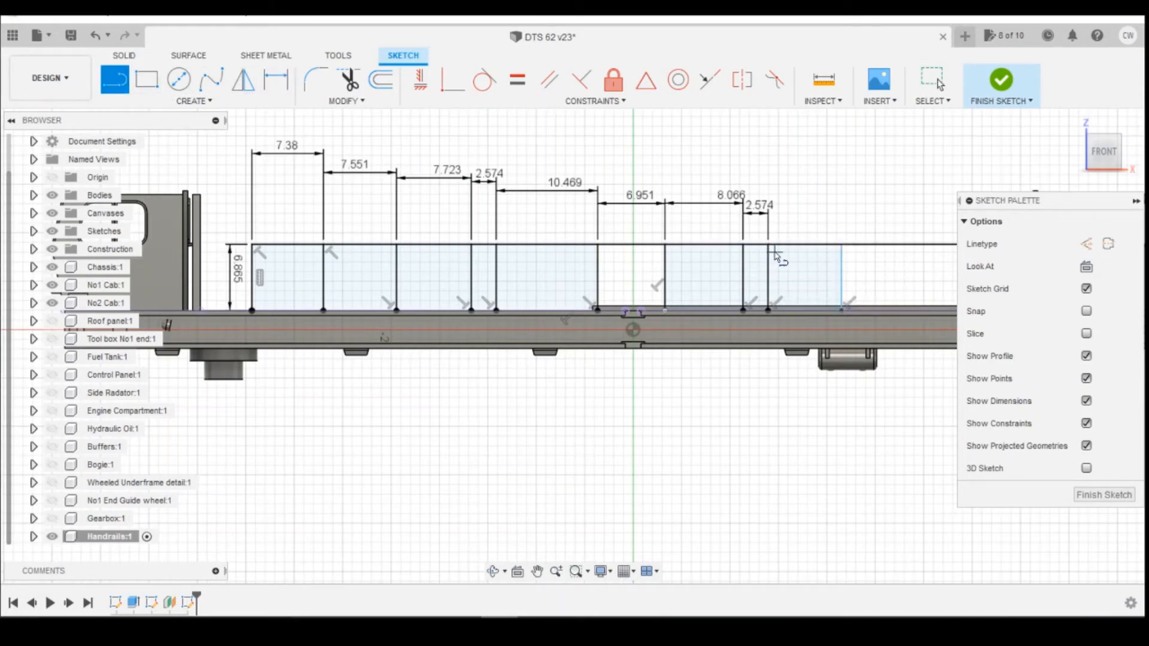
# Dimension the horizontal spacing between the ninth and tenth posts as 7.723 mm.
pyautogui.press('d')
pyautogui.click(842, 278)
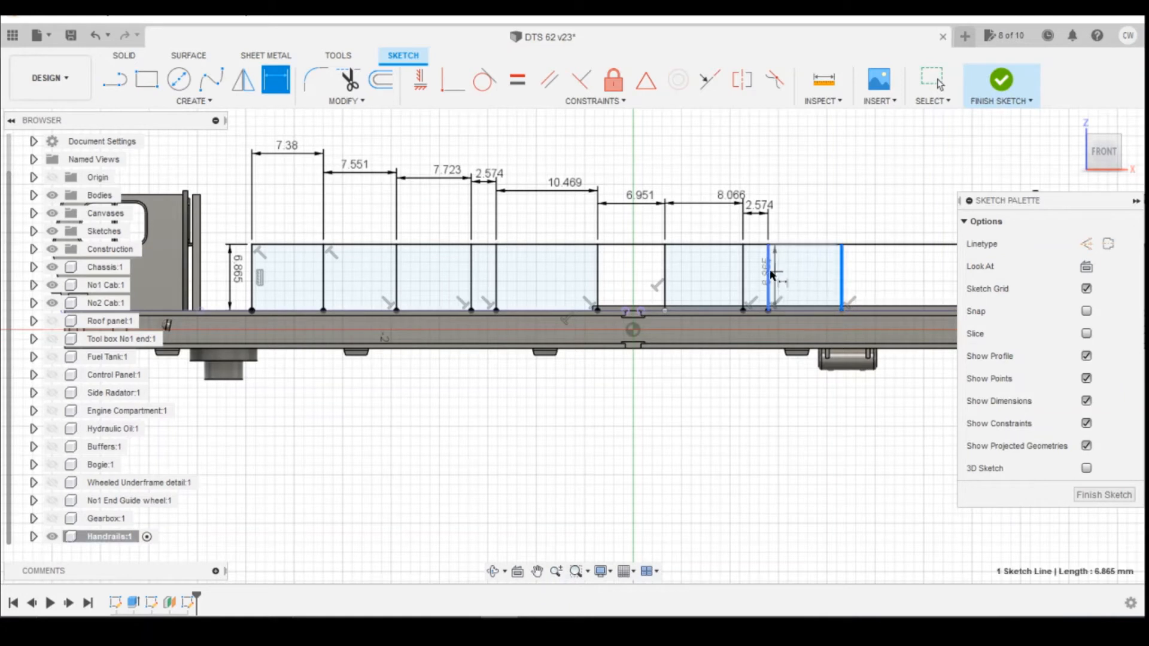
pyautogui.click(769, 269)
pyautogui.click(852, 236)
pyautogui.write('7.723')
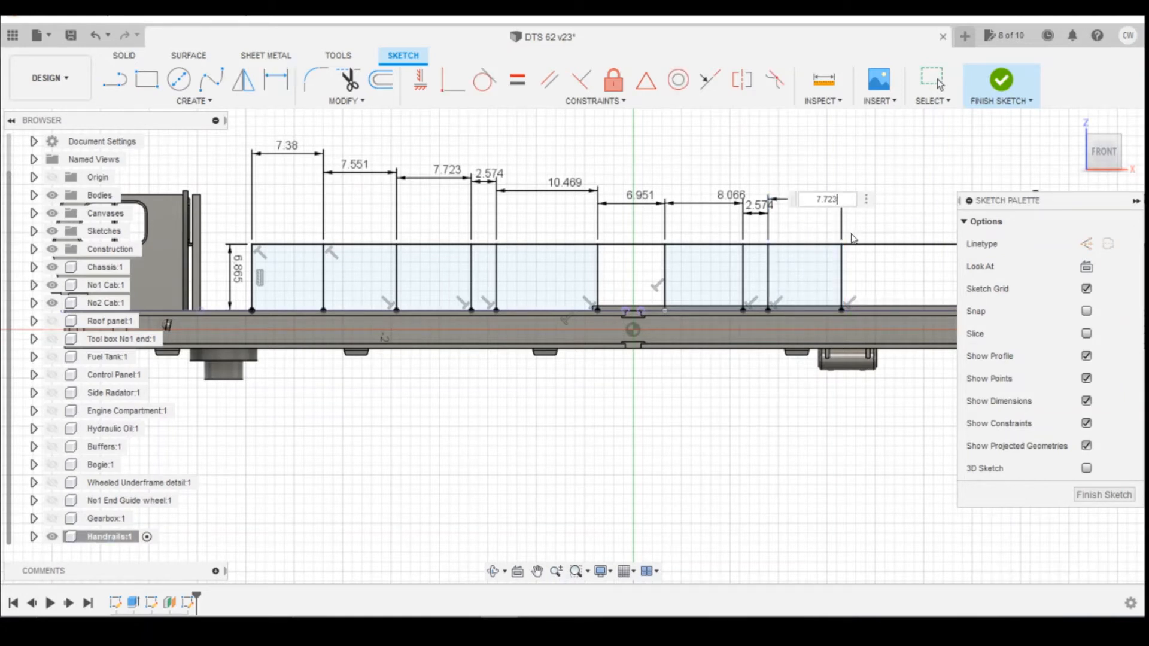
pyautogui.press('Return')
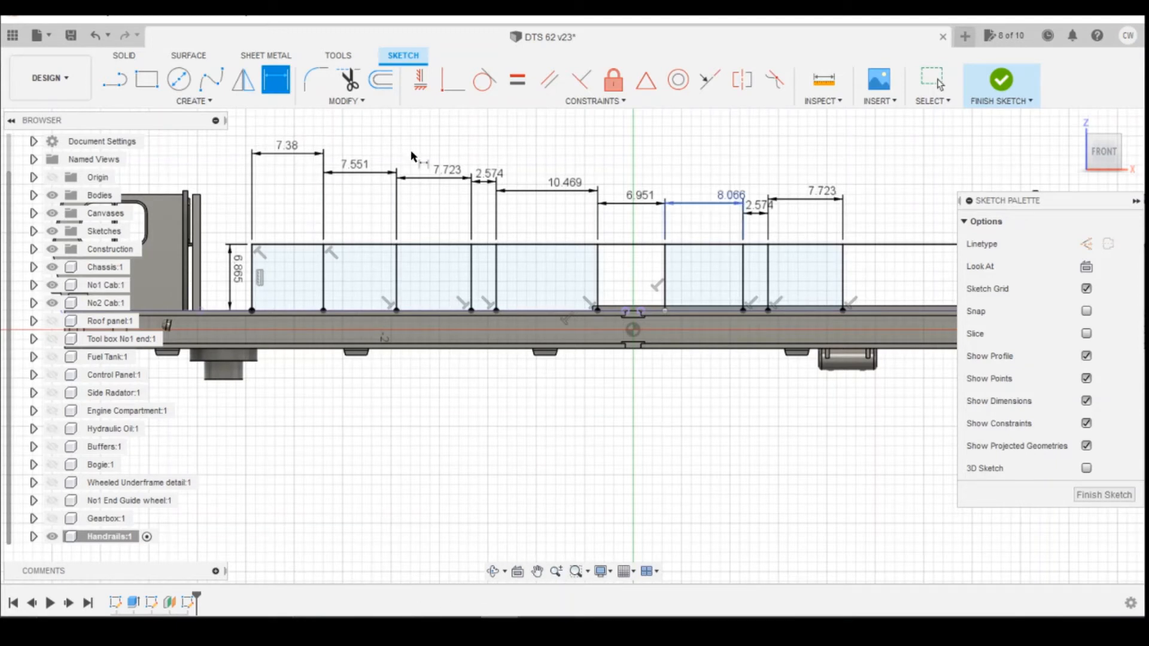
# Draw an eleventh vertical post from the rail line down to the deck edge, right of the tenth.
pyautogui.click(127, 90)
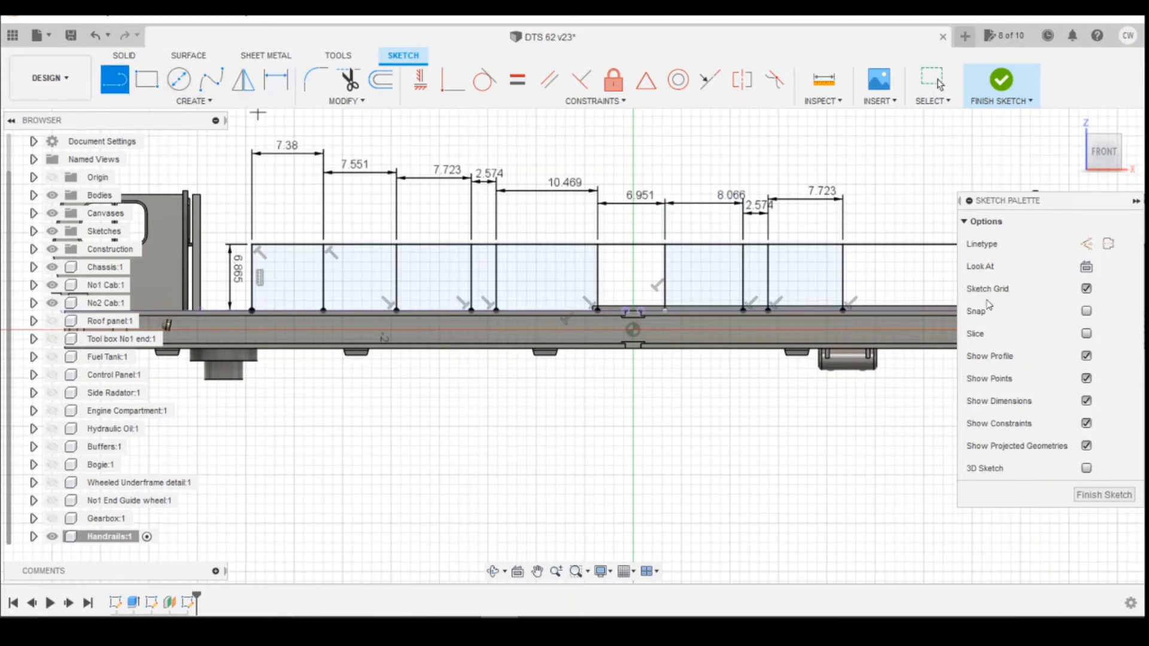
pyautogui.click(927, 245)
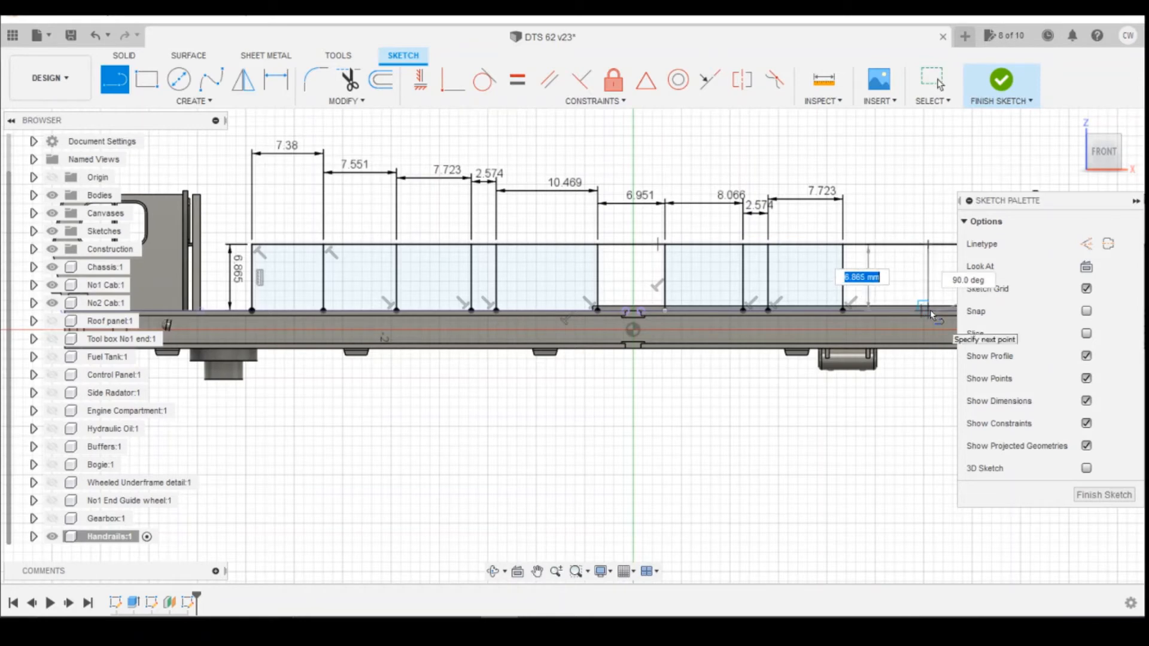
pyautogui.click(927, 309)
pyautogui.press('Escape')
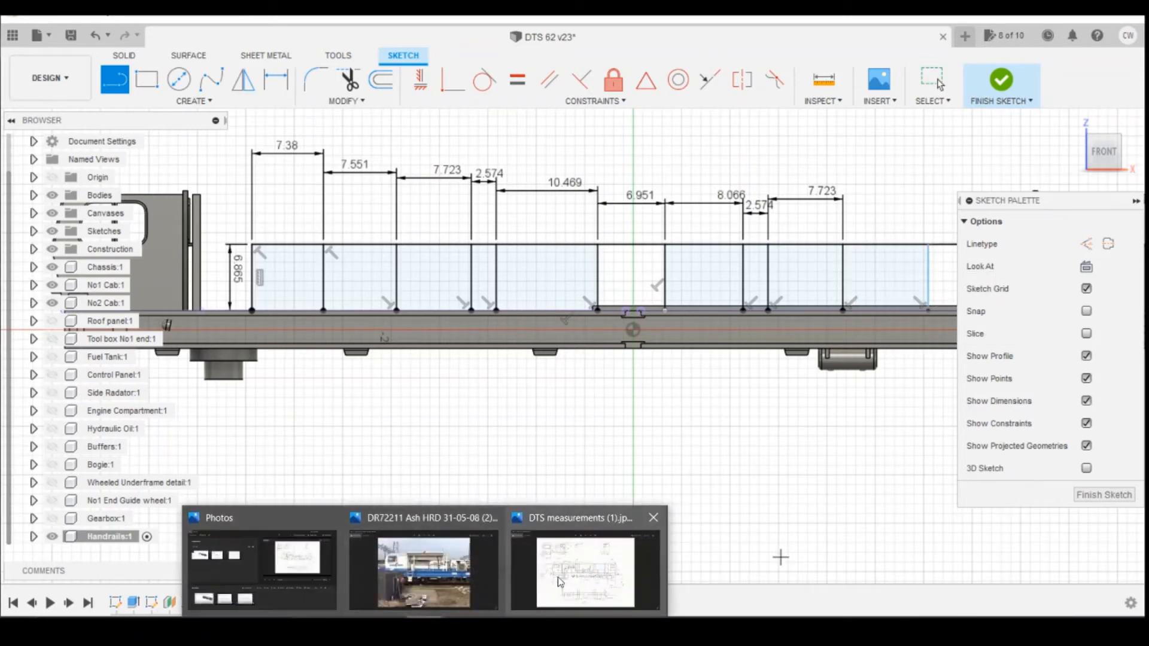
# Check the reference drawing and dimension the spacing between the tenth and eleventh posts as 7.551 mm.
pyautogui.click(568, 569)
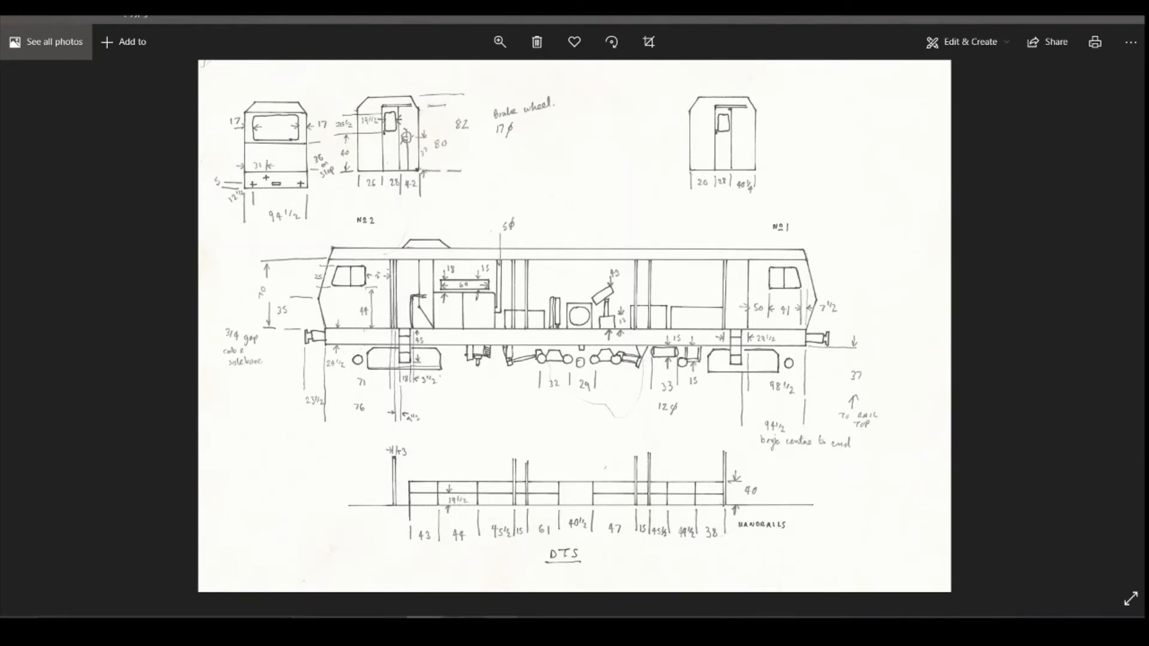
pyautogui.click(500, 628)
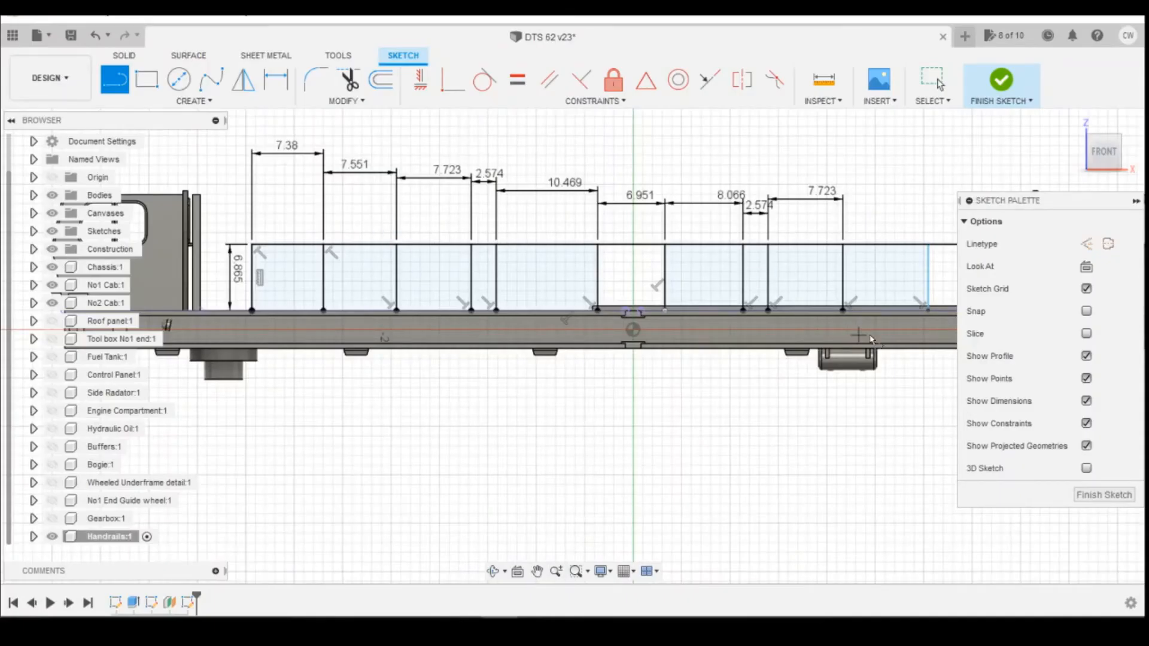
pyautogui.press('d')
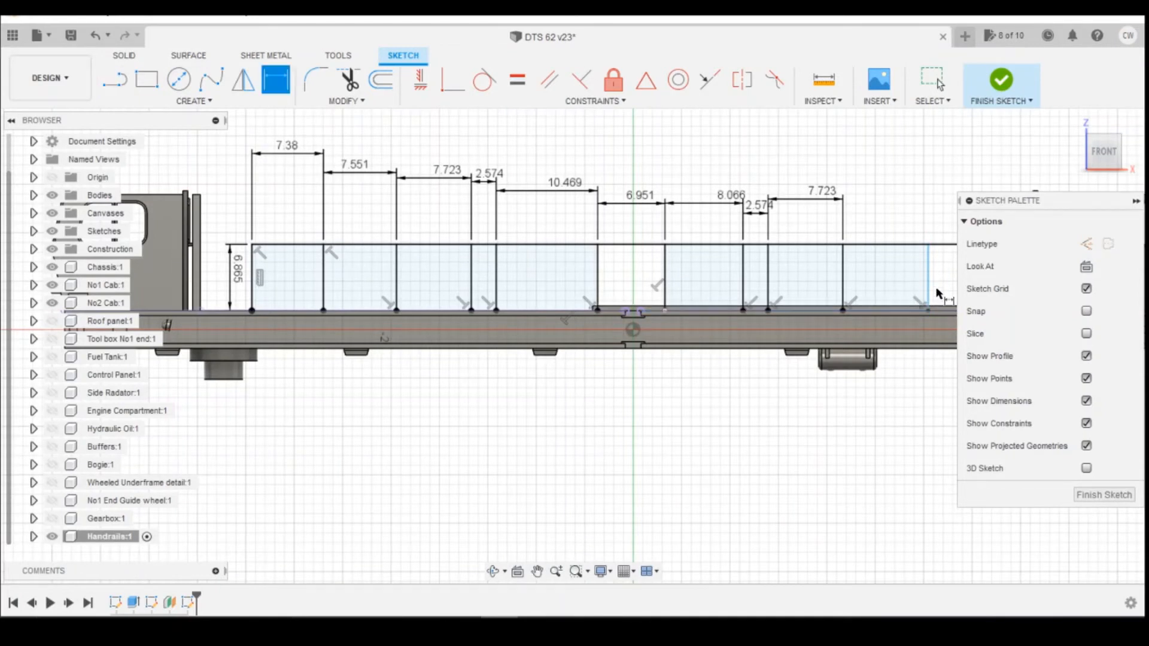
pyautogui.click(929, 269)
pyautogui.click(844, 281)
pyautogui.click(851, 226)
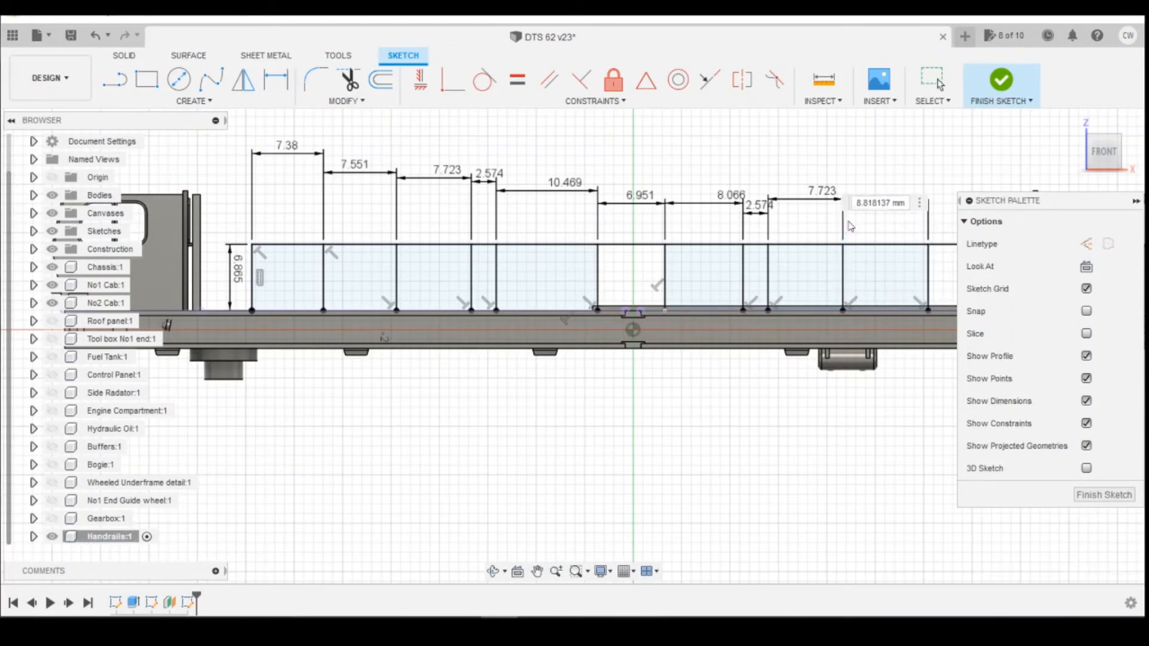
pyautogui.write('7.551')
pyautogui.press('Return')
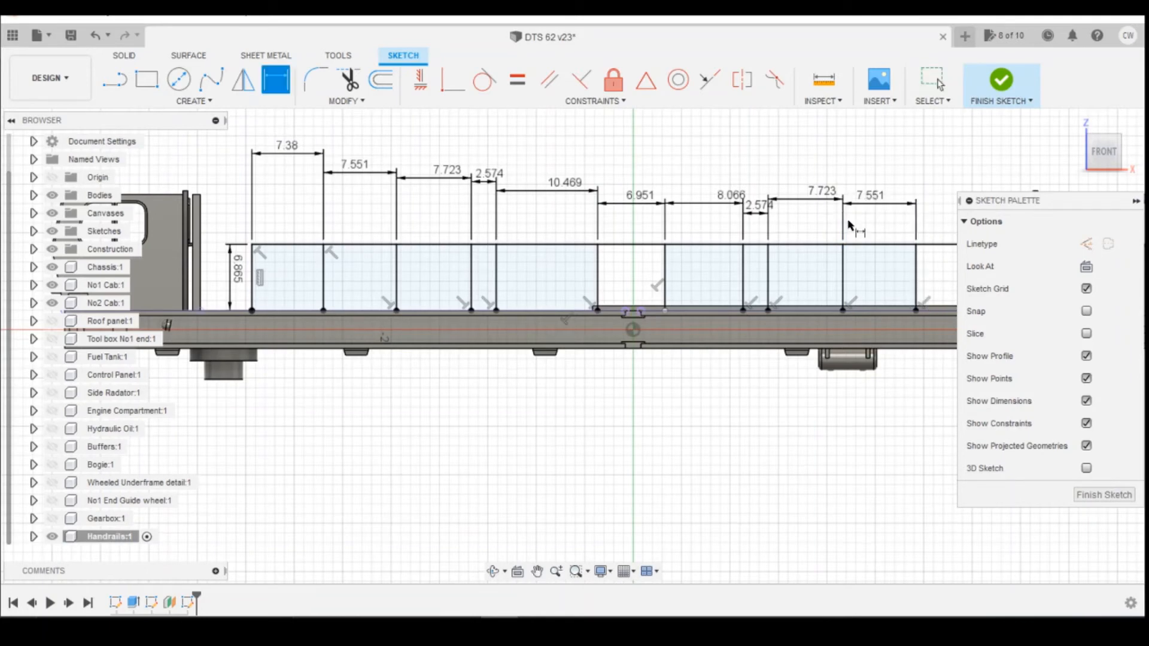
# Draw a twelfth vertical post from the rail line down to the deck edge, right of the eleventh.
pyautogui.scroll(-5, 799, 225)
pyautogui.scroll(3, 873, 274)
pyautogui.scroll(-2, 742, 316)
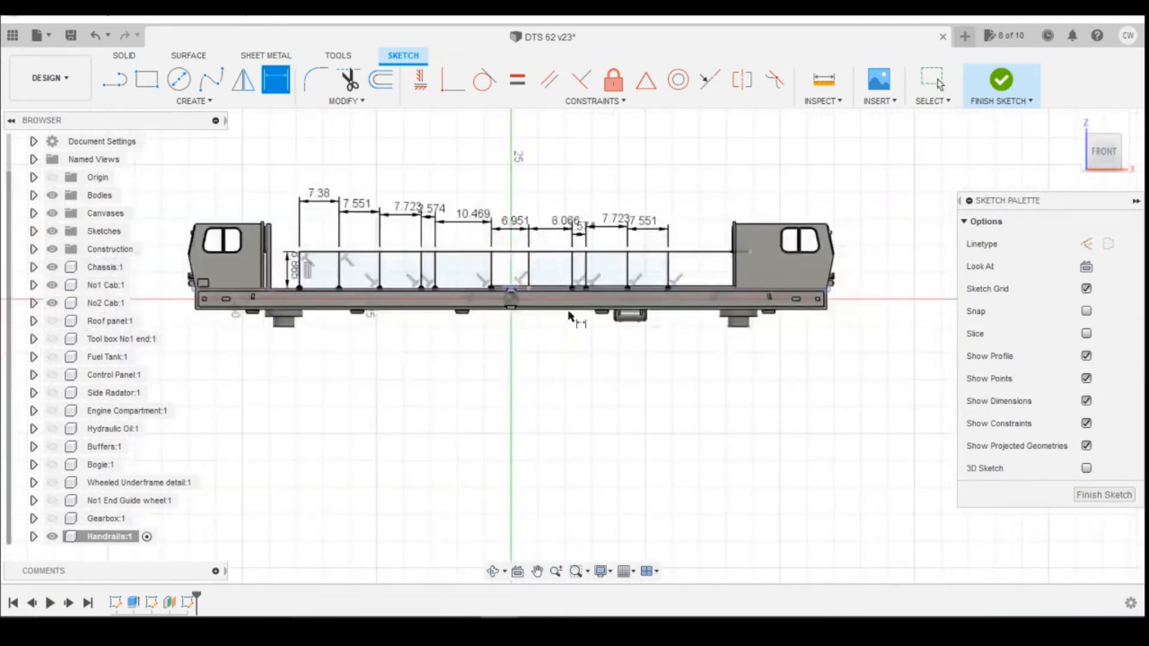
pyautogui.scroll(1, 530, 313)
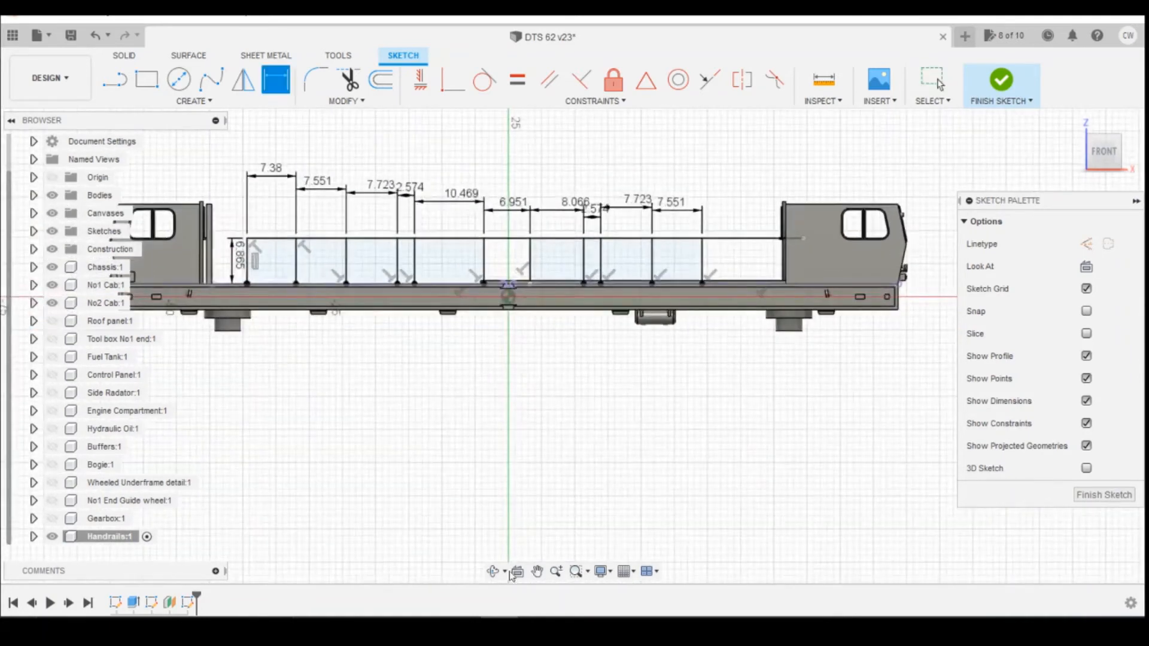
pyautogui.click(114, 79)
pyautogui.click(750, 240)
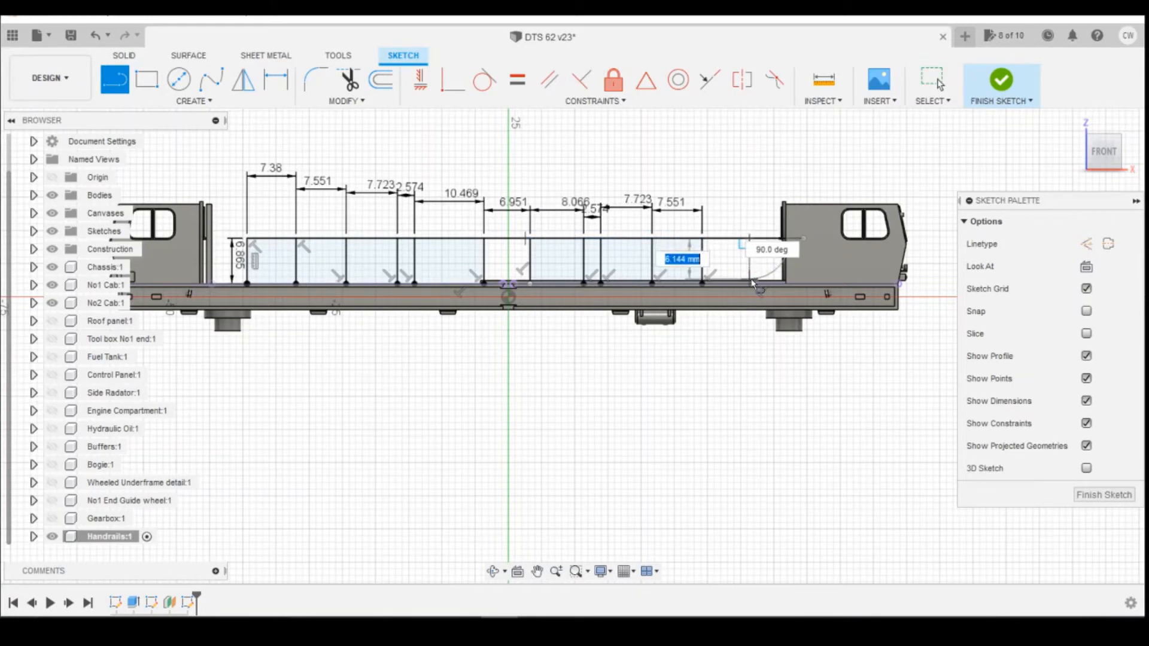
pyautogui.doubleClick(750, 281)
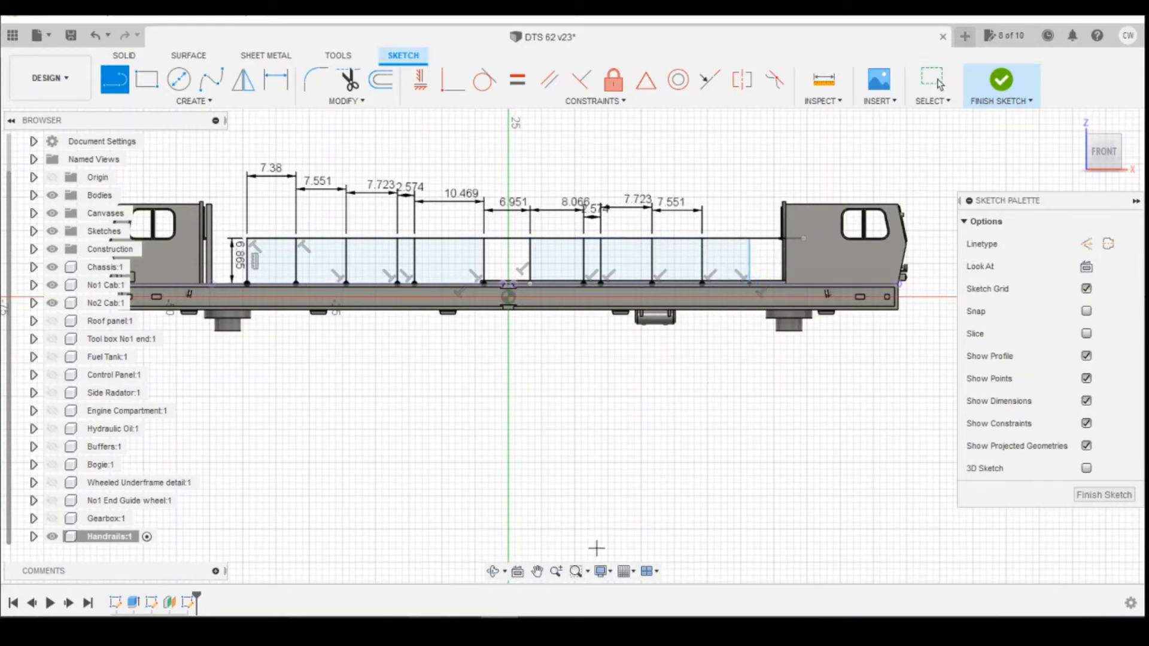
# Convert 38 inches to millimetres in the unit converter.
pyautogui.moveTo(464, 616)
pyautogui.click(623, 595)
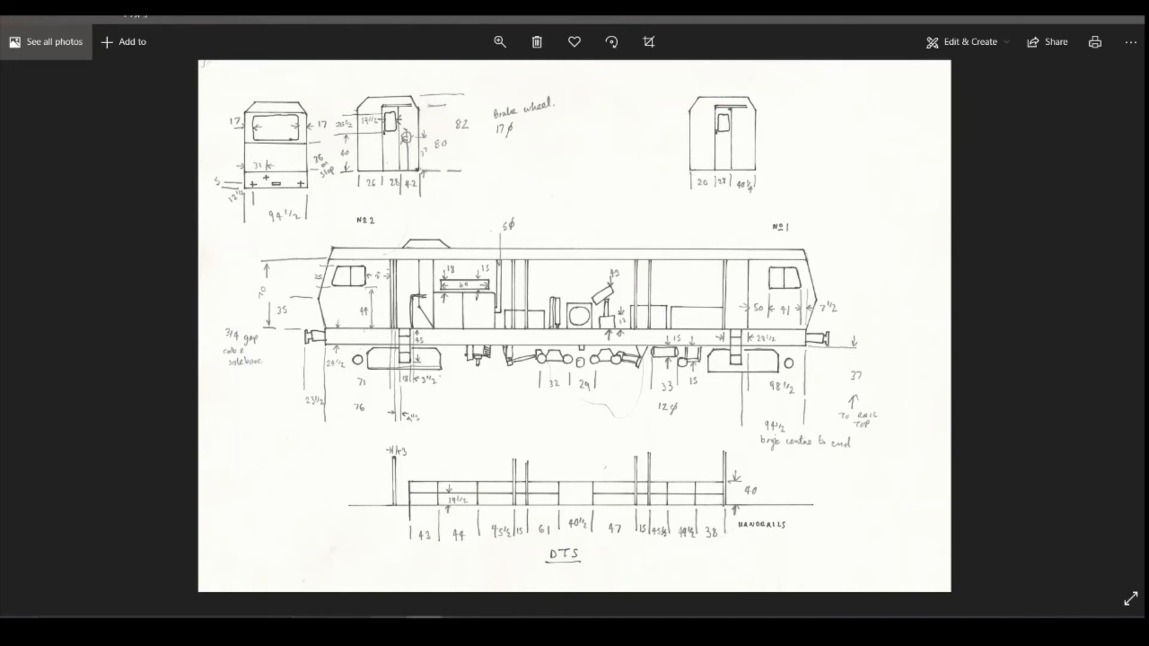
pyautogui.hotkey('alt', 'Tab')
pyautogui.moveTo(175, 266); pyautogui.dragTo(114, 273)
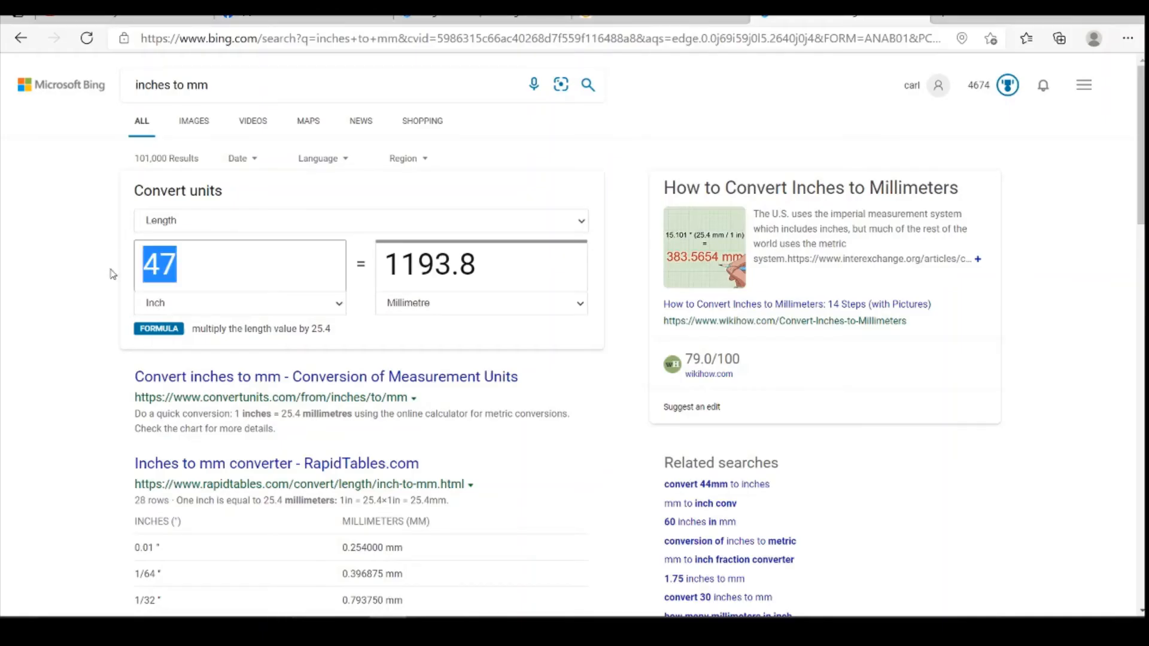
pyautogui.write('38')
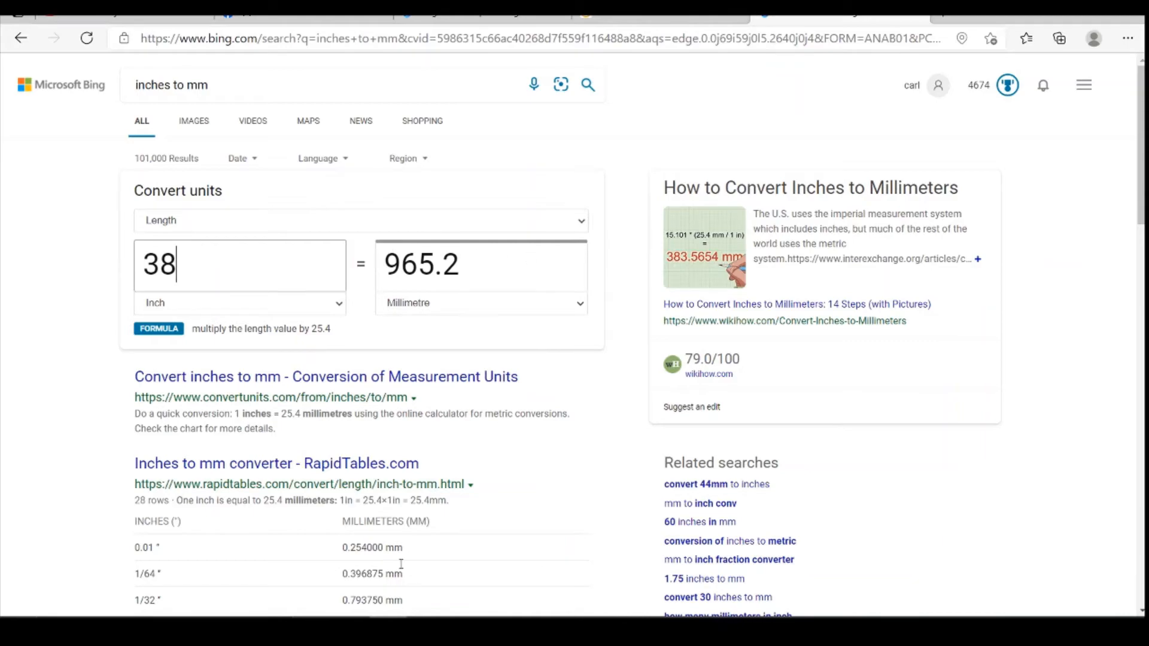
pyautogui.hotkey('alt', 'Tab')
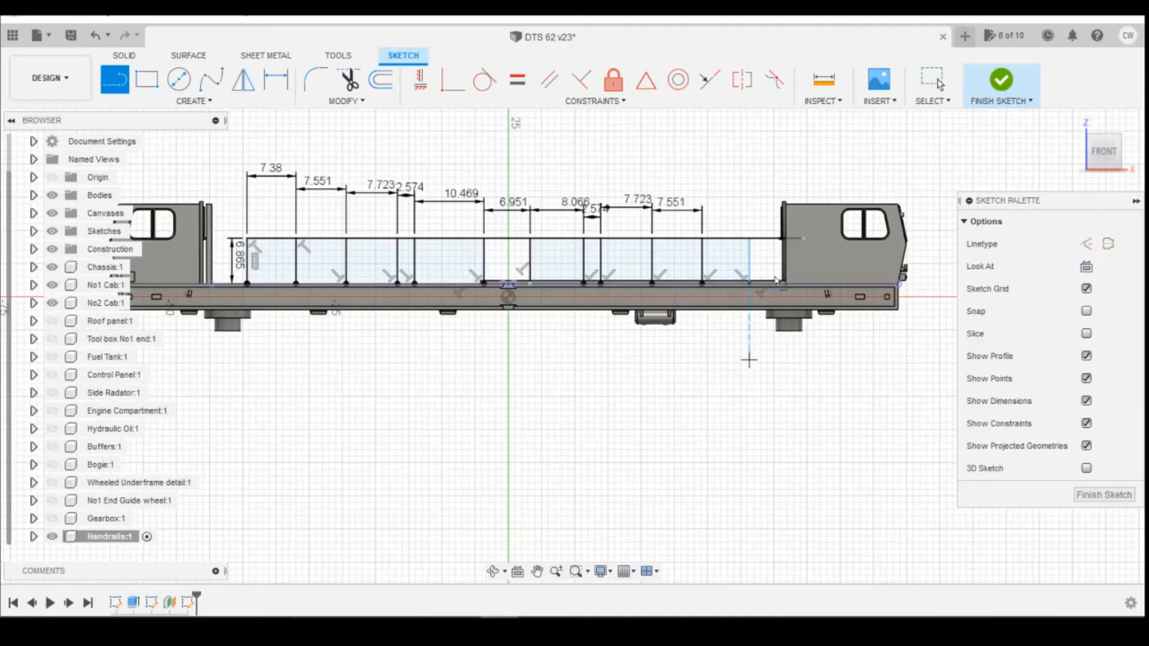
# Dimension the spacing between the eleventh and twelfth posts using the expression 965.2/148 mm.
pyautogui.press('d')
pyautogui.click(749, 259)
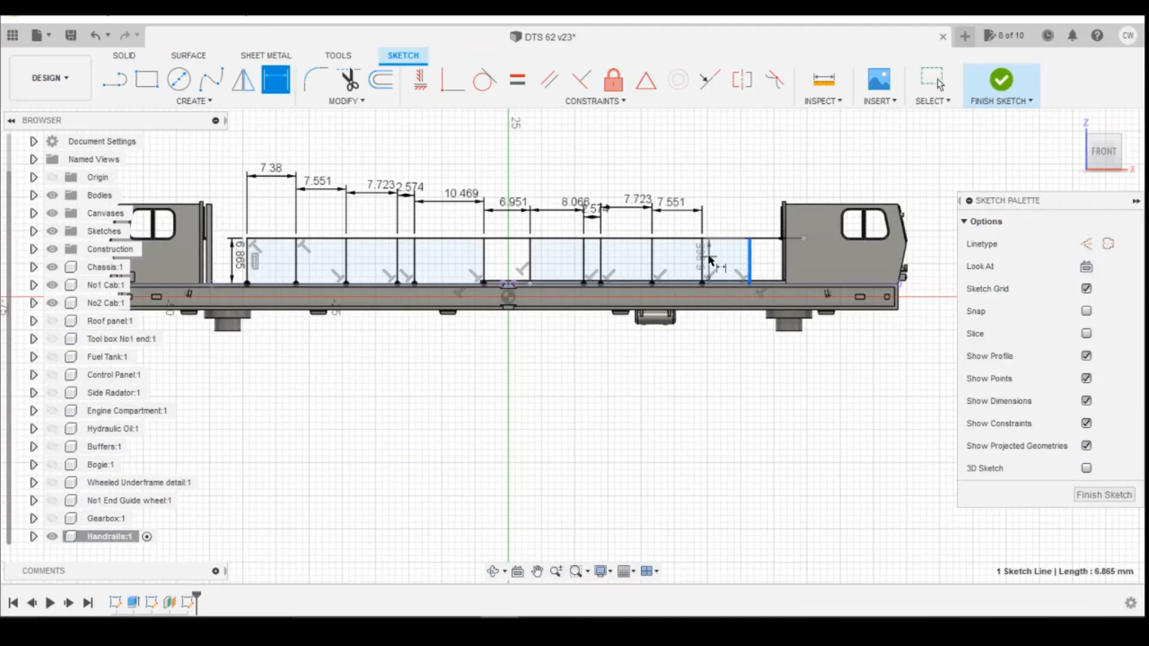
pyautogui.click(703, 258)
pyautogui.click(735, 214)
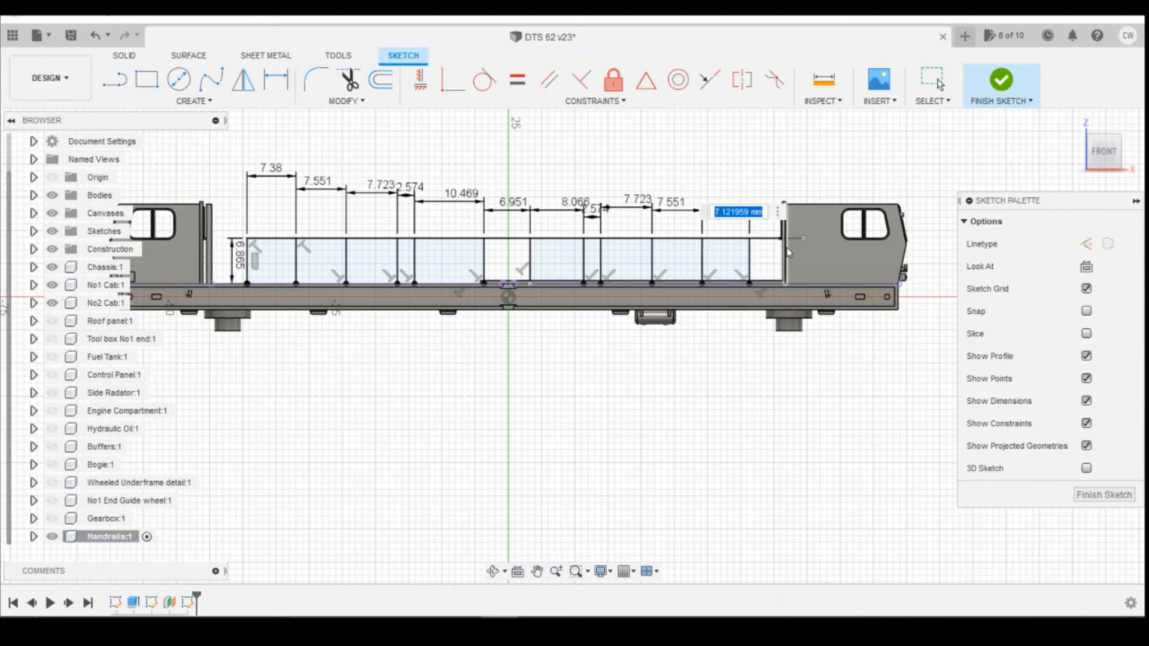
pyautogui.write('965.2/148')
pyautogui.press('Return')
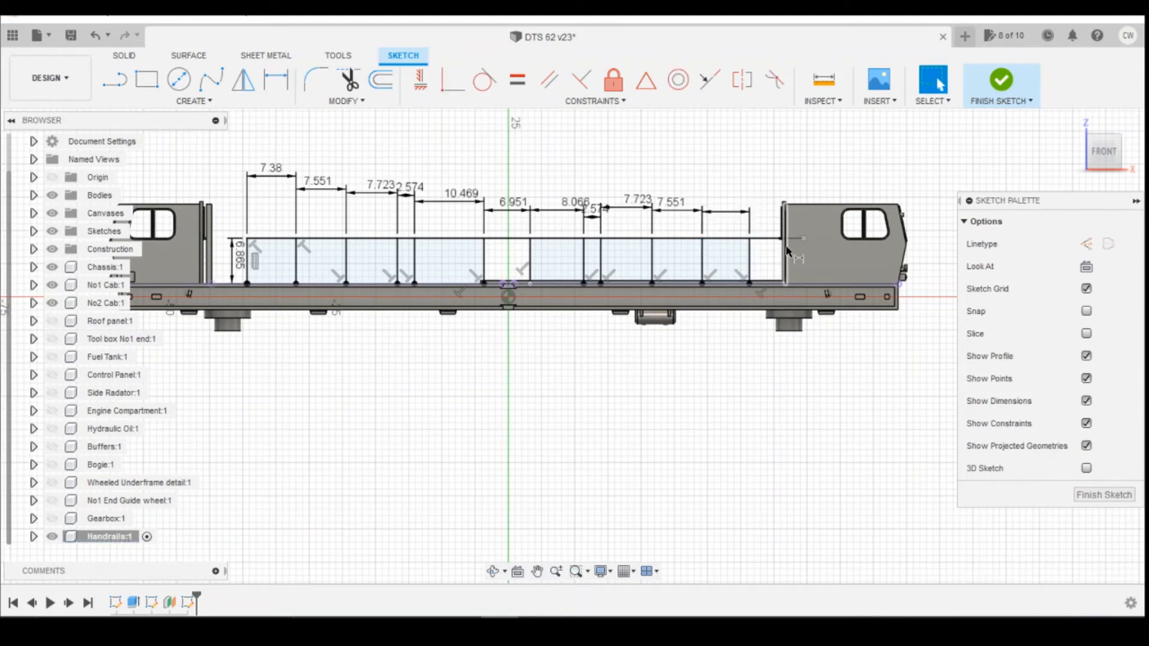
# Trim away the rail line's overhanging segment beyond the twelfth post near the cab.
pyautogui.press('d')
pyautogui.scroll(3, 718, 210)
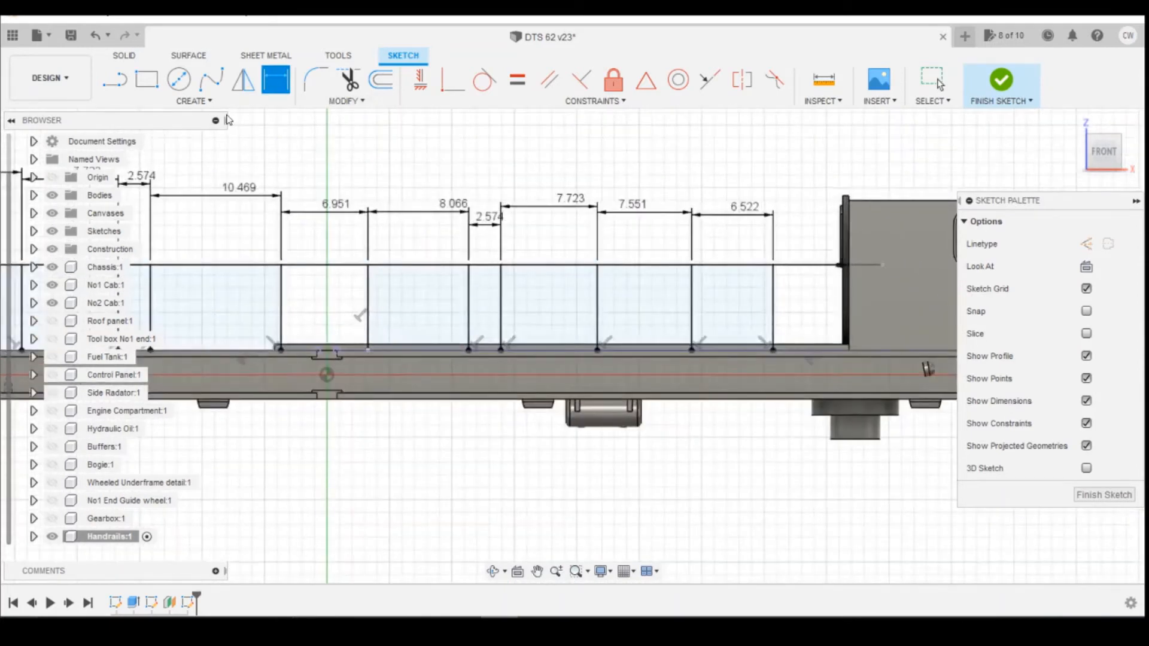
pyautogui.click(349, 79)
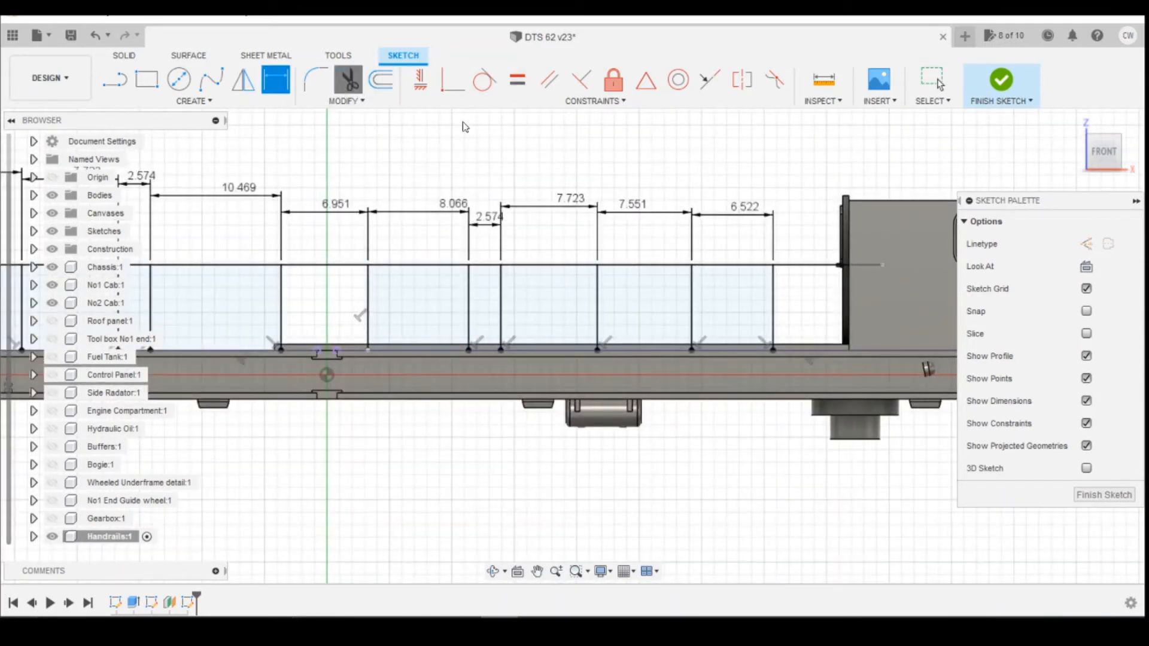
pyautogui.click(815, 271)
pyautogui.scroll(-3, 829, 312)
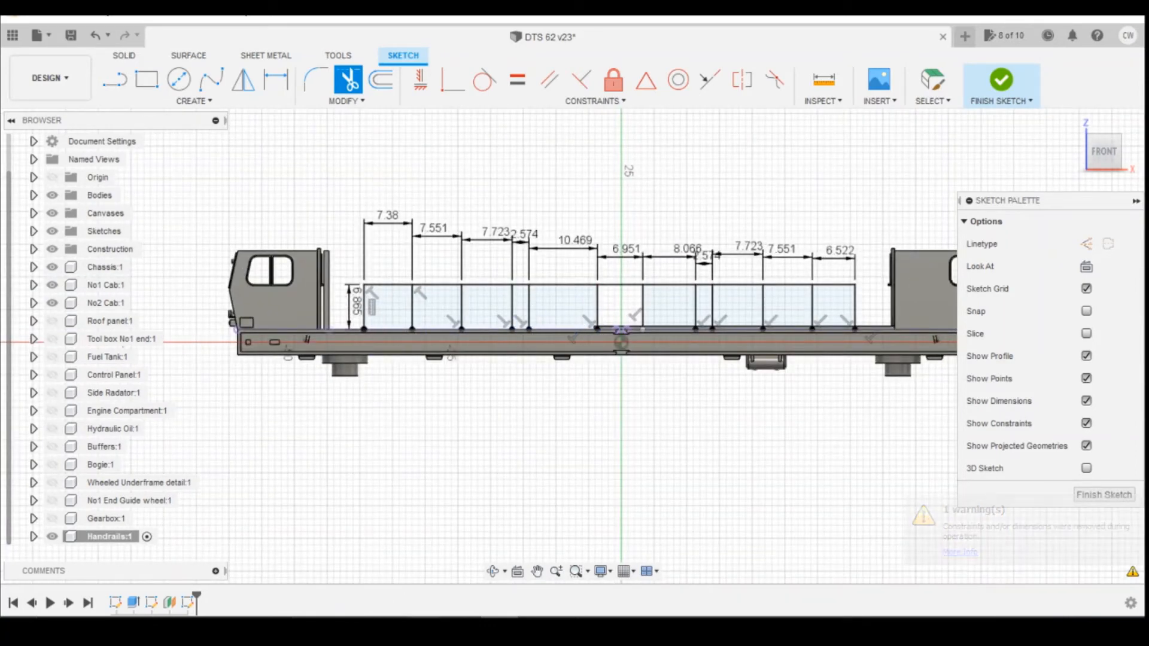
# Switch to the Photos viewer and browse the reference photos of the Balfour Beatty machine's handrails.
pyautogui.click(412, 554)
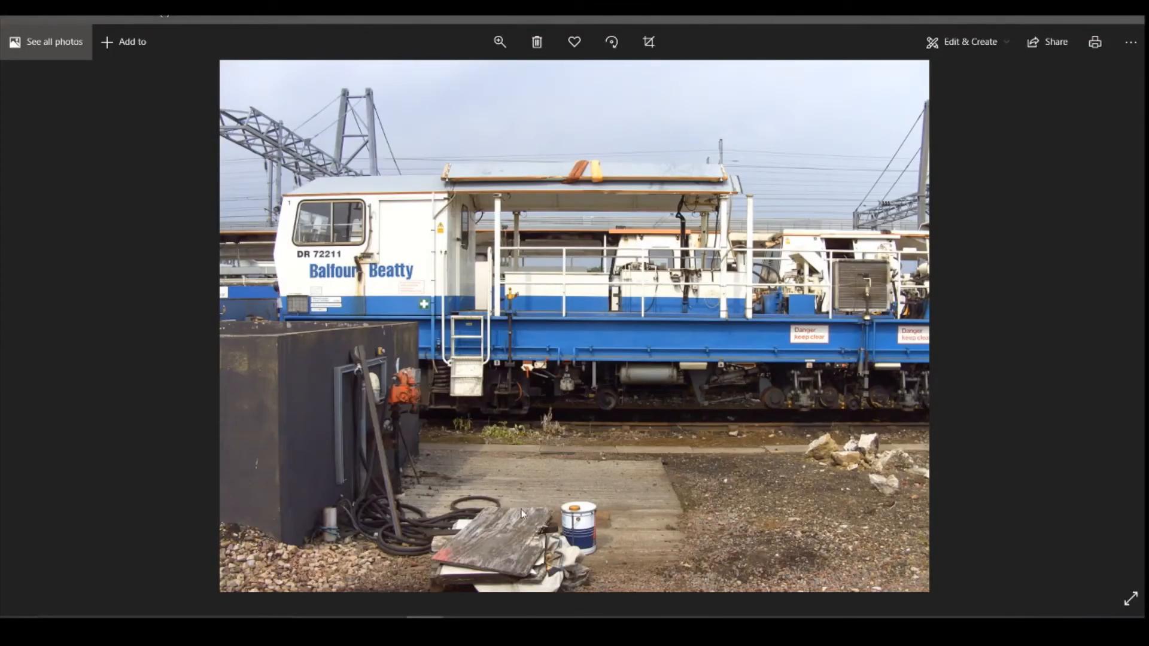
pyautogui.scroll(-4, 601, 336)
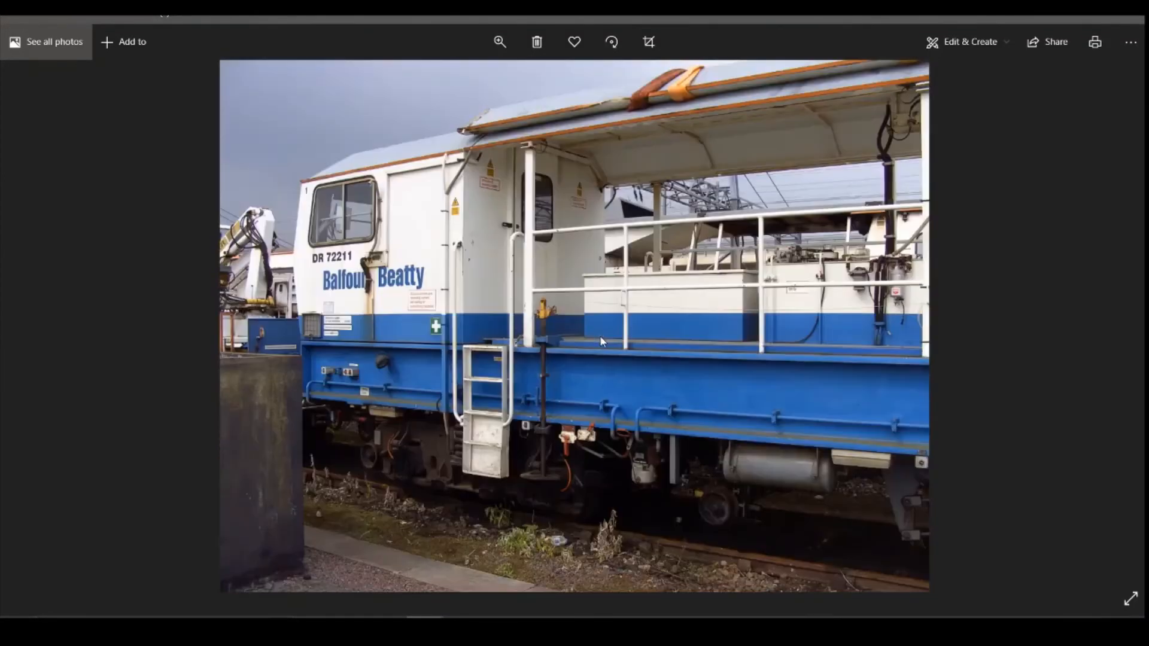
pyautogui.scroll(-1, 601, 341)
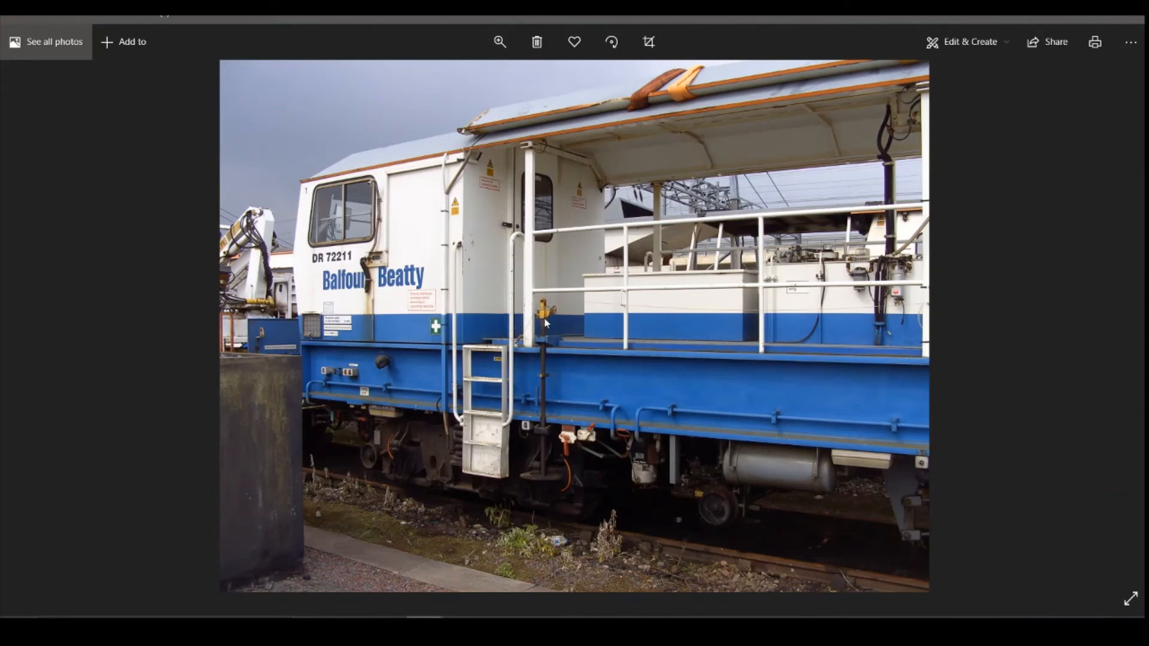
pyautogui.scroll(-4, 665, 325)
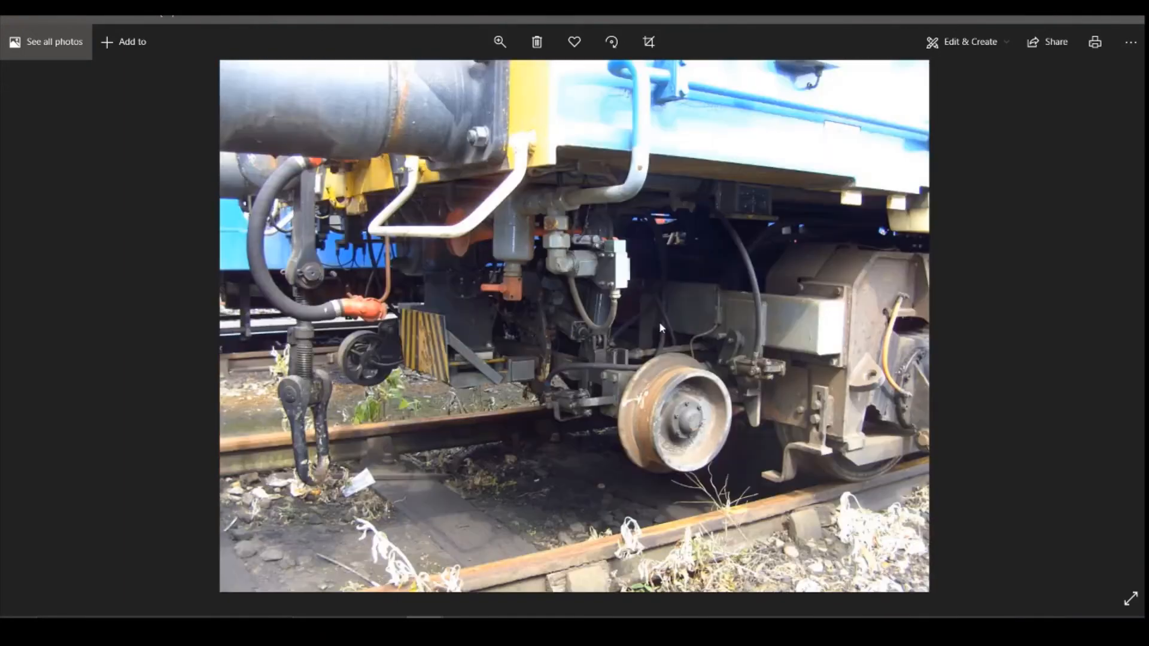
pyautogui.scroll(-3, 652, 323)
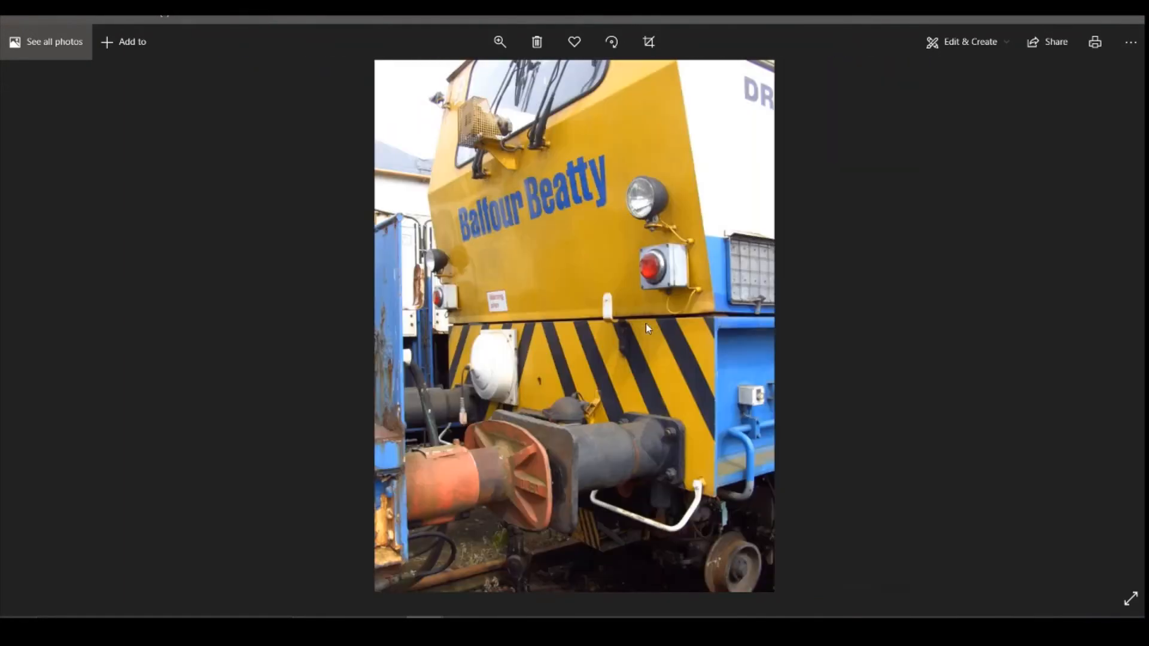
pyautogui.scroll(-4, 644, 330)
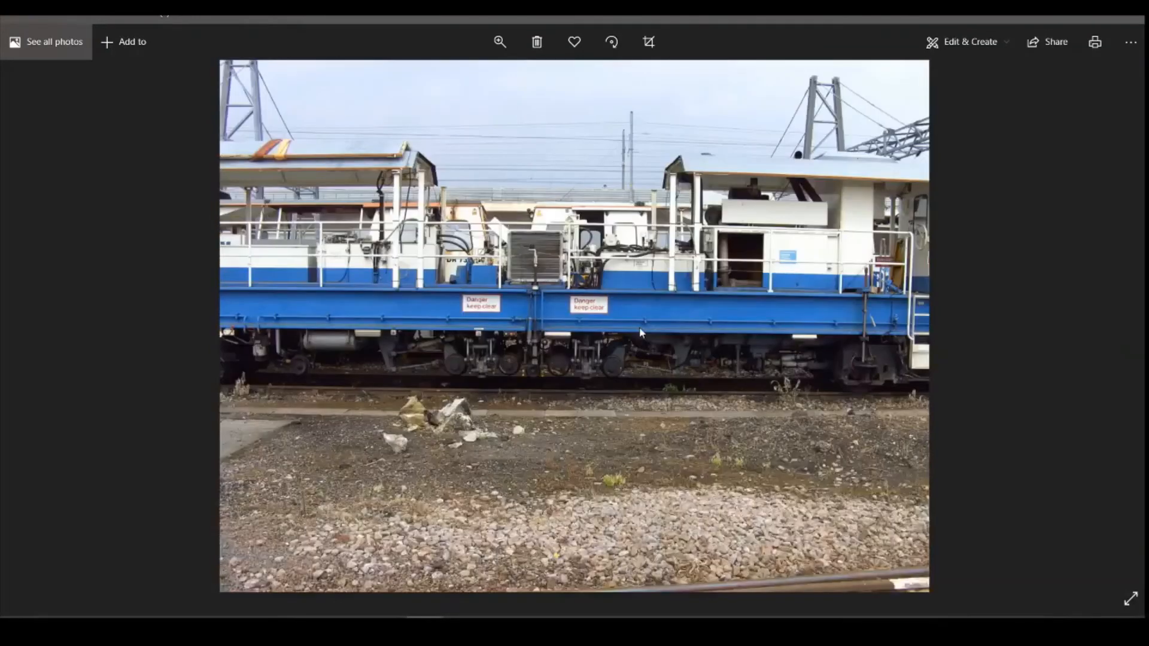
pyautogui.scroll(-3, 640, 333)
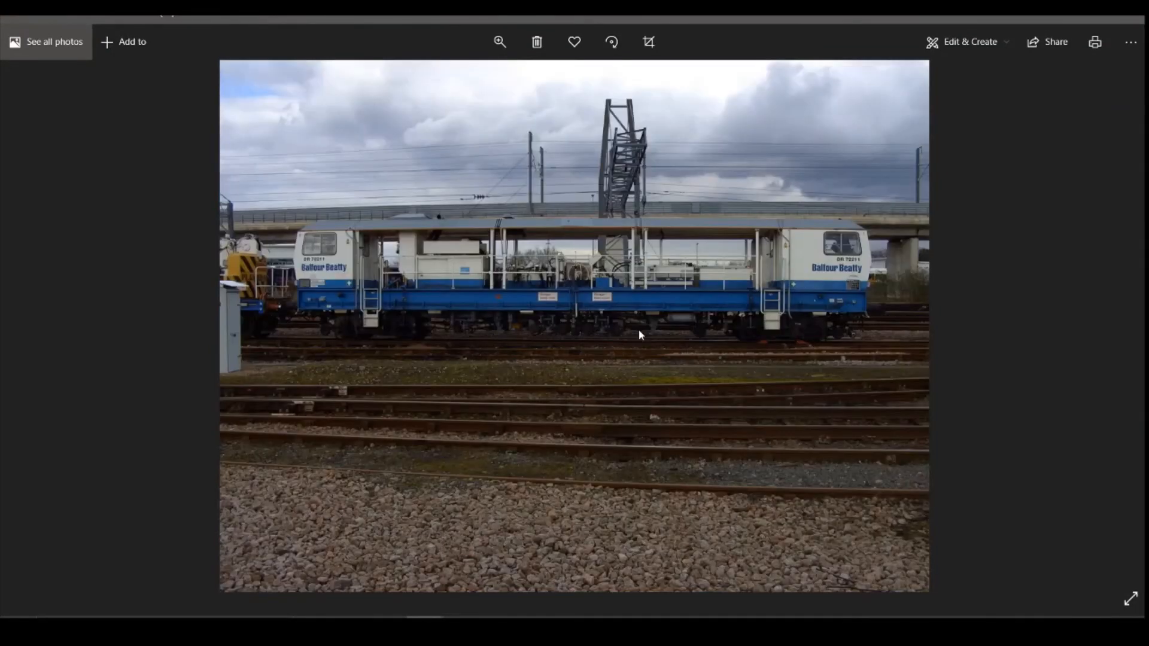
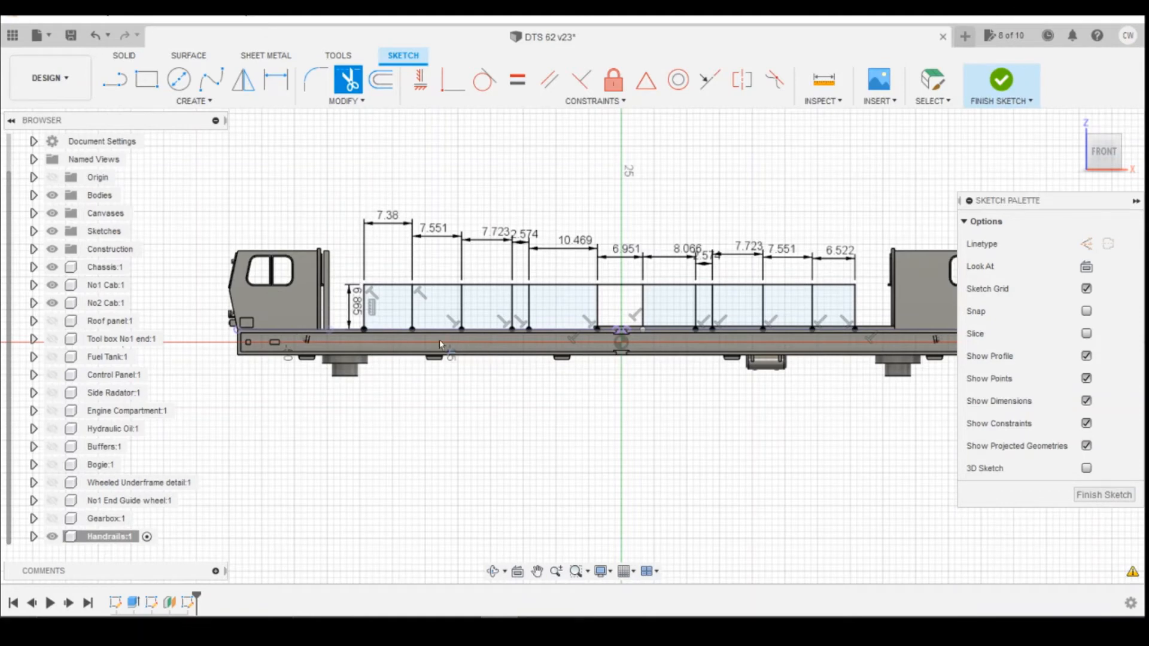
# Review the hand-drawn handrail reference sketch in the Photos viewer, then return to the design.
pyautogui.press('l')
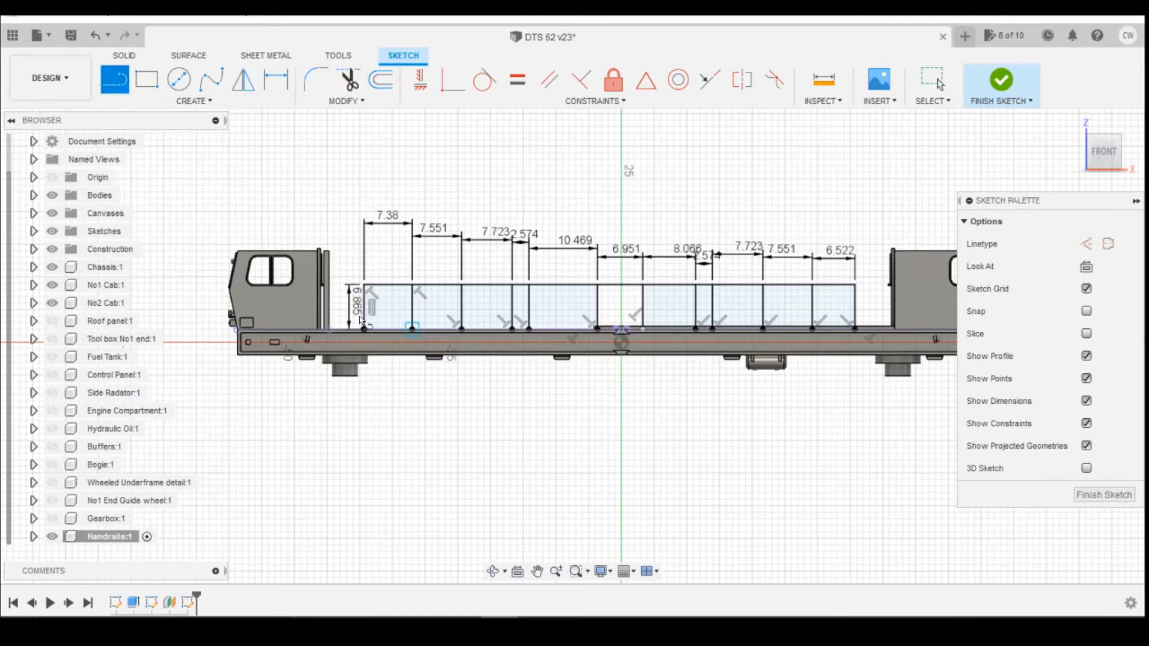
pyautogui.scroll(5, 366, 300)
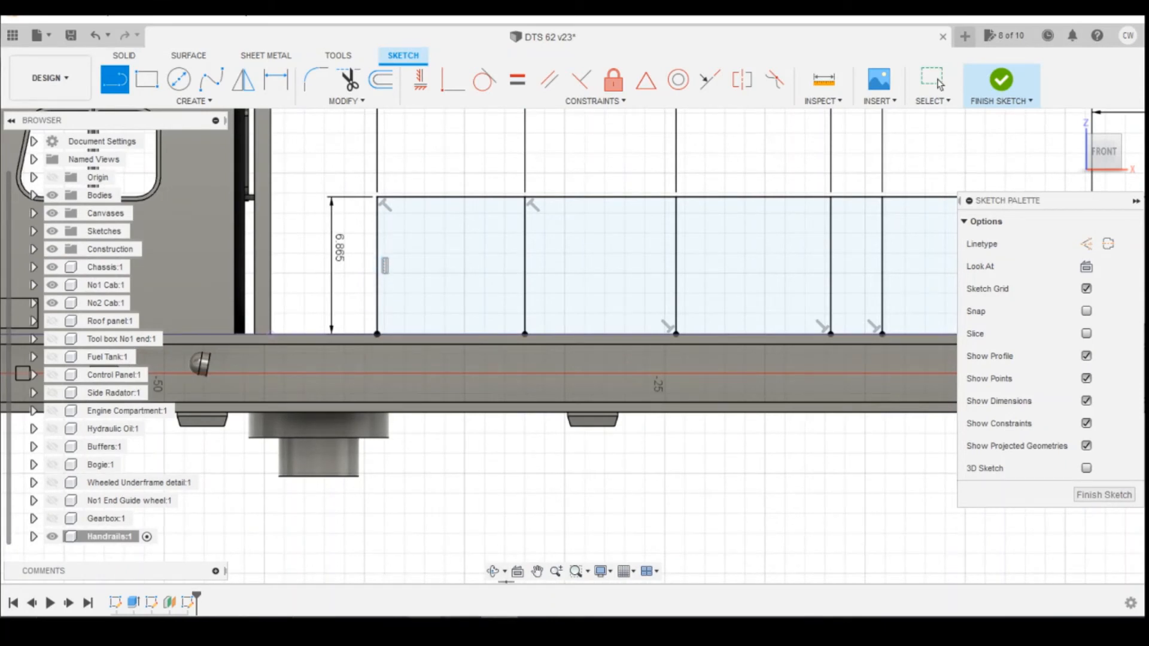
pyautogui.moveTo(469, 618)
pyautogui.click(264, 551)
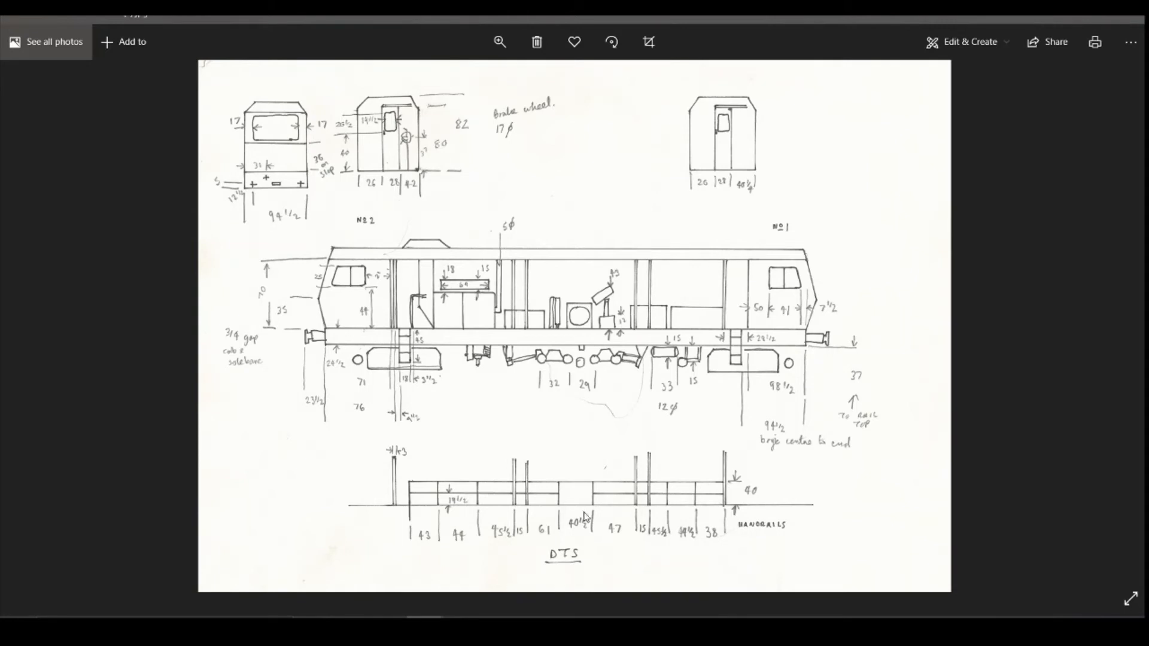
pyautogui.moveTo(498, 619)
pyautogui.click(500, 627)
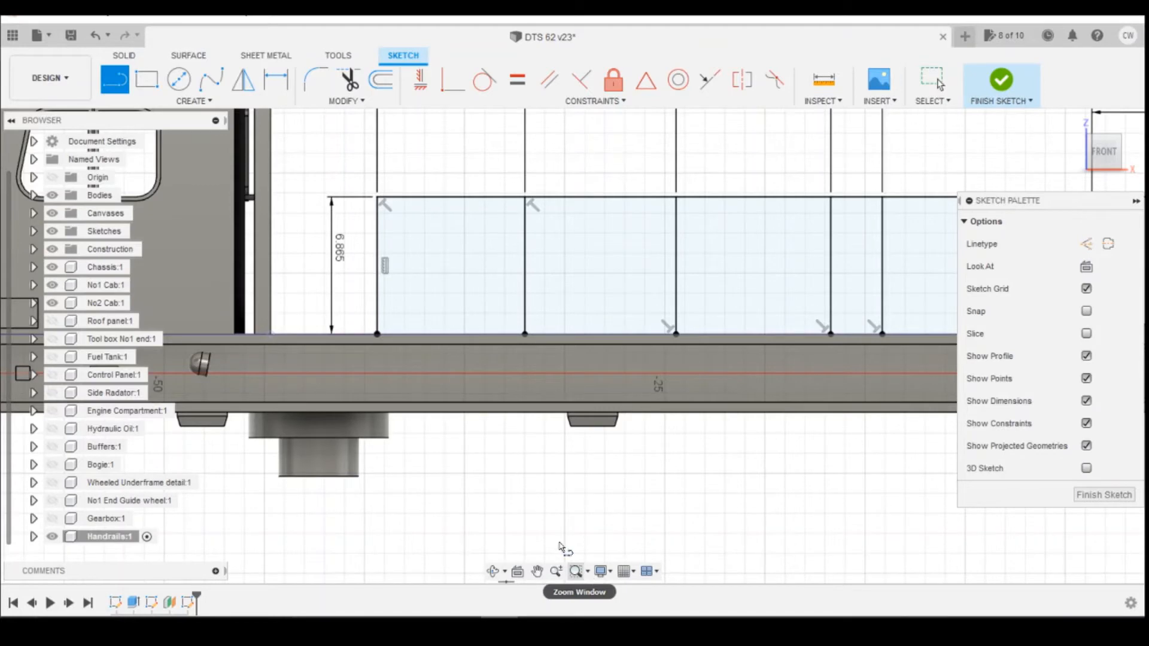
# Draw middle rail lines at about mid-height between the posts on both sides of the central gap.
pyautogui.click(377, 264)
pyautogui.scroll(-5, 498, 277)
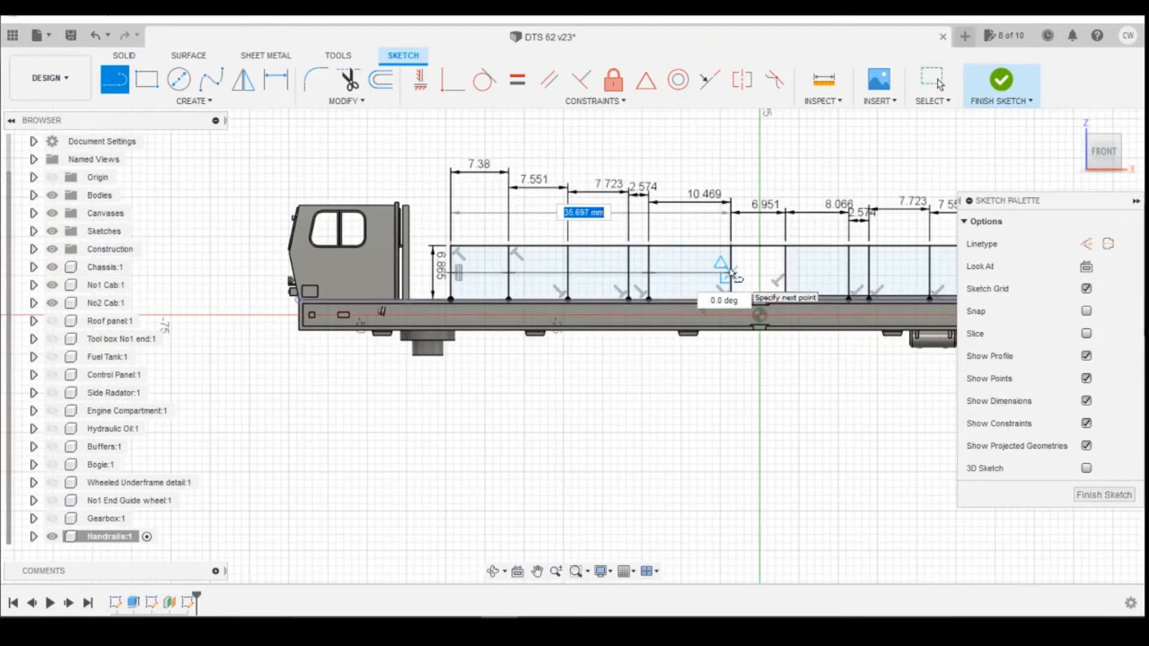
pyautogui.click(731, 274)
pyautogui.scroll(-1, 455, 321)
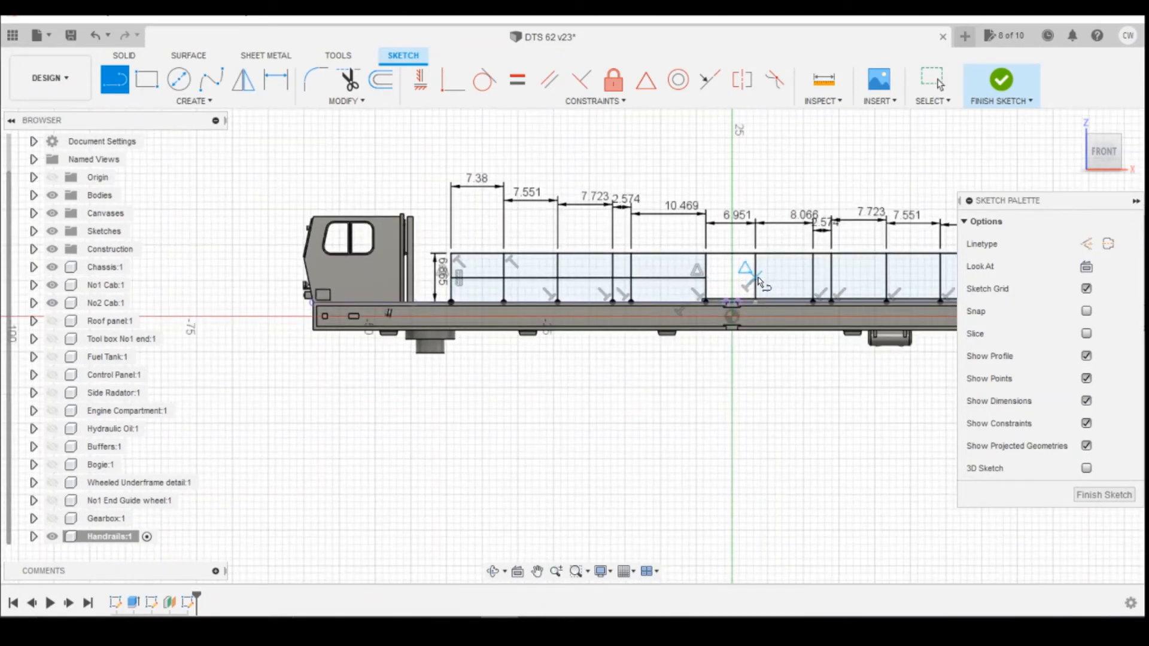
pyautogui.scroll(-3, 552, 306)
pyautogui.scroll(3, 835, 301)
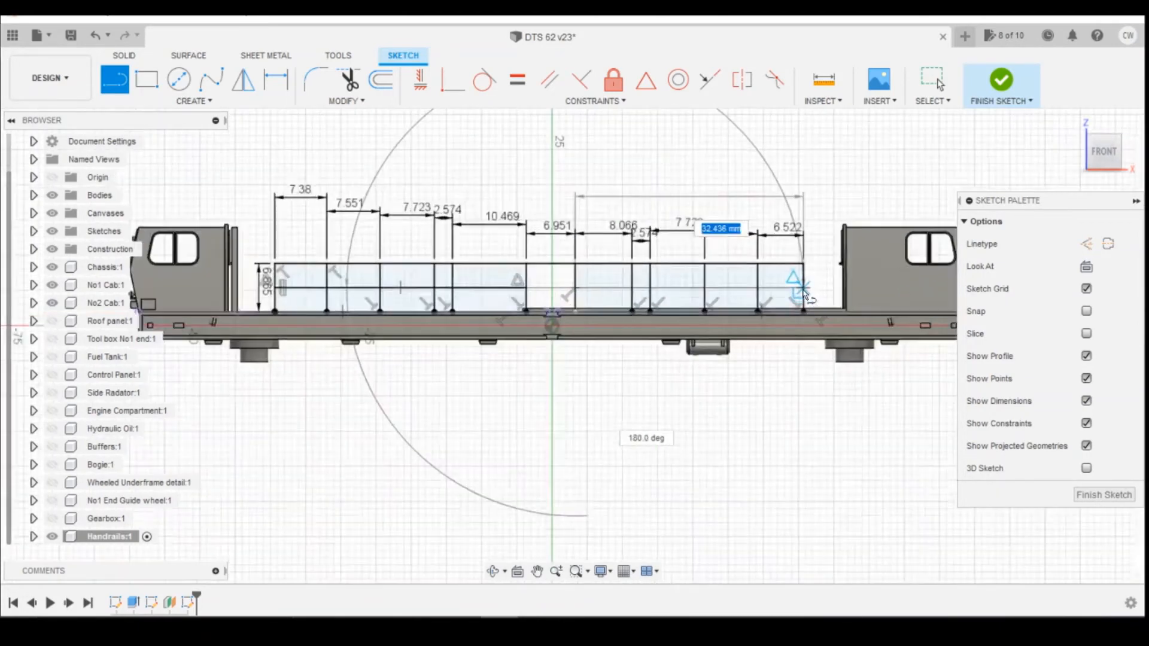
pyautogui.click(803, 290)
pyautogui.scroll(-1, 694, 337)
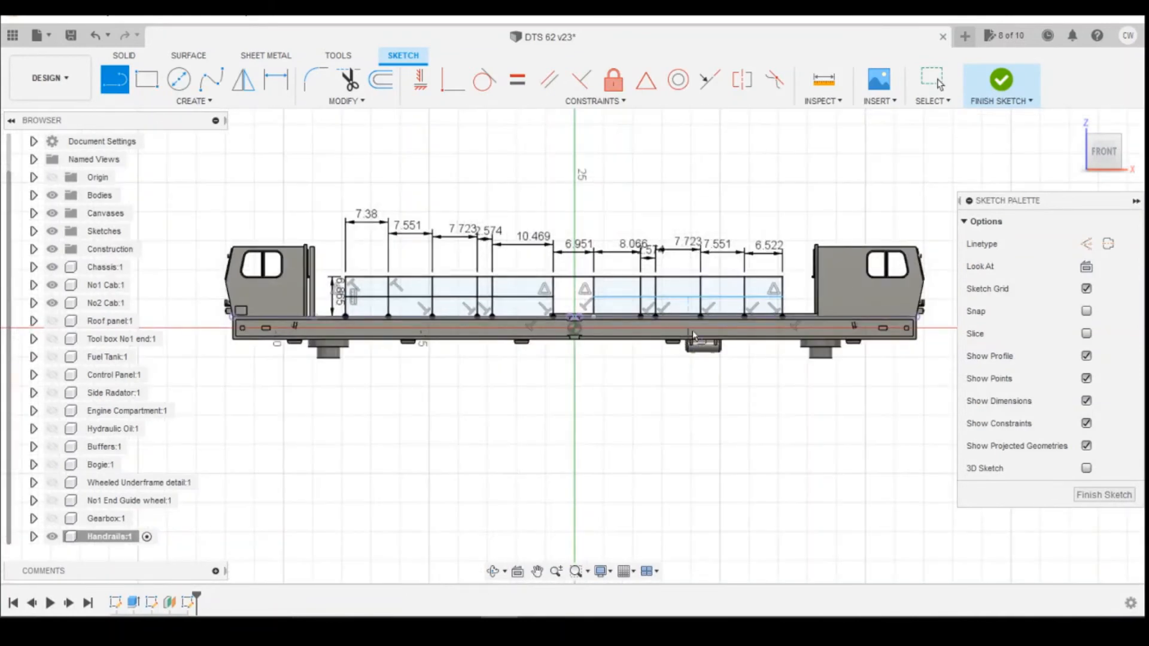
pyautogui.scroll(2, 694, 337)
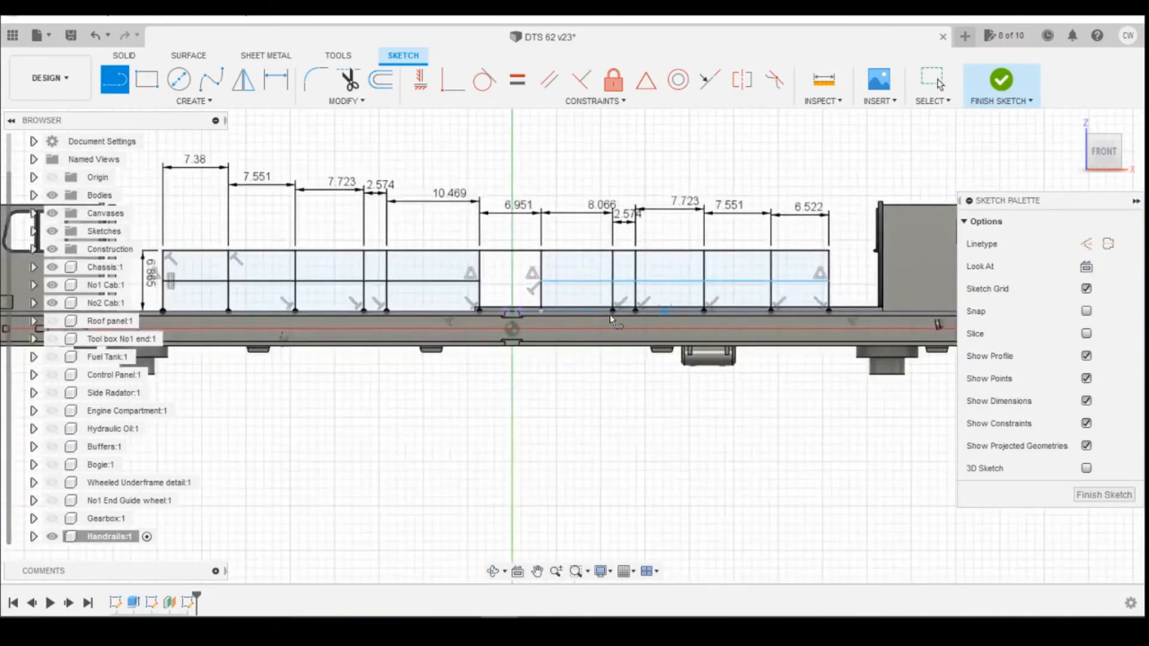
# Constrain the inner ends of the two middle rail lines to be horizontal with each other.
pyautogui.click(434, 87)
pyautogui.click(539, 282)
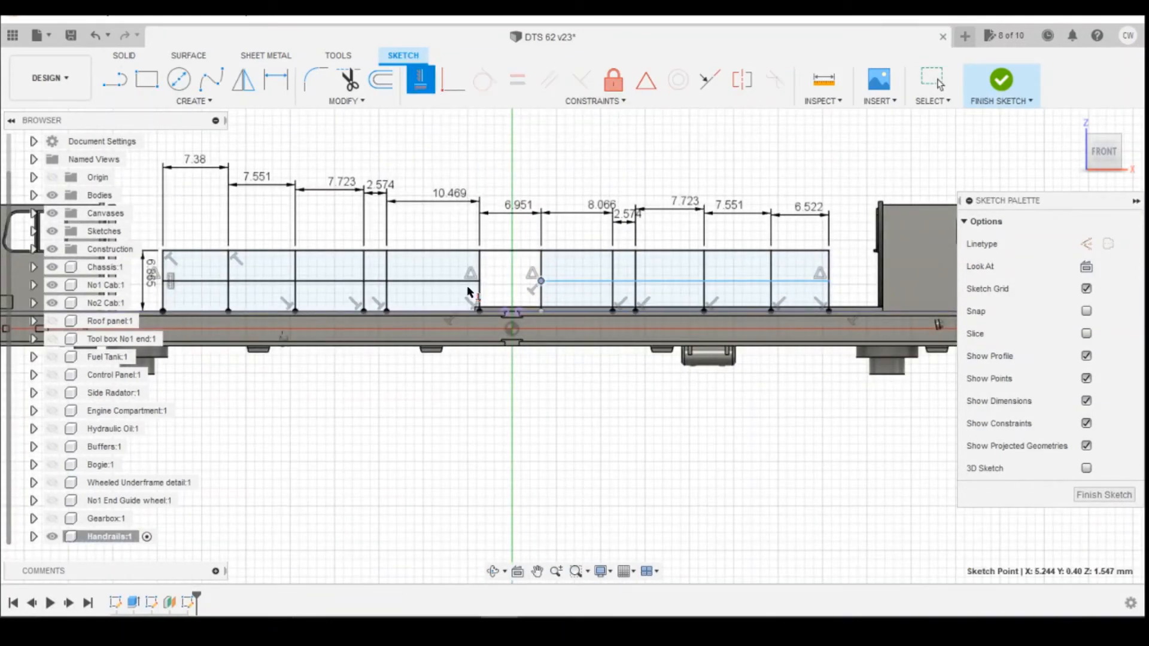
pyautogui.click(480, 283)
pyautogui.scroll(-1, 605, 319)
pyautogui.scroll(-2, 649, 302)
pyautogui.press('Escape')
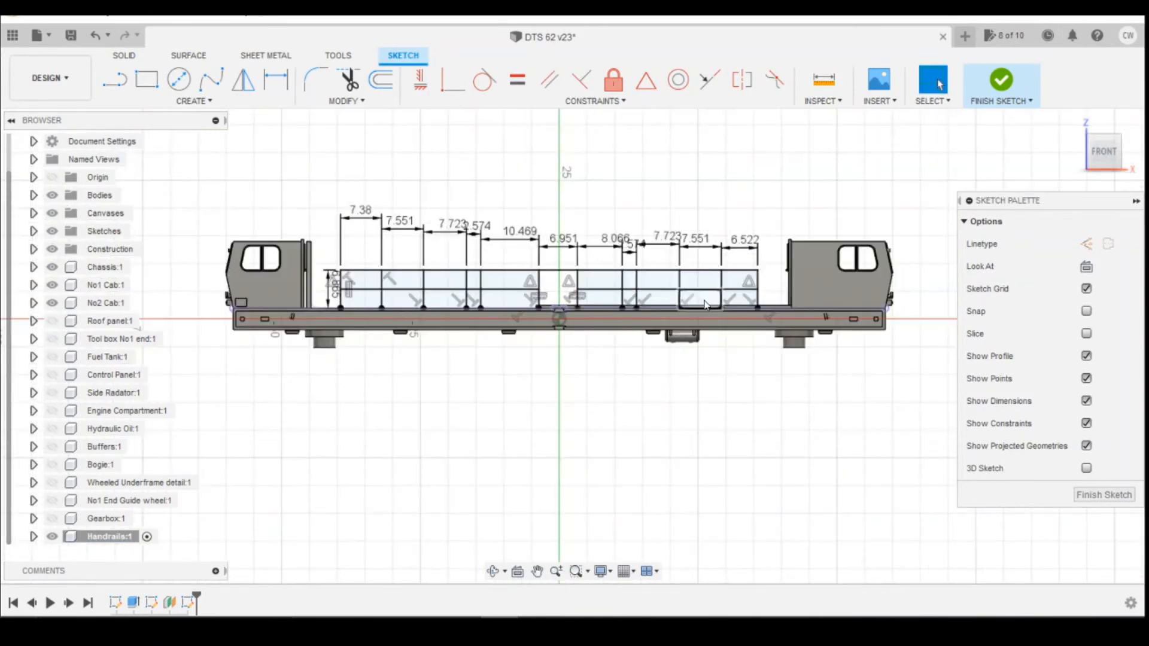
pyautogui.scroll(3, 706, 305)
pyautogui.scroll(-2, 774, 294)
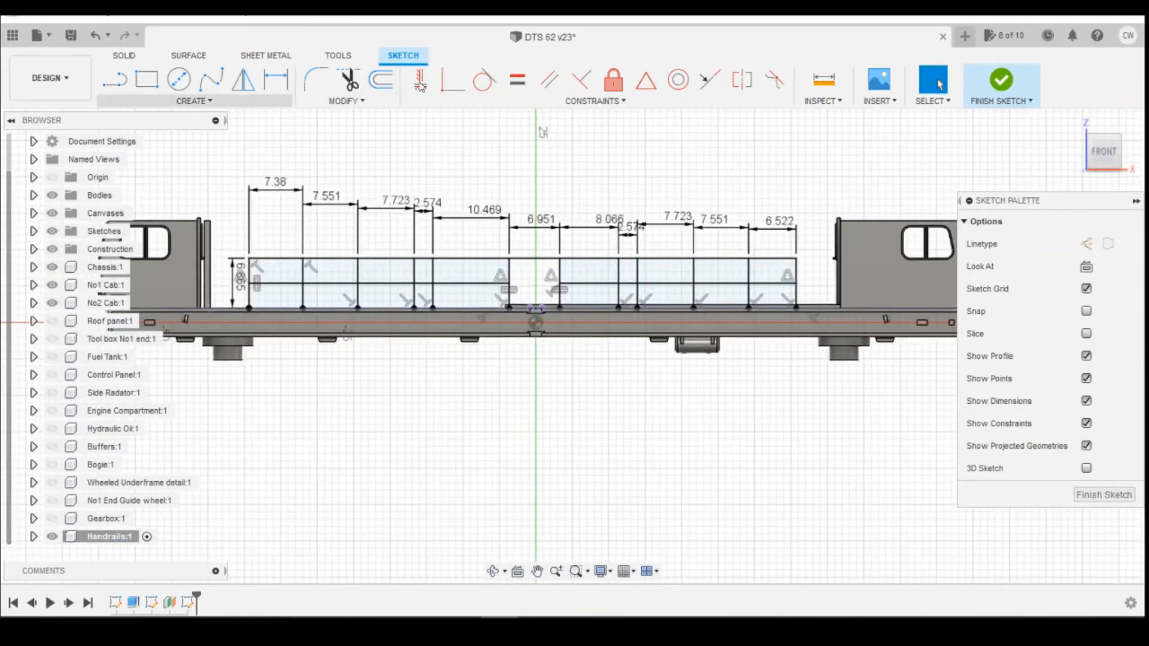
# Finish the handrail sketch.
pyautogui.click(1008, 91)
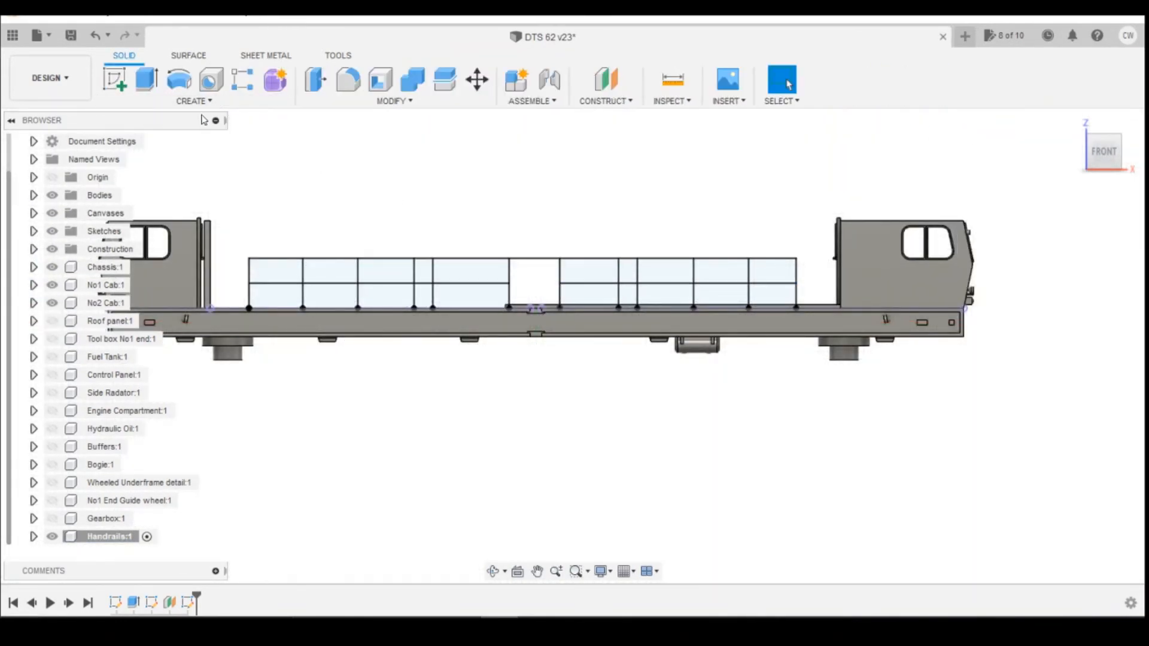
pyautogui.click(178, 78)
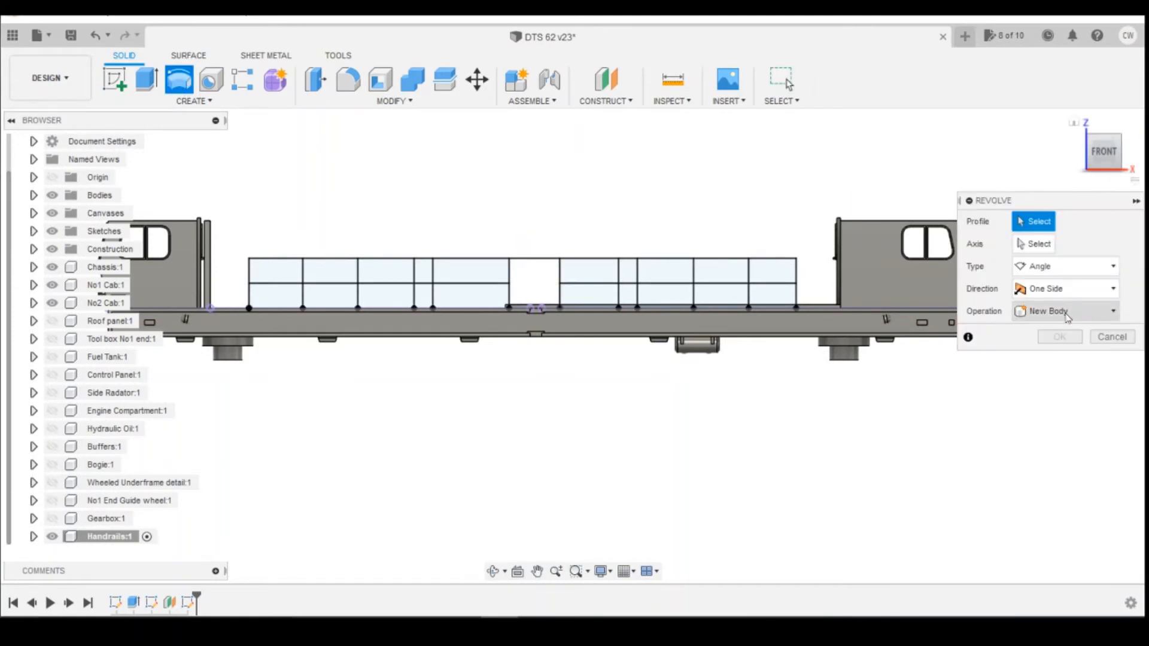
pyautogui.click(1111, 337)
# Create a circular pipe along the chained top rail and end posts with a 0.6 mm section size.
pyautogui.click(203, 101)
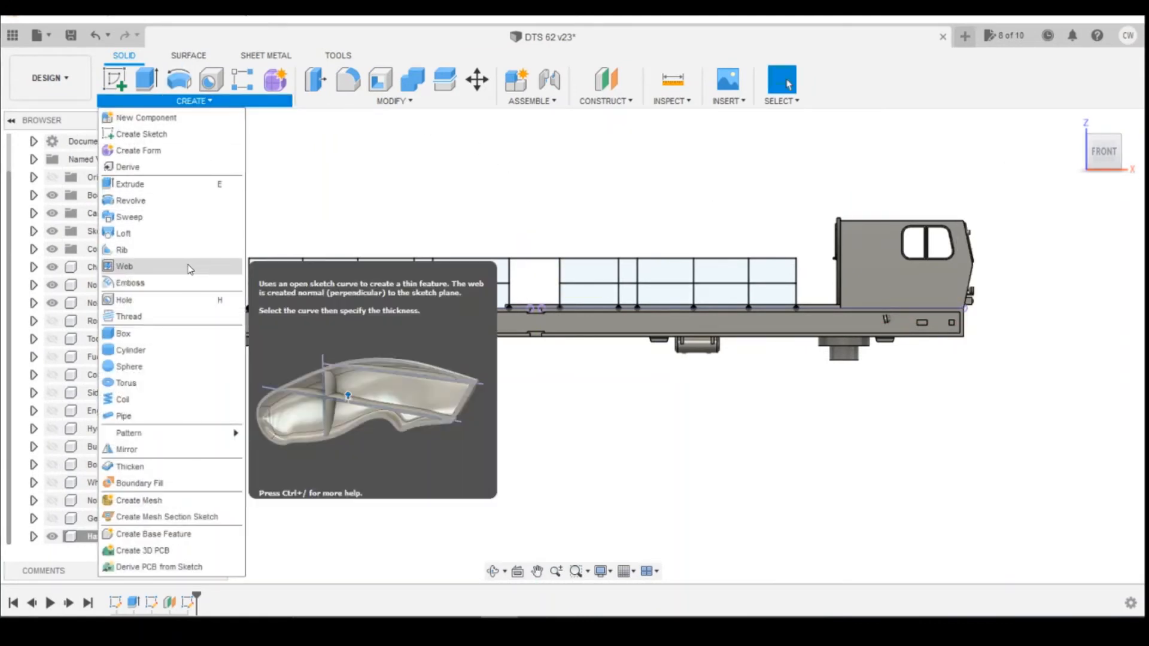
pyautogui.click(154, 421)
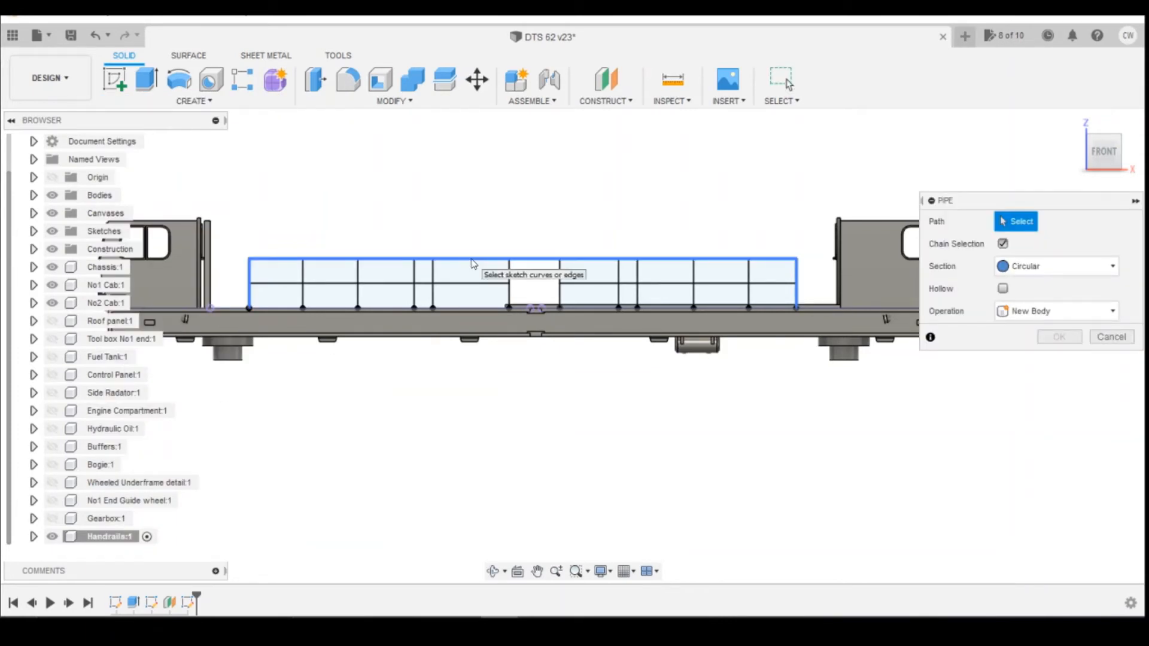
pyautogui.click(740, 262)
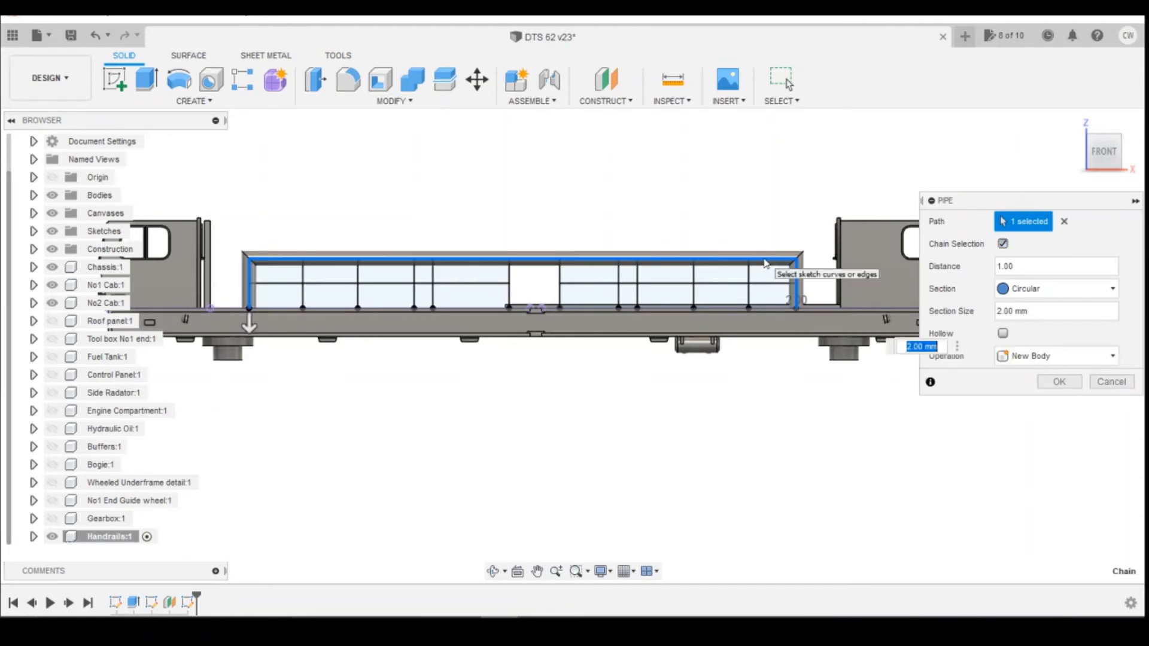
pyautogui.click(1012, 312)
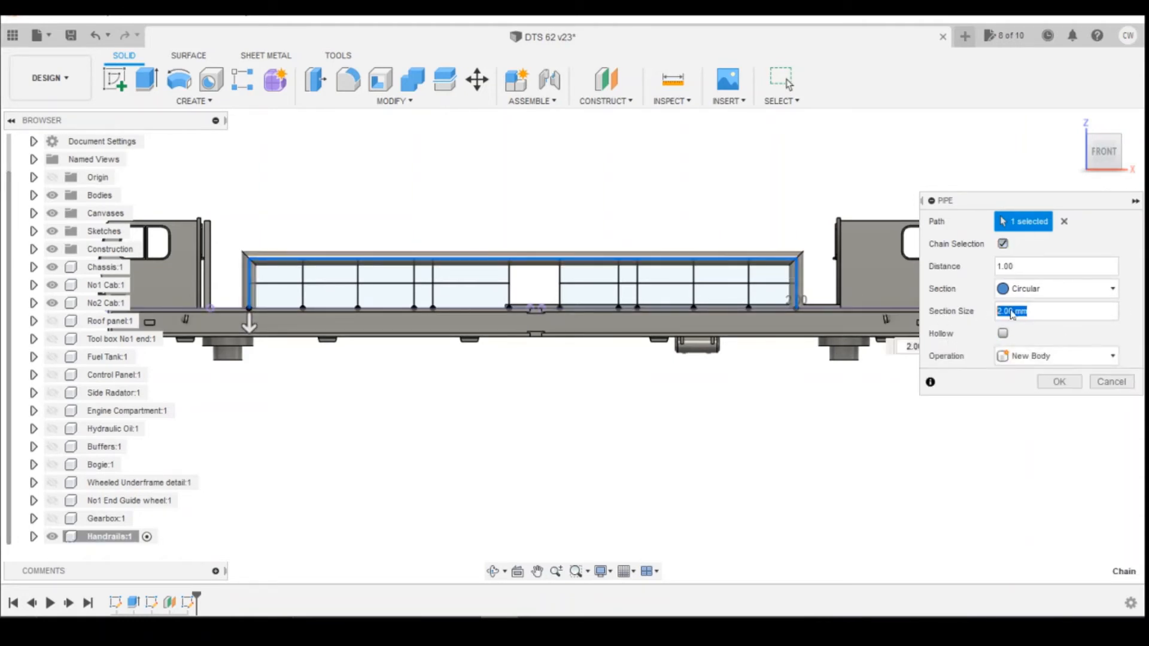
pyautogui.write('0.6')
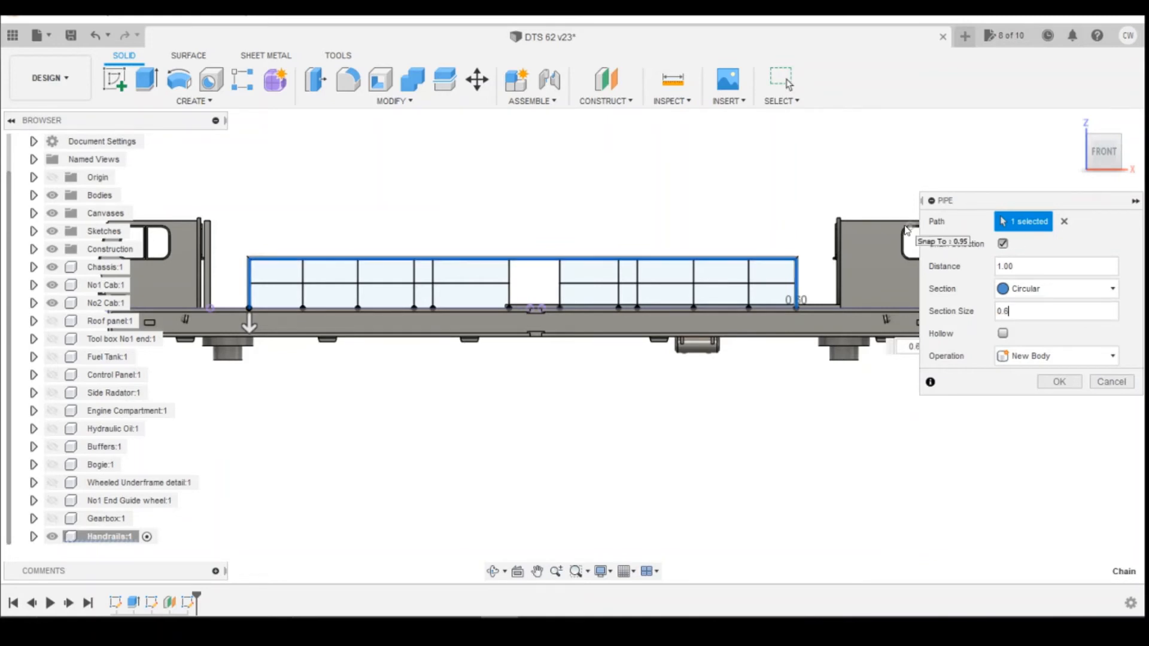
pyautogui.scroll(4, 806, 250)
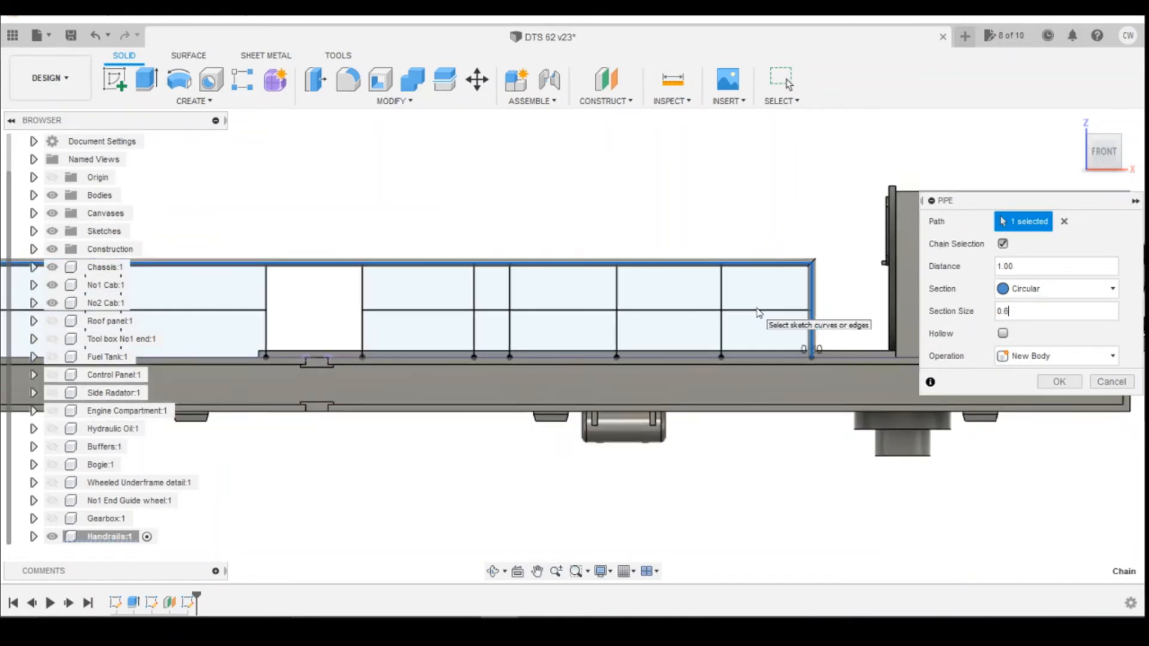
pyautogui.click(1057, 382)
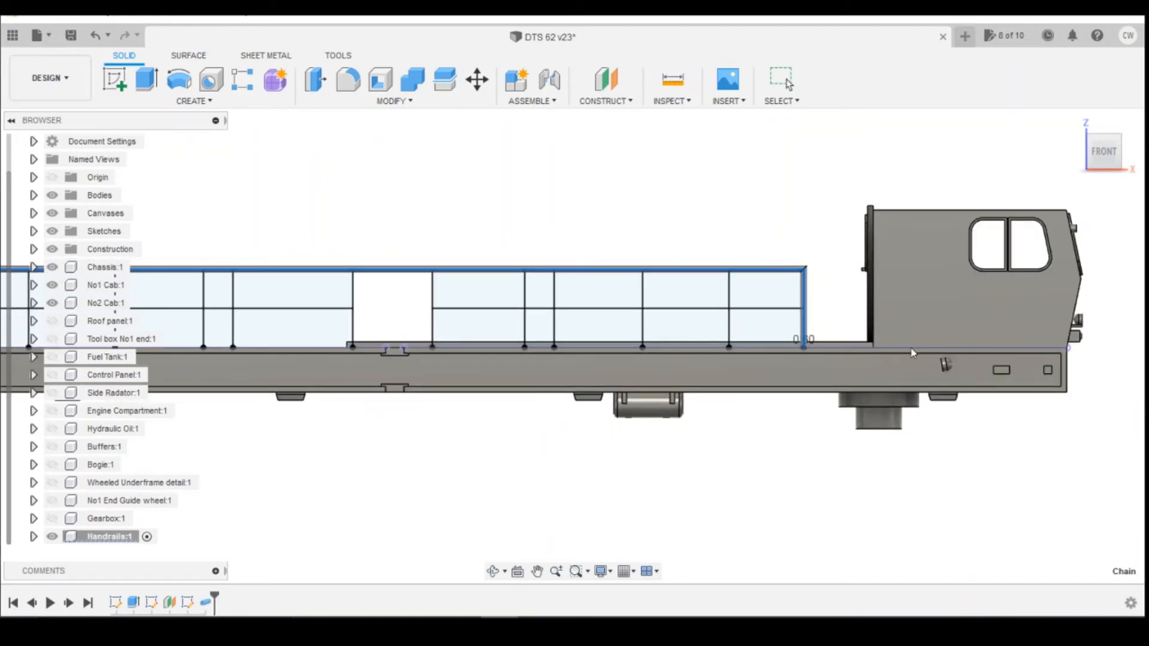
# Edit the top rail pipe feature and set its section size to 0.5 mm.
pyautogui.scroll(-3, 913, 353)
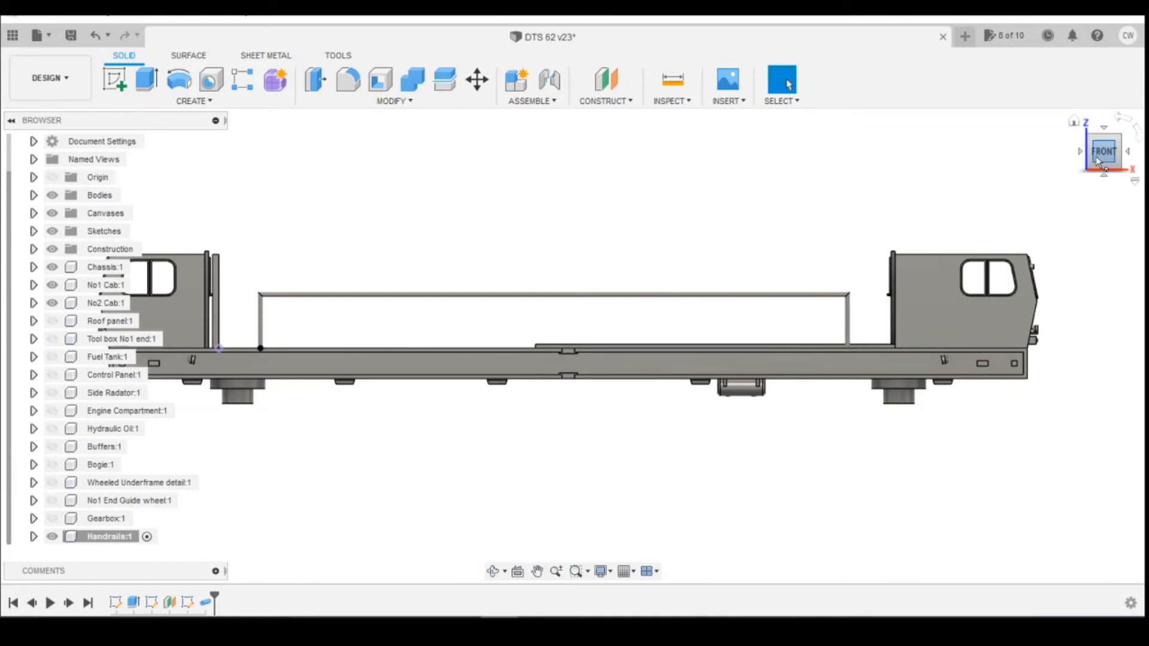
pyautogui.moveTo(1098, 161)
pyautogui.mouseDown()
pyautogui.moveTo(1078, 187)
pyautogui.moveTo(1092, 166)
pyautogui.mouseUp()
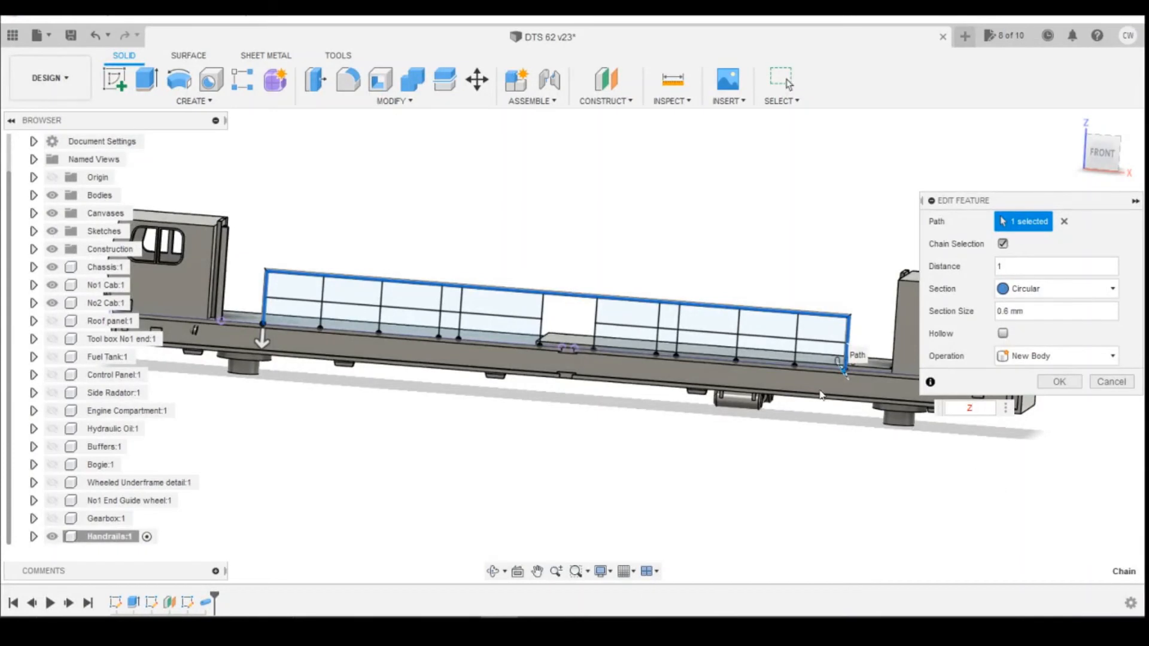
pyautogui.moveTo(983, 411); pyautogui.dragTo(958, 405)
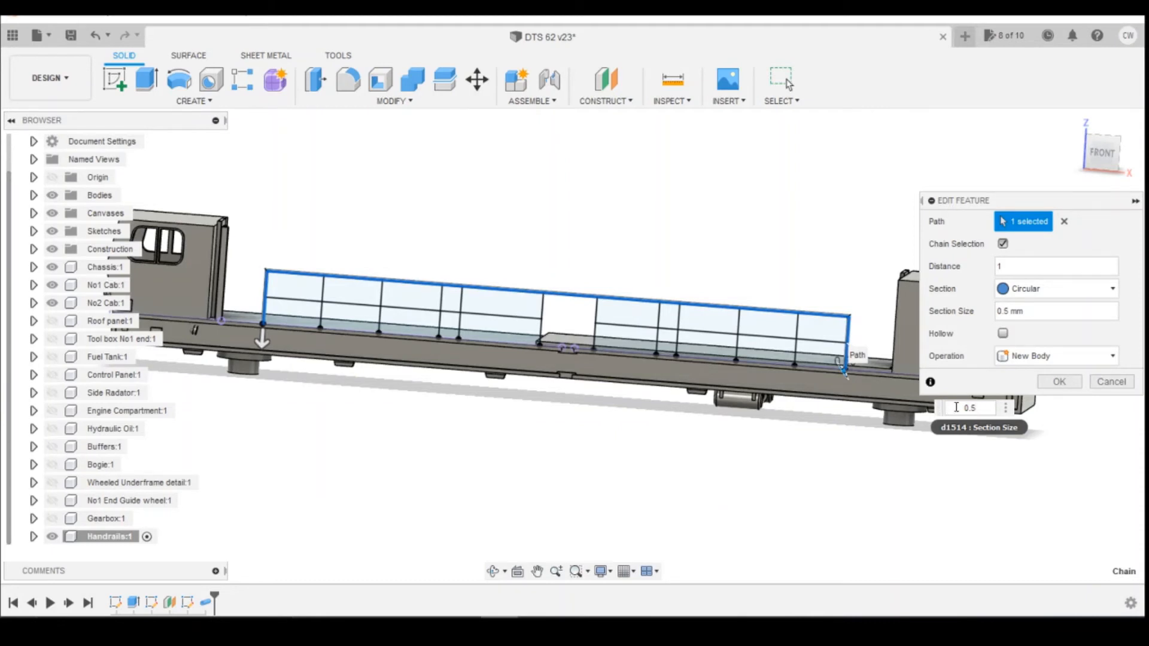
pyautogui.click(1059, 383)
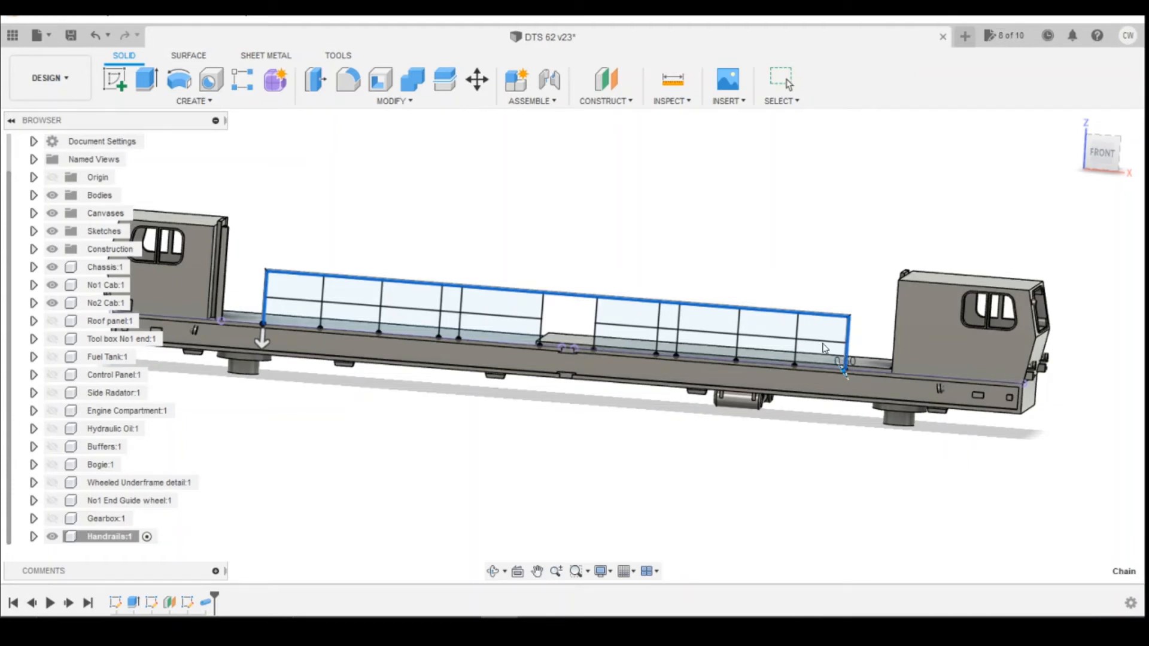
# Expand the Handrails component's sketches and make Sketch3 visible again.
pyautogui.scroll(2, 825, 348)
pyautogui.scroll(-3, 688, 392)
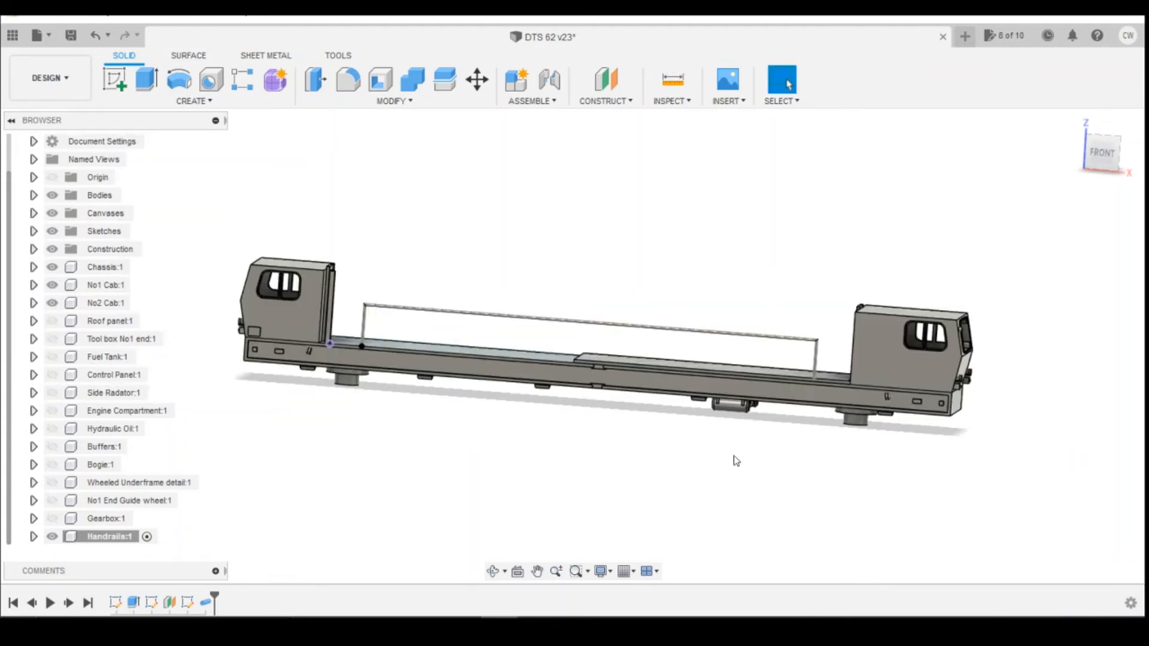
pyautogui.click(33, 537)
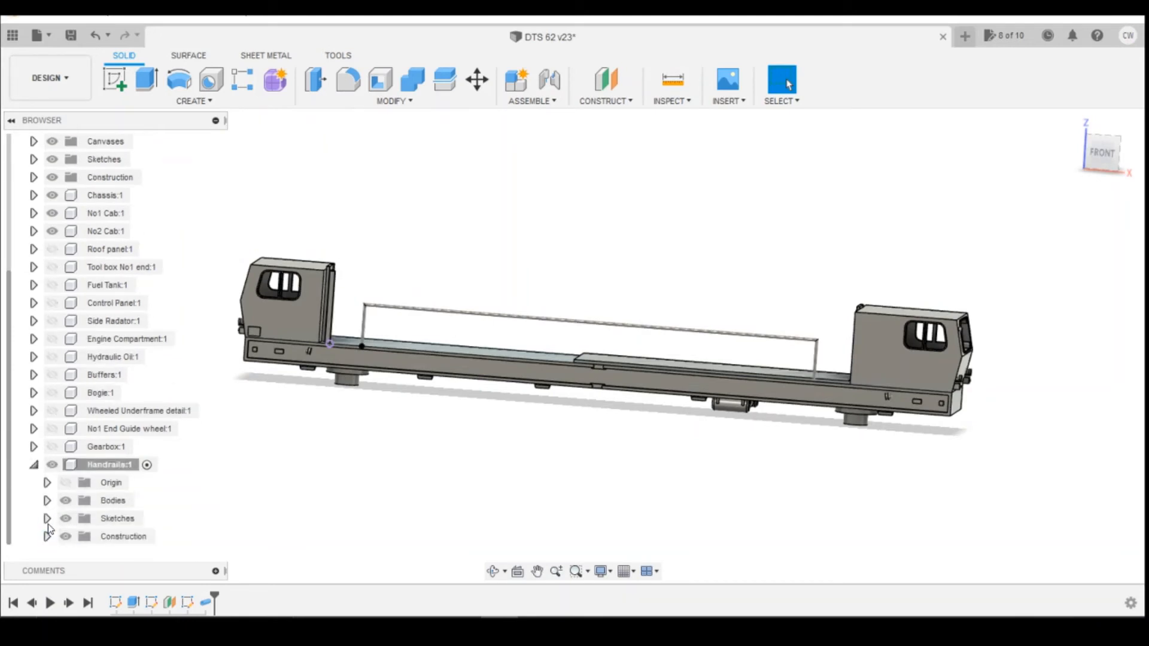
pyautogui.click(46, 519)
pyautogui.click(79, 536)
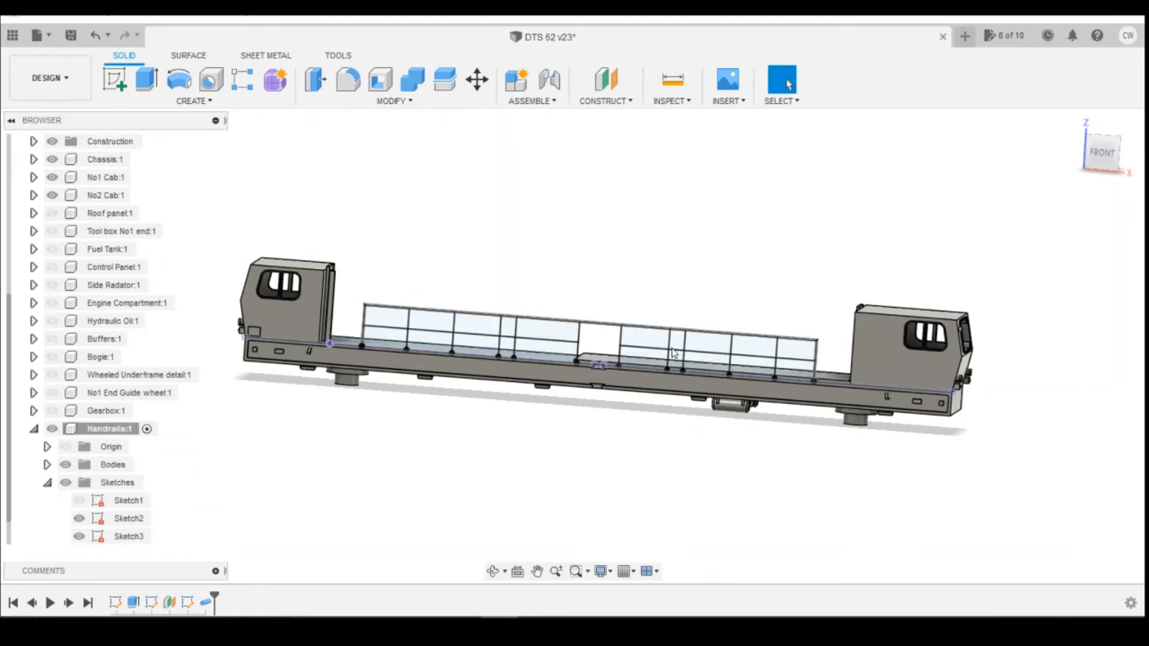
pyautogui.scroll(2, 754, 361)
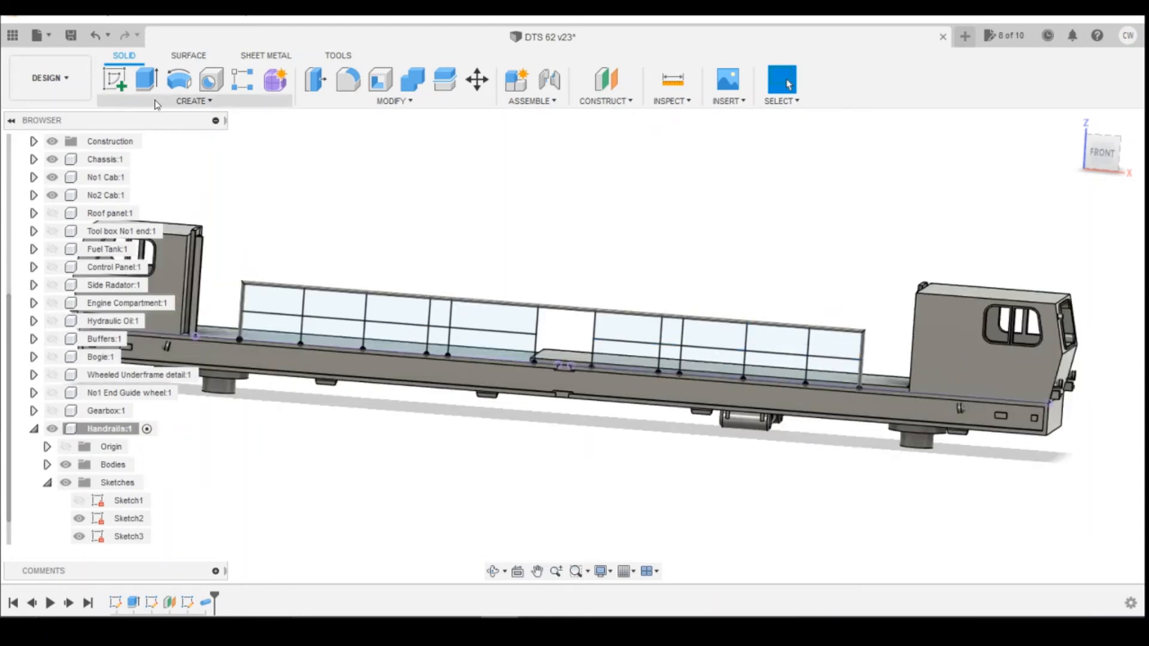
# Create a 0.6 mm pipe along the right-hand middle rail line, joined to the handrail body.
pyautogui.click(158, 102)
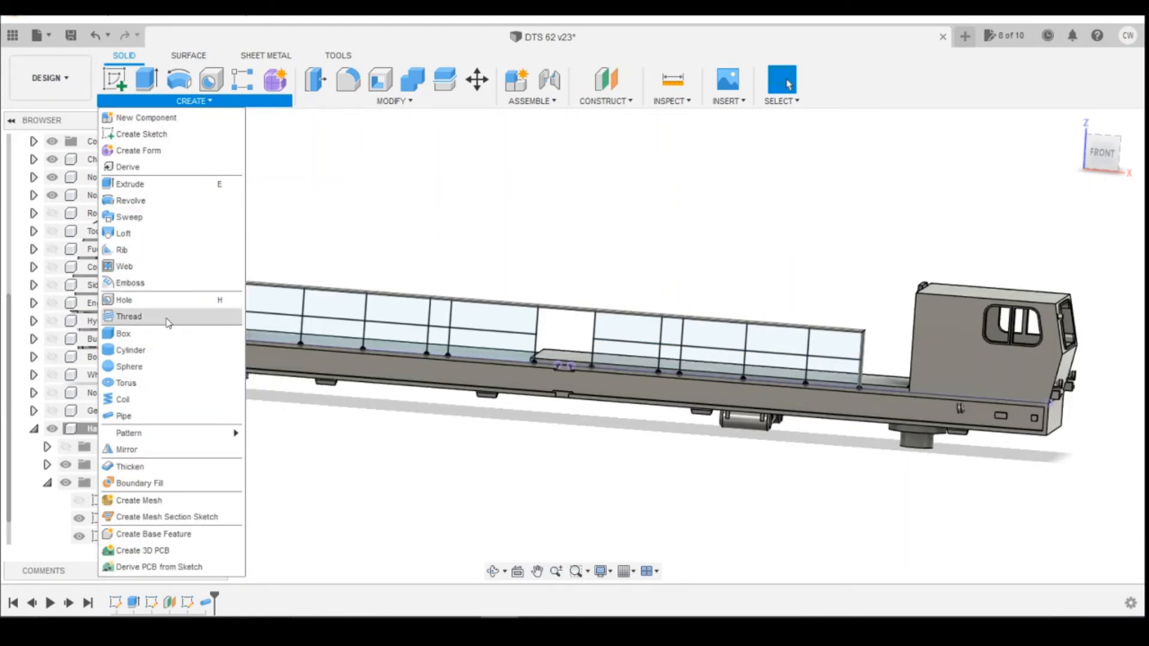
pyautogui.click(152, 414)
pyautogui.click(817, 358)
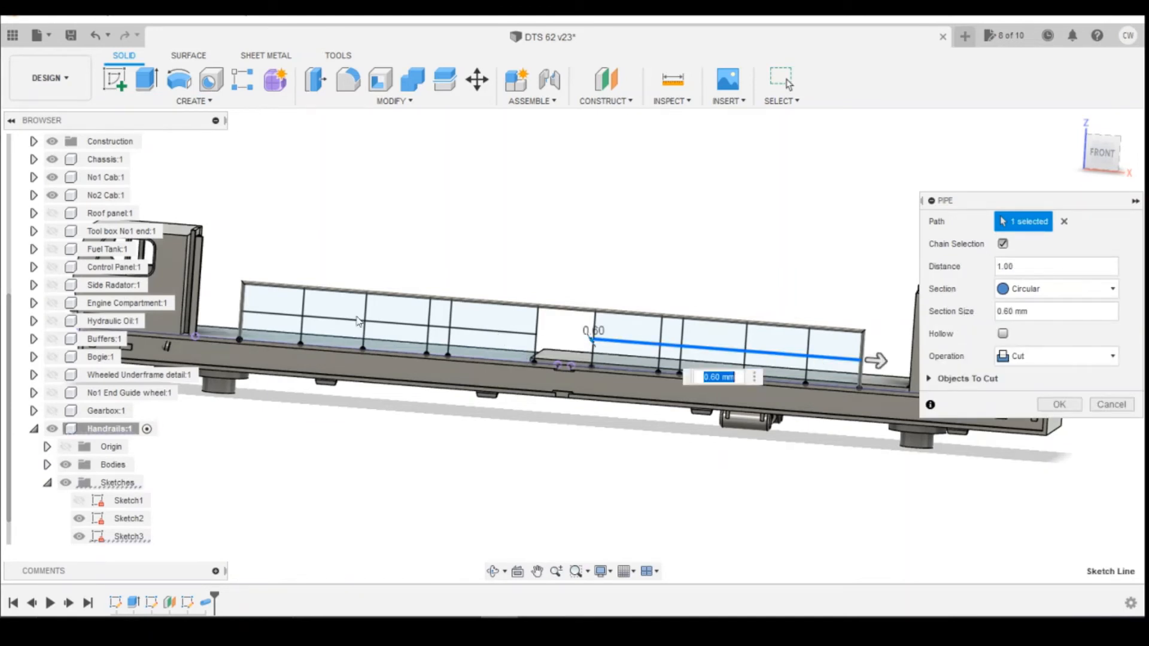
pyautogui.click(1041, 357)
pyautogui.click(1031, 374)
pyautogui.click(1058, 382)
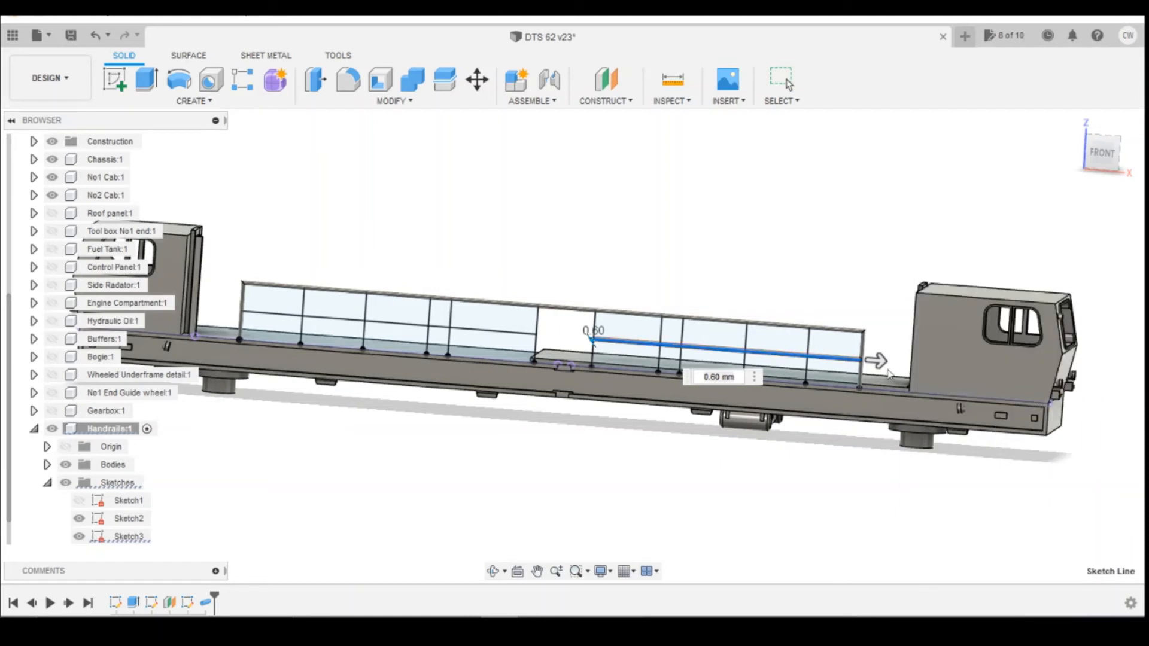
# Create a 0.6 mm pipe along the rightmost post of the right-hand railing, joined to the handrail body.
pyautogui.click(128, 103)
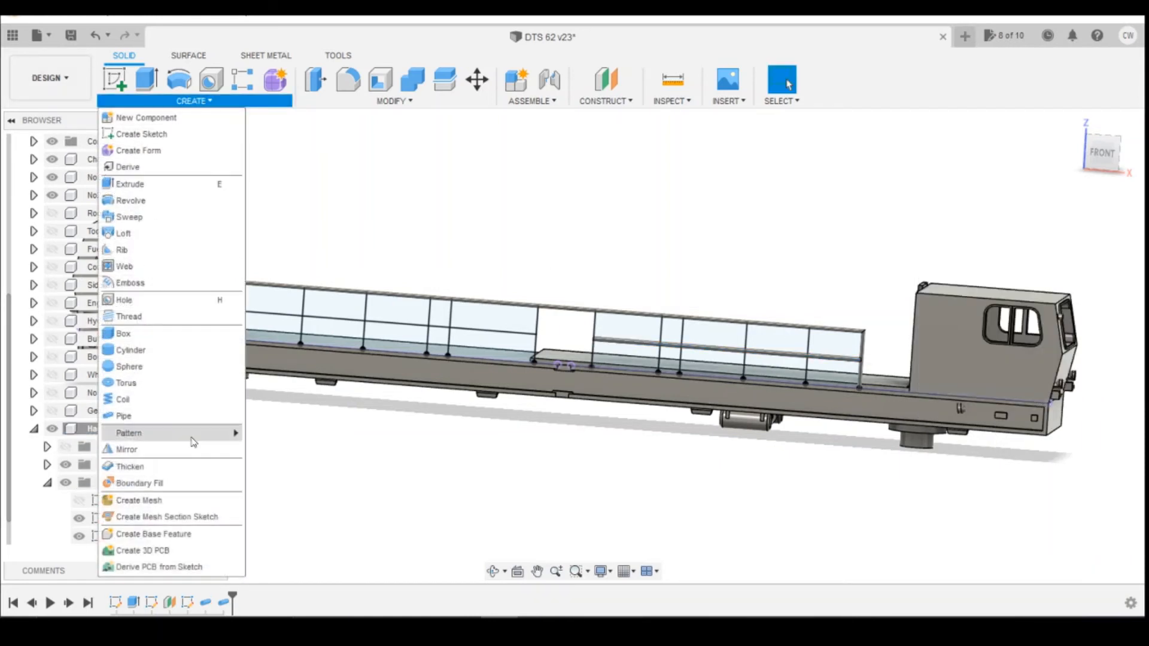
pyautogui.click(164, 417)
pyautogui.click(809, 349)
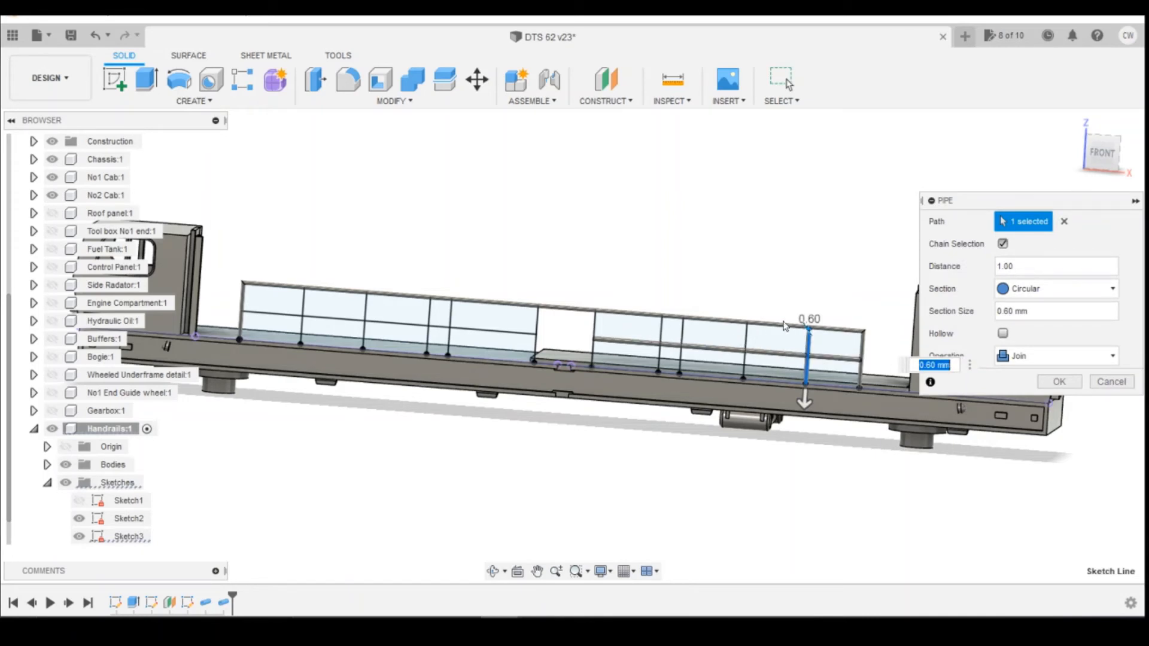
pyautogui.click(1054, 357)
pyautogui.click(1054, 357)
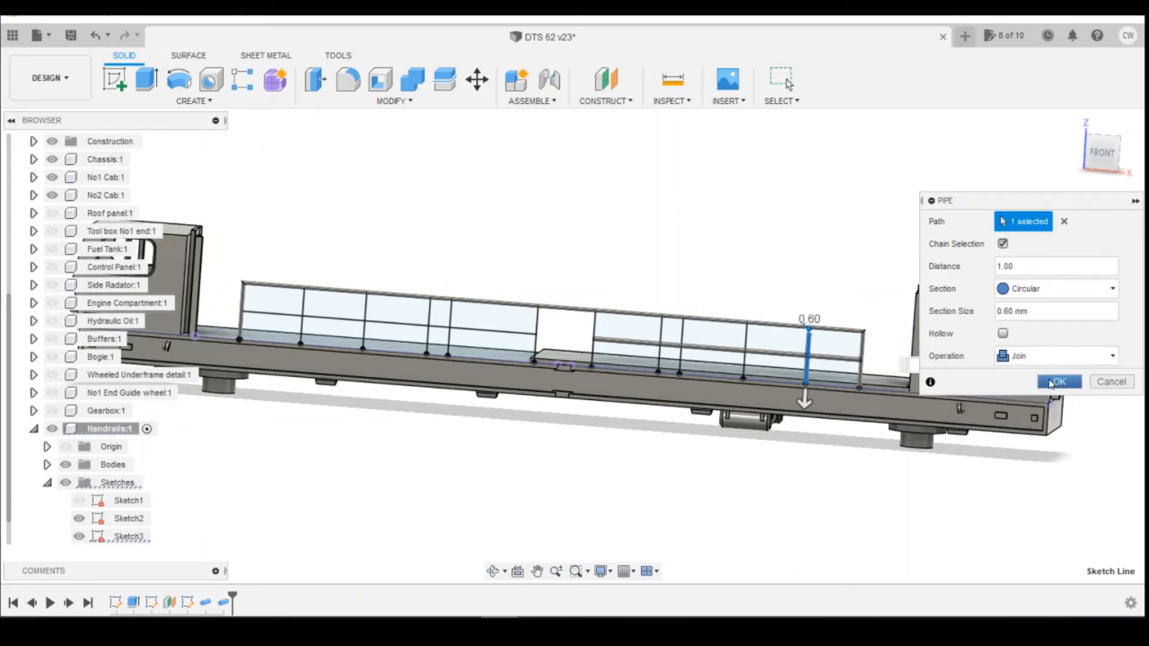
pyautogui.click(1058, 382)
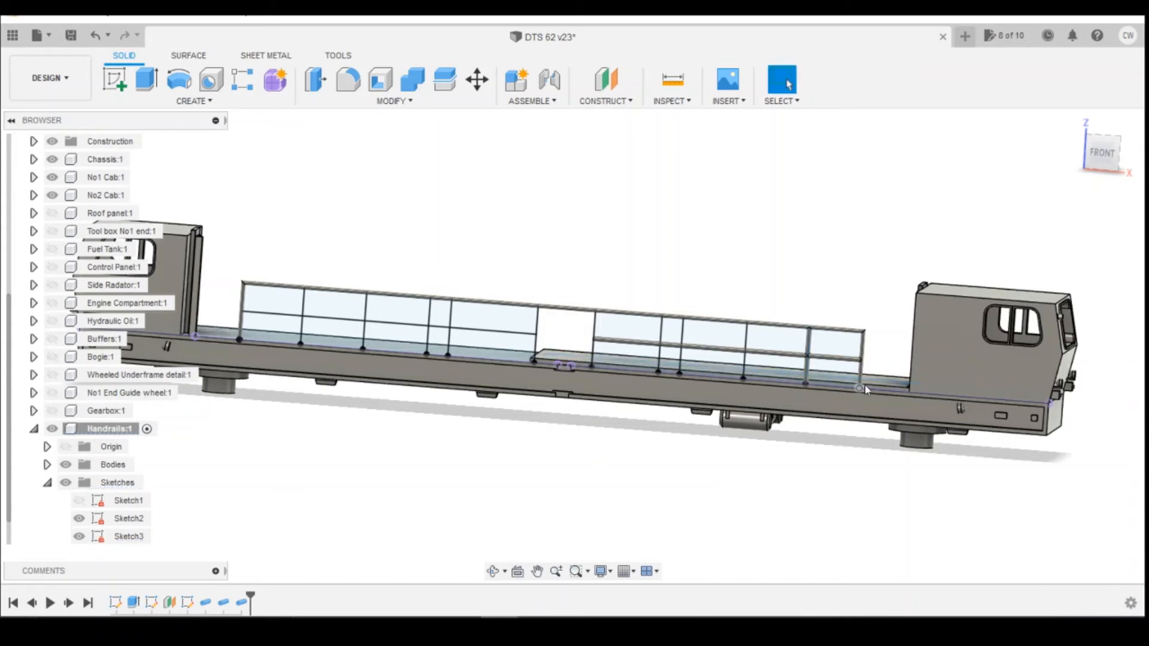
# Create a 0.6 mm pipe along the next post of the right-hand railing, joined to the body.
pyautogui.moveTo(1088, 161)
pyautogui.mouseDown()
pyautogui.moveTo(1079, 179)
pyautogui.moveTo(1082, 166)
pyautogui.mouseUp()
pyautogui.click(139, 103)
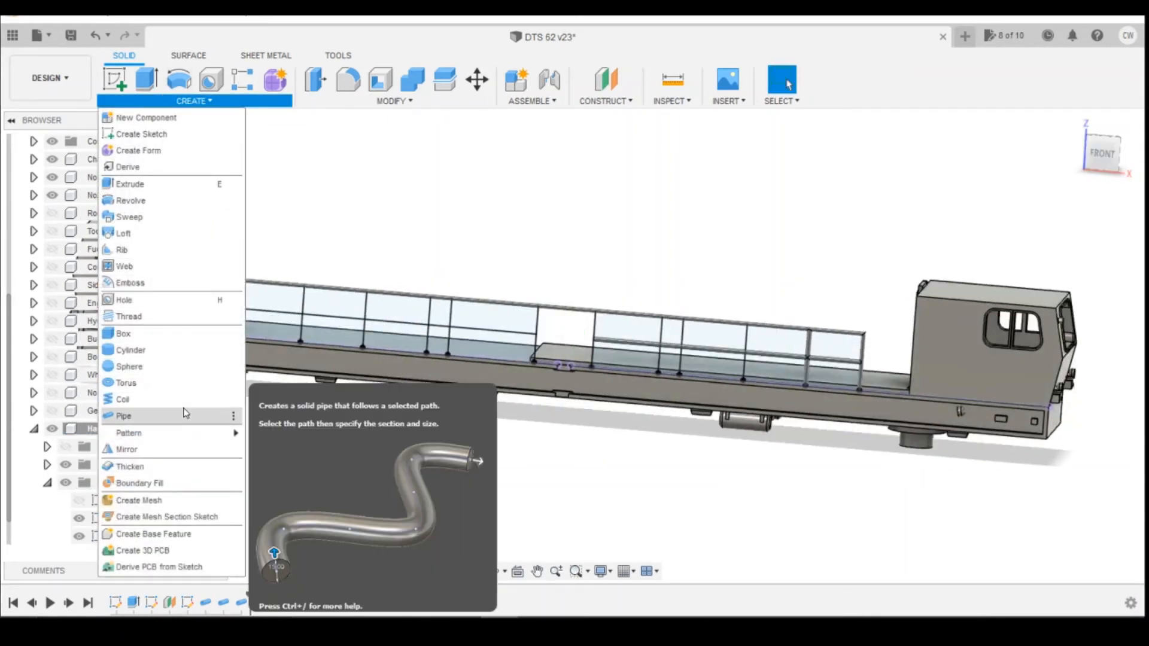
pyautogui.click(129, 410)
pyautogui.click(746, 340)
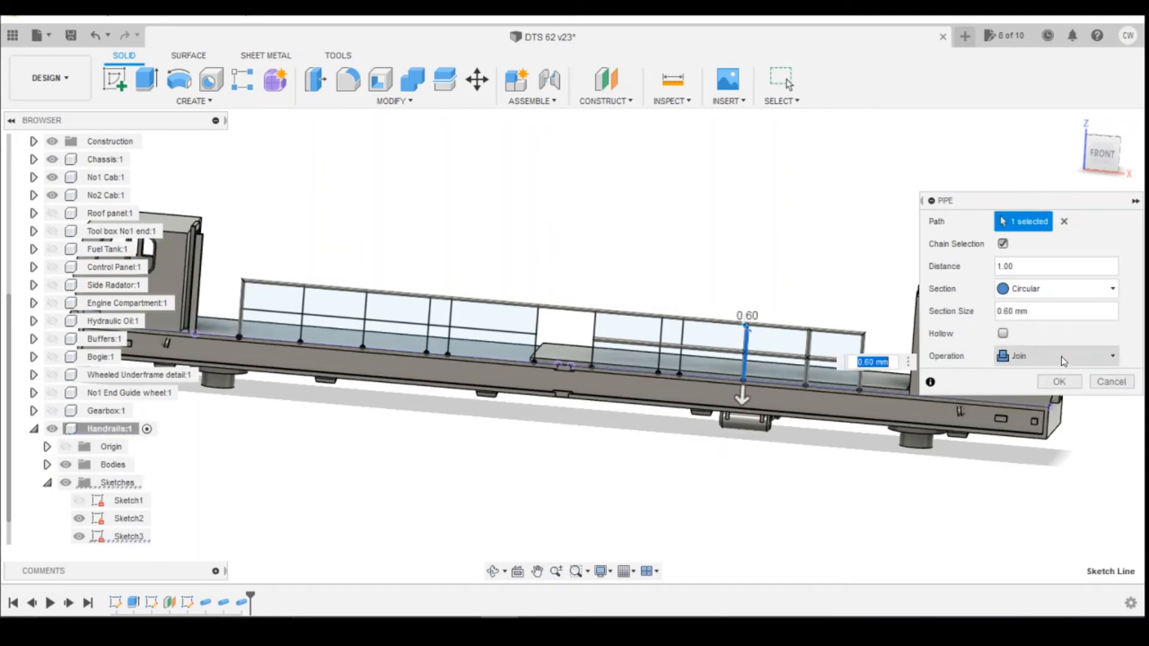
pyautogui.click(1061, 383)
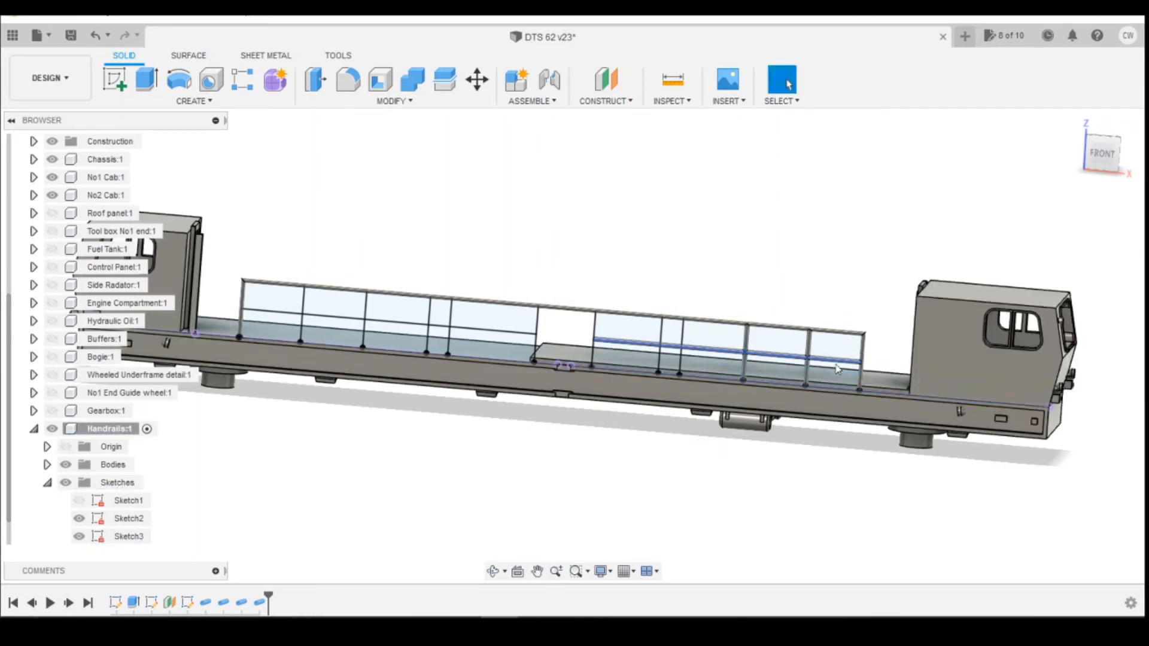
# Open the right-hand middle rail pipe feature for editing and apply its section size.
pyautogui.click(223, 603)
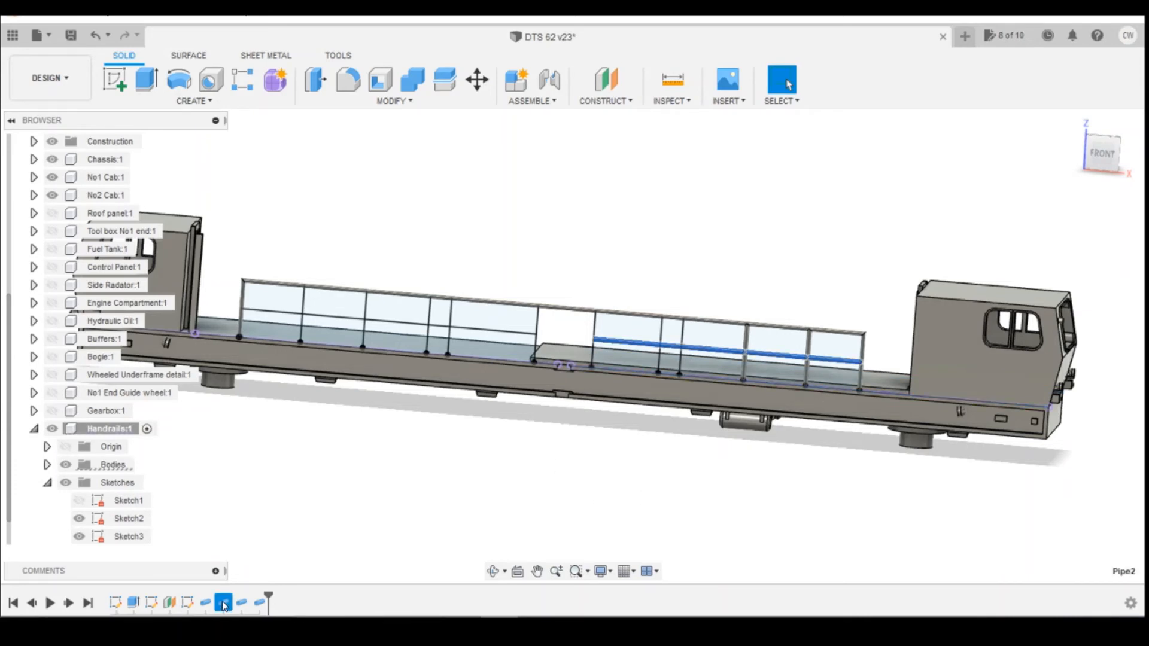
pyautogui.rightClick(223, 603)
pyautogui.click(254, 466)
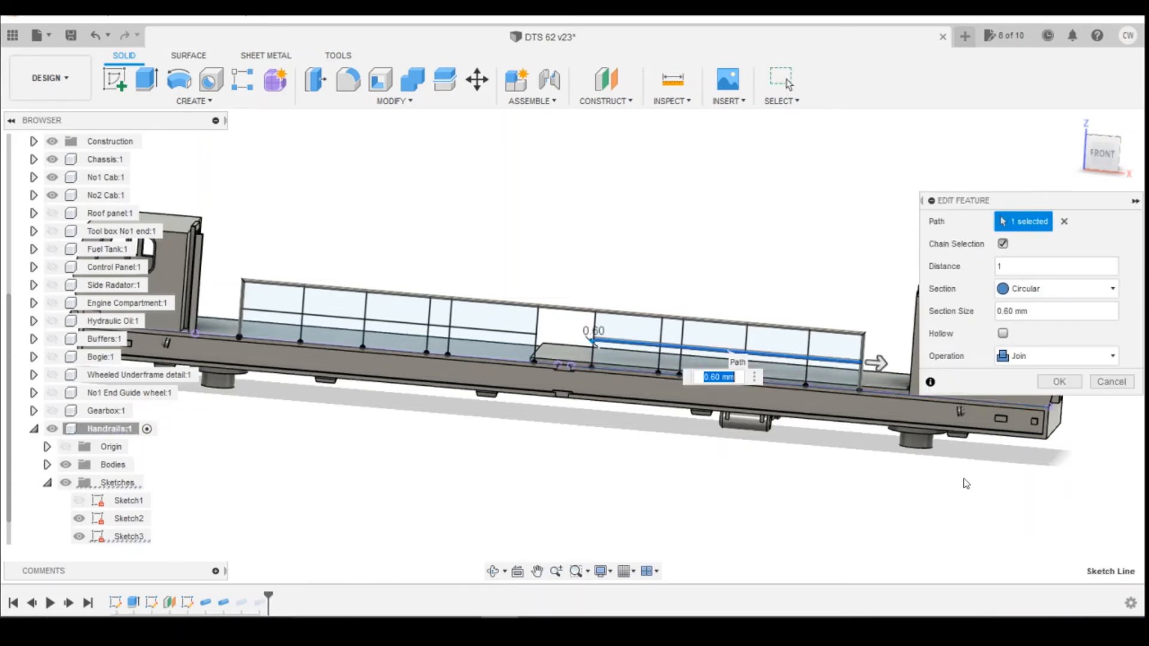
pyautogui.moveTo(1041, 313); pyautogui.dragTo(931, 318)
pyautogui.press('Return')
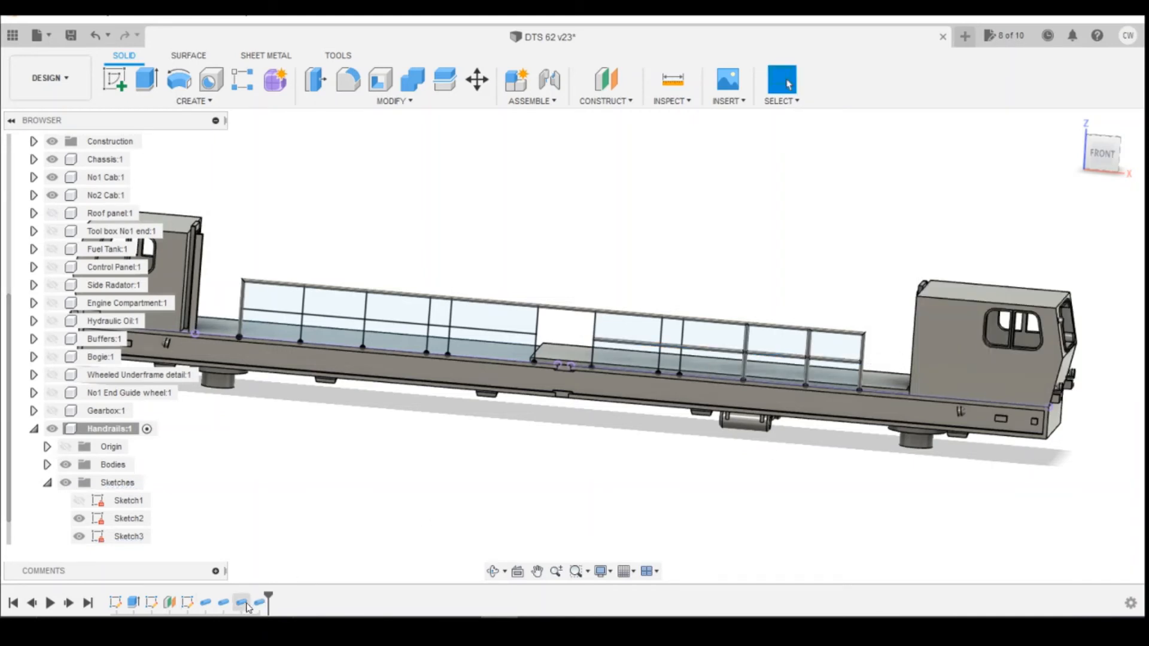
# Edit the rightmost post pipe feature and set its section size to 0.5 mm.
pyautogui.rightClick(243, 603)
pyautogui.click(269, 470)
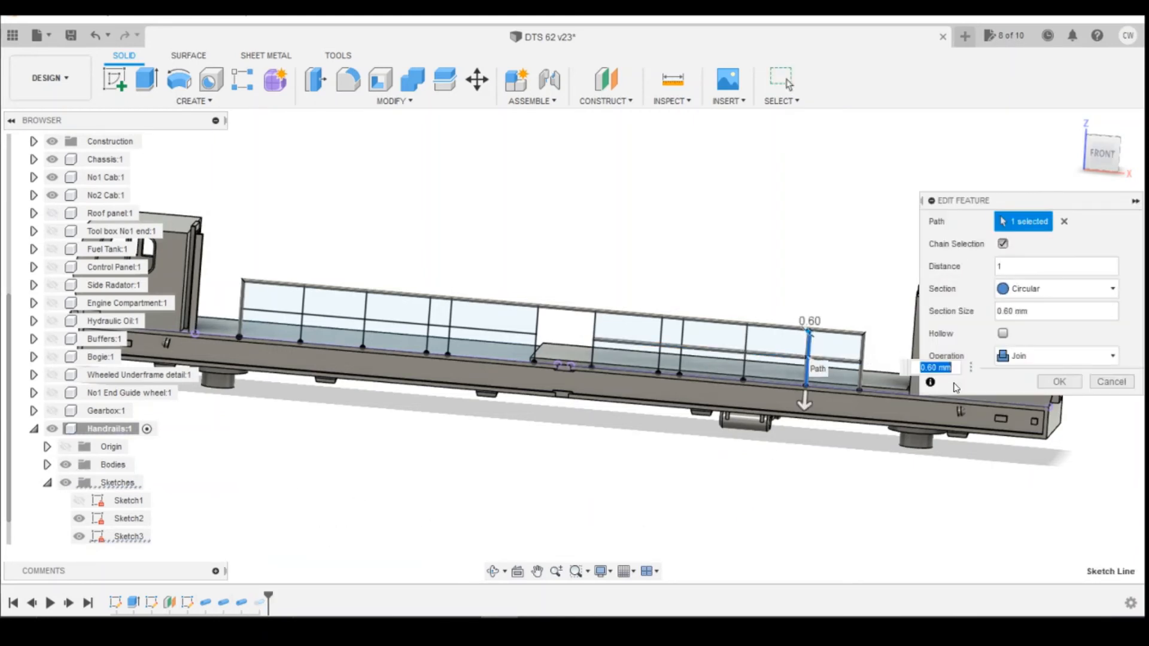
pyautogui.write('0.5')
pyautogui.press('Return')
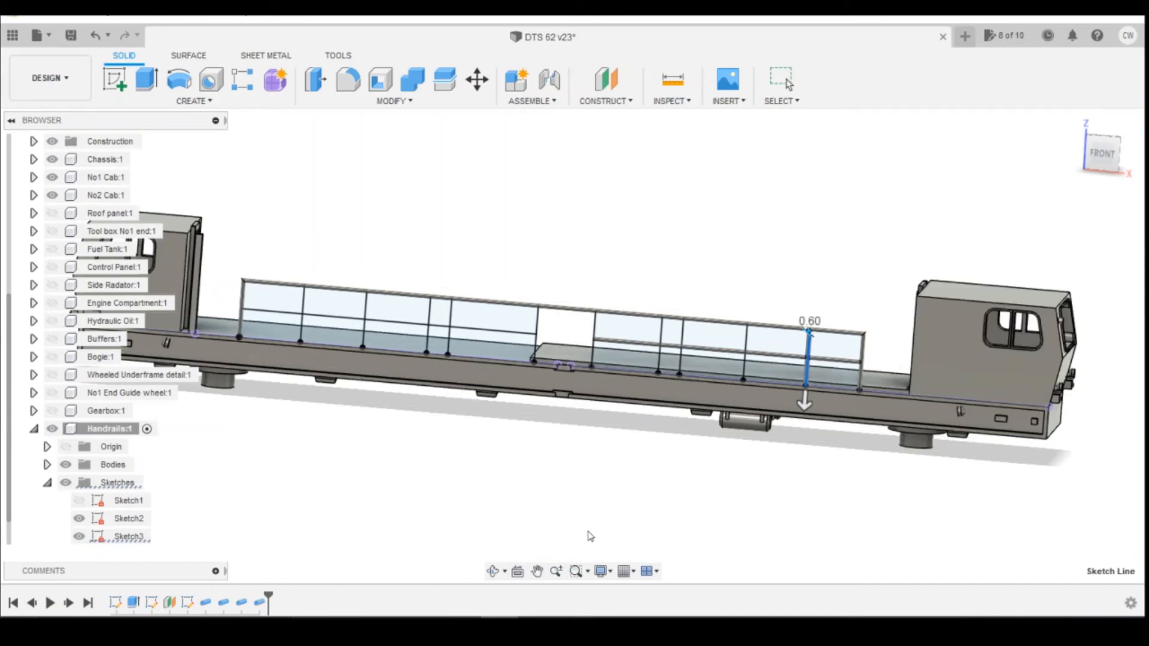
# Edit the second post pipe feature and set its section size to 0.5 mm.
pyautogui.rightClick(261, 603)
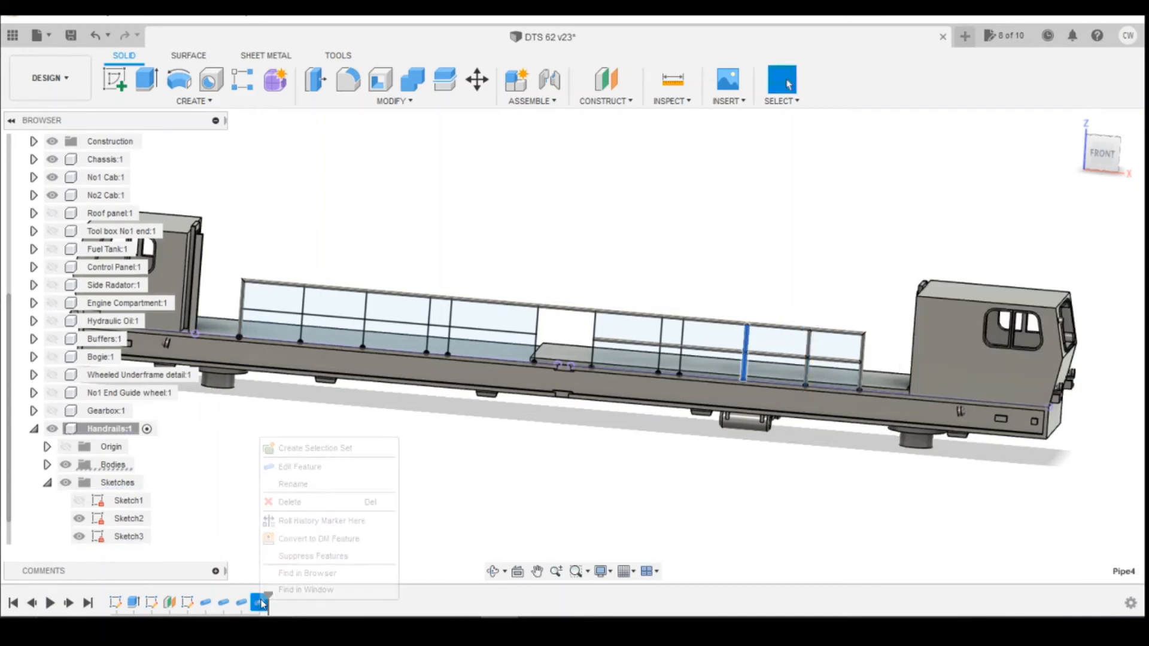
pyautogui.click(294, 466)
pyautogui.write('0.5')
pyautogui.press('Return')
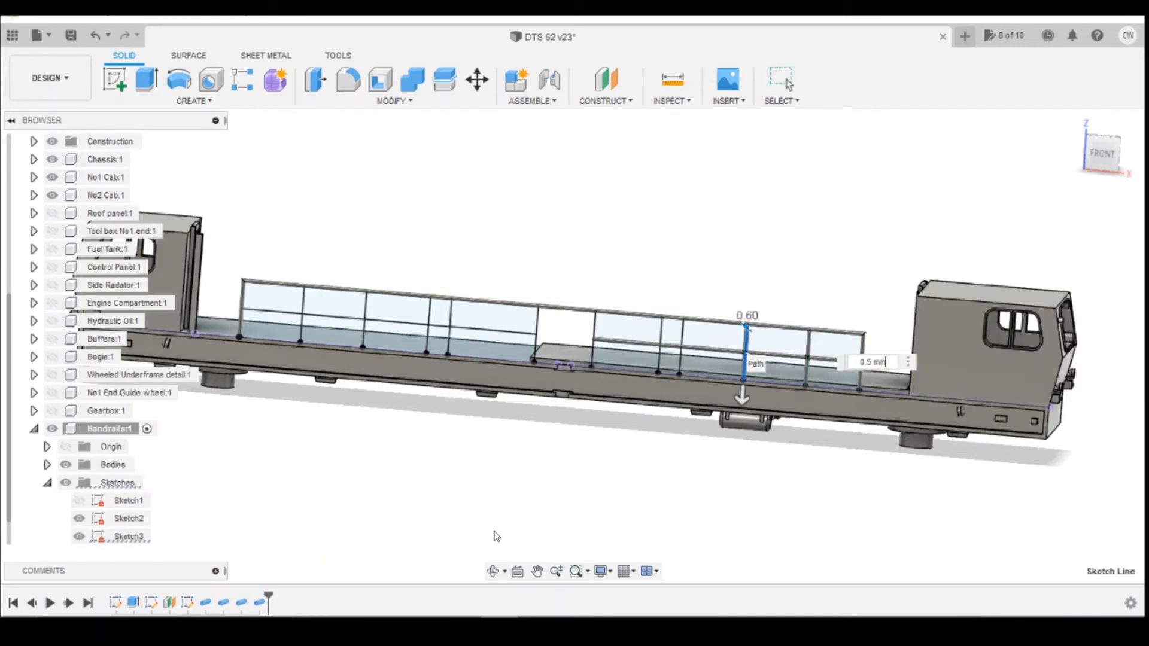
# Create a 0.6 mm pipe along the third post of the right-hand railing.
pyautogui.click(173, 101)
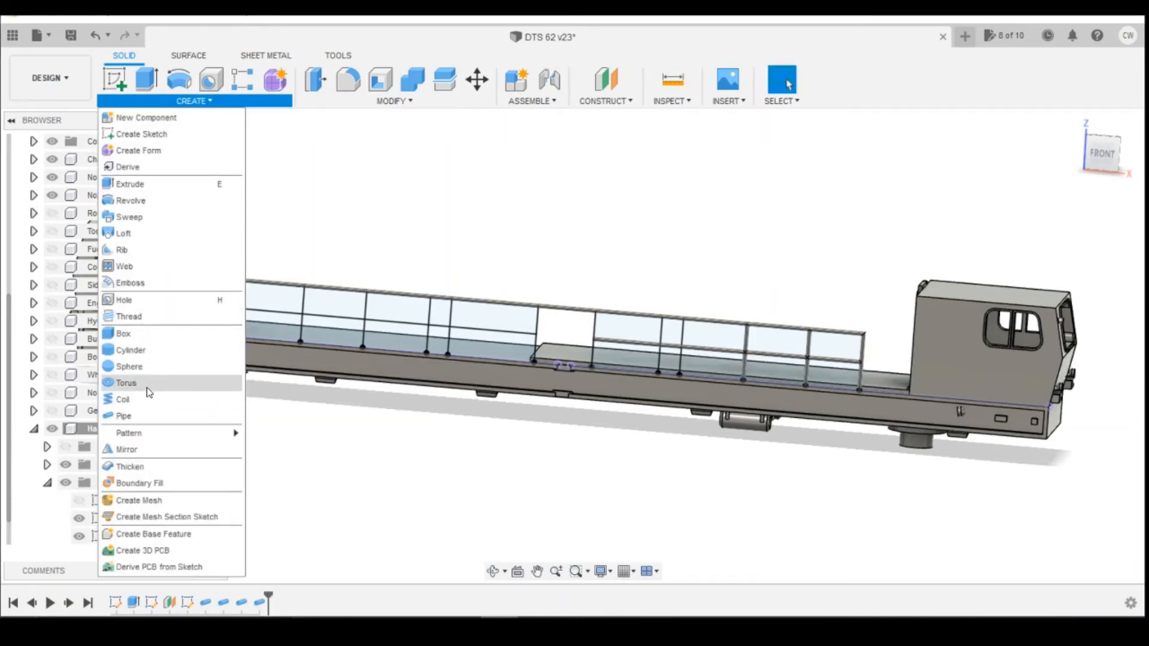
pyautogui.click(144, 416)
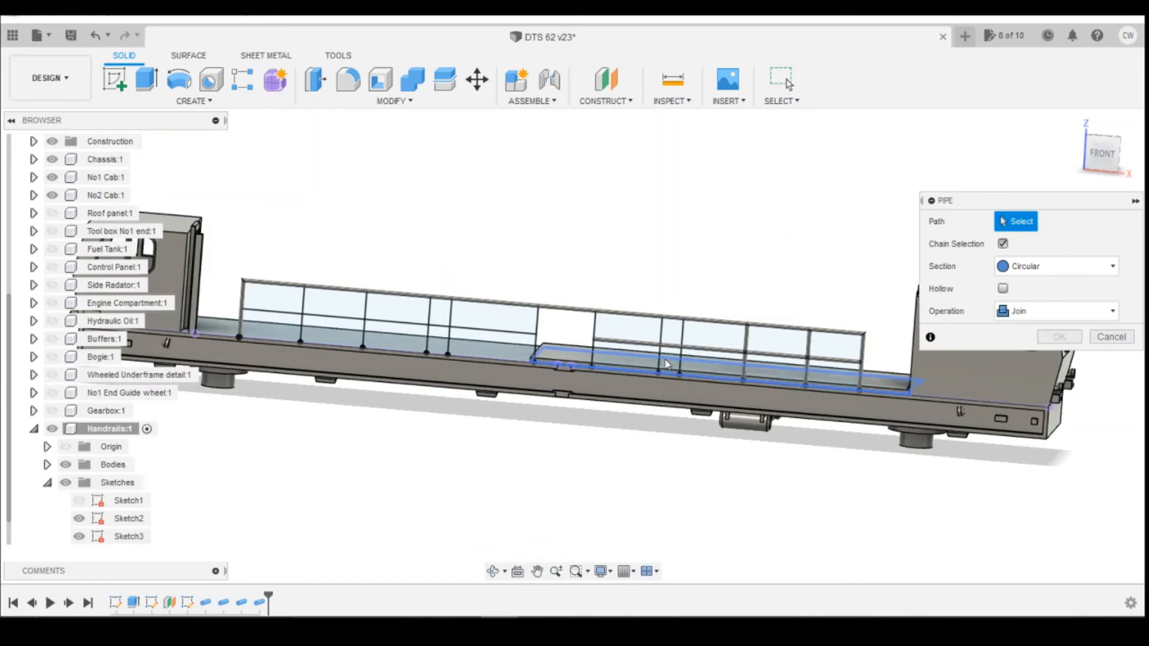
pyautogui.click(684, 344)
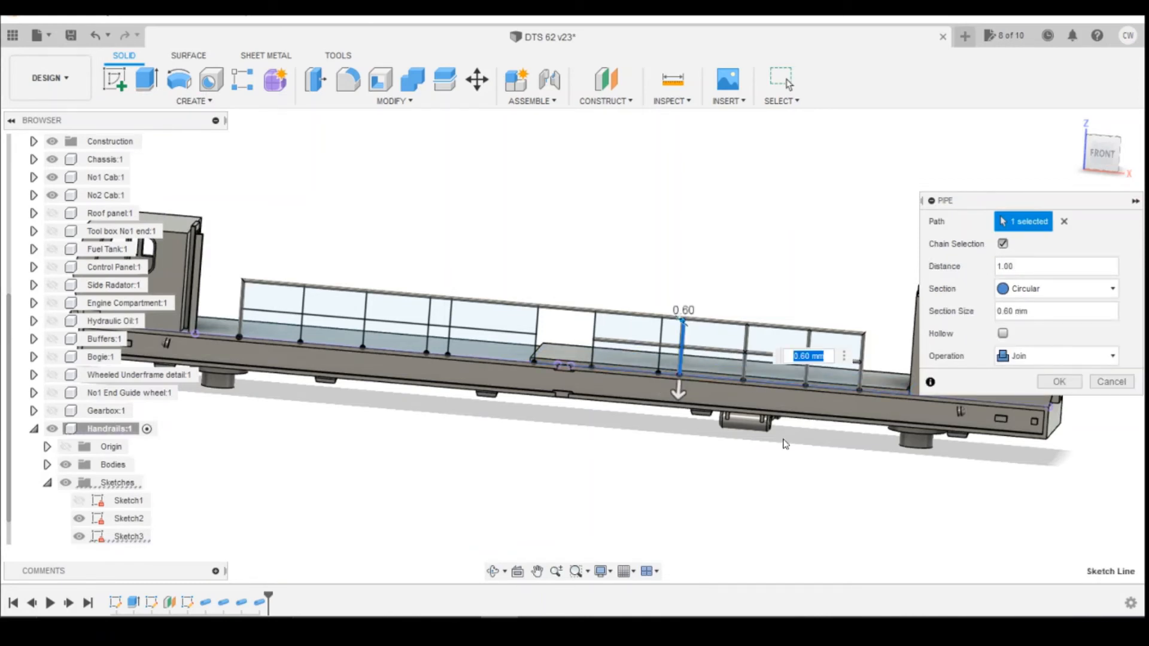
pyautogui.press('Return')
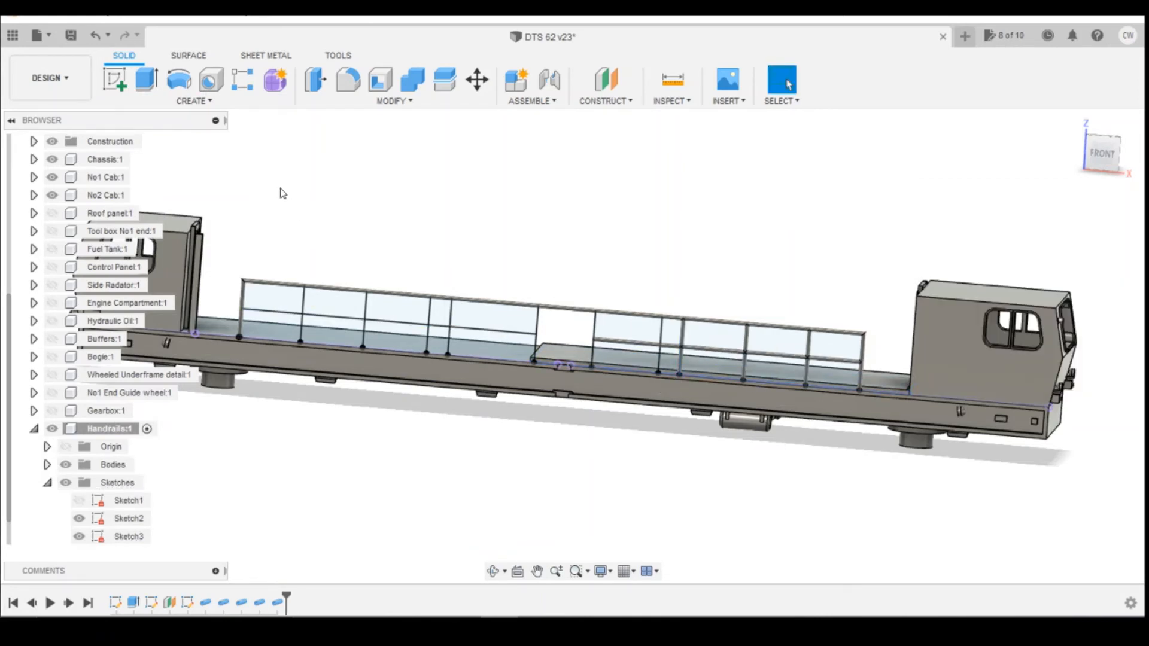
# Create a 0.5 mm pipe along the fourth post of the right-hand railing.
pyautogui.click(190, 100)
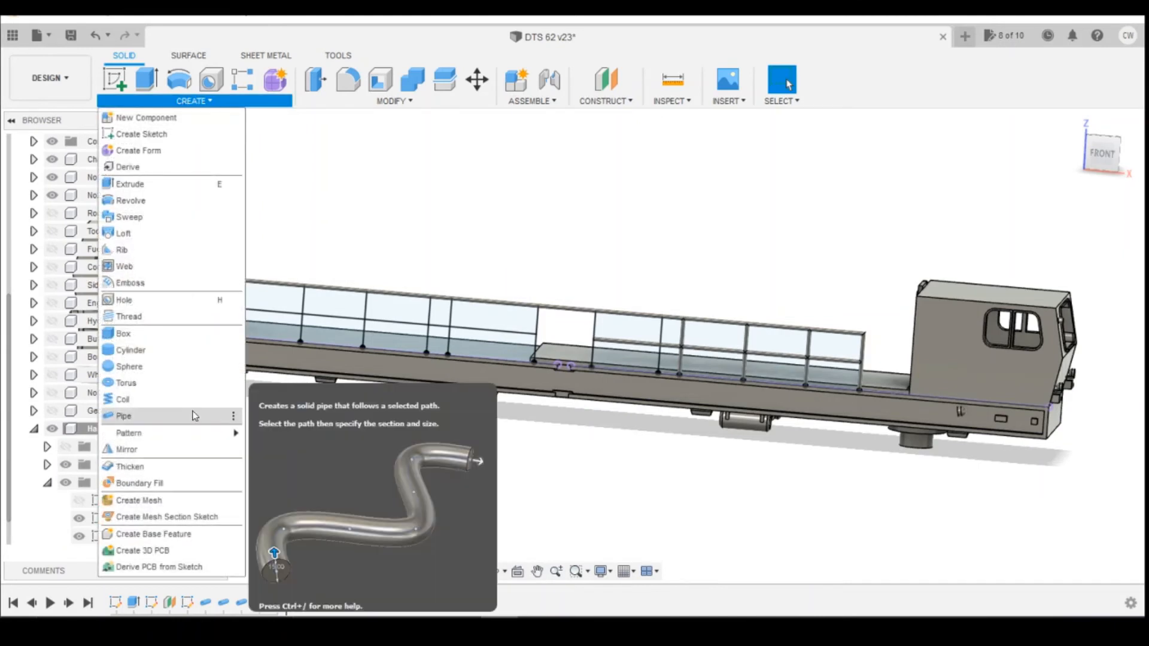
pyautogui.click(194, 415)
pyautogui.click(658, 333)
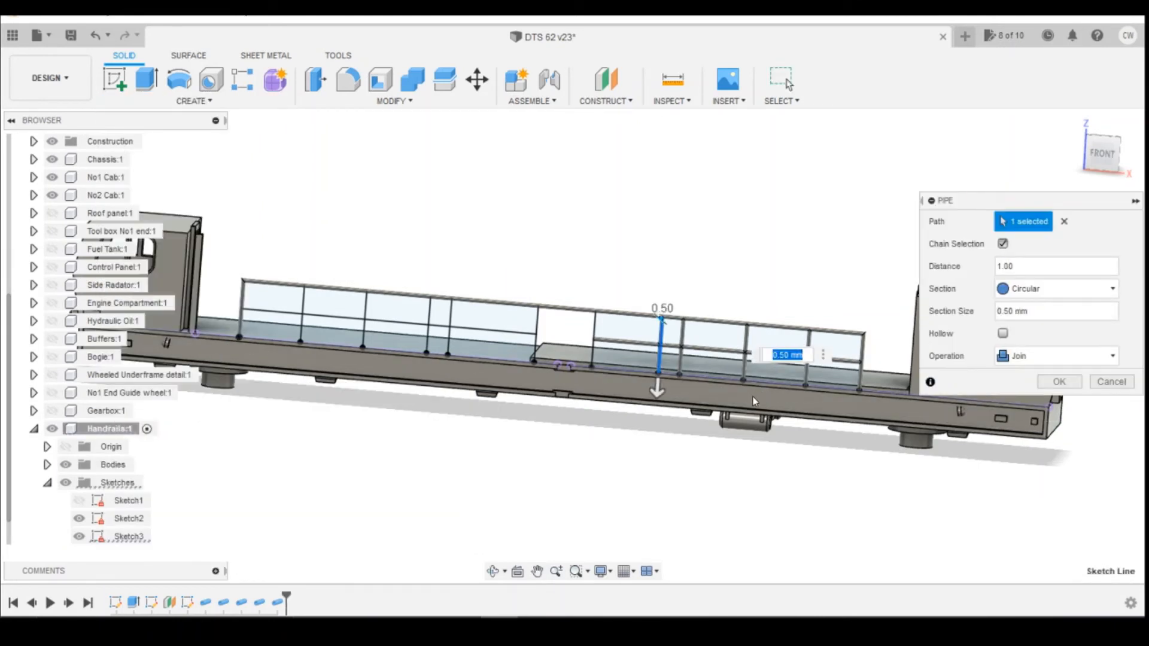
pyautogui.press('Return')
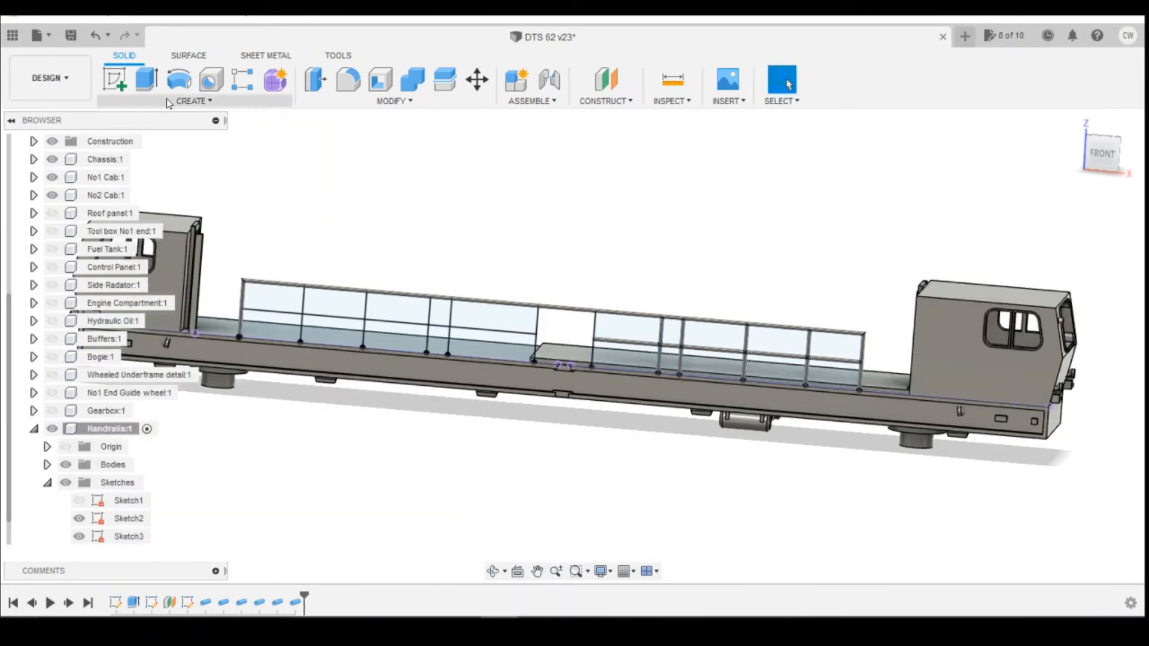
# Create a 0.5 mm pipe along the leftmost post of the right-hand railing.
pyautogui.click(194, 100)
pyautogui.click(152, 412)
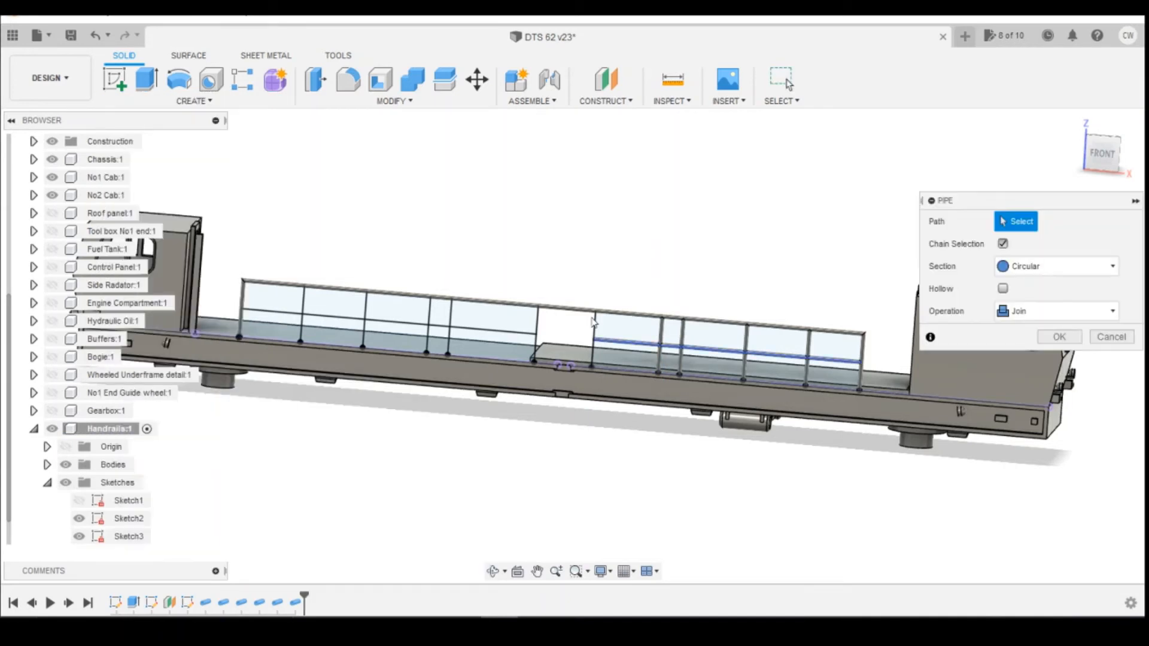
pyautogui.click(600, 325)
pyautogui.press('Return')
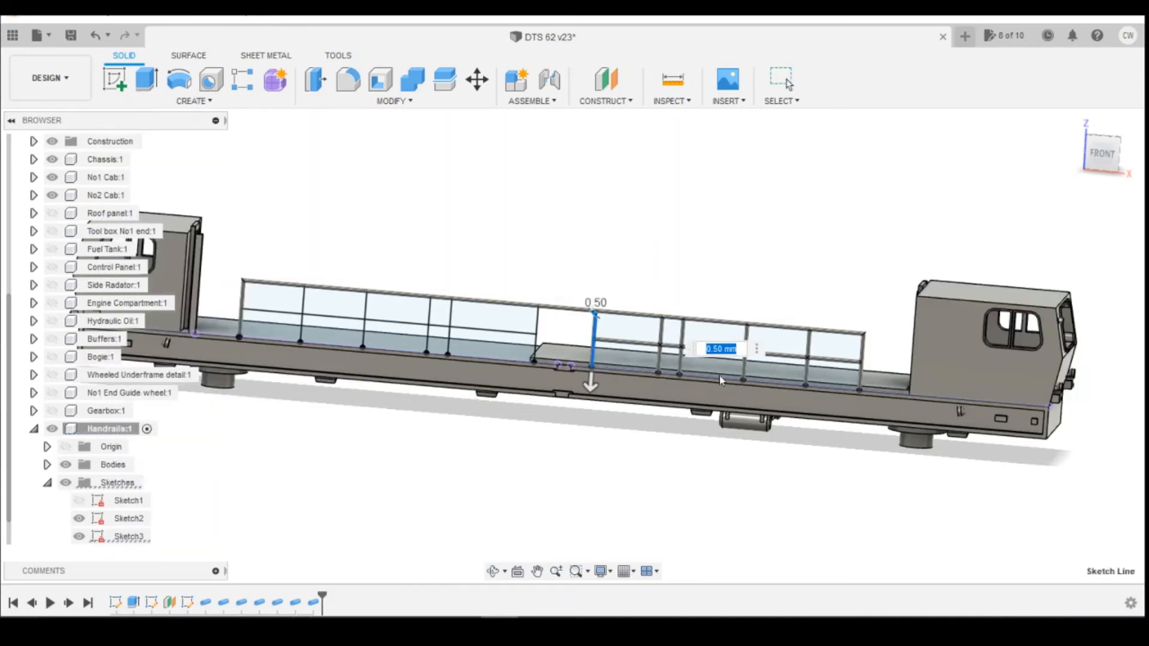
# Create a pipe along the rightmost post of the left-hand railing.
pyautogui.click(193, 101)
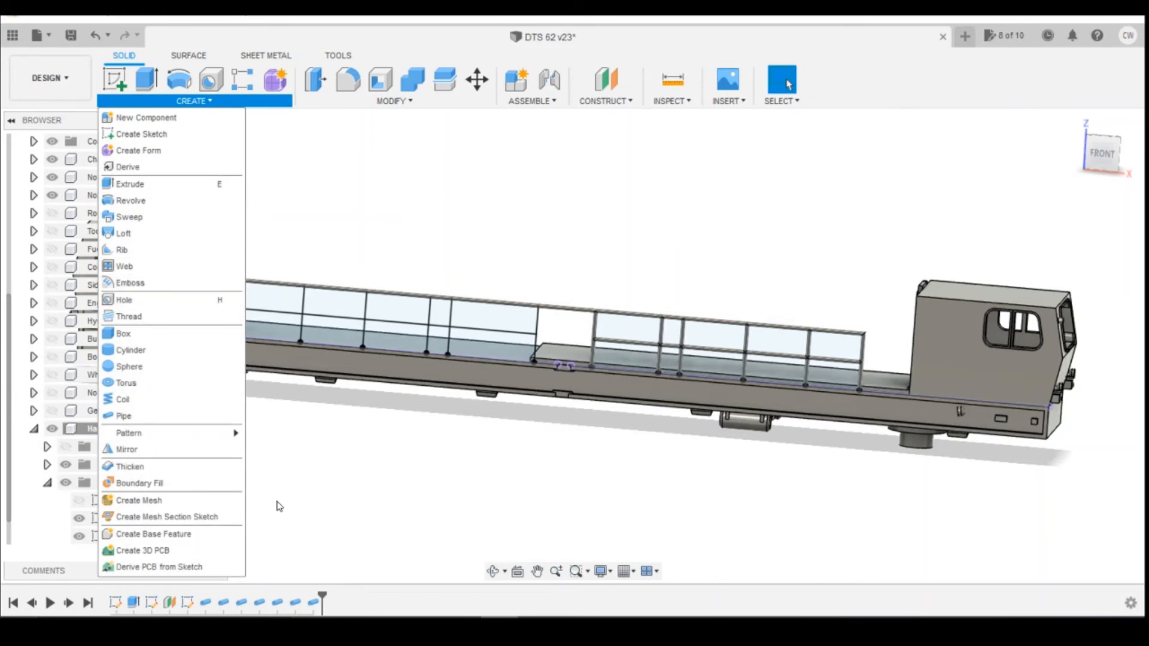
pyautogui.click(168, 416)
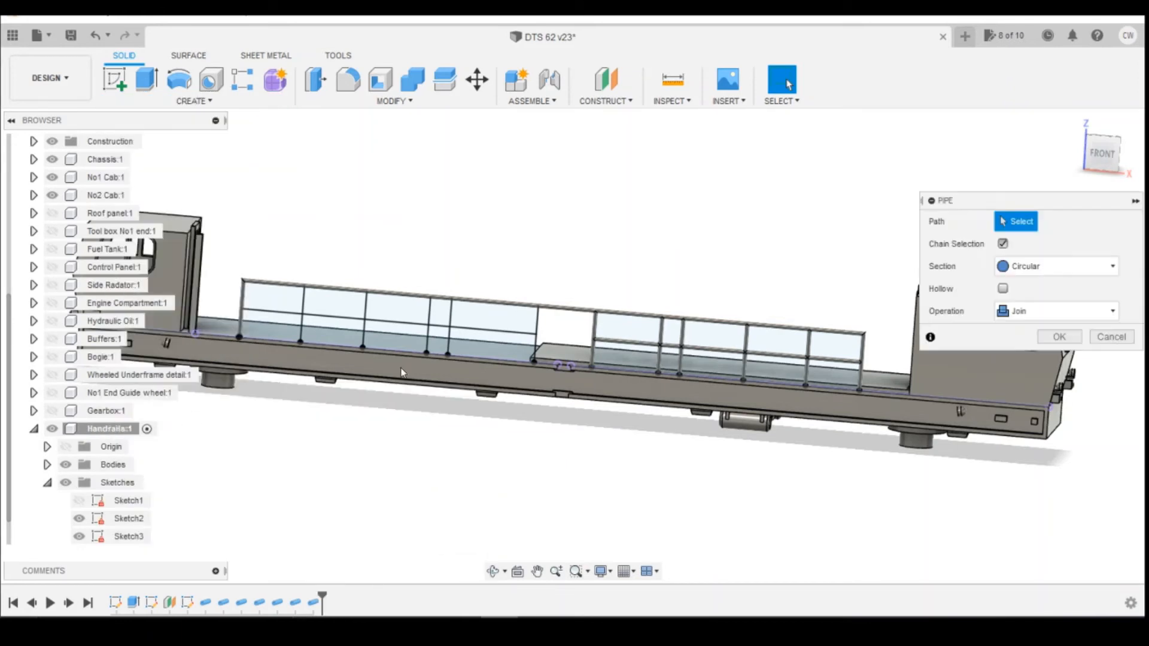
pyautogui.click(540, 330)
pyautogui.press('Return')
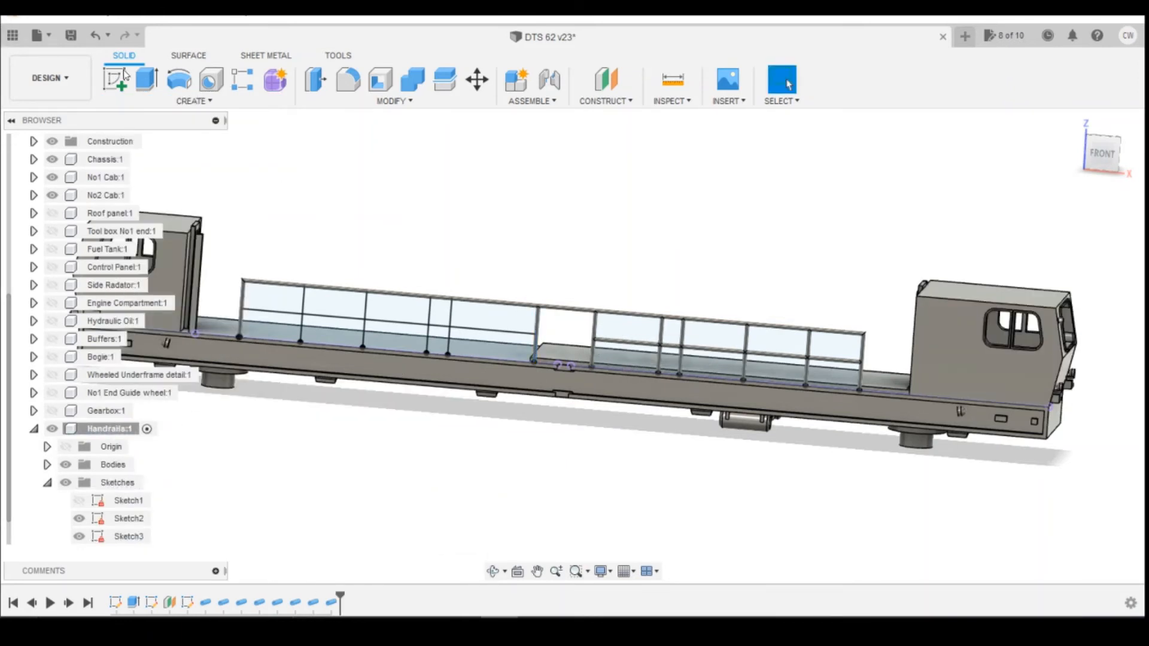
# Create a 0.5 mm pipe along the left-hand middle rail line, joined to the body.
pyautogui.click(194, 100)
pyautogui.click(168, 416)
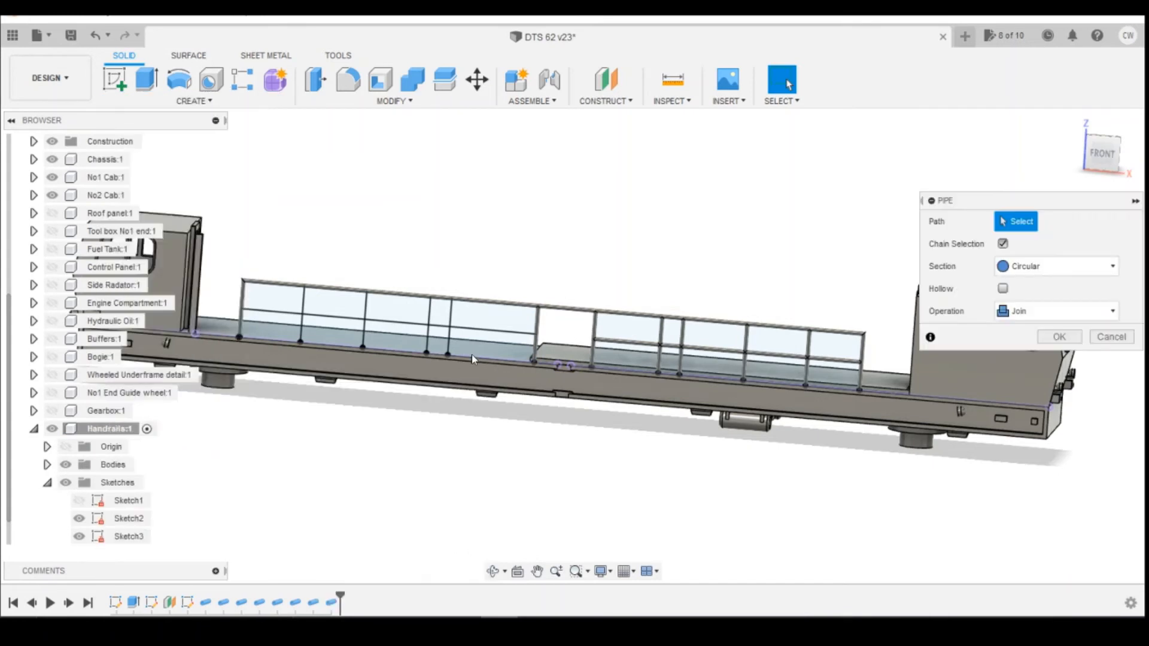
pyautogui.click(476, 329)
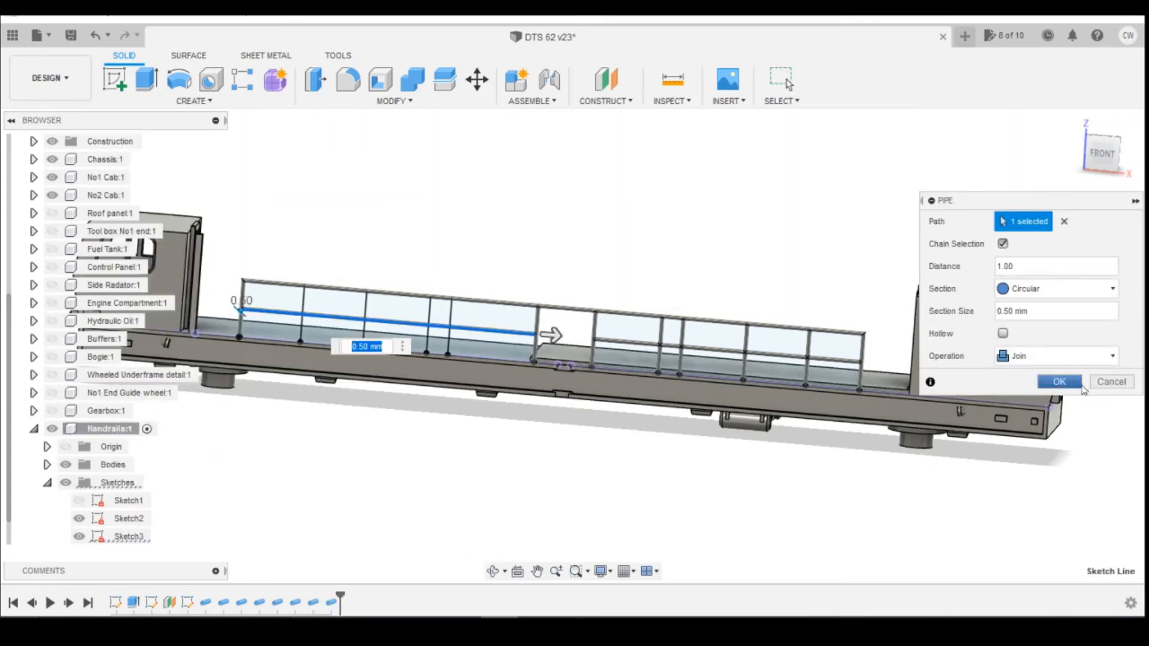
pyautogui.click(1080, 386)
# Create a 0.5 mm pipe along the second post of the left-hand railing.
pyautogui.click(194, 100)
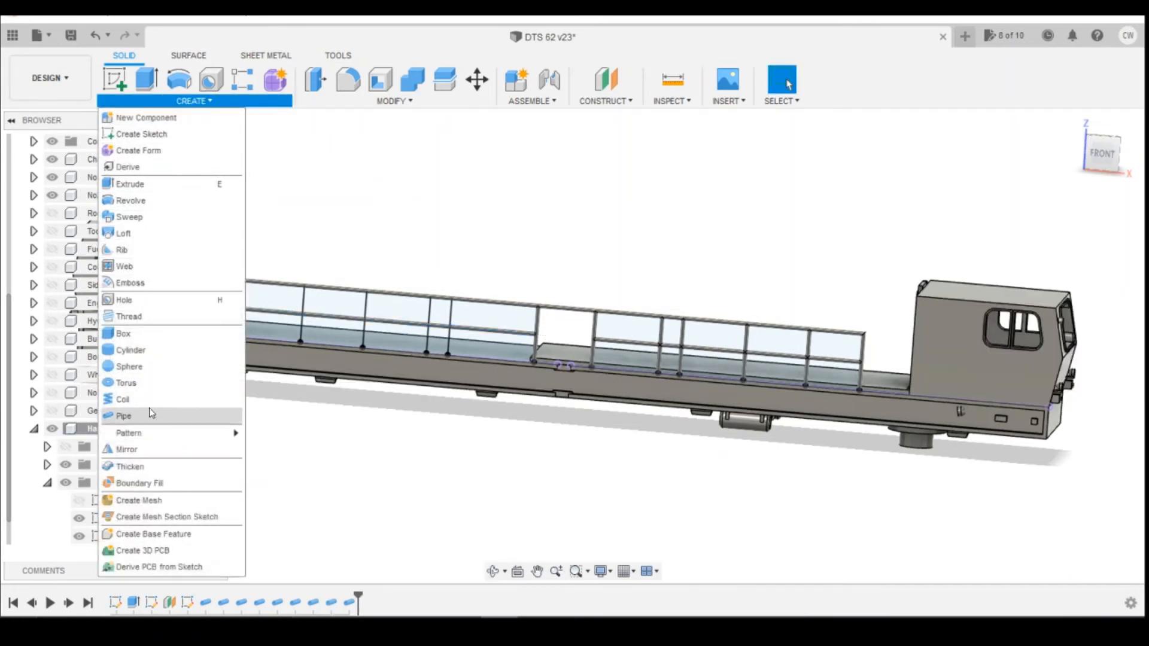
pyautogui.click(151, 413)
pyautogui.click(452, 323)
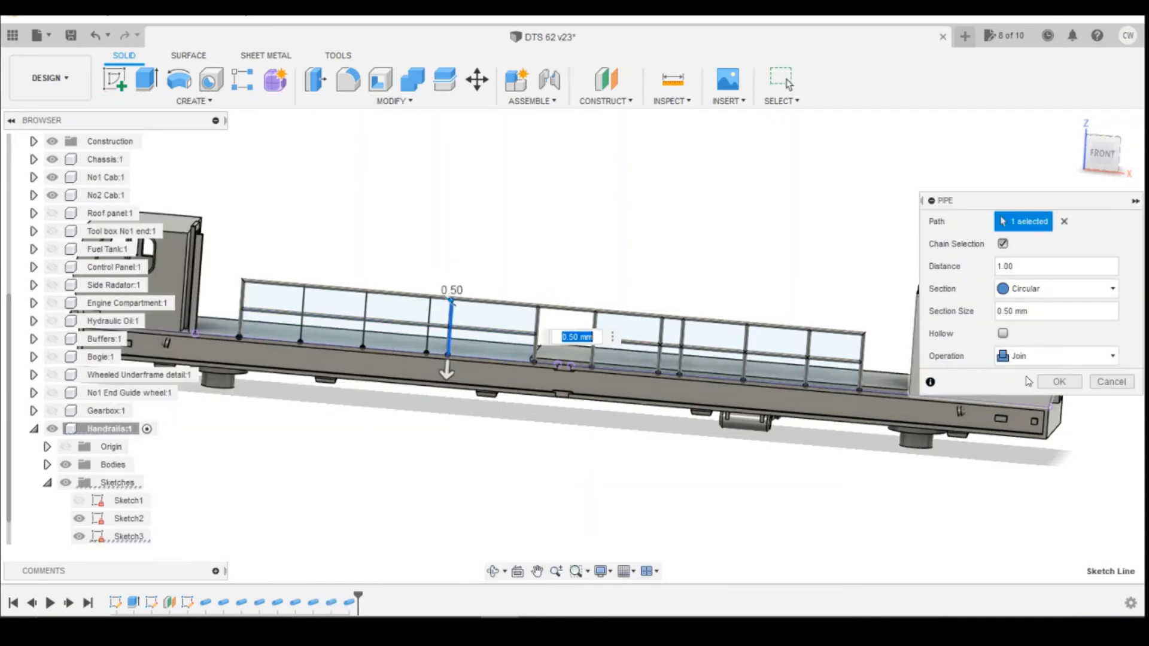
pyautogui.click(1057, 379)
# Create a pipe along the third post of the left-hand railing.
pyautogui.click(191, 100)
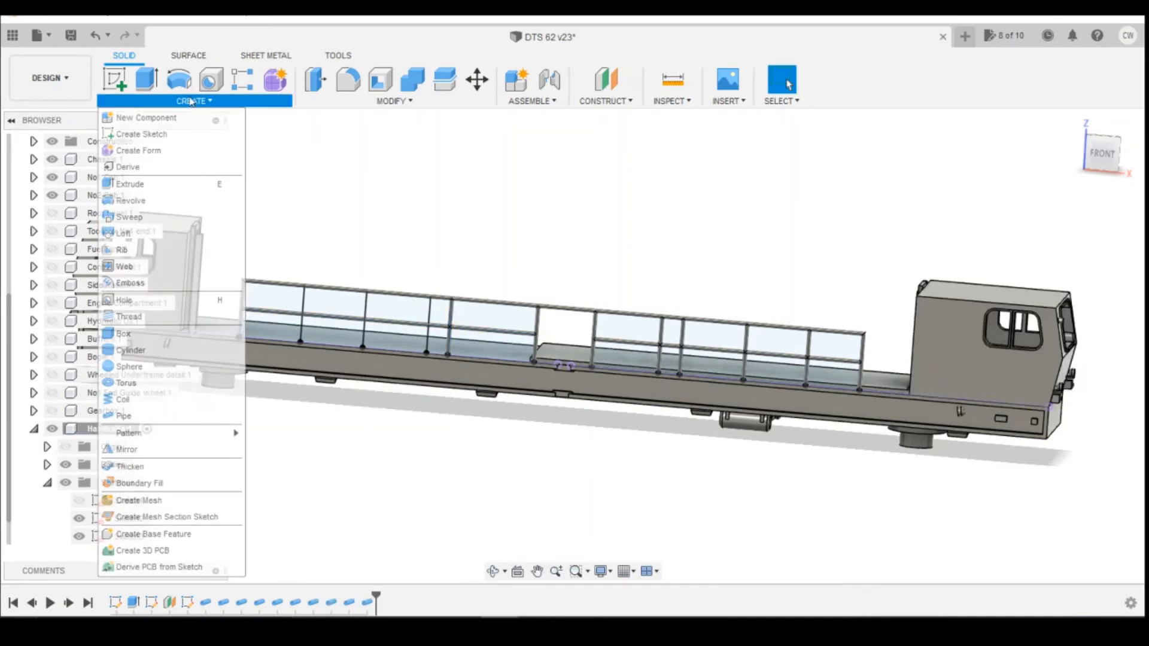
pyautogui.click(159, 413)
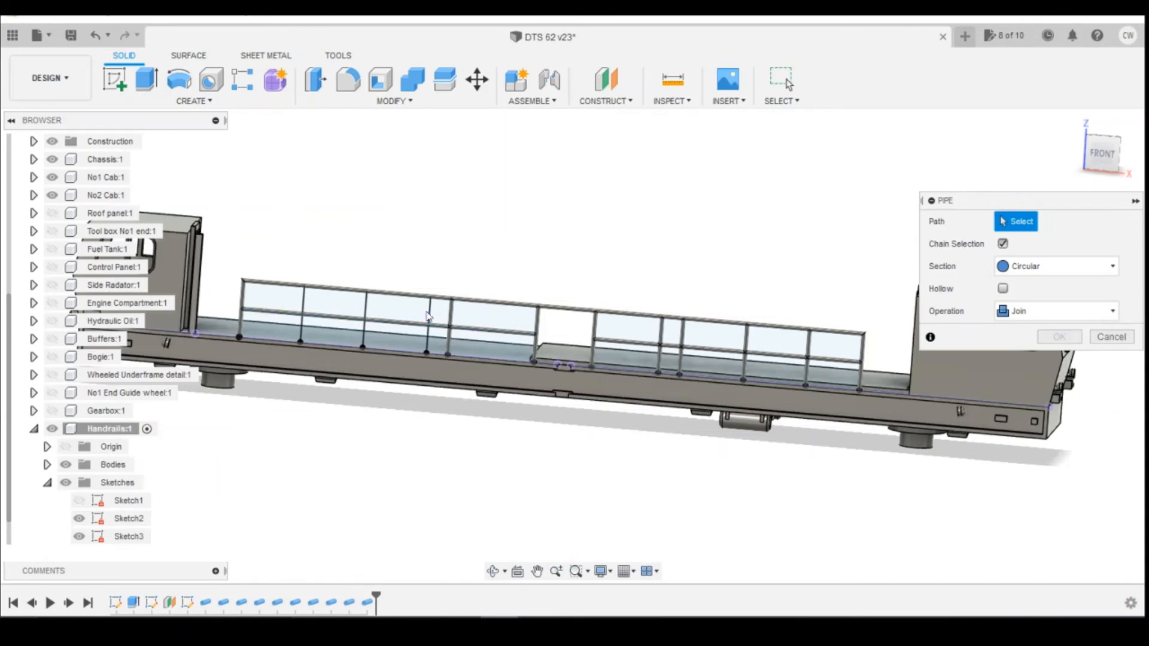
pyautogui.click(429, 320)
pyautogui.click(1057, 380)
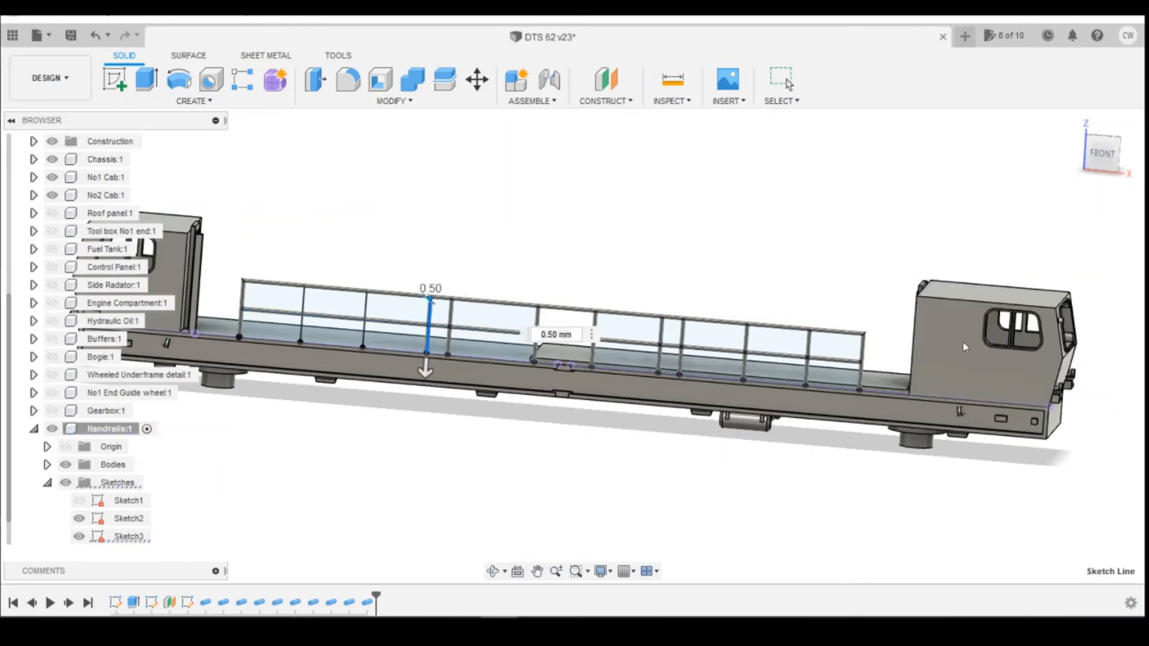
# Create a 0.5 mm pipe along the fourth post of the left-hand railing.
pyautogui.click(193, 101)
pyautogui.click(168, 403)
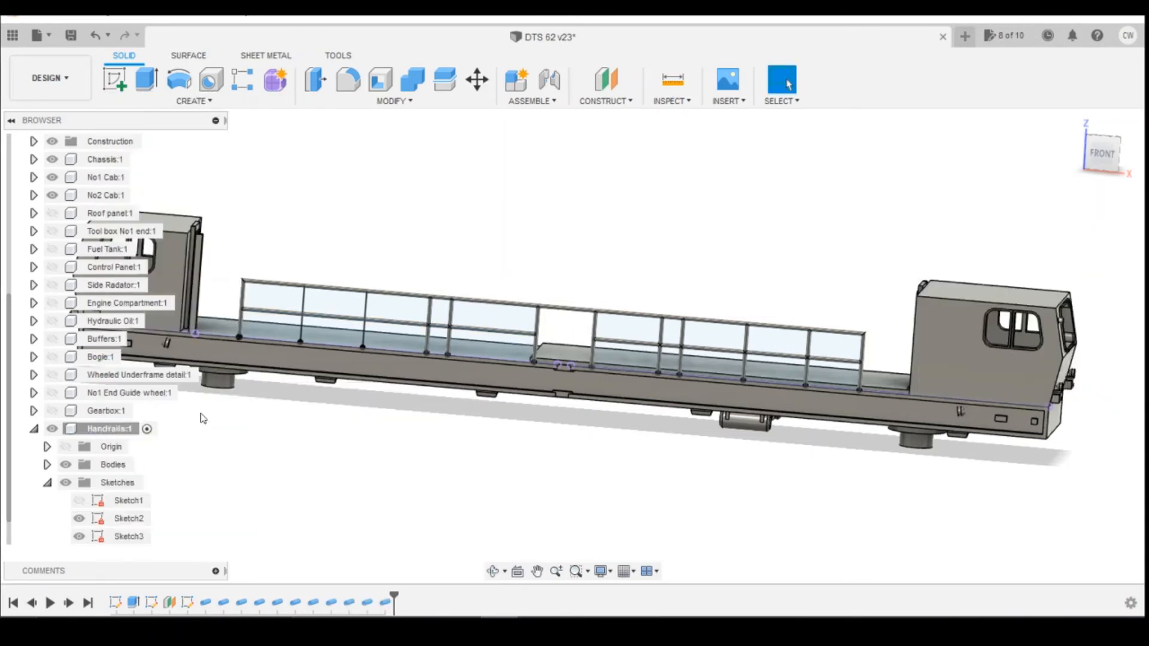
pyautogui.click(368, 308)
pyautogui.click(1057, 380)
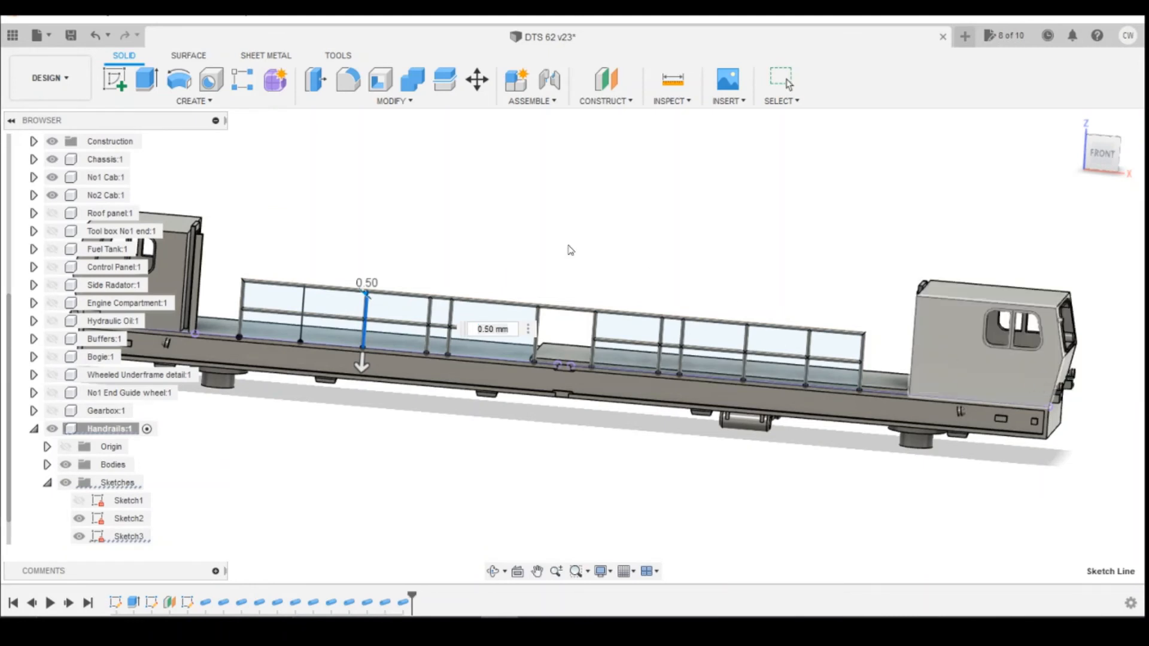
# Create a 0.5 mm pipe along the post near the left end of the left-hand railing.
pyautogui.click(193, 101)
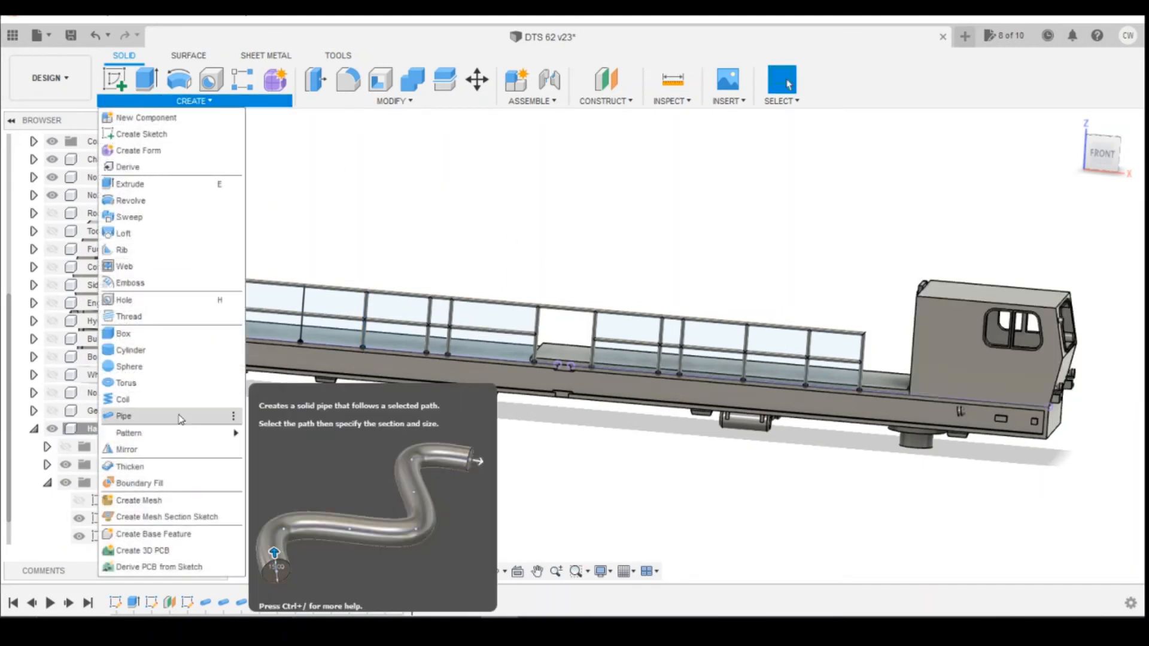
pyautogui.click(168, 412)
pyautogui.click(301, 320)
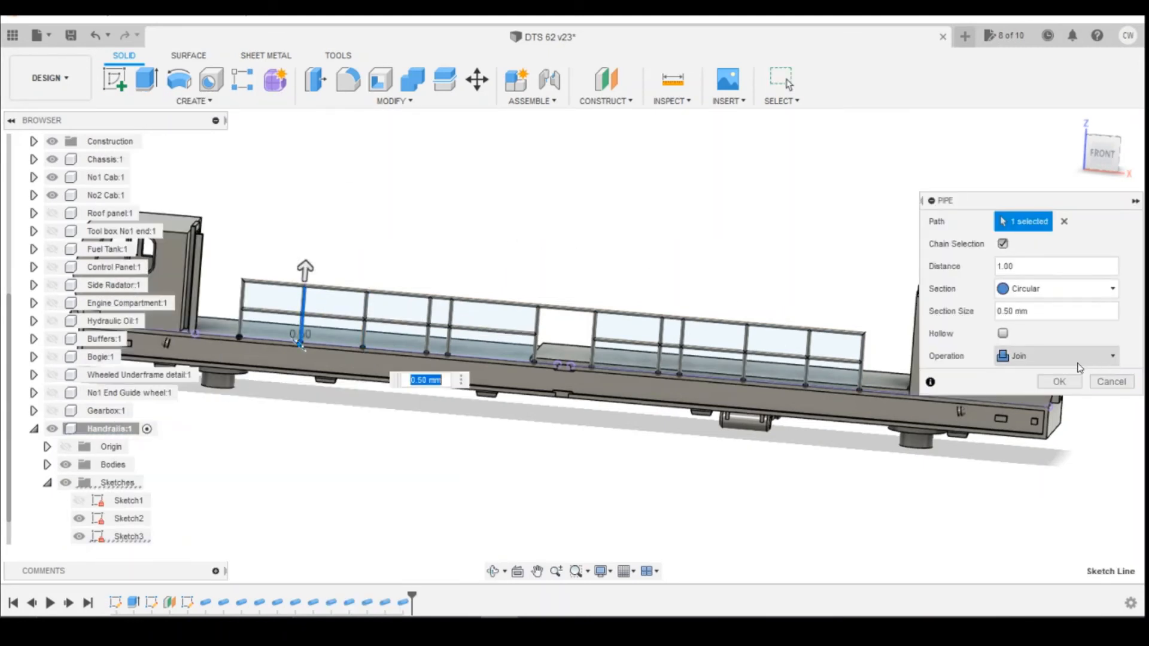
pyautogui.click(1062, 381)
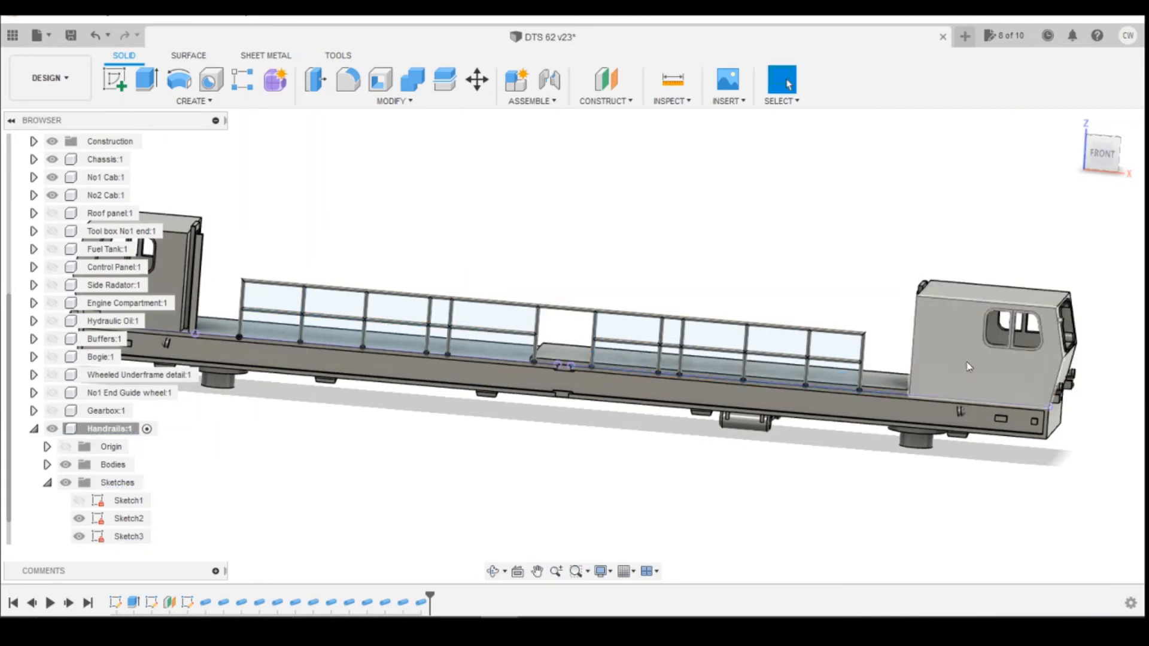
# Orbit around the model, then open the reference photo of the rail vehicle to compare the handrail post layout.
pyautogui.moveTo(1103, 158); pyautogui.dragTo(1065, 153)
pyautogui.keyDown('shift'); pyautogui.moveTo(390, 99); pyautogui.dragTo(389, 160, button='middle'); pyautogui.keyUp('shift')
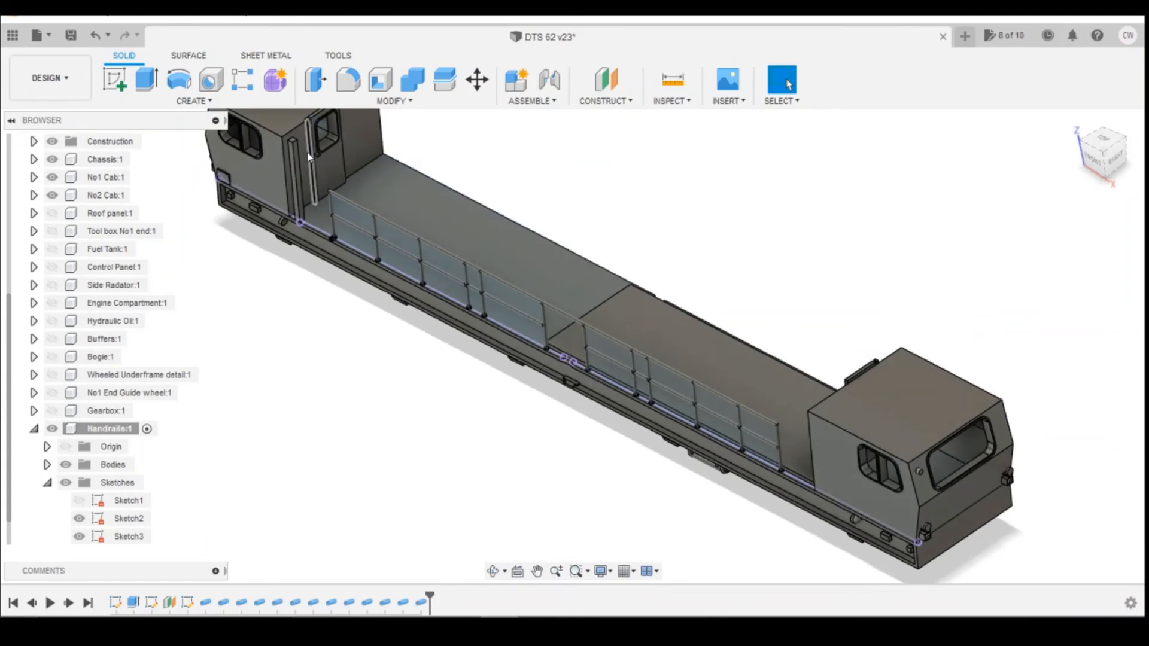
pyautogui.moveTo(1101, 160); pyautogui.dragTo(1109, 142)
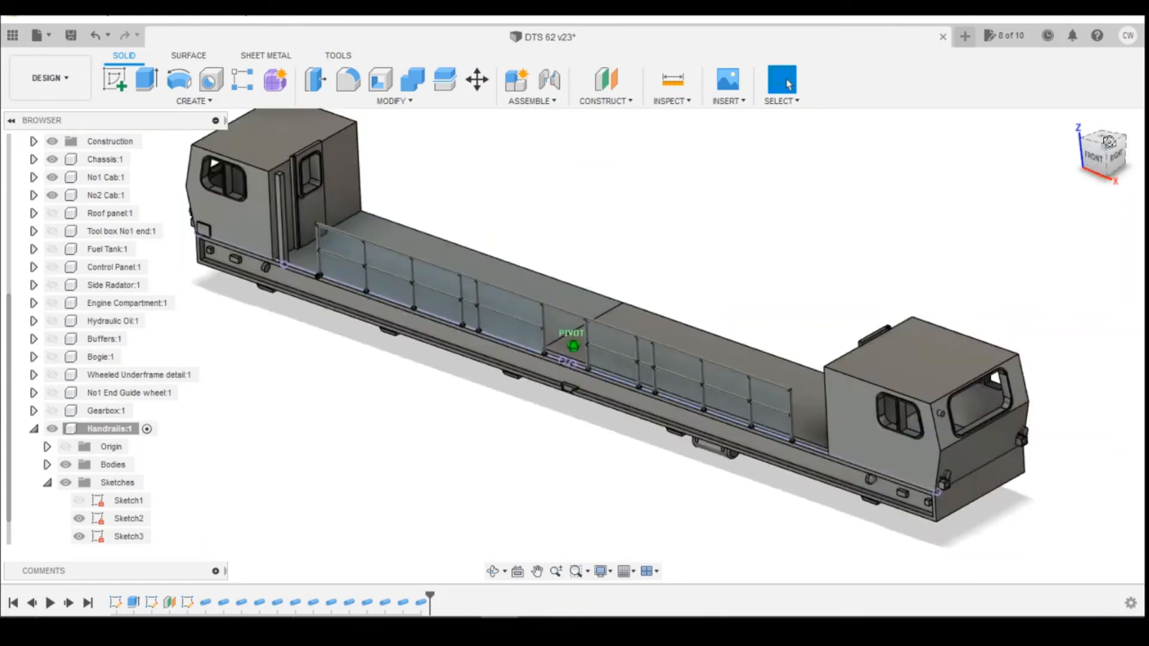
pyautogui.click(1096, 155)
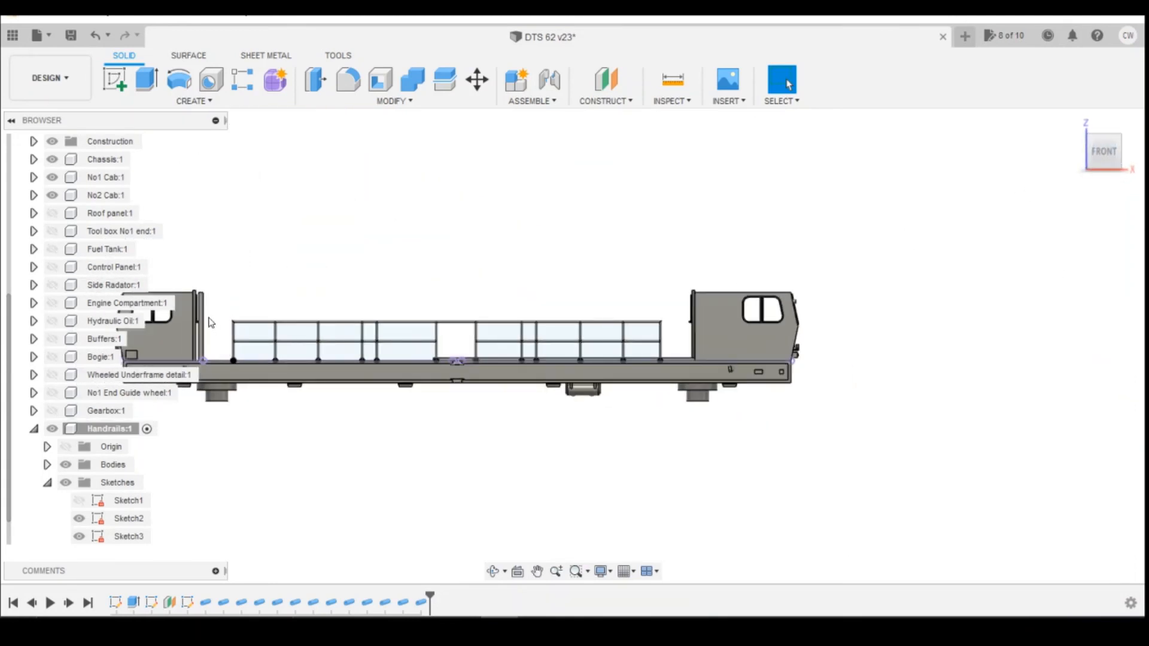
pyautogui.scroll(3, 389, 360)
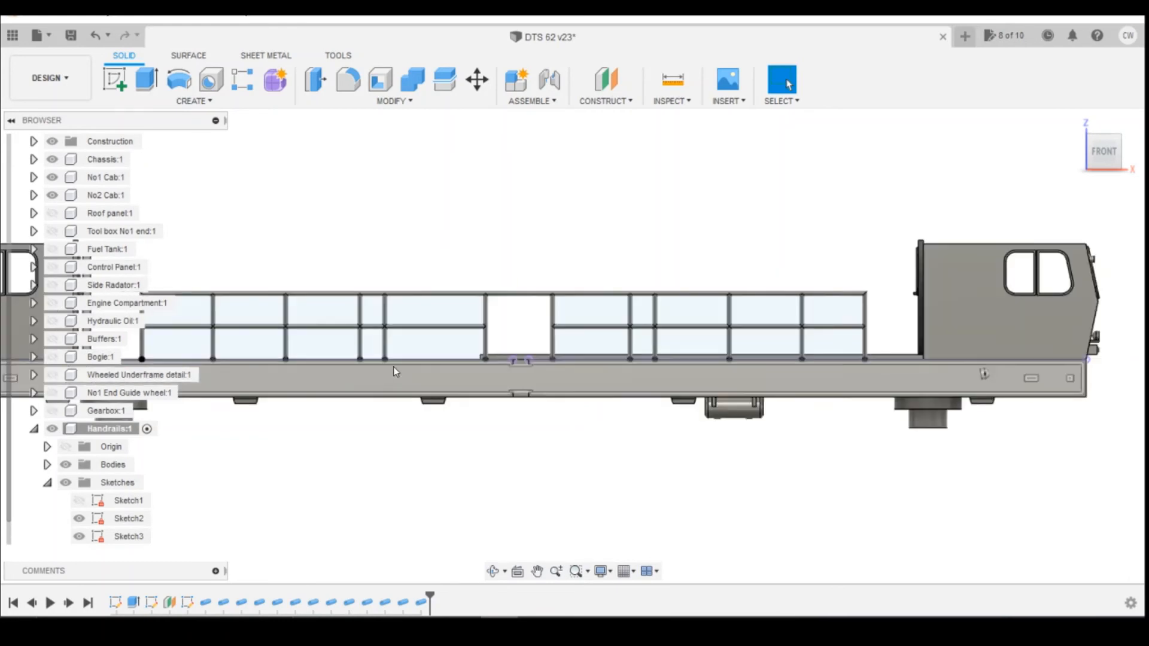
pyautogui.scroll(-2, 389, 365)
pyautogui.moveTo(422, 634)
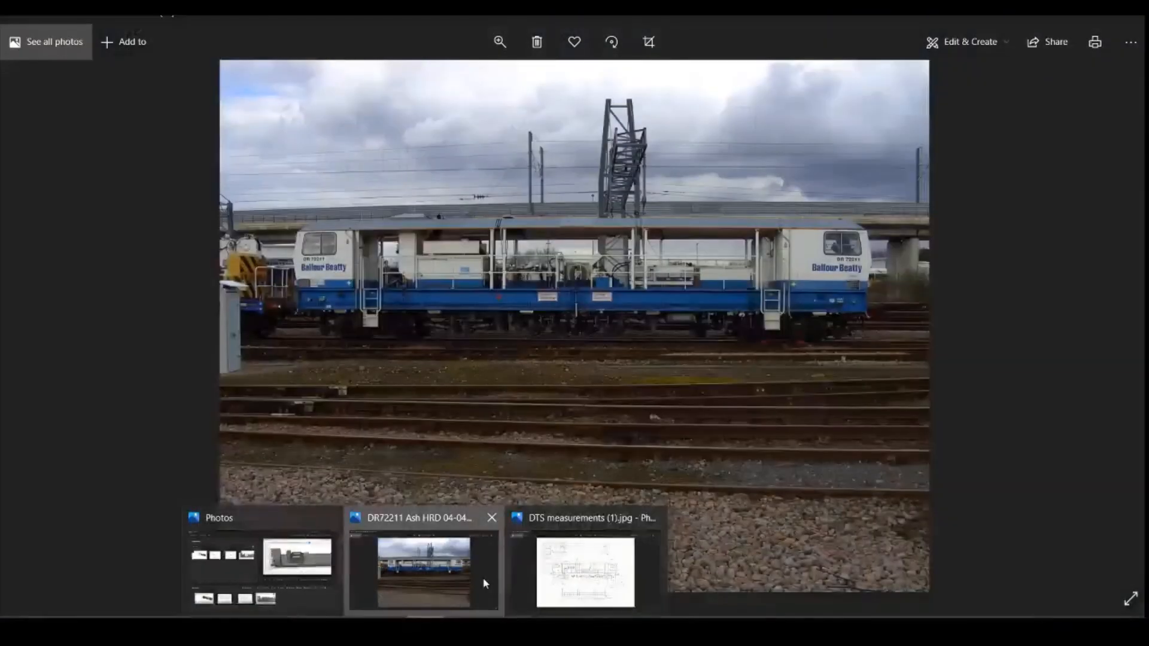
pyautogui.click(421, 575)
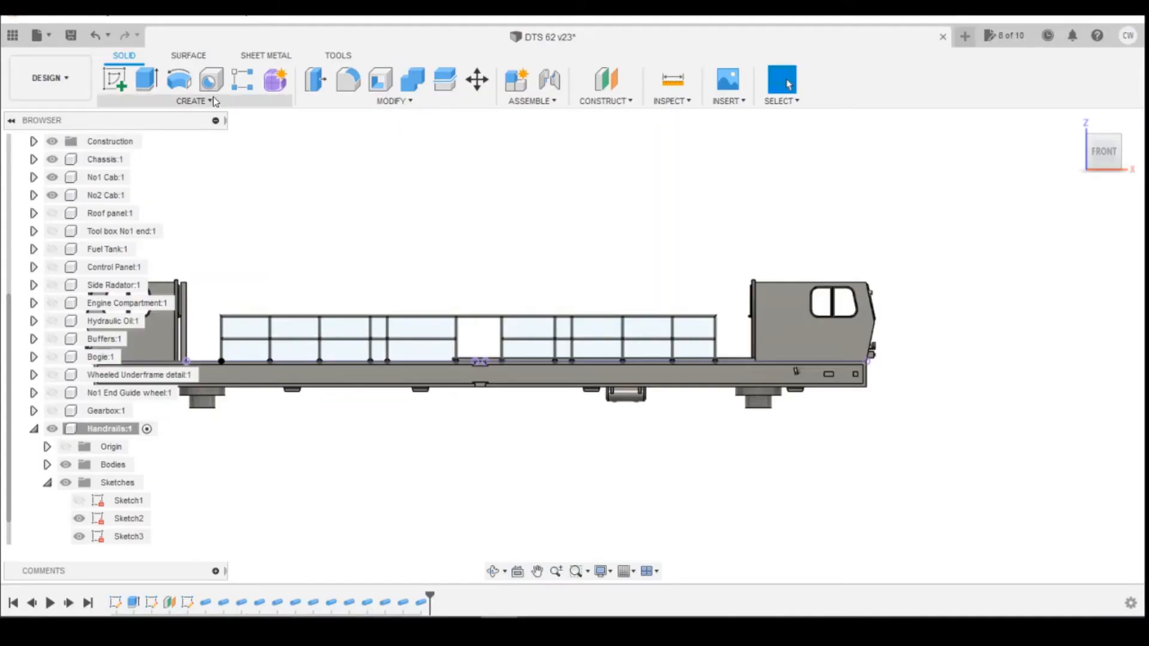
# Start a rectangular pattern of bodies and select the end post body Body1 as the object.
pyautogui.click(215, 99)
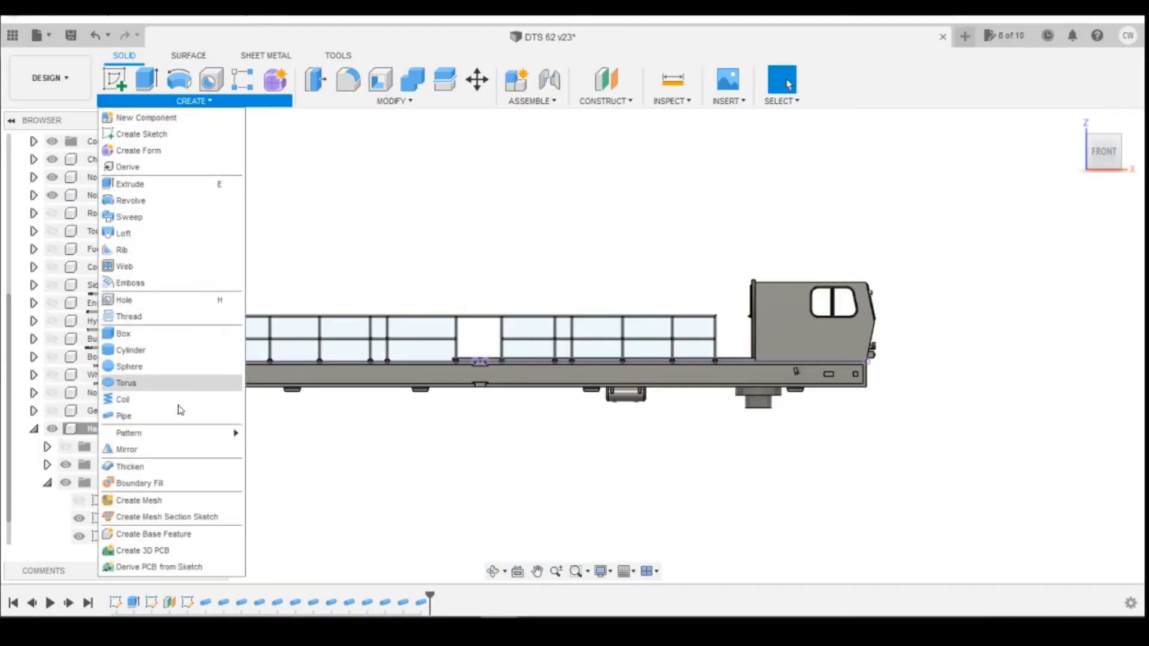
pyautogui.moveTo(155, 436)
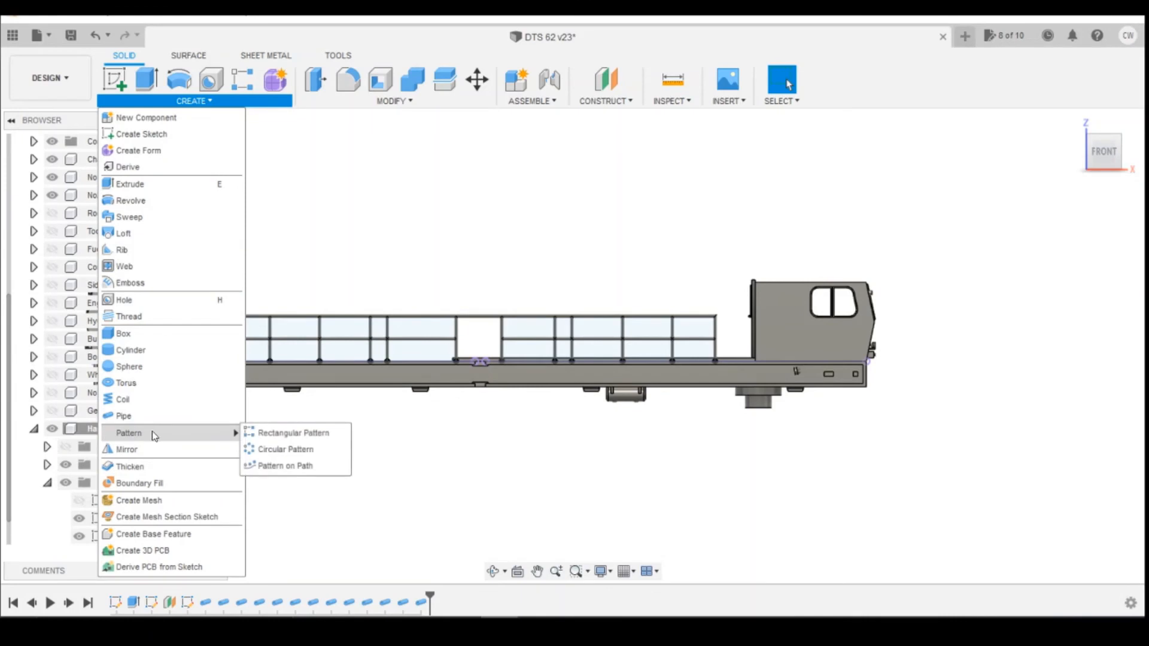
pyautogui.click(278, 432)
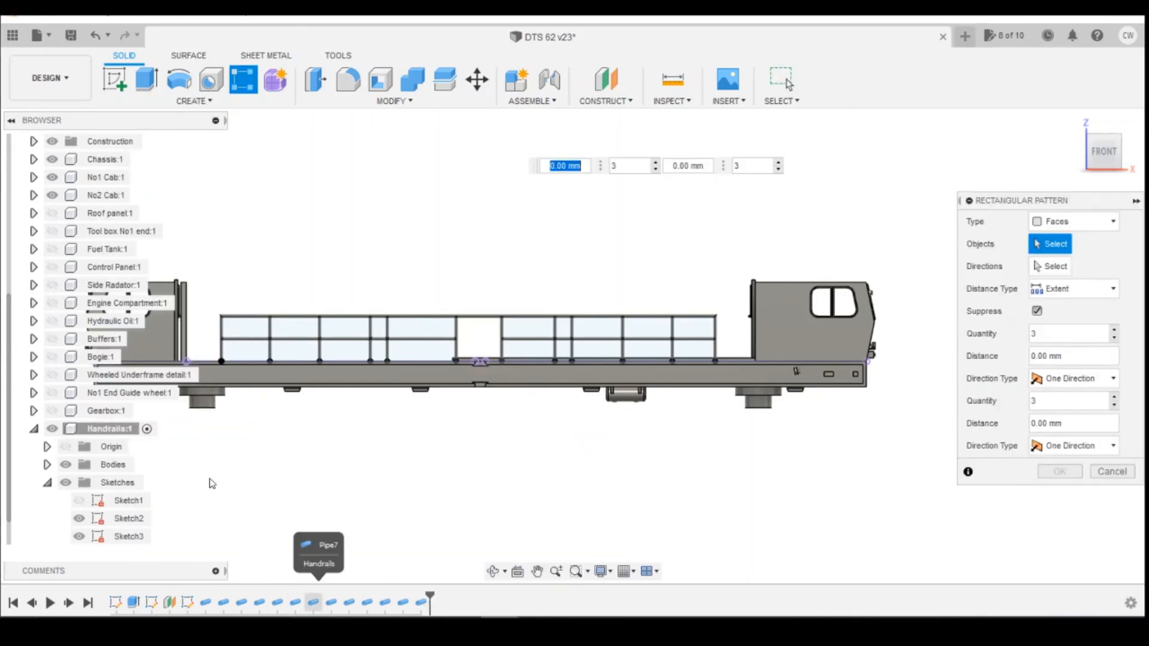
pyautogui.click(135, 607)
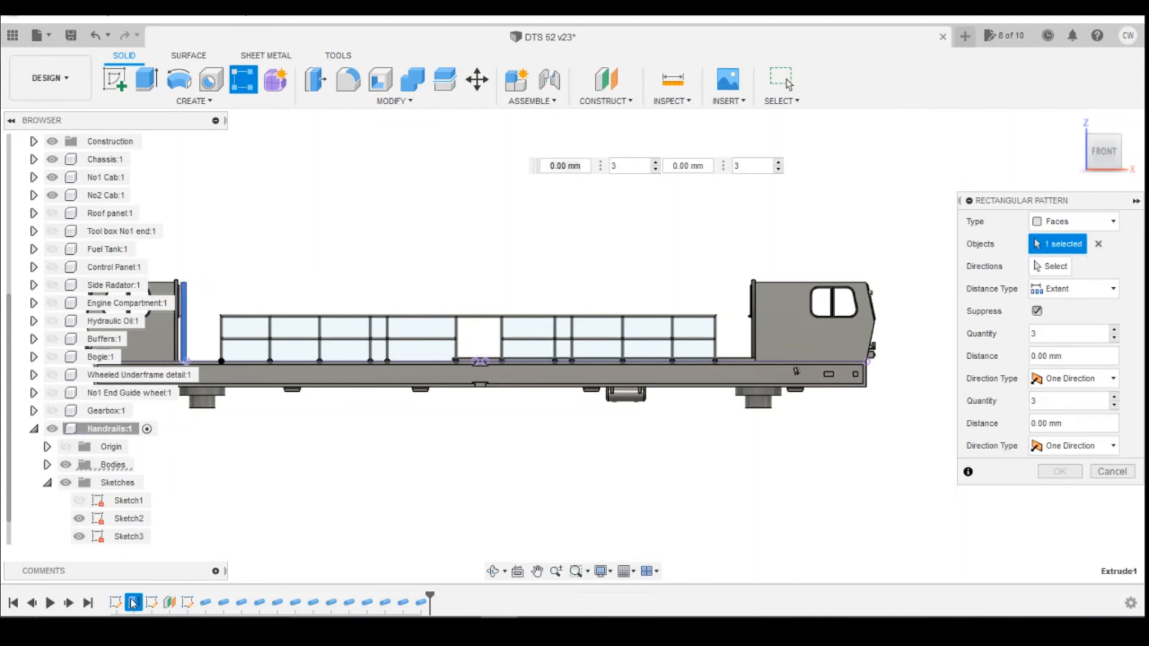
pyautogui.click(1106, 223)
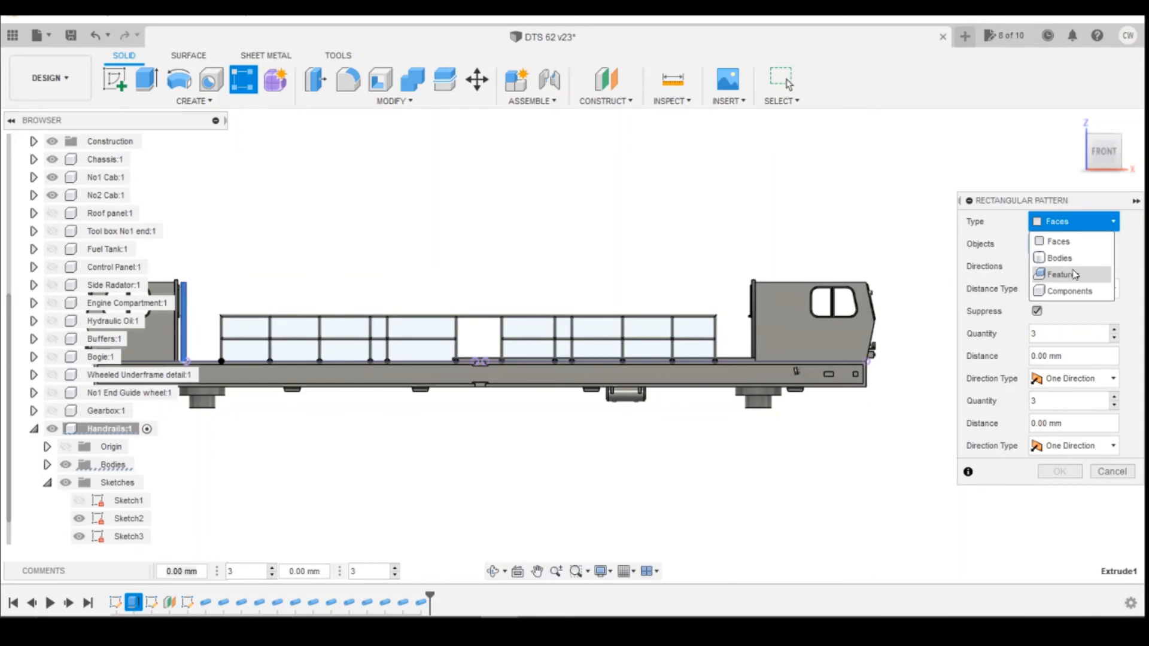
pyautogui.click(1060, 258)
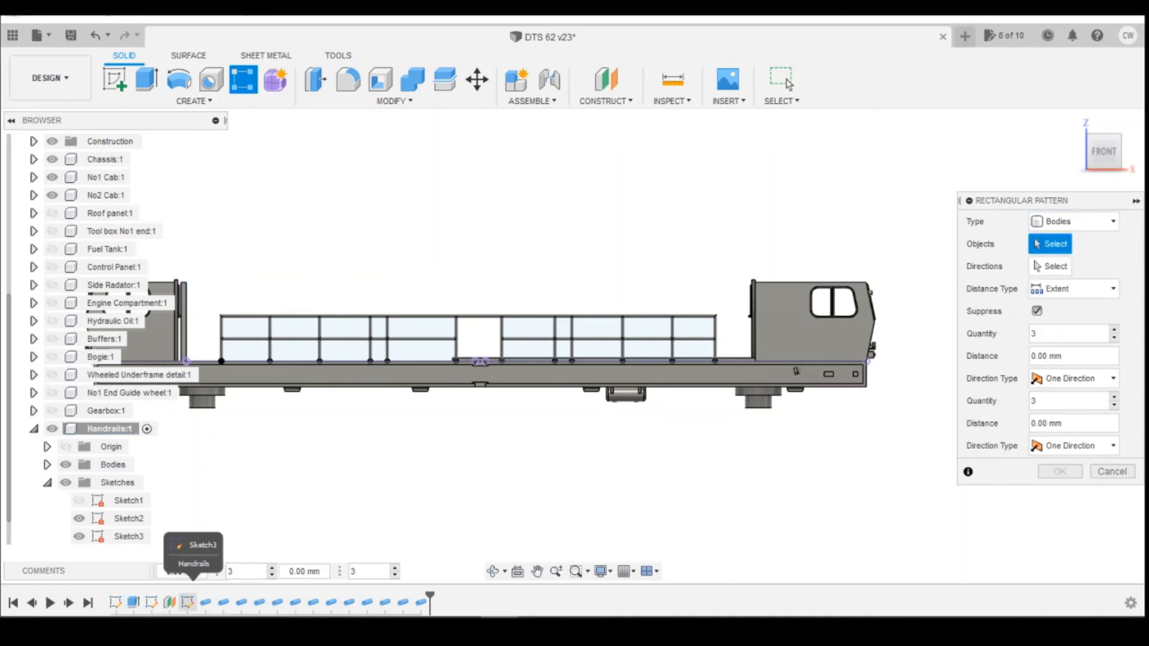
pyautogui.scroll(-1, 83, 443)
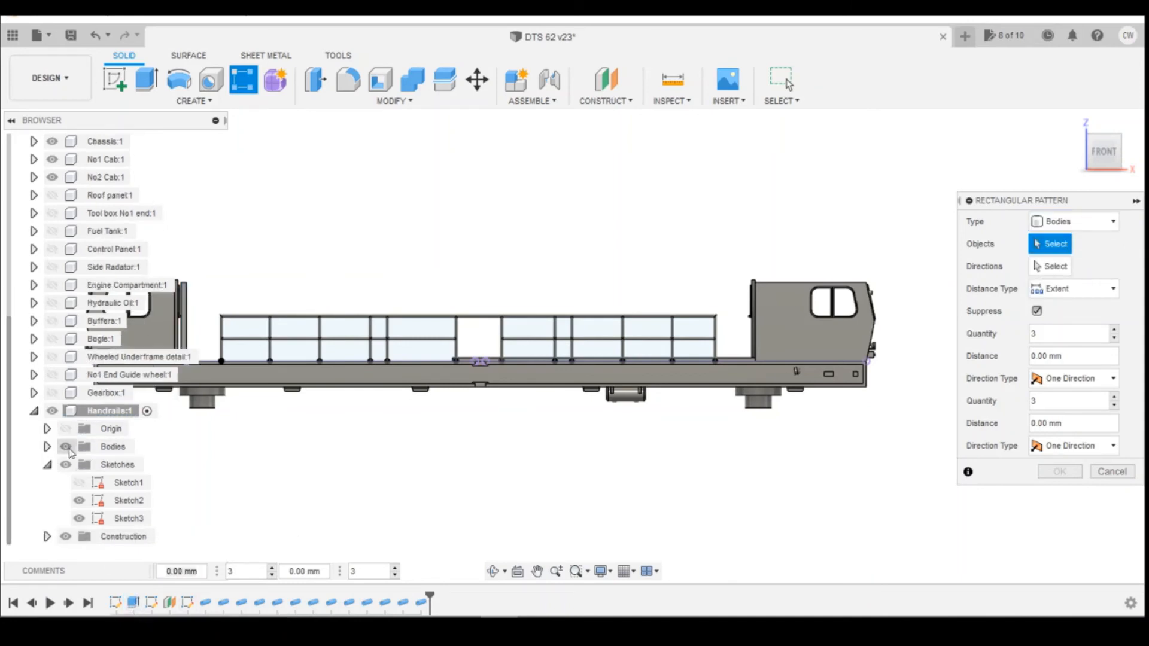
pyautogui.click(47, 447)
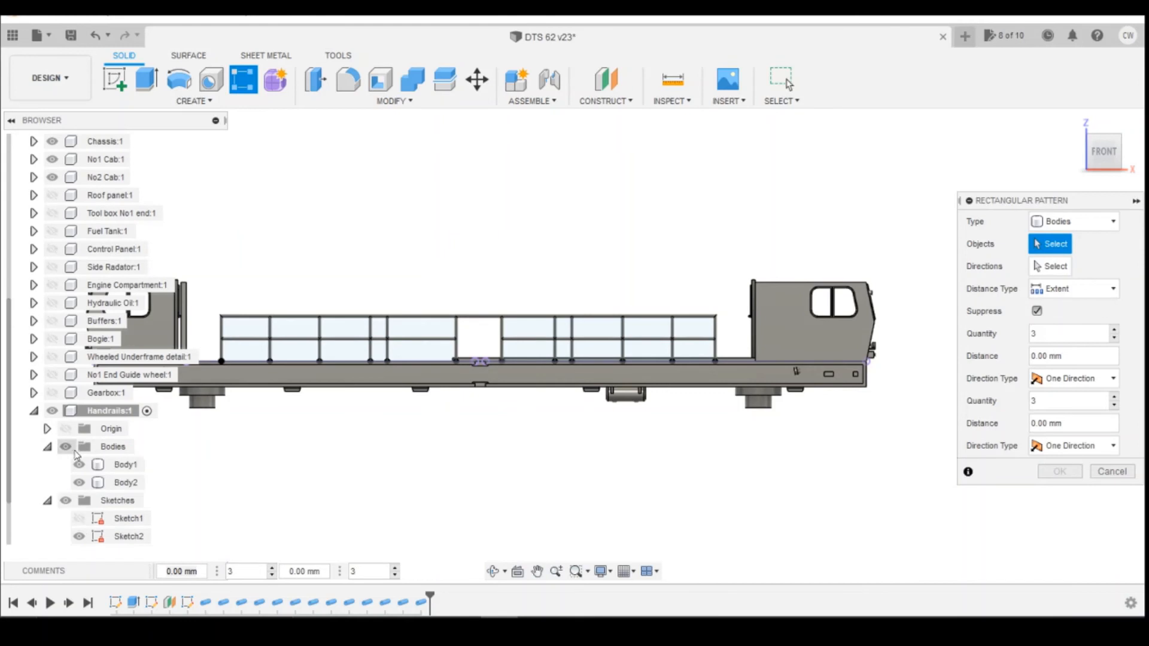
pyautogui.click(121, 465)
# Pattern the end post along the railing base line as 2 copies spaced 28.40 mm apart.
pyautogui.scroll(3, 305, 422)
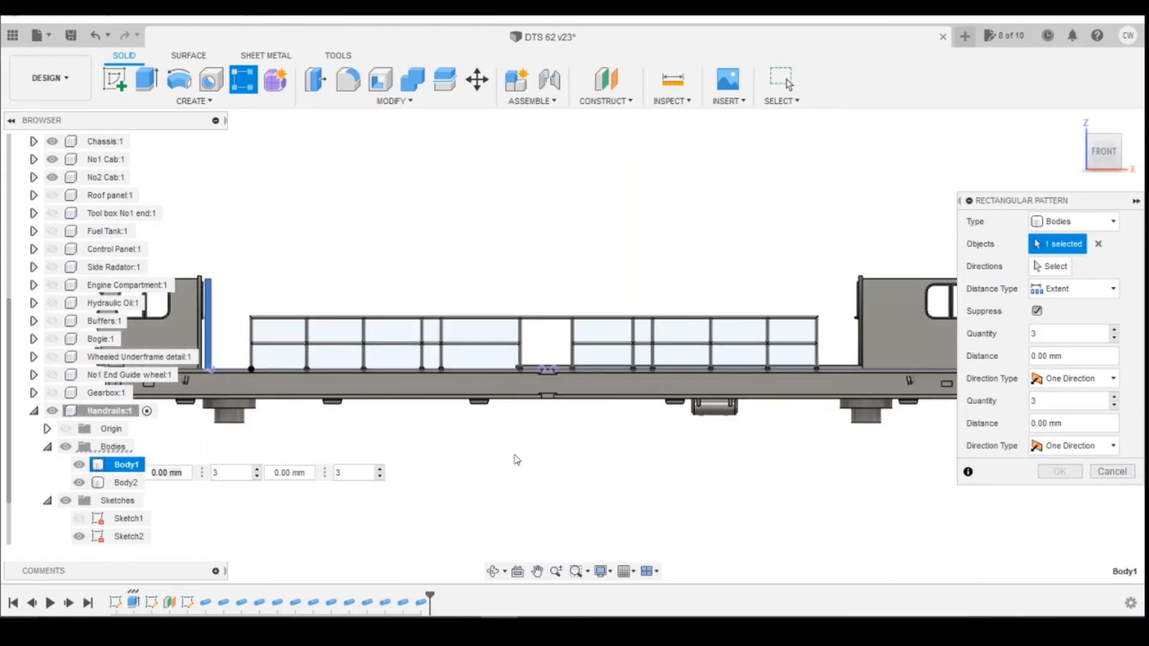
pyautogui.click(1051, 267)
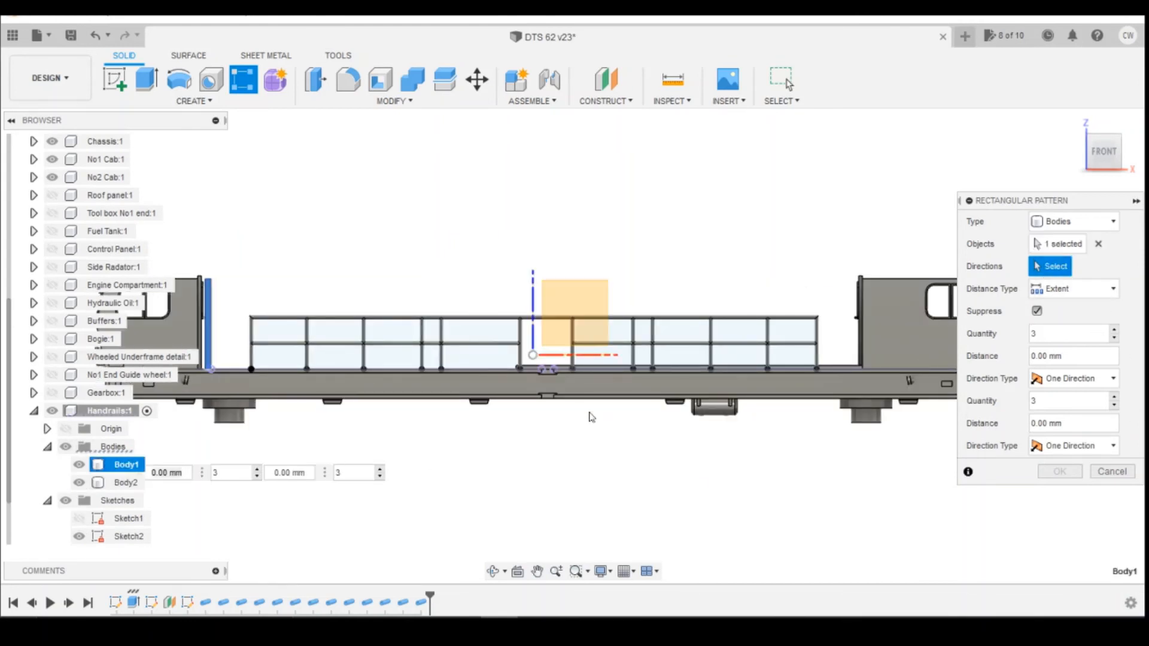
pyautogui.click(475, 371)
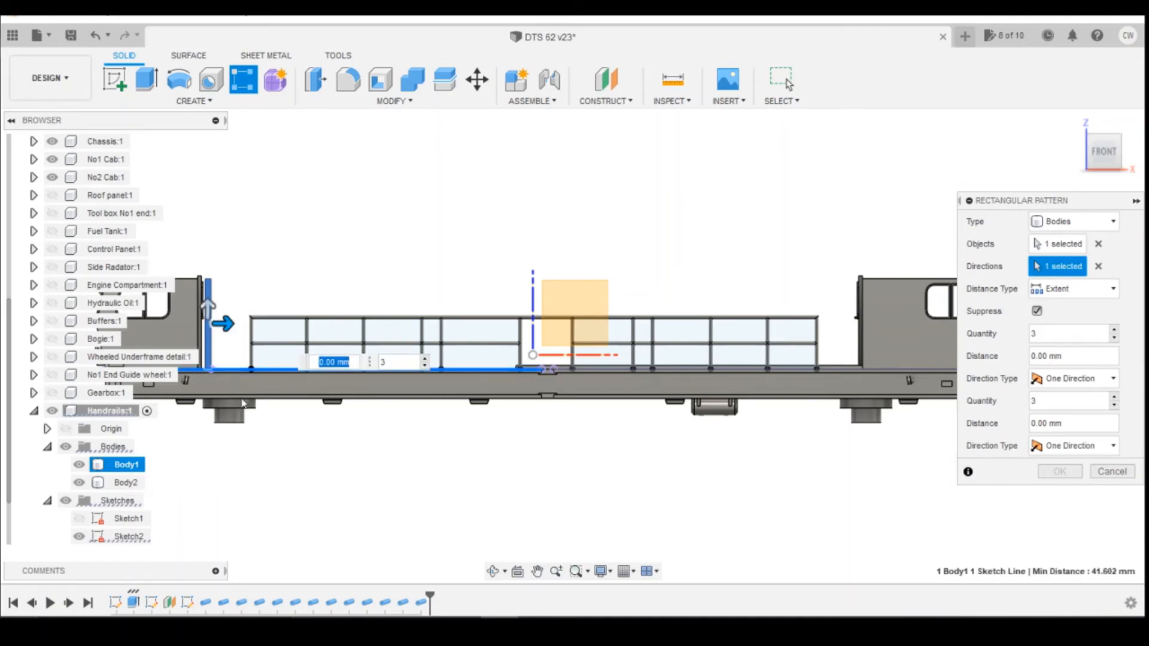
pyautogui.moveTo(239, 326); pyautogui.dragTo(420, 324)
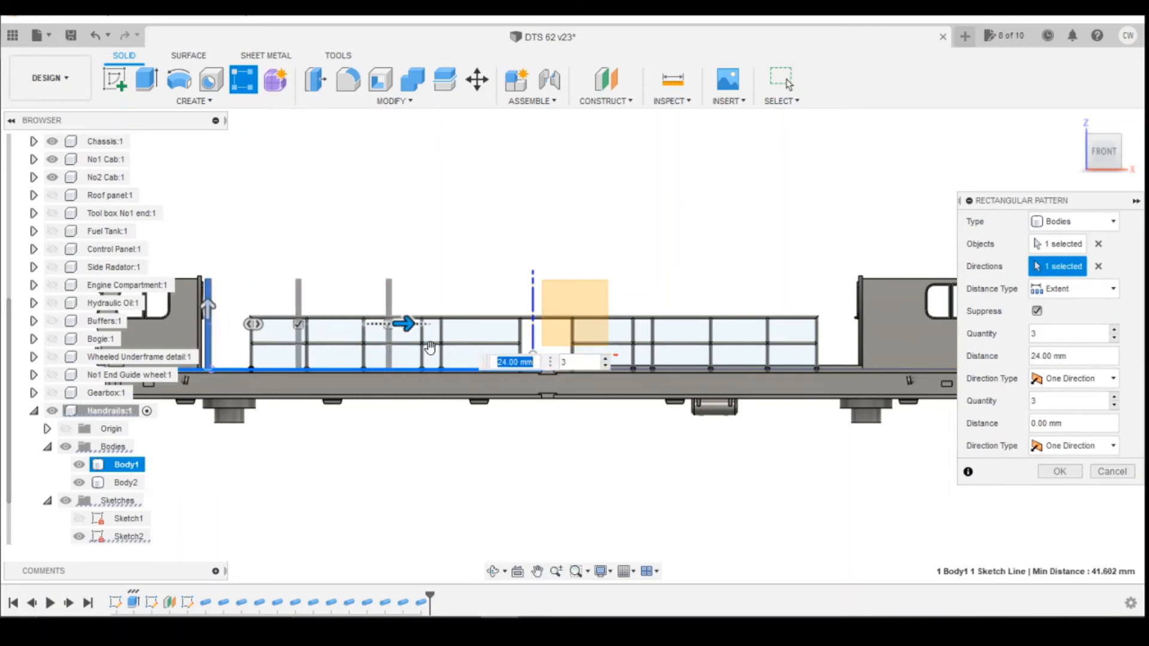
pyautogui.click(605, 366)
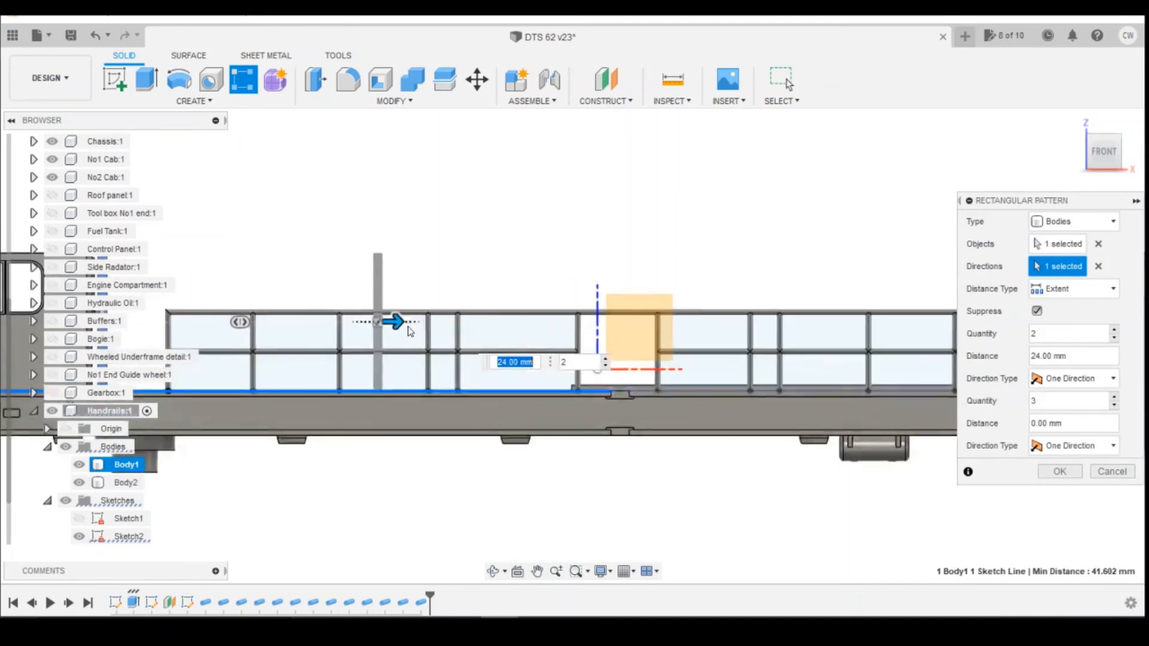
pyautogui.scroll(2, 398, 324)
pyautogui.moveTo(398, 323); pyautogui.dragTo(448, 324)
pyautogui.scroll(4, 435, 357)
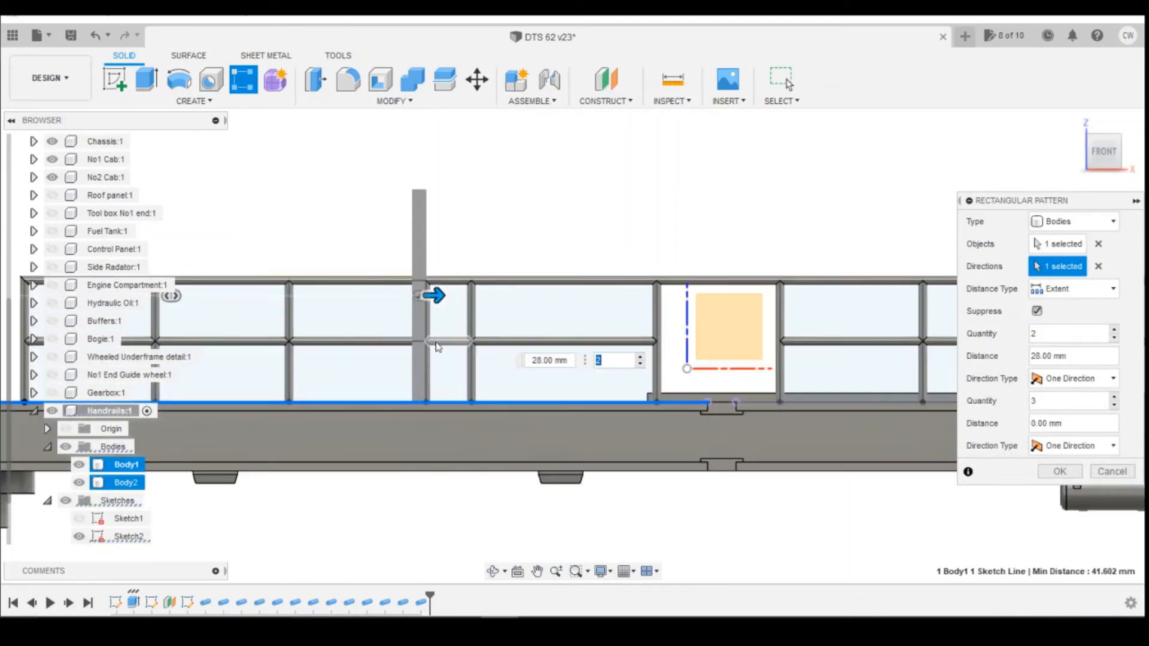
pyautogui.moveTo(429, 274); pyautogui.dragTo(440, 274)
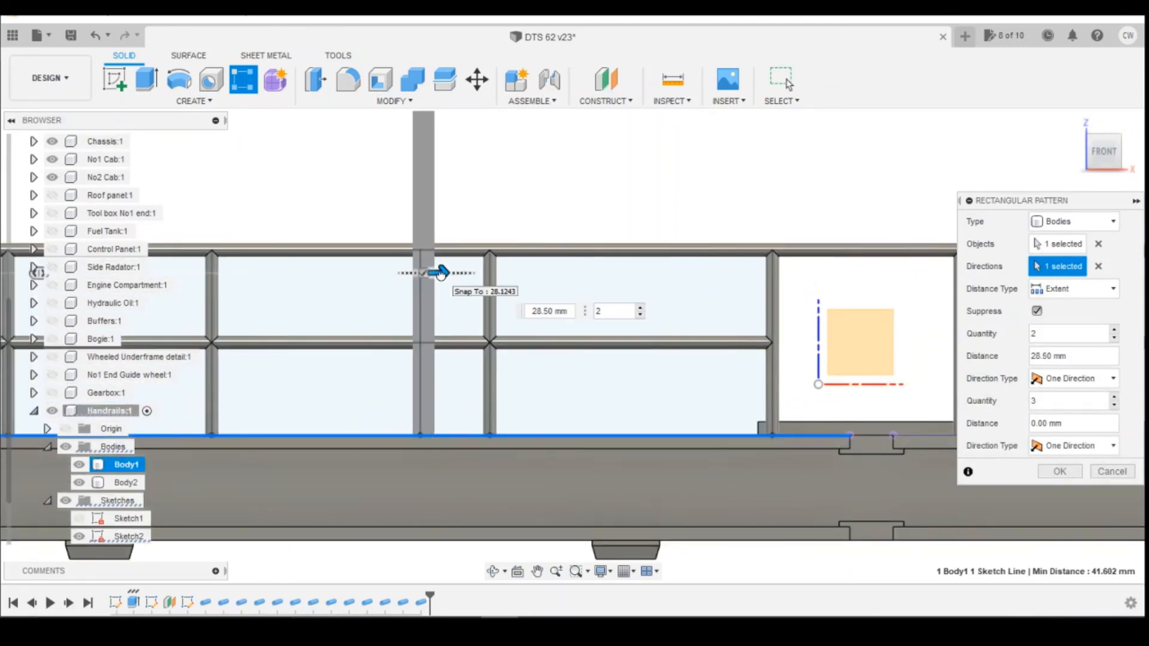
pyautogui.scroll(2, 439, 272)
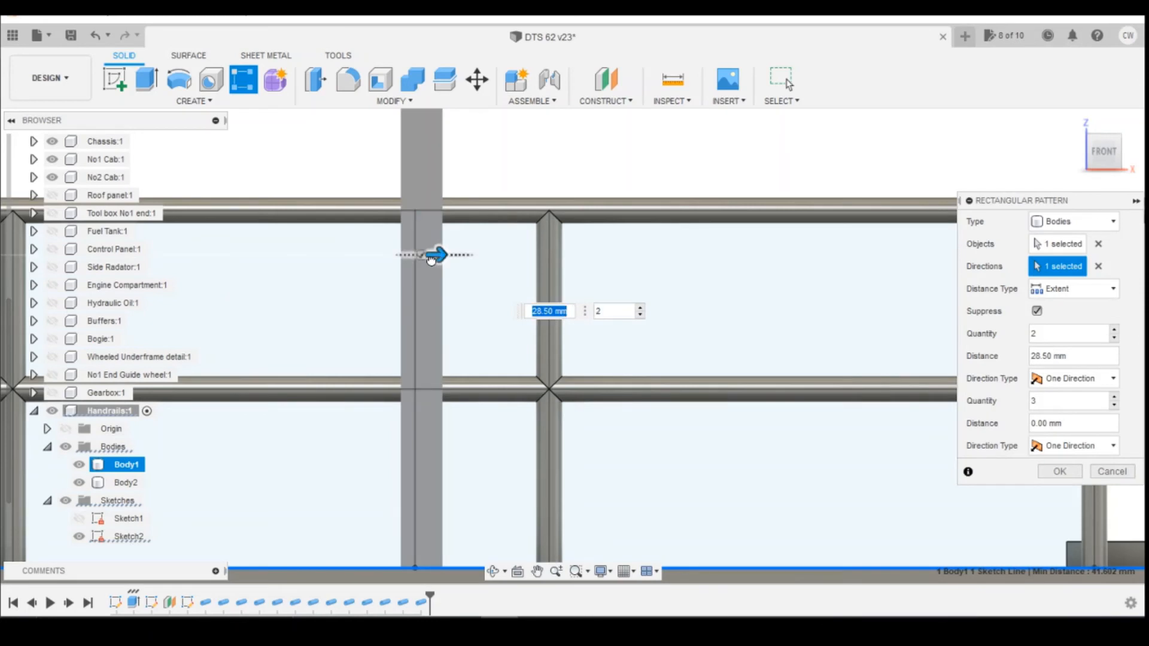
pyautogui.press('Tab')
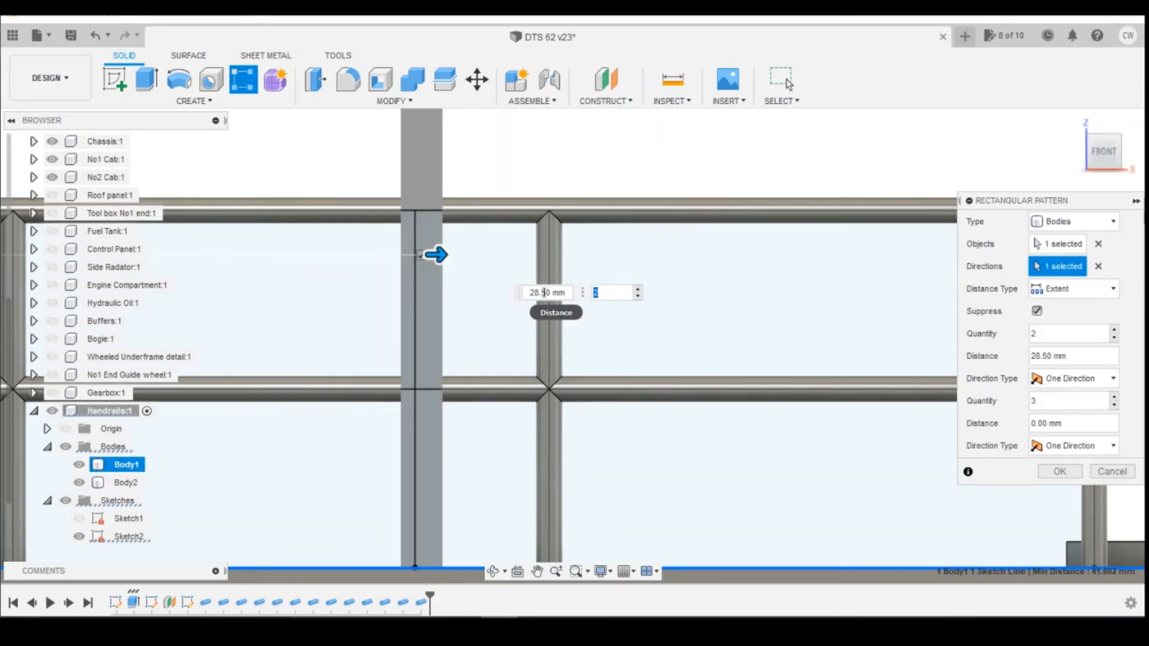
pyautogui.click(542, 293)
pyautogui.write('4')
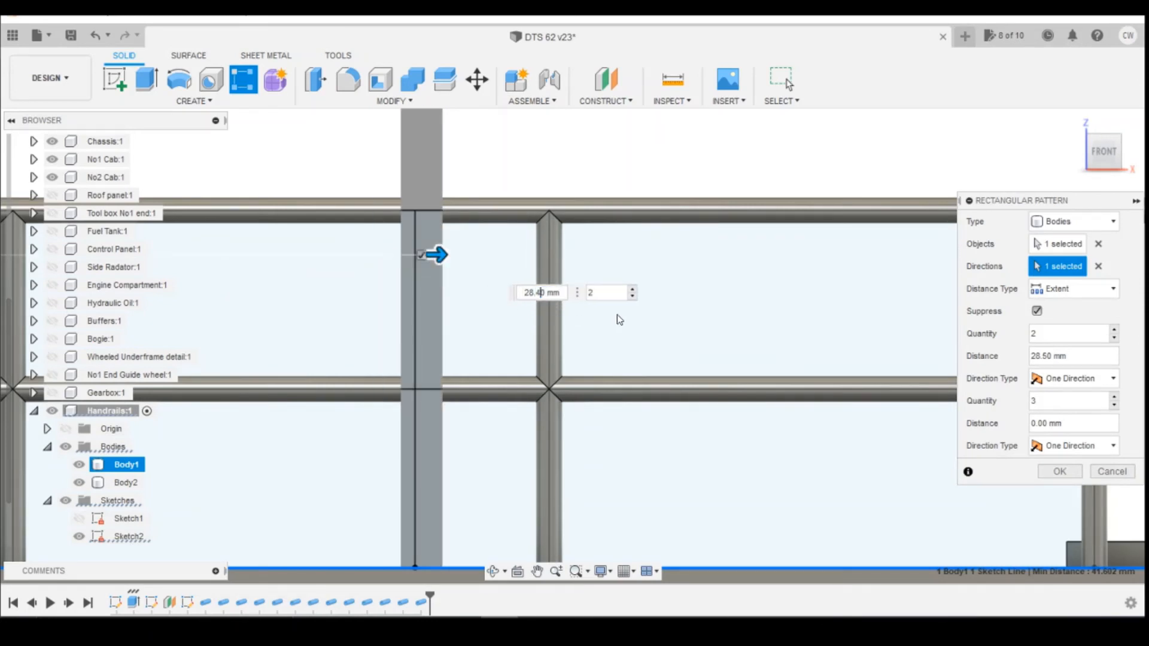
pyautogui.press('Return')
pyautogui.scroll(-5, 626, 351)
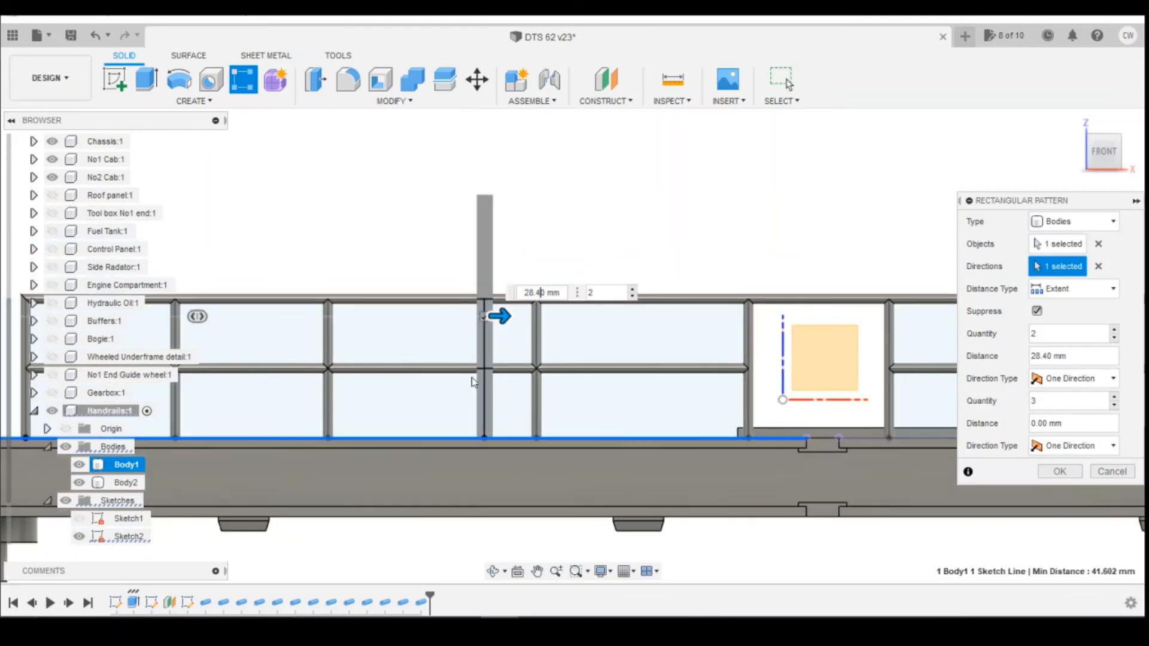
pyautogui.click(1059, 478)
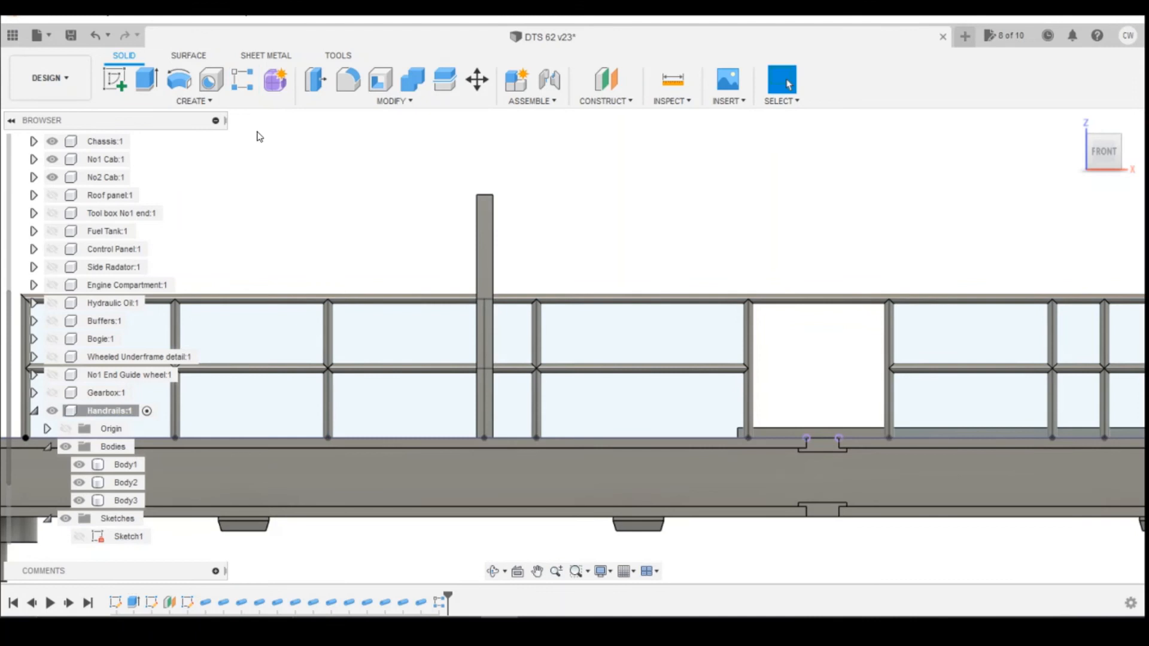
# Pattern the tall post along the railing base line as 2 copies spaced 2.55 mm apart.
pyautogui.click(242, 80)
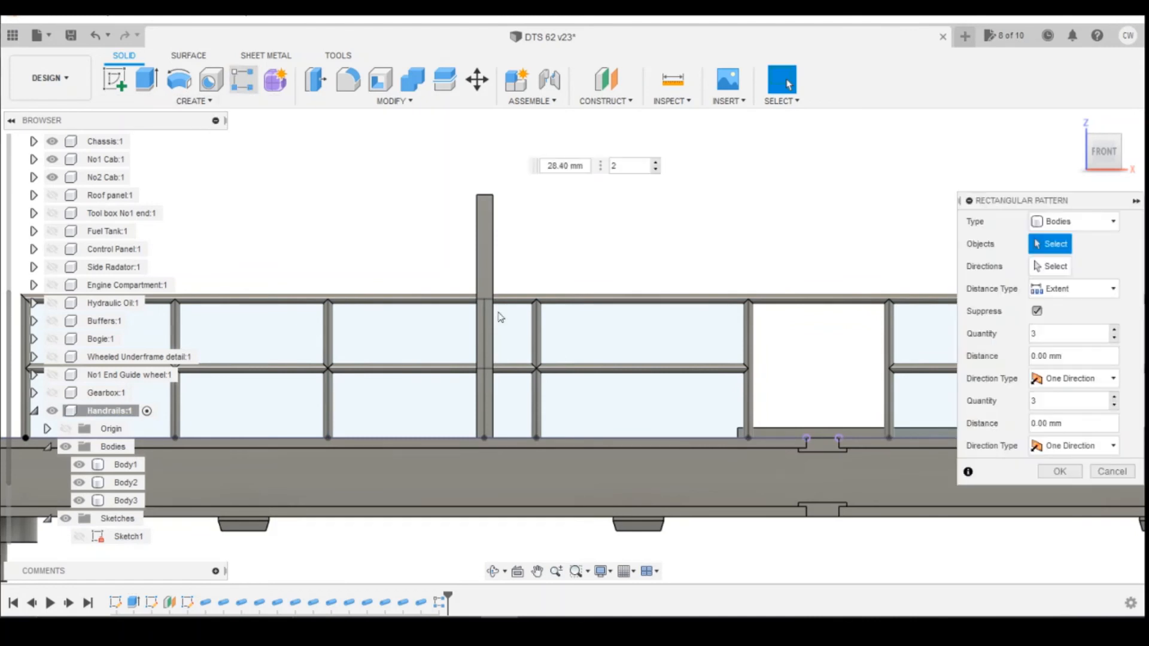
pyautogui.click(490, 266)
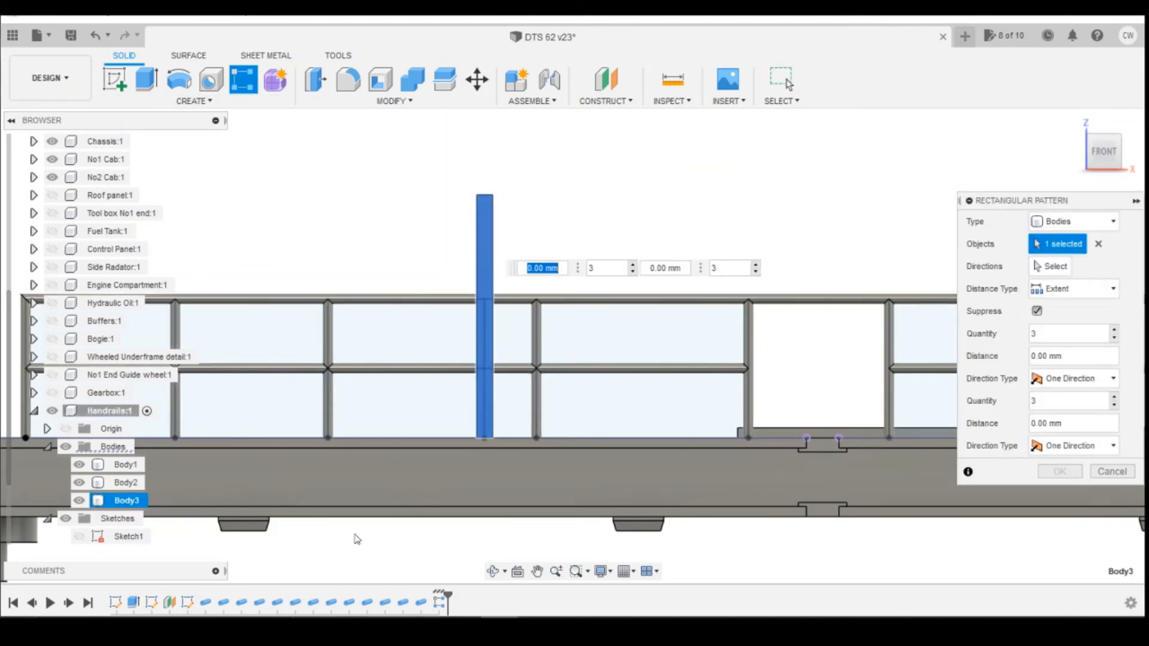
pyautogui.click(1043, 269)
pyautogui.click(572, 440)
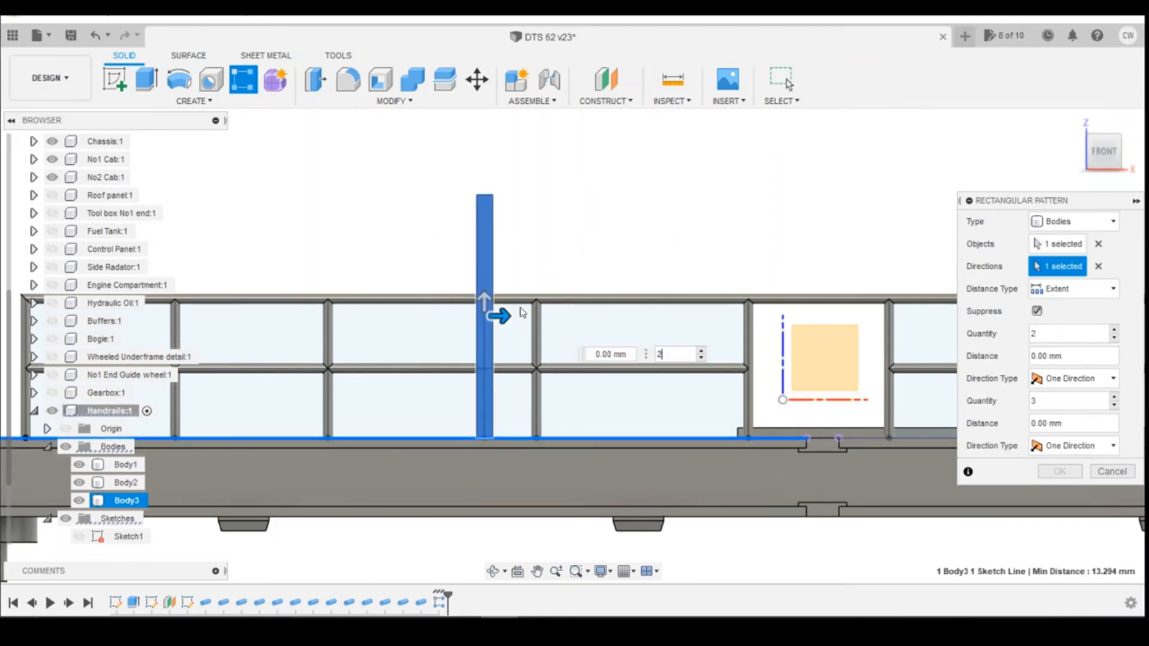
pyautogui.moveTo(504, 316); pyautogui.dragTo(543, 299)
pyautogui.scroll(3, 543, 323)
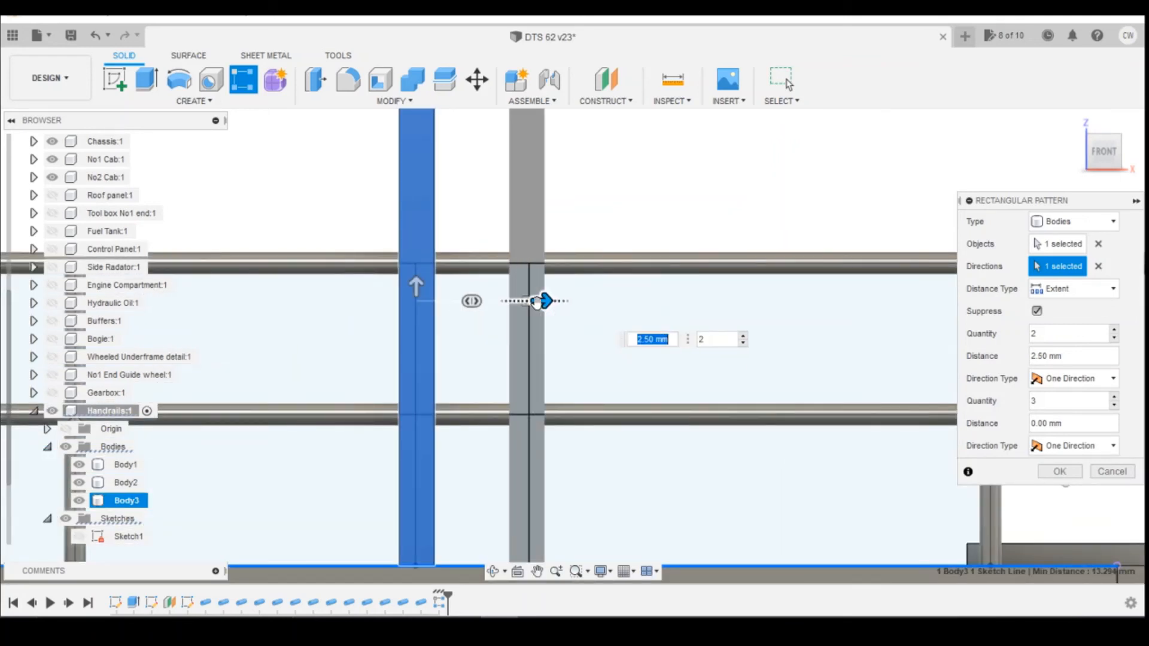
pyautogui.scroll(2, 542, 300)
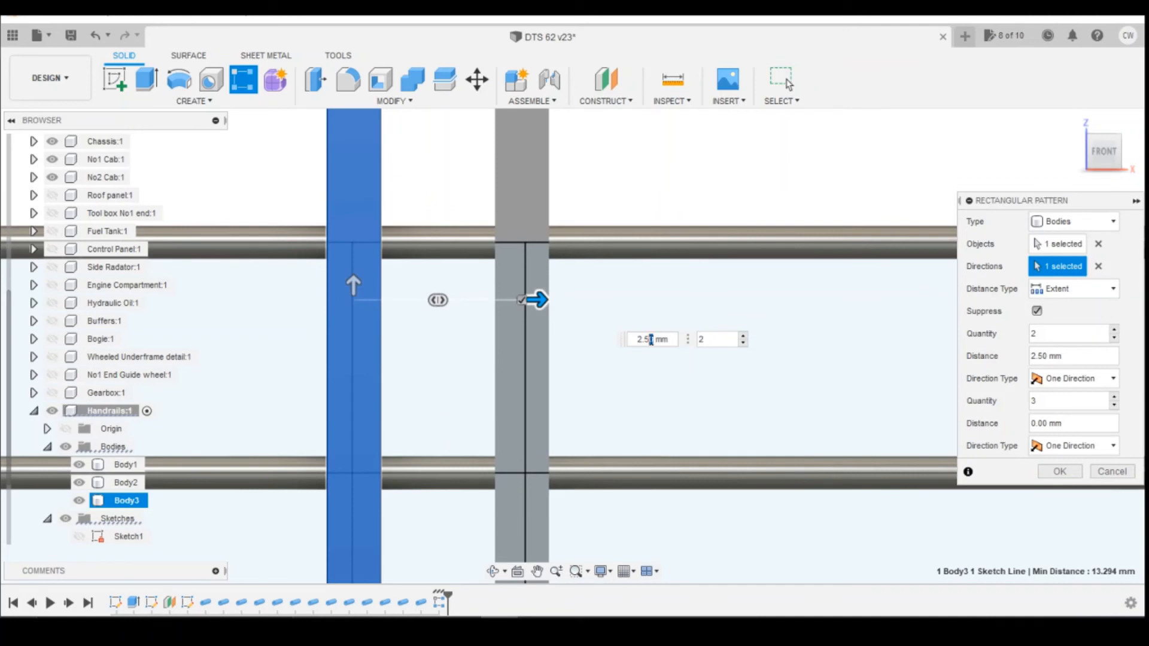
pyautogui.press('Return')
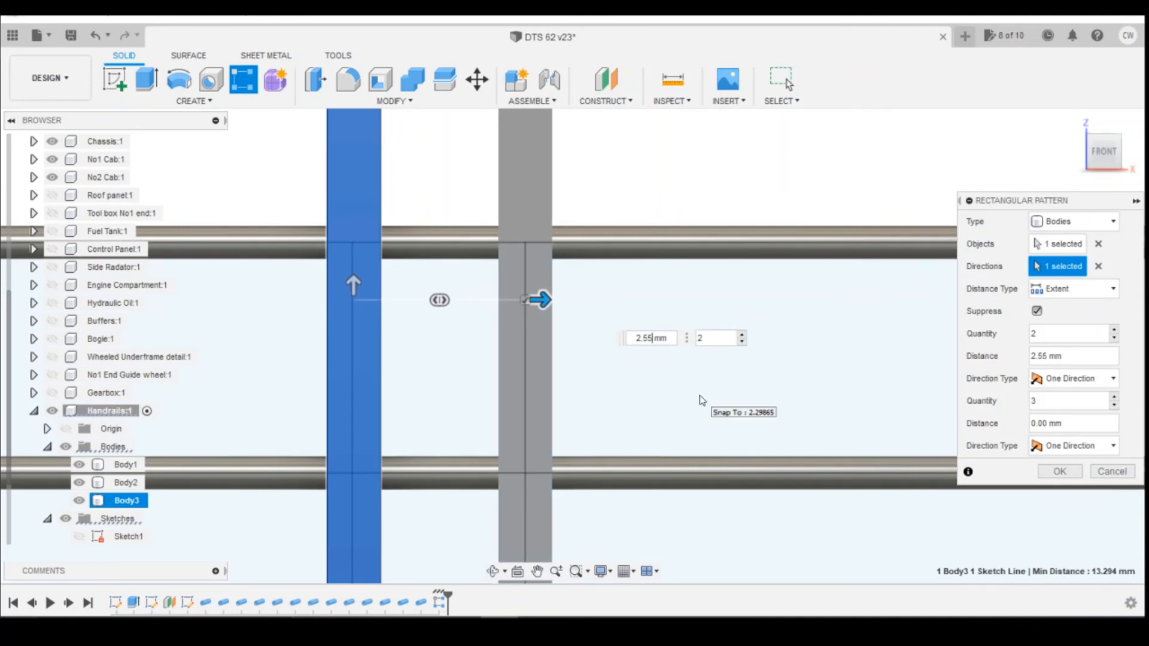
pyautogui.press('Return')
# Pattern the pair of tall posts along the railing base line as 2 copies spaced 28.00 mm apart.
pyautogui.scroll(-5, 658, 401)
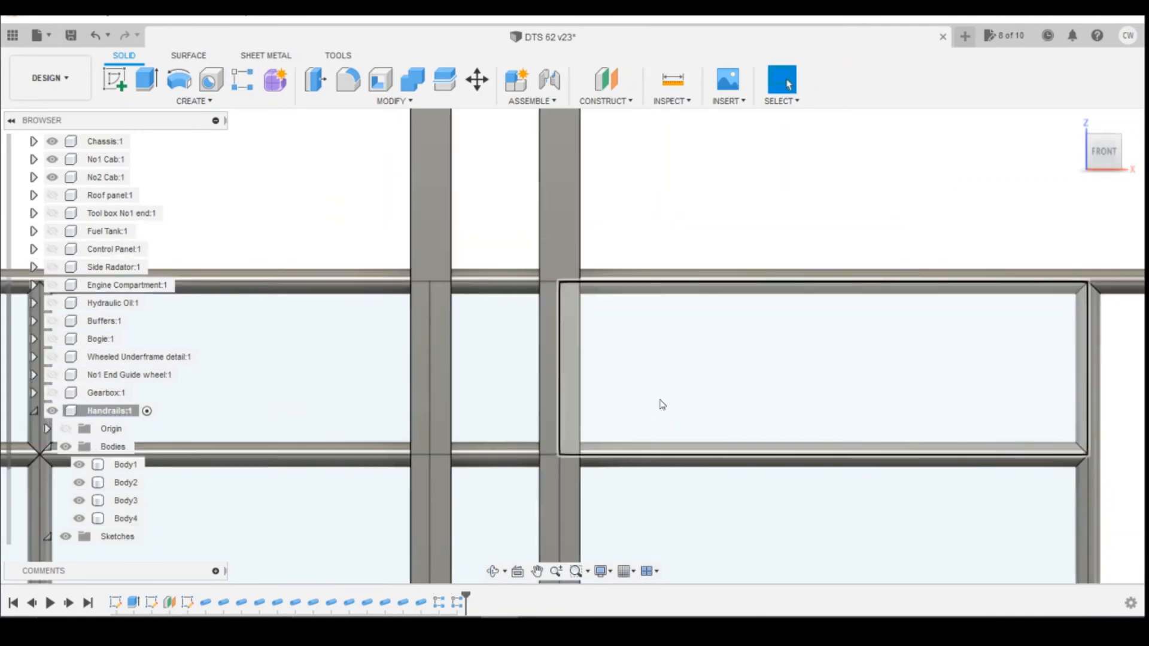
pyautogui.scroll(-3, 547, 419)
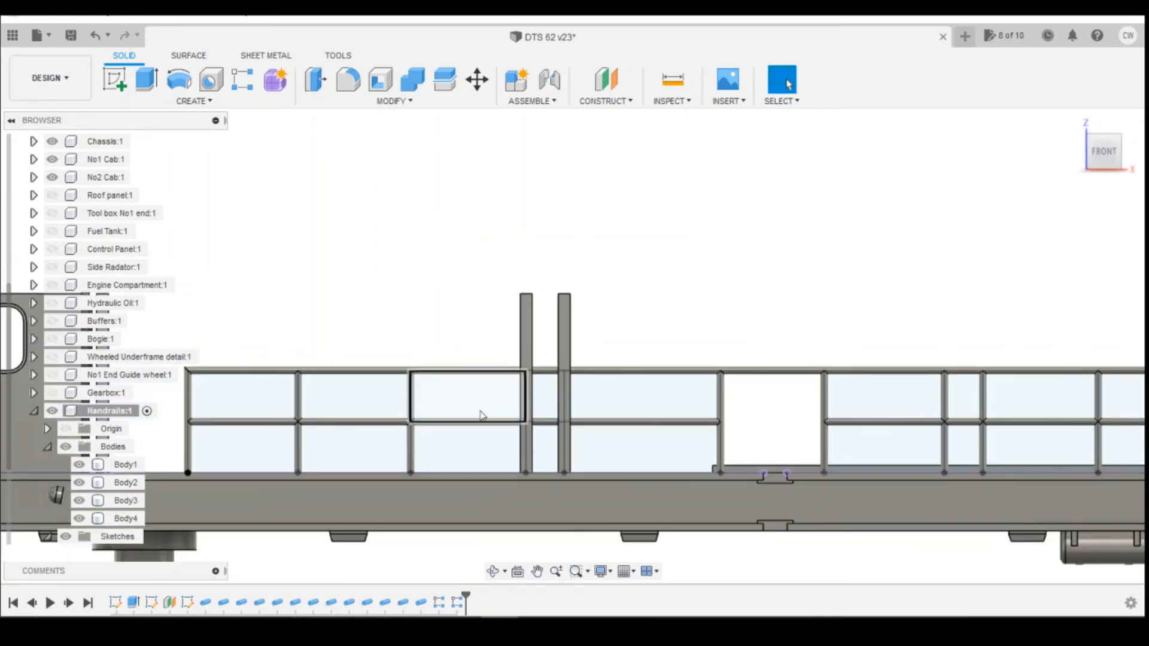
pyautogui.click(250, 85)
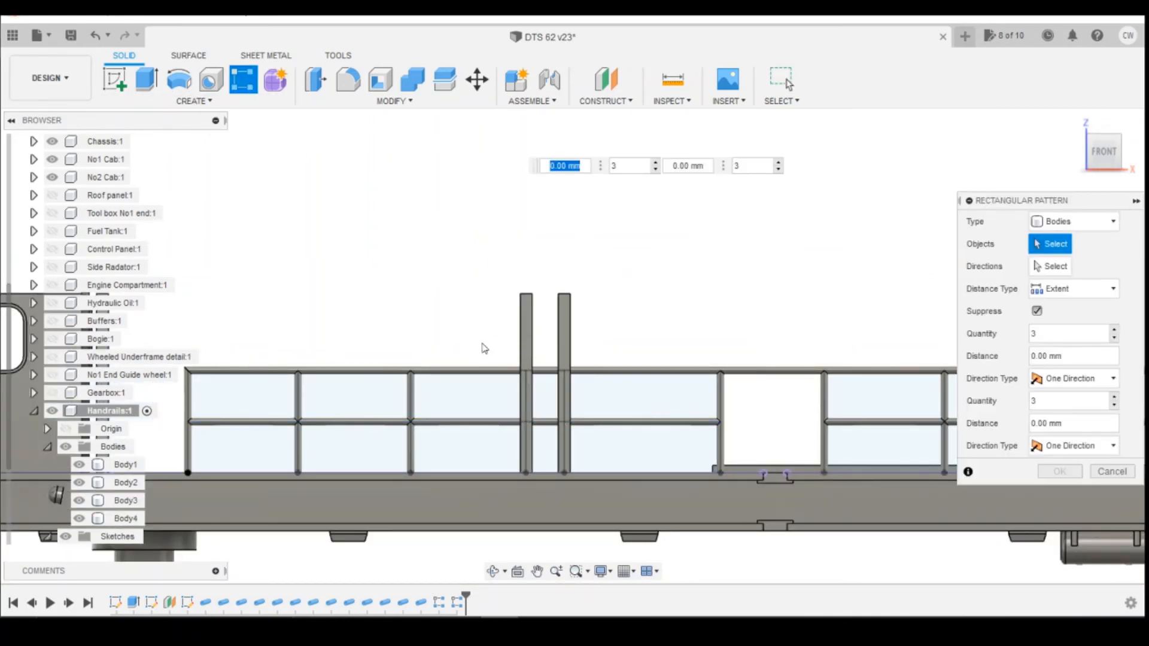
pyautogui.click(527, 332)
pyautogui.click(564, 330)
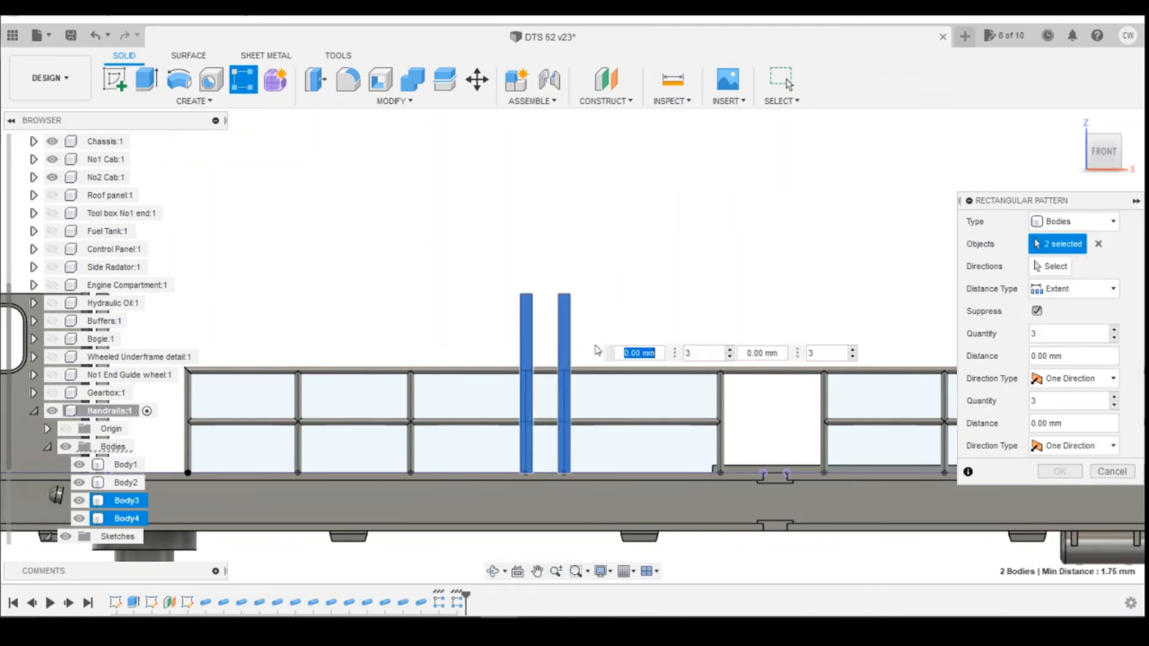
pyautogui.click(1059, 267)
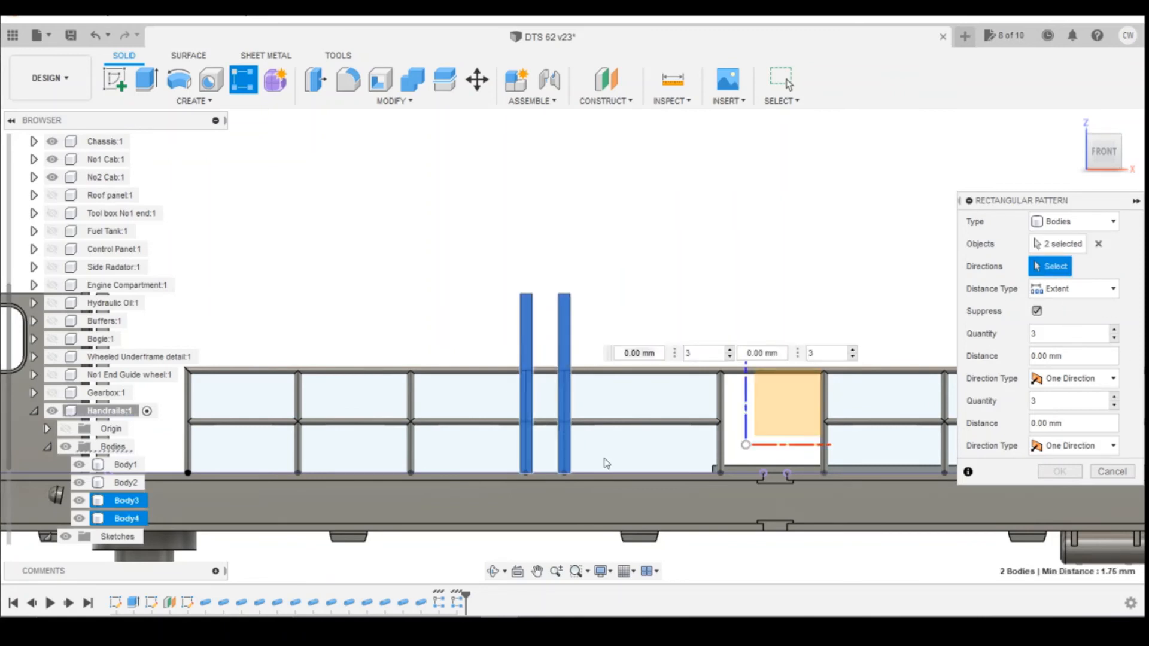
pyautogui.click(622, 475)
pyautogui.scroll(2, 100, 436)
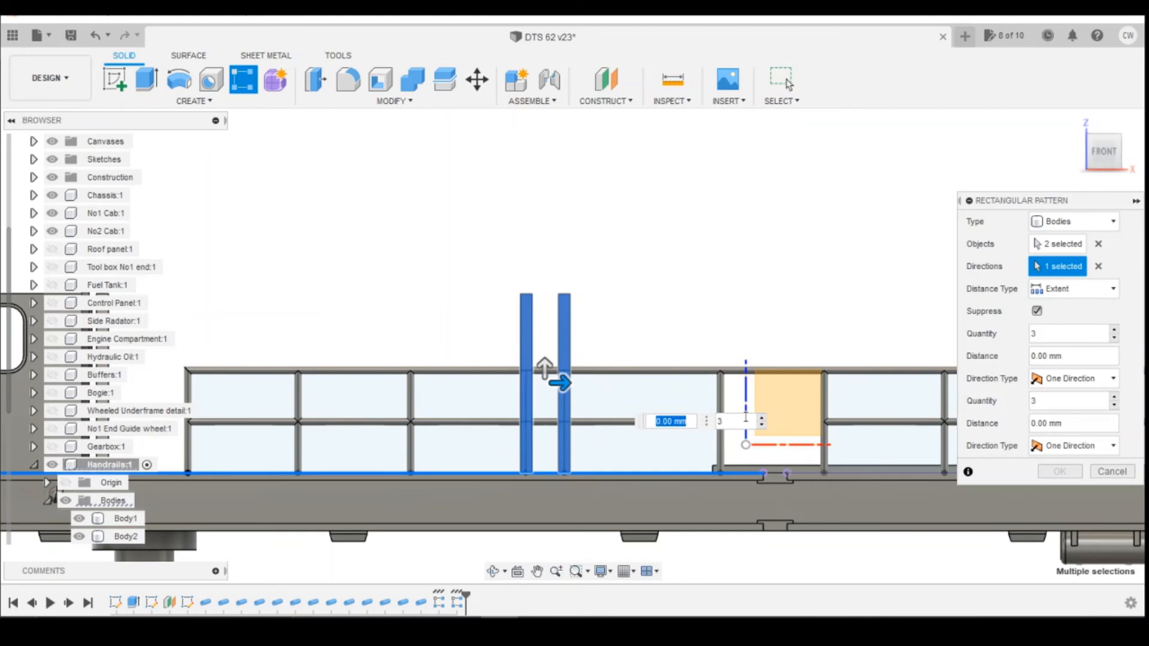
pyautogui.click(763, 425)
pyautogui.scroll(2, 179, 432)
pyautogui.scroll(-4, 479, 421)
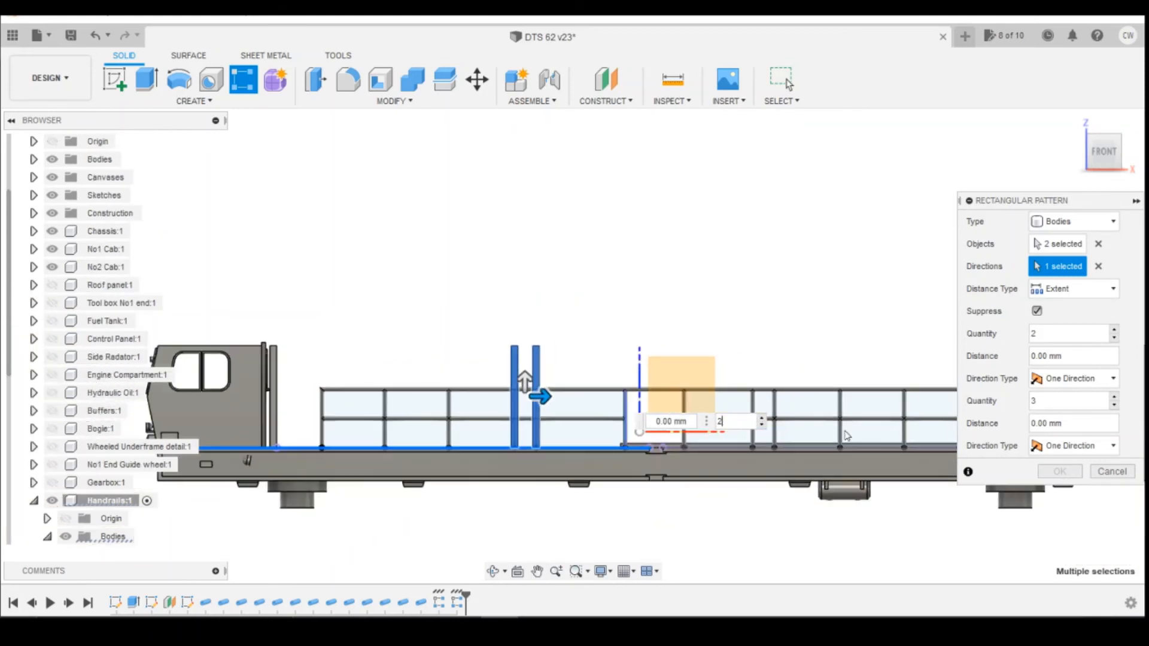
pyautogui.scroll(2, 847, 438)
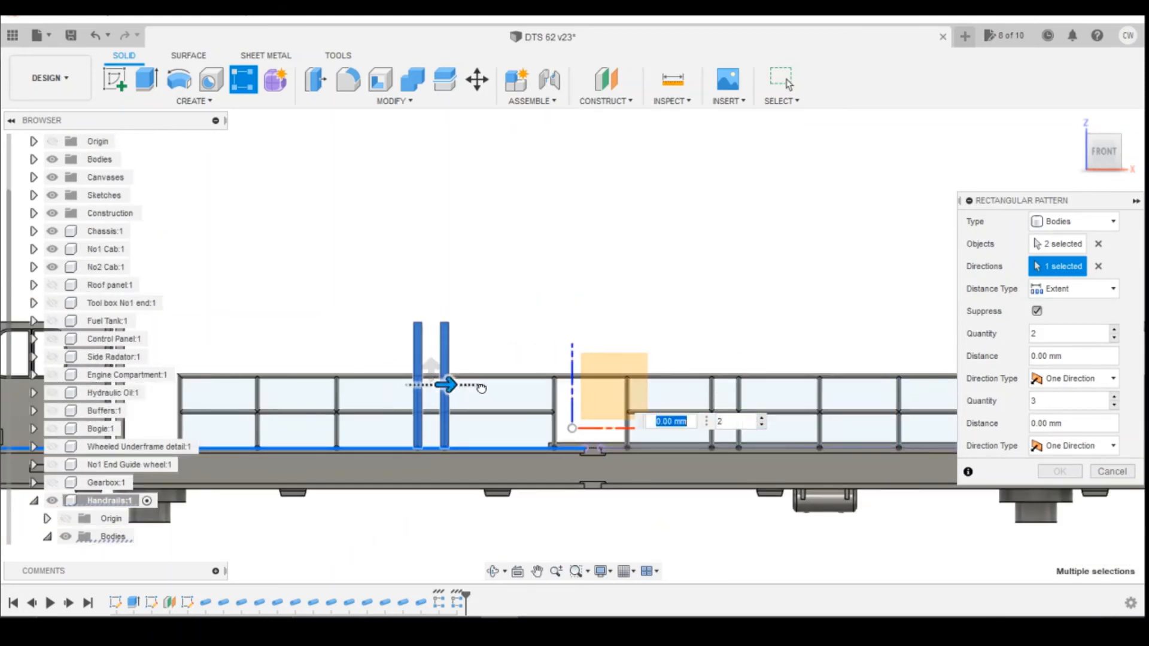
pyautogui.moveTo(482, 388); pyautogui.dragTo(745, 389)
pyautogui.scroll(2, 734, 395)
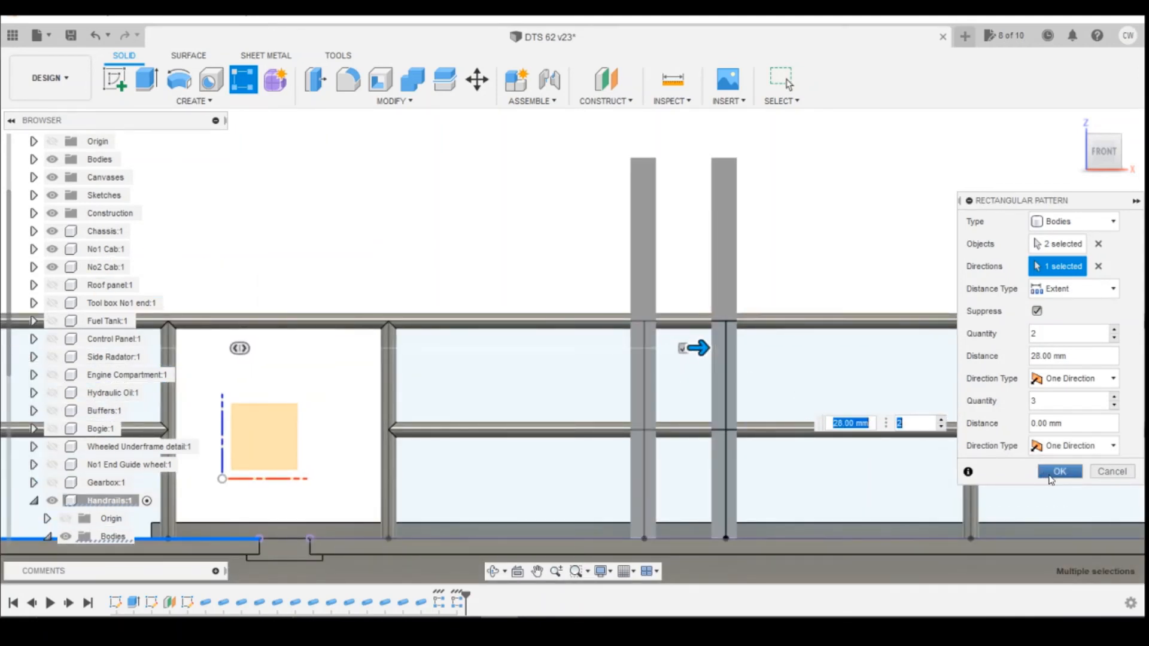
pyautogui.click(1058, 473)
# Pattern the left end post along the railing base line as 2 copies spaced 80.80 mm apart.
pyautogui.scroll(-3, 837, 472)
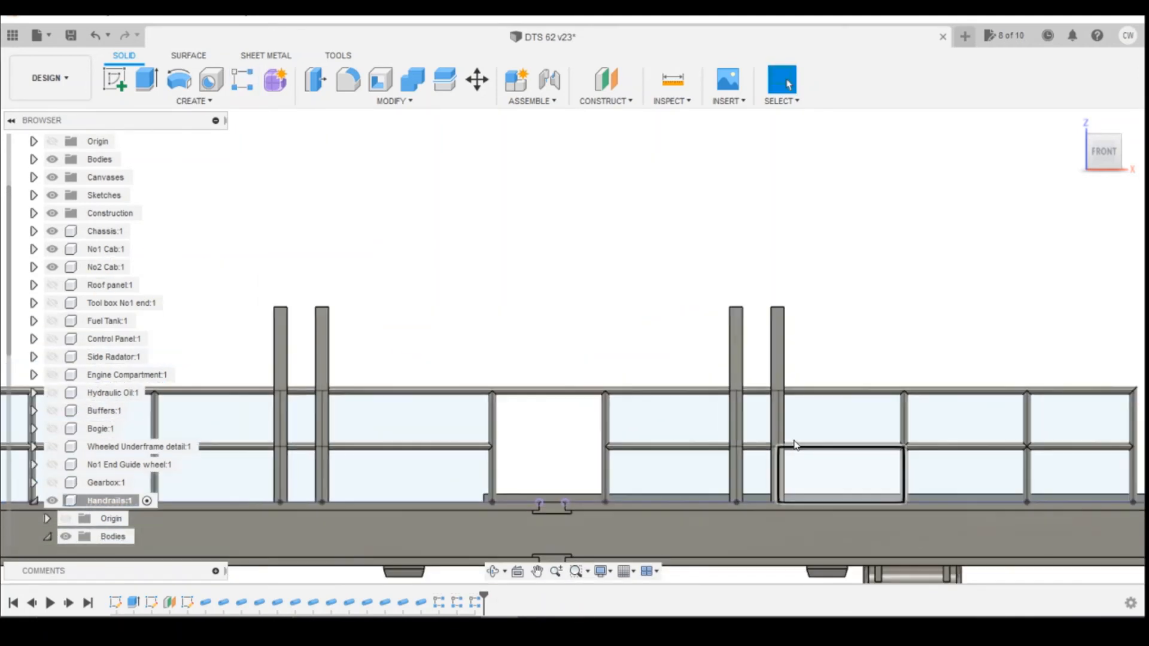
pyautogui.click(242, 84)
pyautogui.scroll(-3, 431, 368)
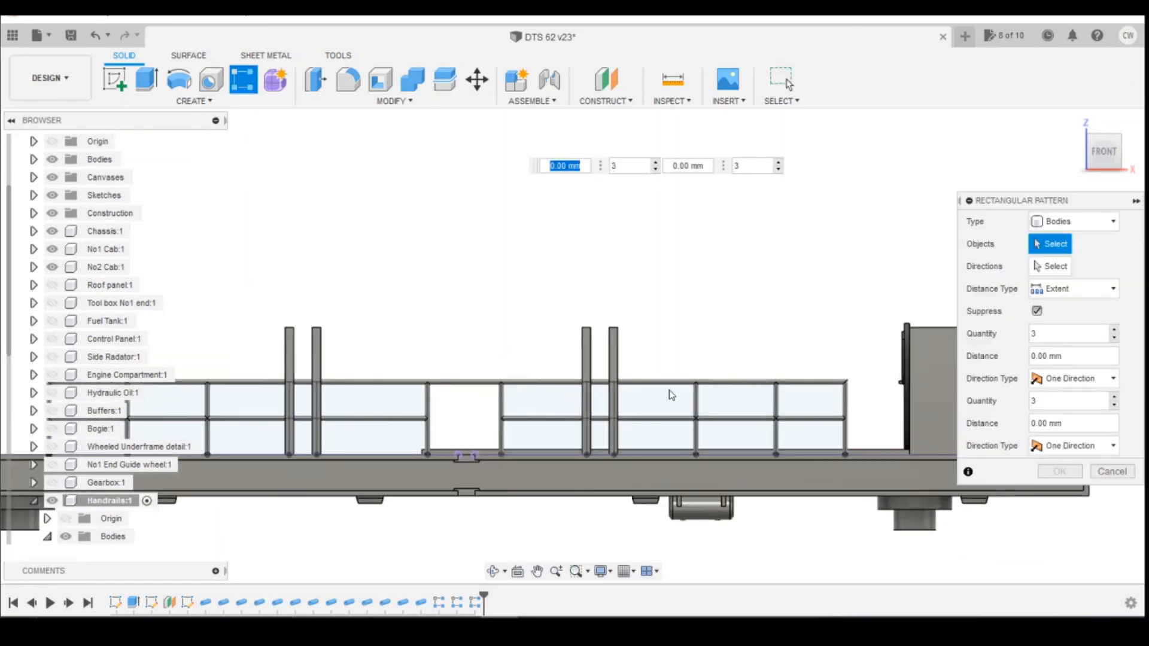
pyautogui.scroll(-2, 608, 407)
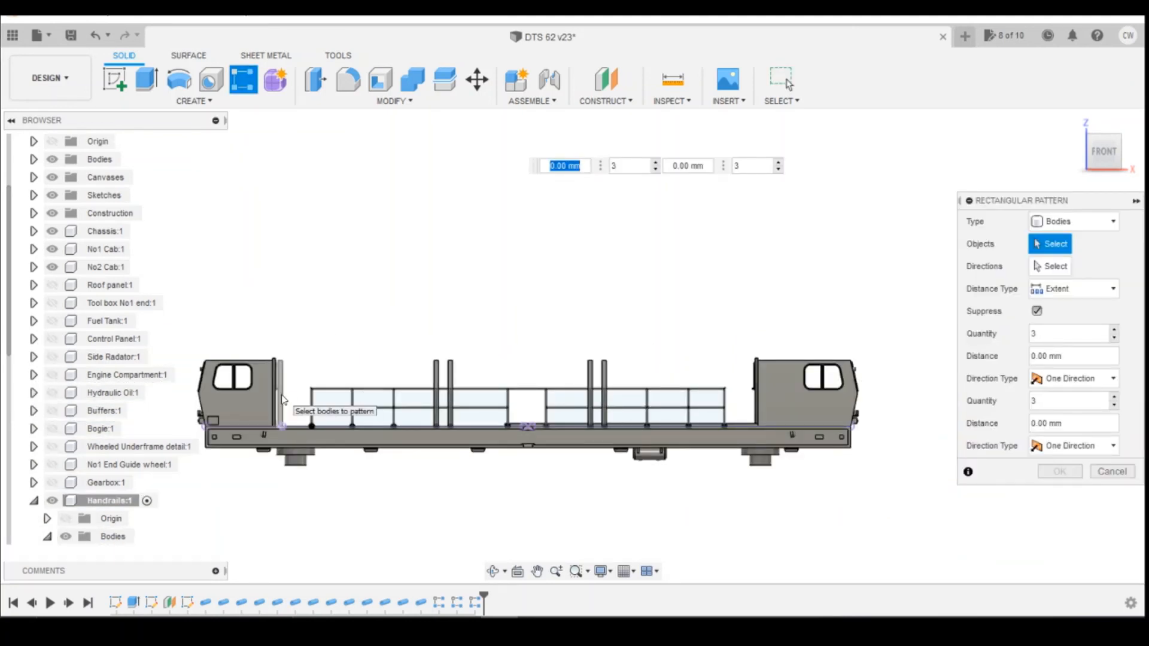
pyautogui.click(281, 397)
pyautogui.click(1065, 270)
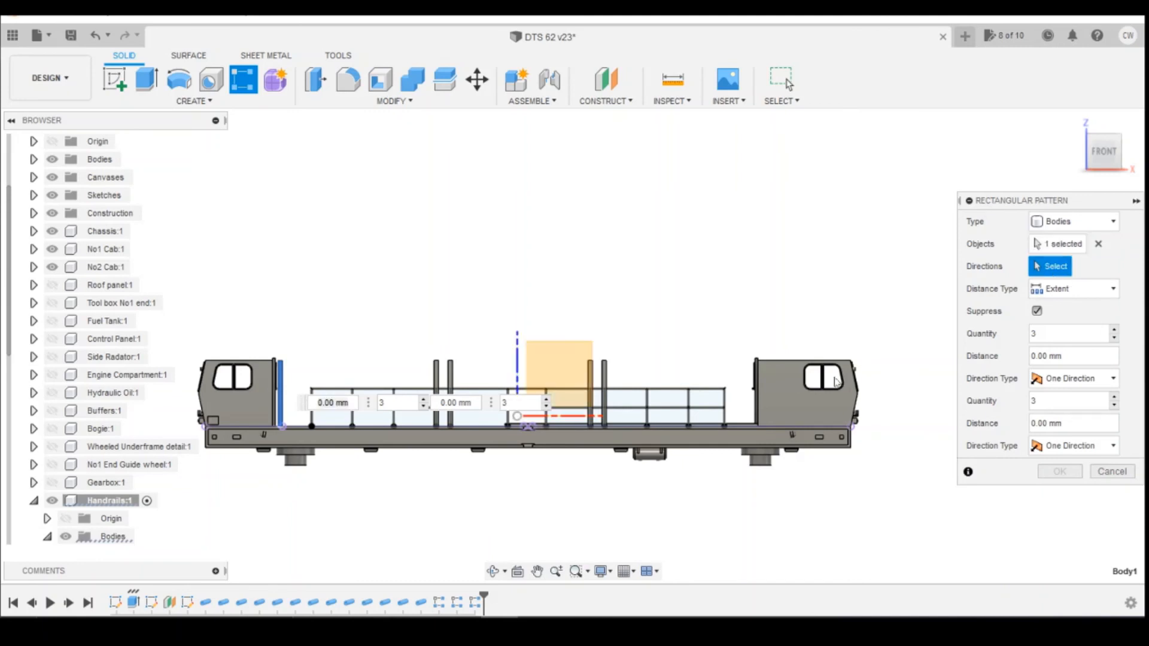
pyautogui.click(739, 429)
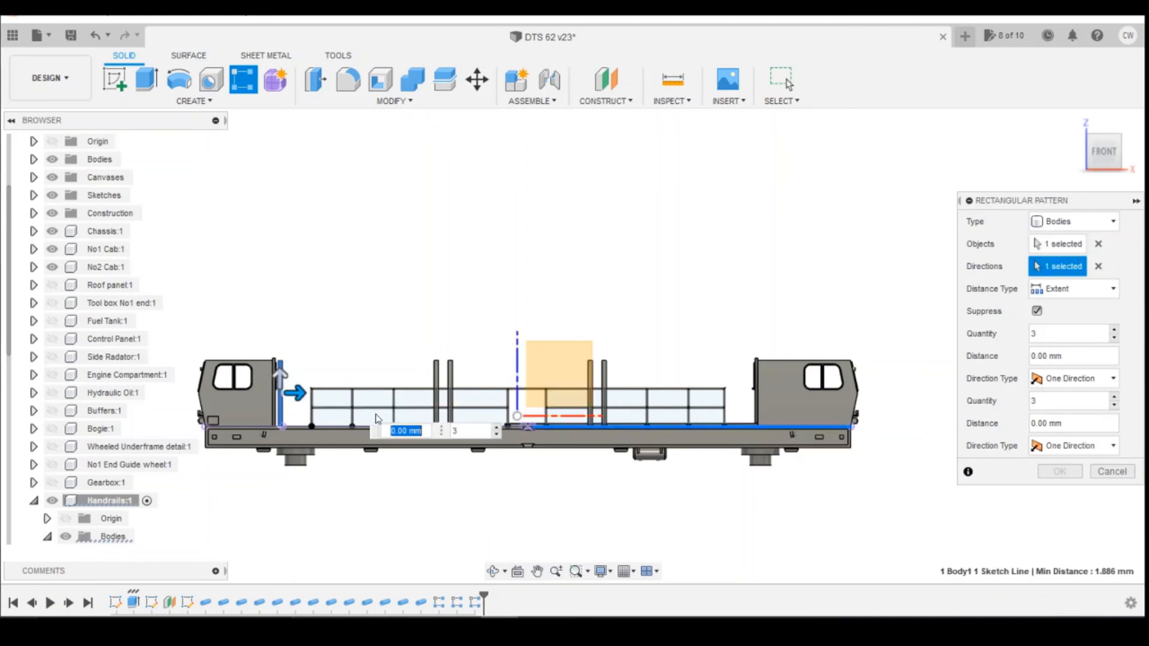
pyautogui.click(496, 436)
pyautogui.moveTo(301, 393); pyautogui.dragTo(738, 398)
pyautogui.scroll(5, 733, 400)
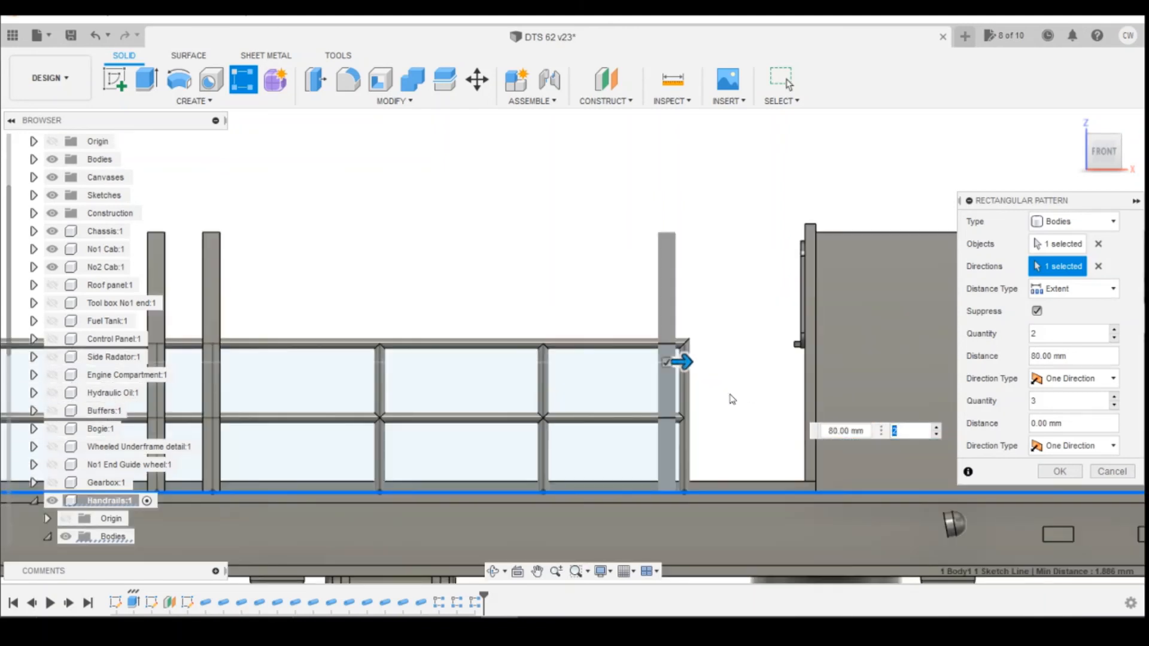
pyautogui.scroll(2, 733, 399)
pyautogui.moveTo(672, 356); pyautogui.dragTo(682, 357)
pyautogui.scroll(2, 682, 354)
pyautogui.scroll(2, 680, 357)
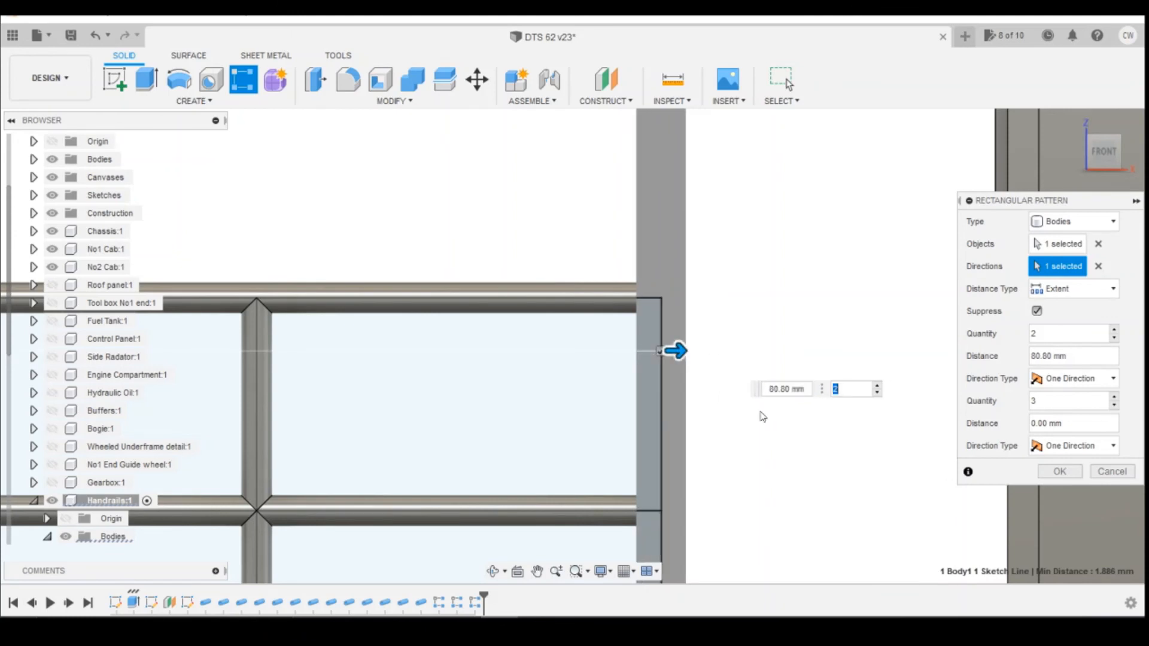
pyautogui.press('Tab')
pyautogui.scroll(-3, 738, 429)
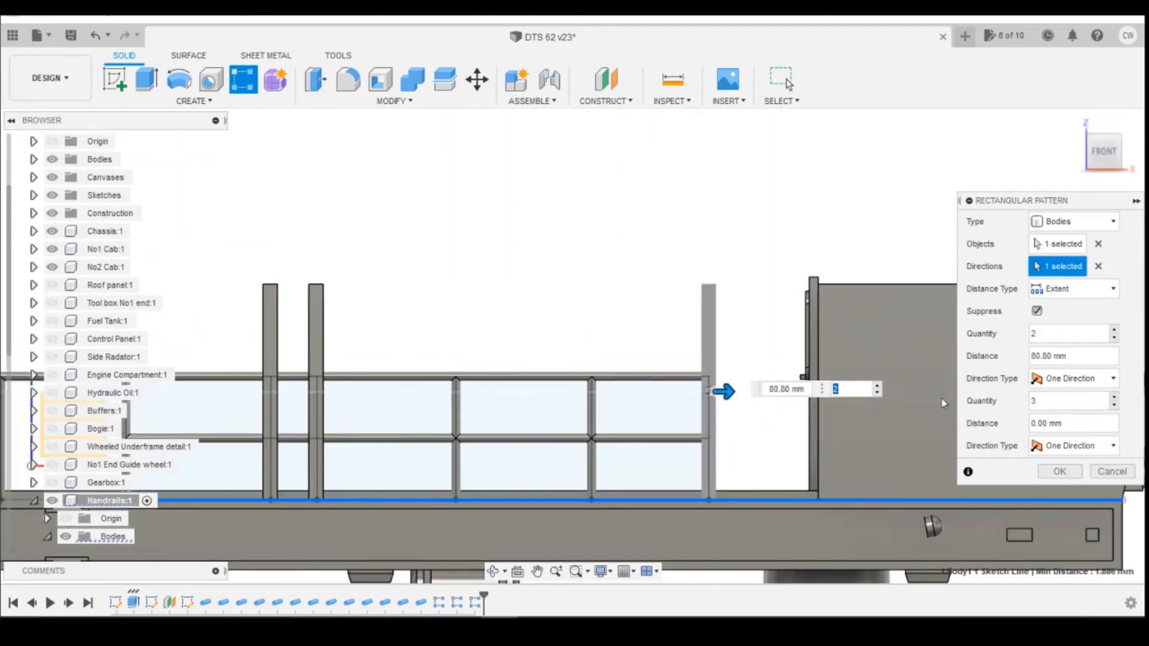
pyautogui.click(1060, 473)
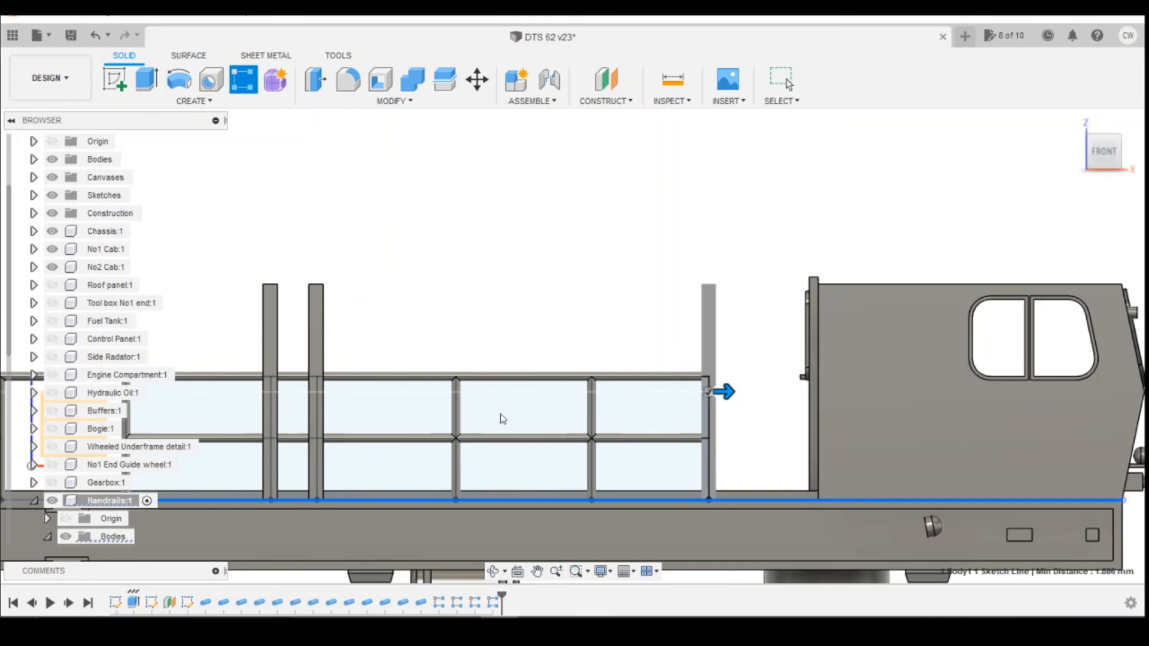
# Hide the Chassis, No1 Cab and No2 Cab components to isolate the handrails.
pyautogui.scroll(-5, 501, 416)
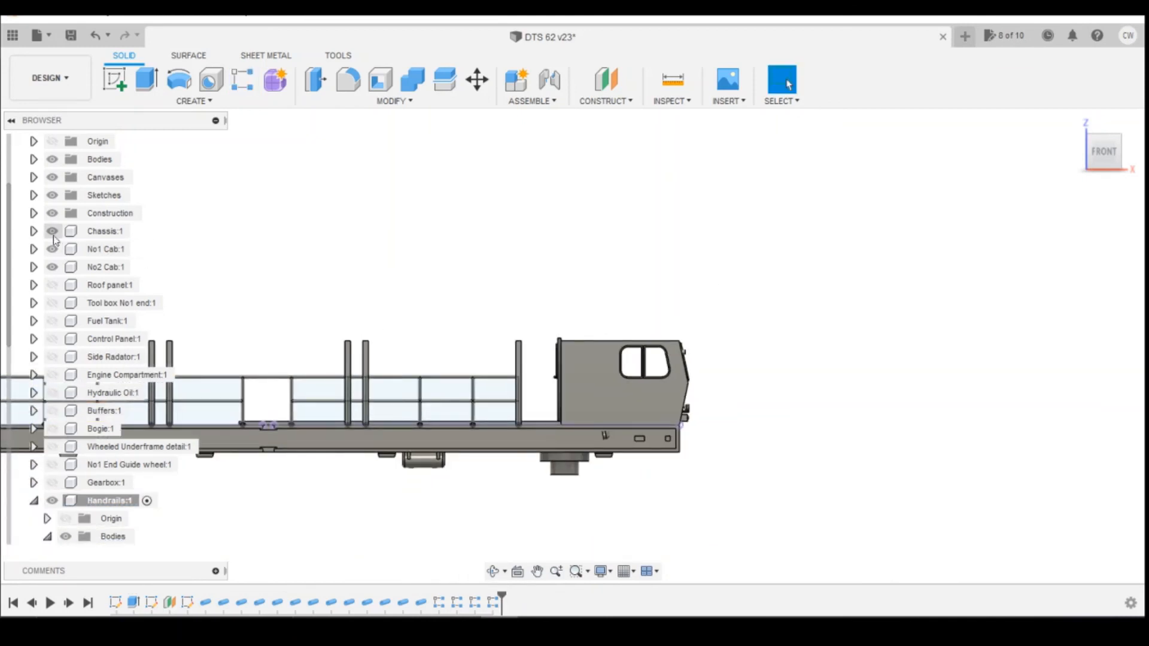
pyautogui.click(53, 232)
pyautogui.click(53, 249)
pyautogui.click(53, 267)
pyautogui.scroll(-1, 120, 449)
pyautogui.scroll(-2, 582, 387)
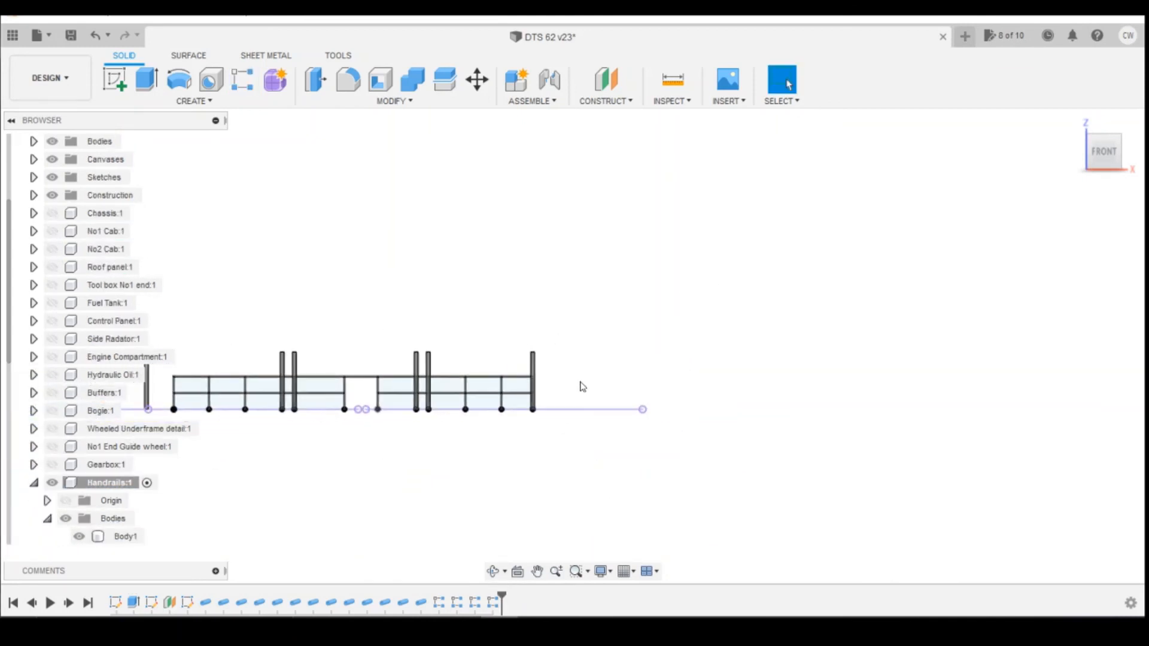
pyautogui.scroll(-11, 123, 401)
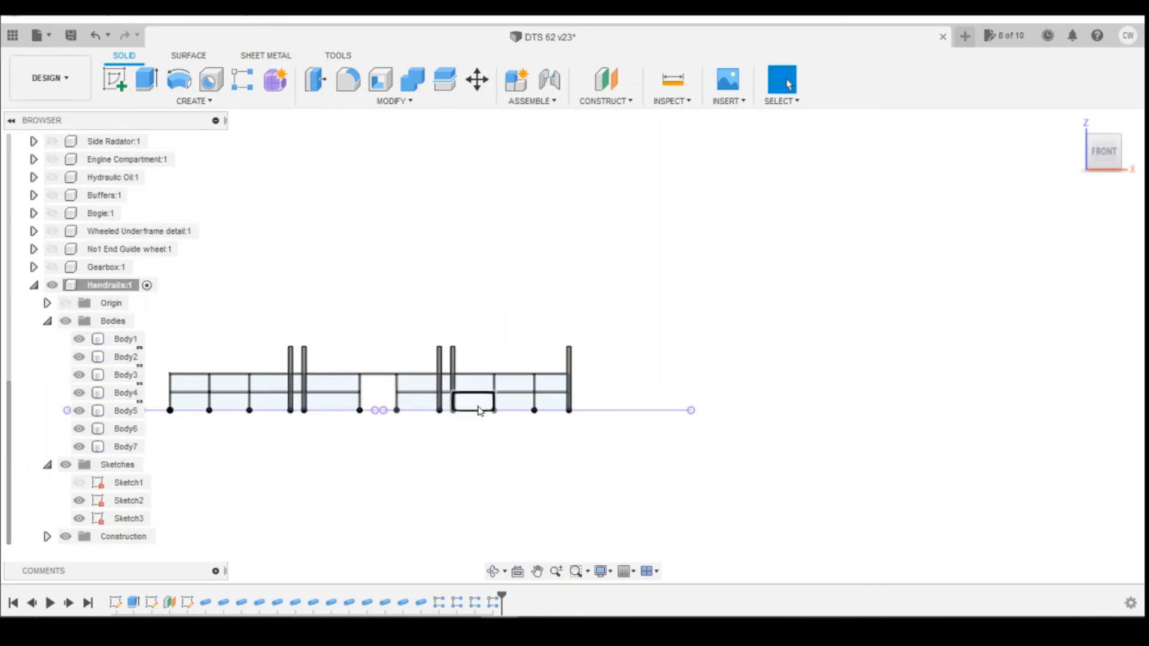
pyautogui.scroll(-2, 419, 408)
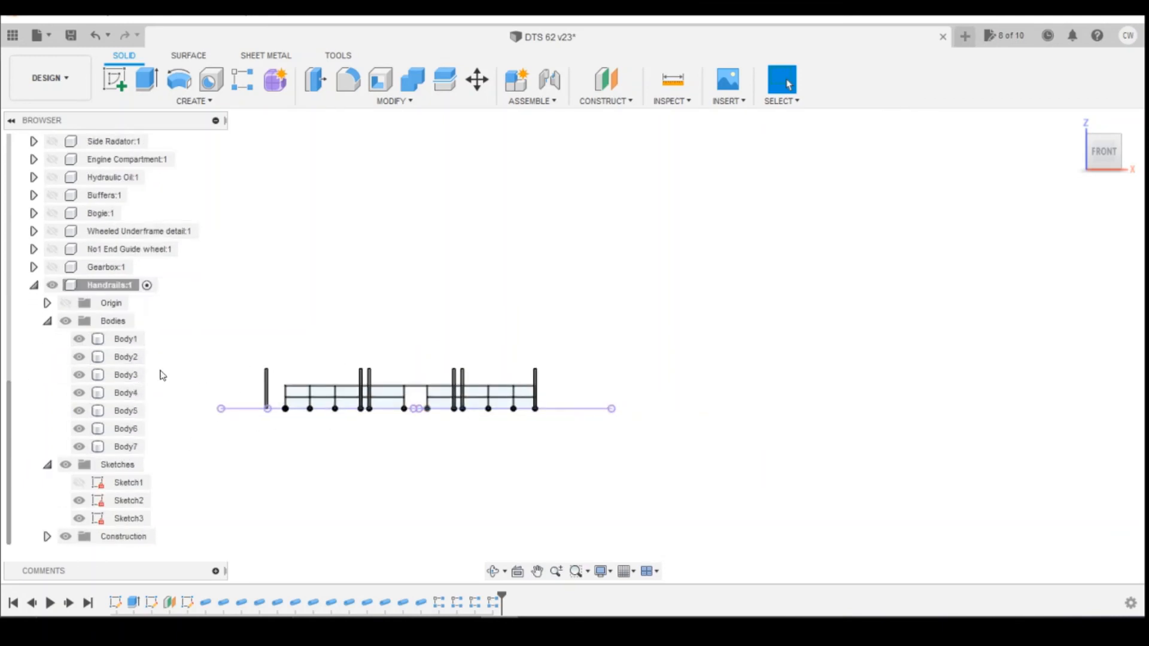
pyautogui.scroll(3, 269, 405)
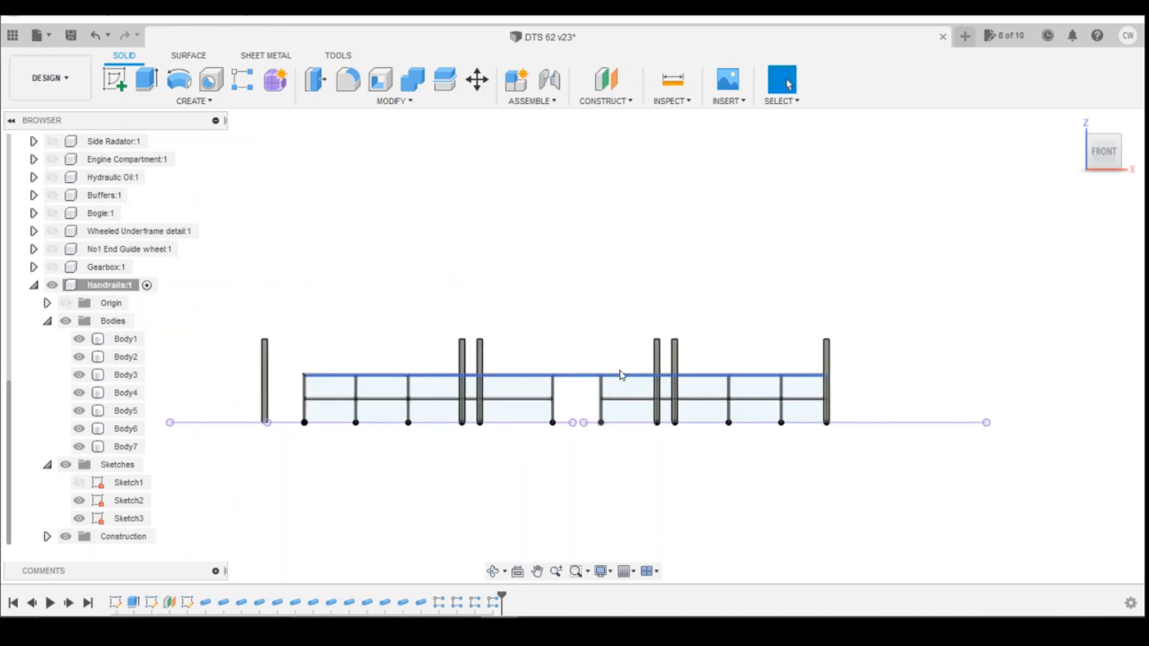
# Join Body3 through Body7 into Body2 with the Combine tool.
pyautogui.click(411, 96)
pyautogui.click(126, 357)
pyautogui.click(126, 374)
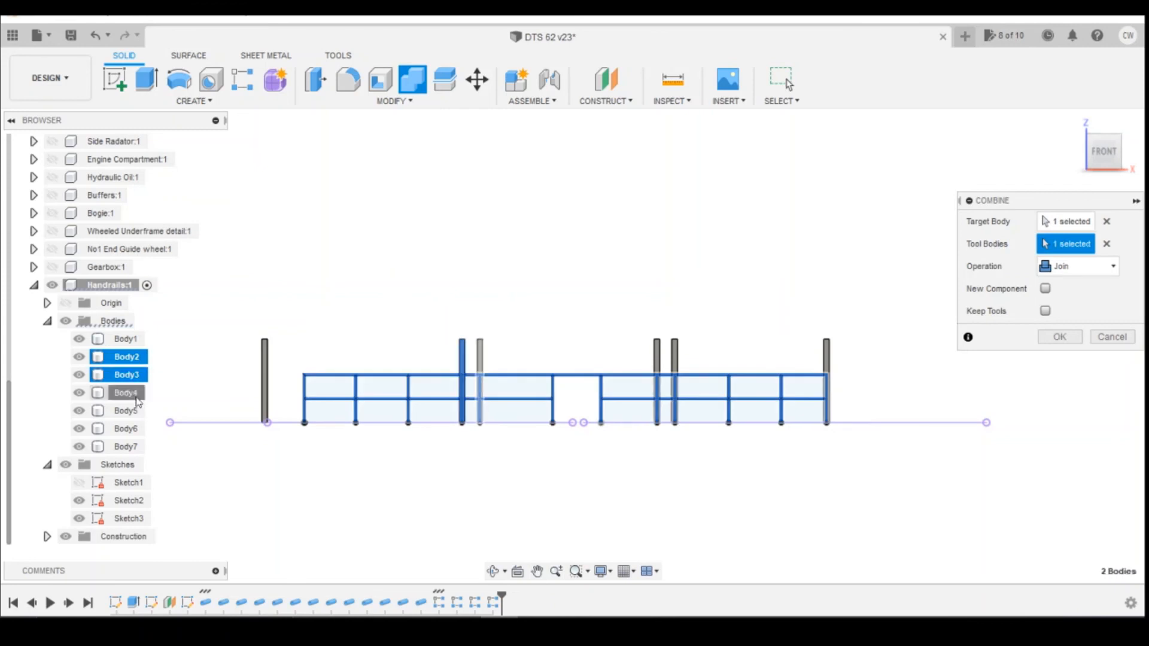
pyautogui.click(128, 393)
pyautogui.click(128, 411)
pyautogui.click(128, 429)
pyautogui.click(133, 446)
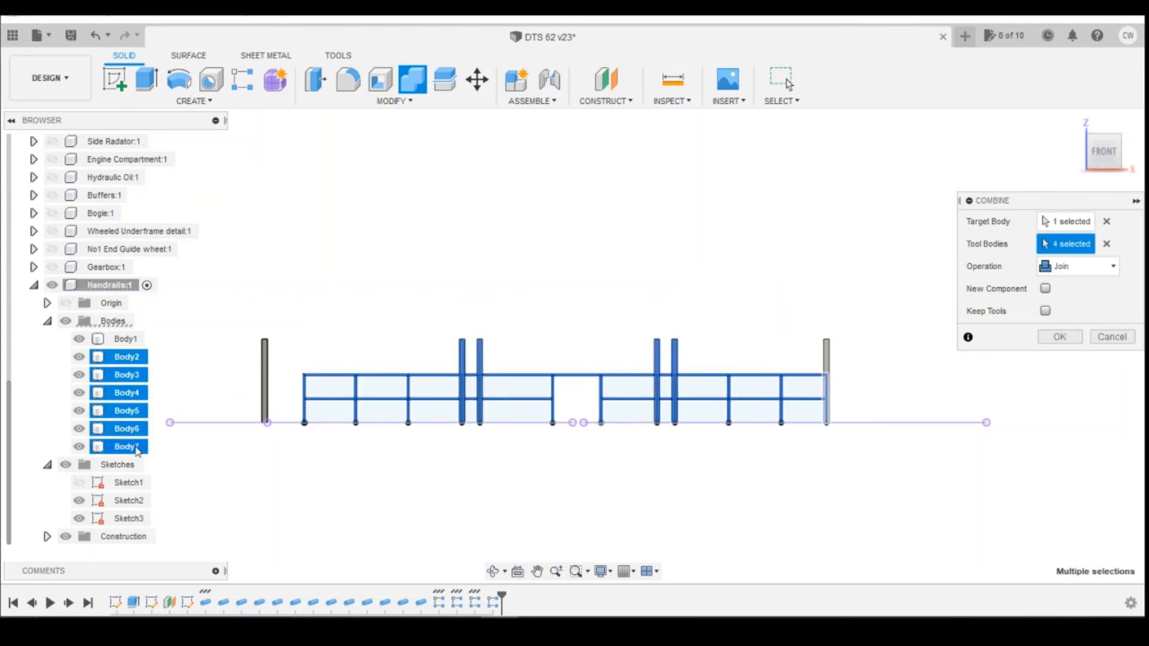
pyautogui.click(1059, 338)
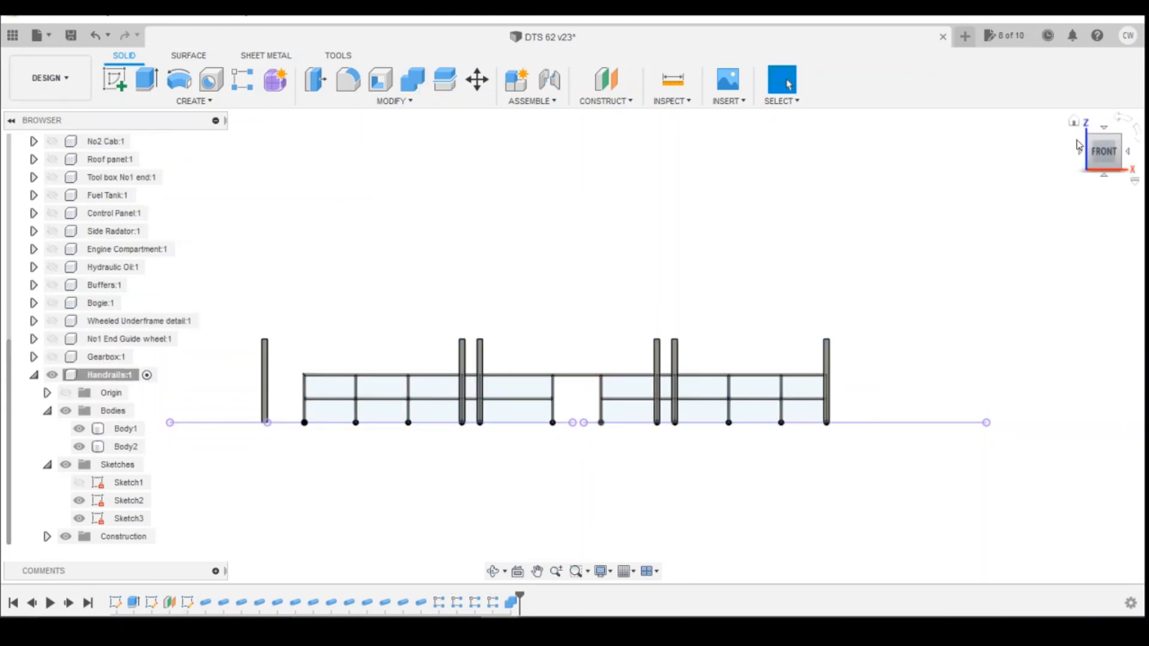
# Show the Chassis component again and view the handrails in 3D.
pyautogui.moveTo(1103, 158); pyautogui.dragTo(1056, 176)
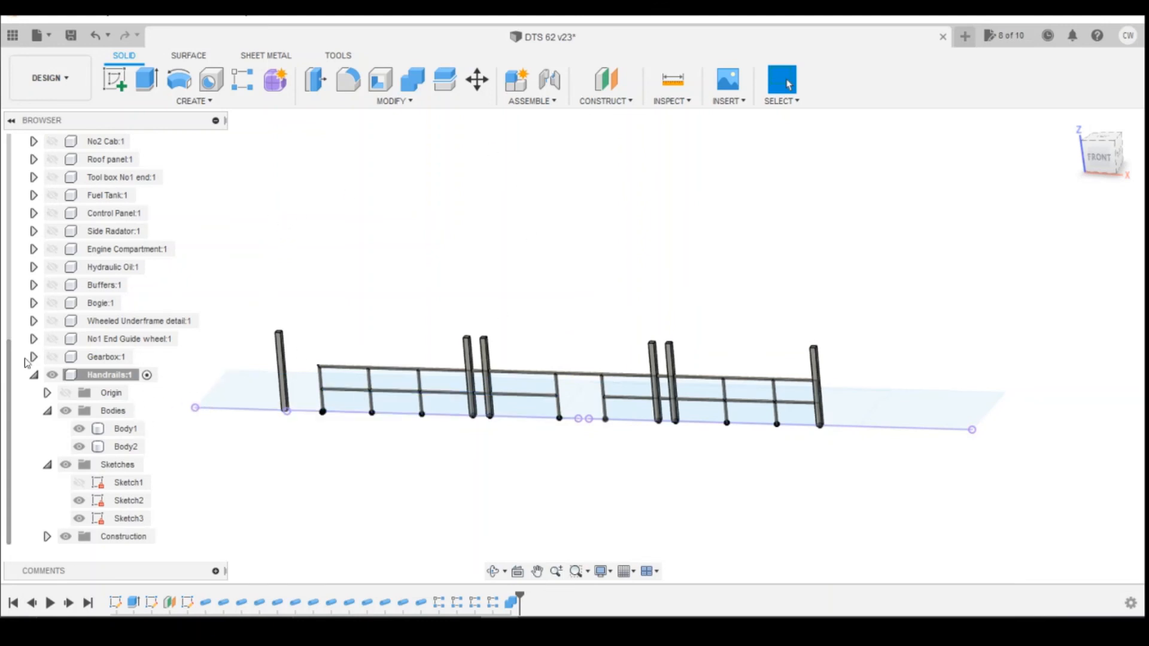
pyautogui.scroll(2, 54, 251)
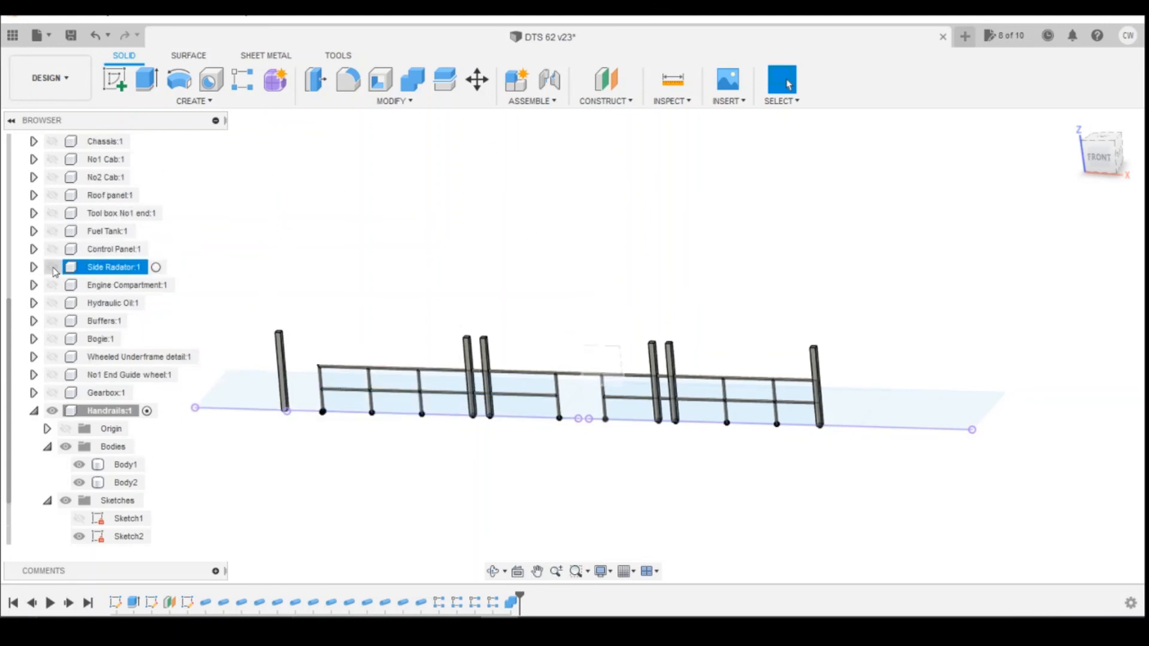
pyautogui.click(52, 177)
pyautogui.scroll(3, 65, 230)
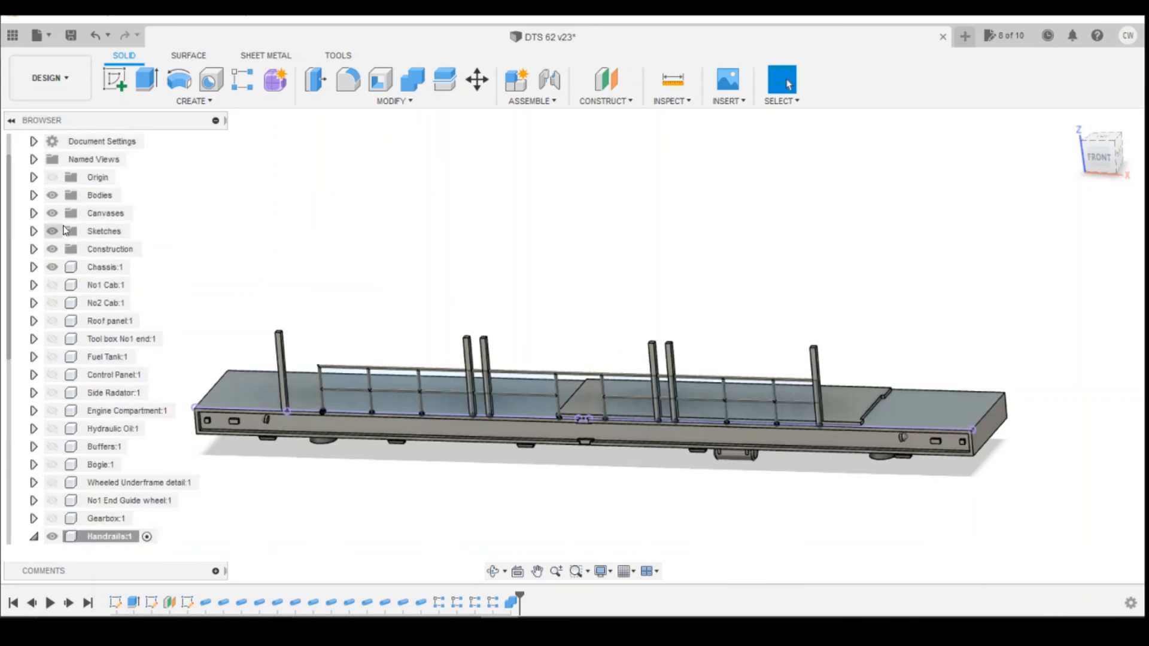
# Show Plane1 and mirror Body1 and Body2 across it as new bodies using the Mirror tool with Bodies type.
pyautogui.click(34, 249)
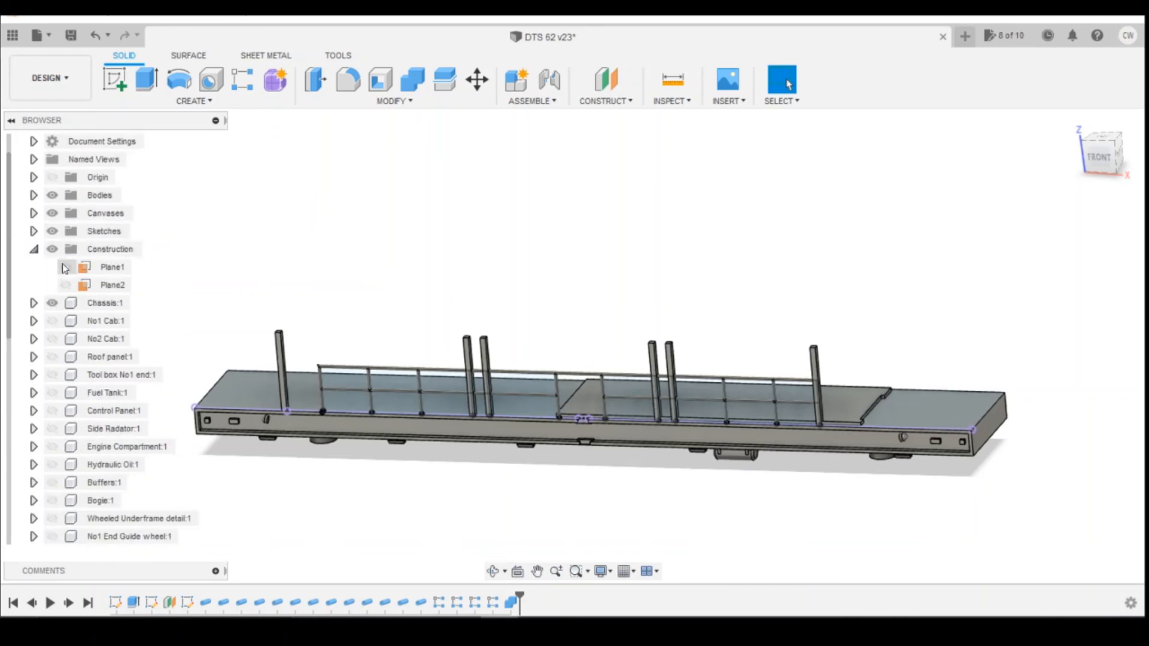
pyautogui.click(65, 267)
pyautogui.scroll(-2, 364, 167)
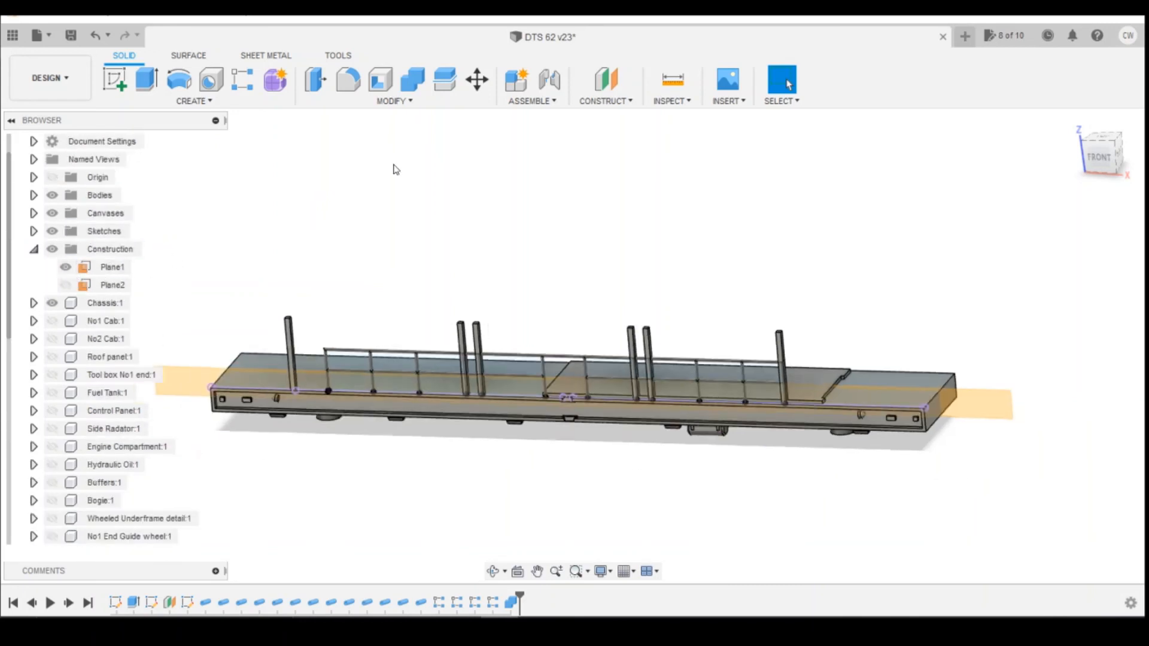
pyautogui.click(218, 105)
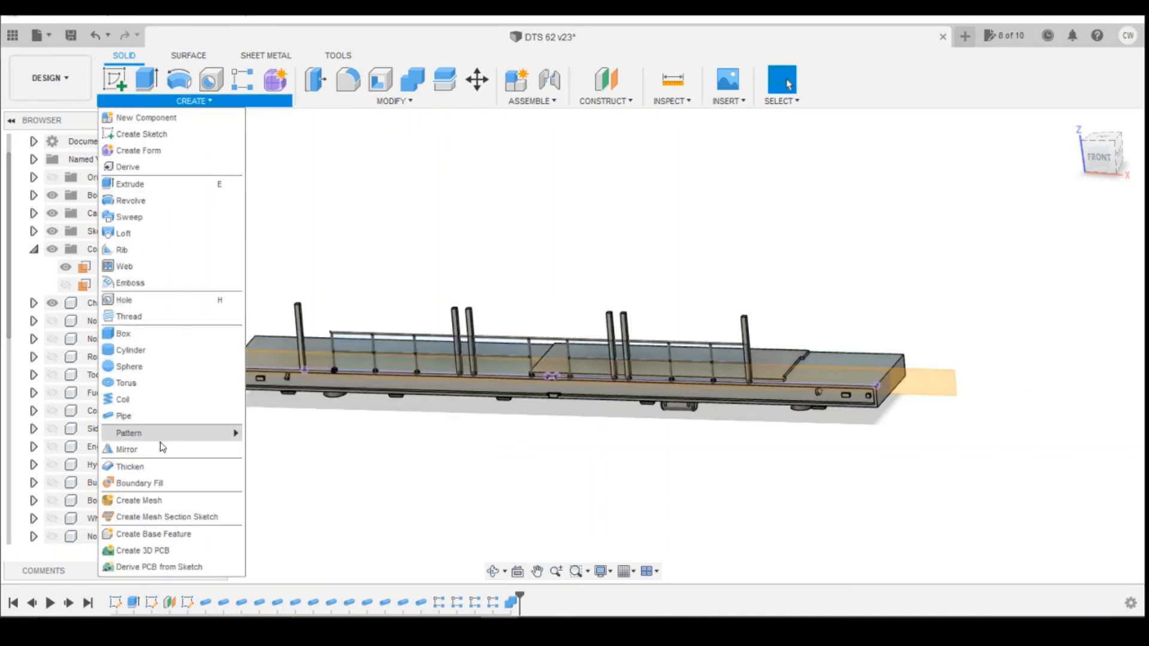
pyautogui.click(163, 446)
pyautogui.scroll(-4, 163, 446)
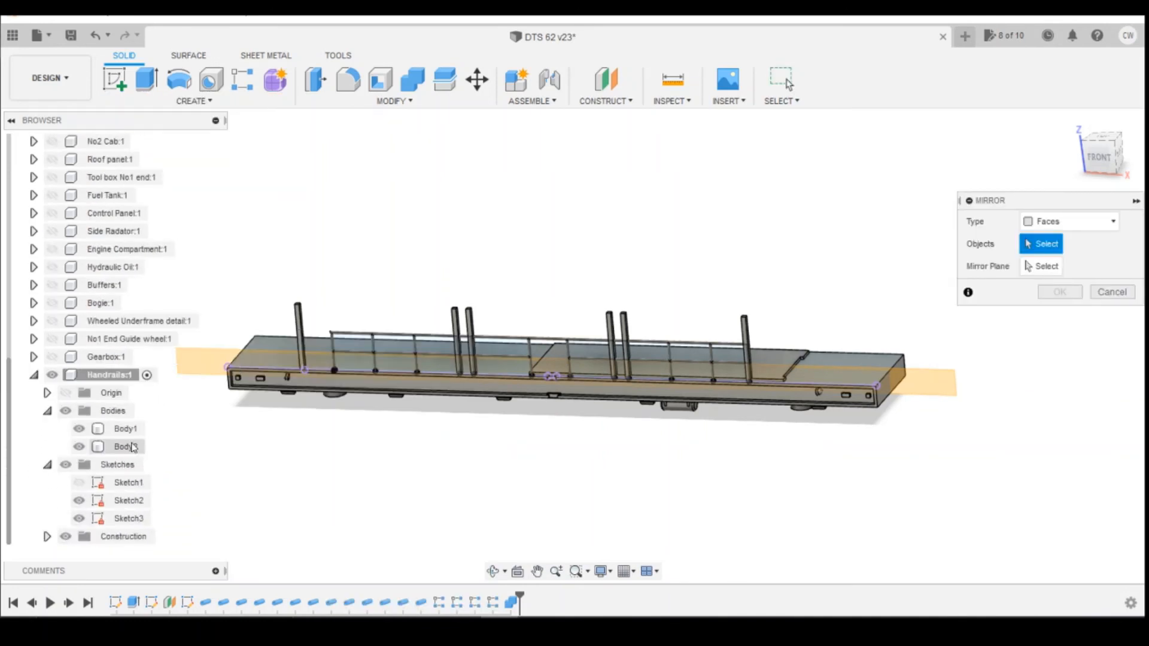
pyautogui.click(1112, 222)
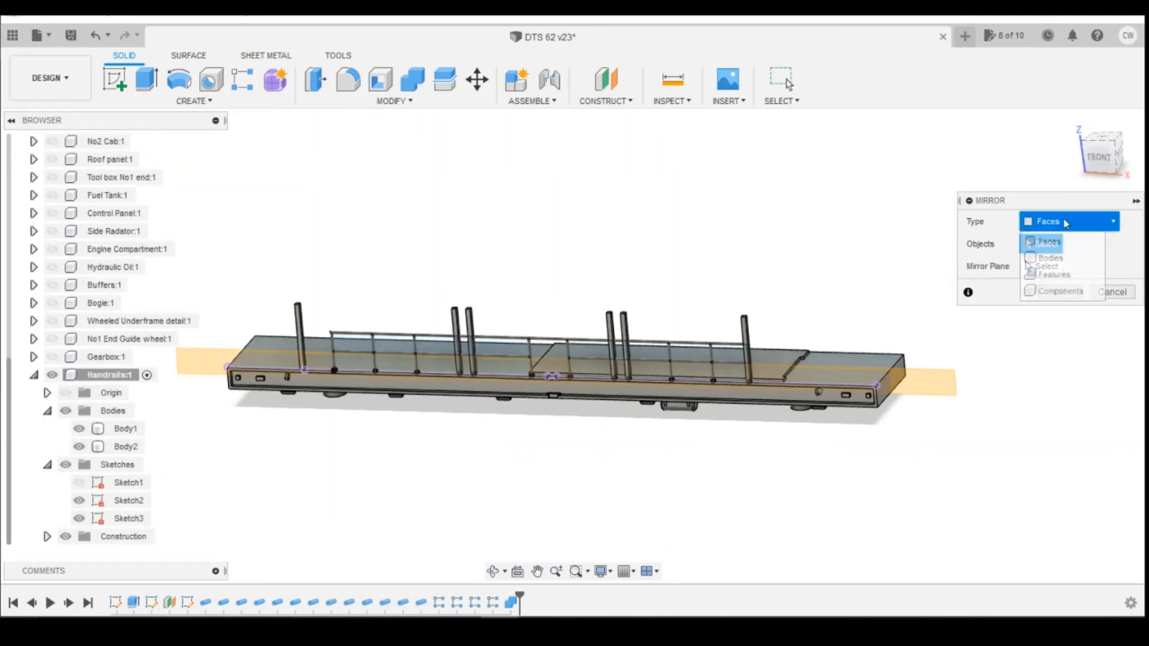
pyautogui.click(1087, 268)
pyautogui.click(110, 433)
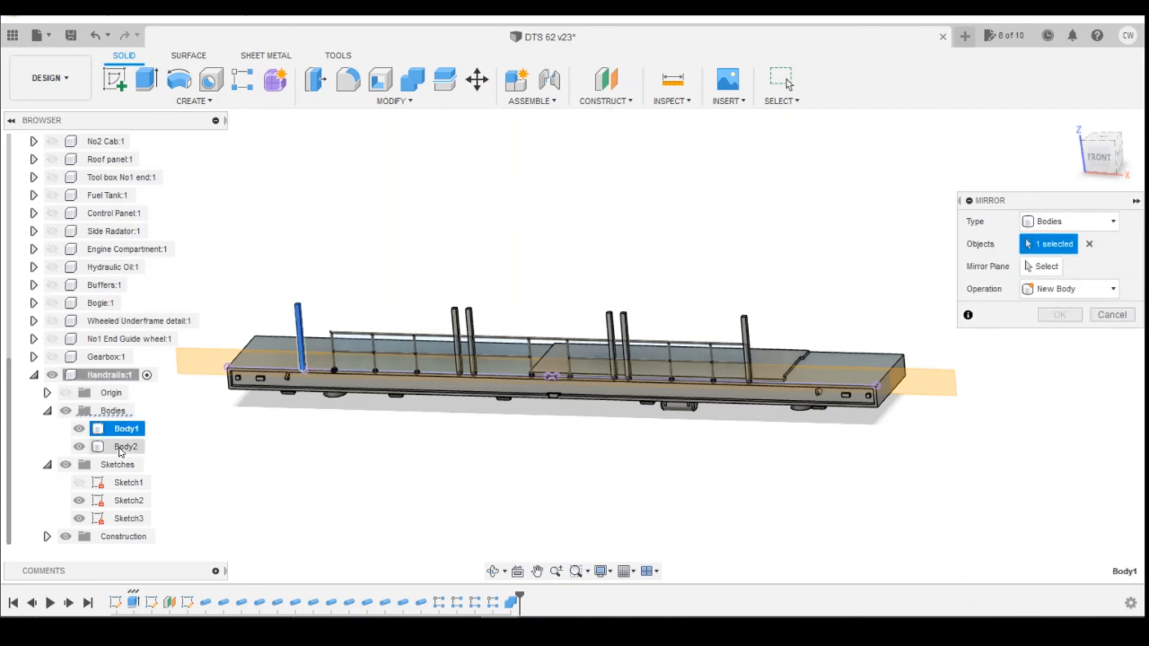
pyautogui.click(125, 446)
pyautogui.click(1060, 267)
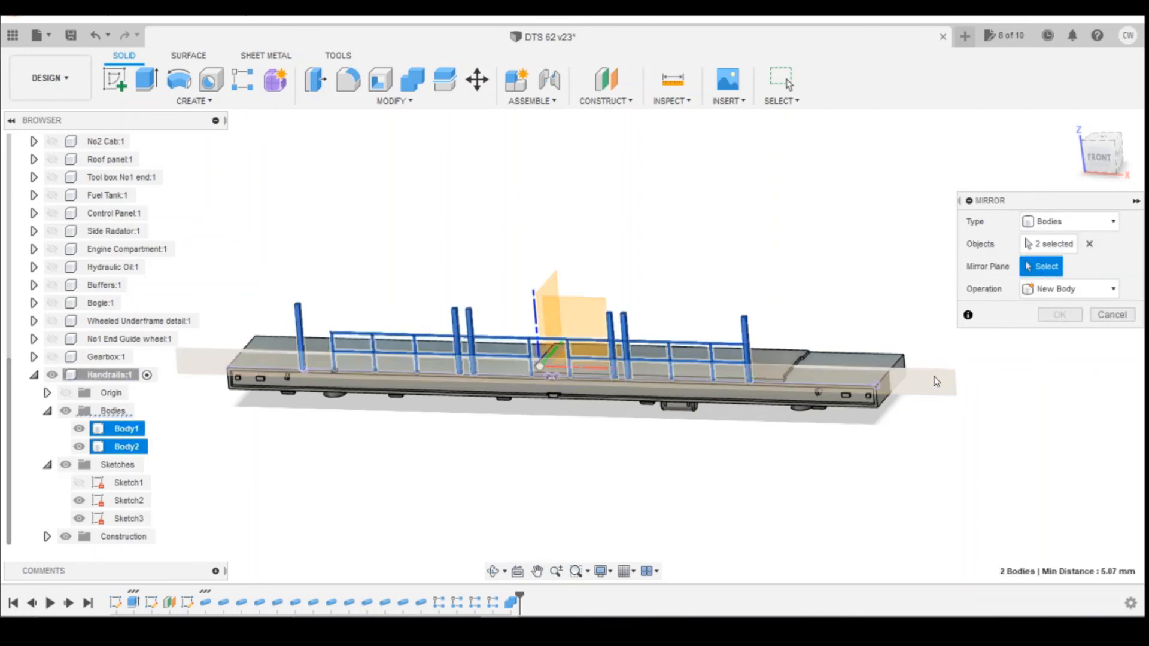
pyautogui.click(935, 381)
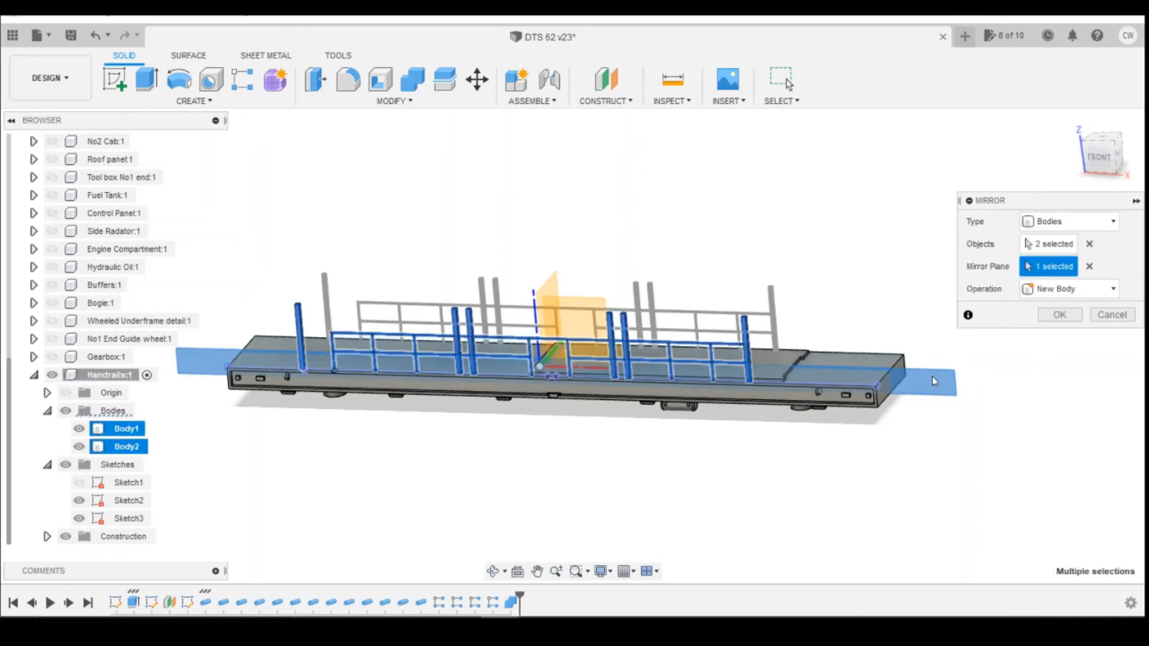
pyautogui.click(1059, 315)
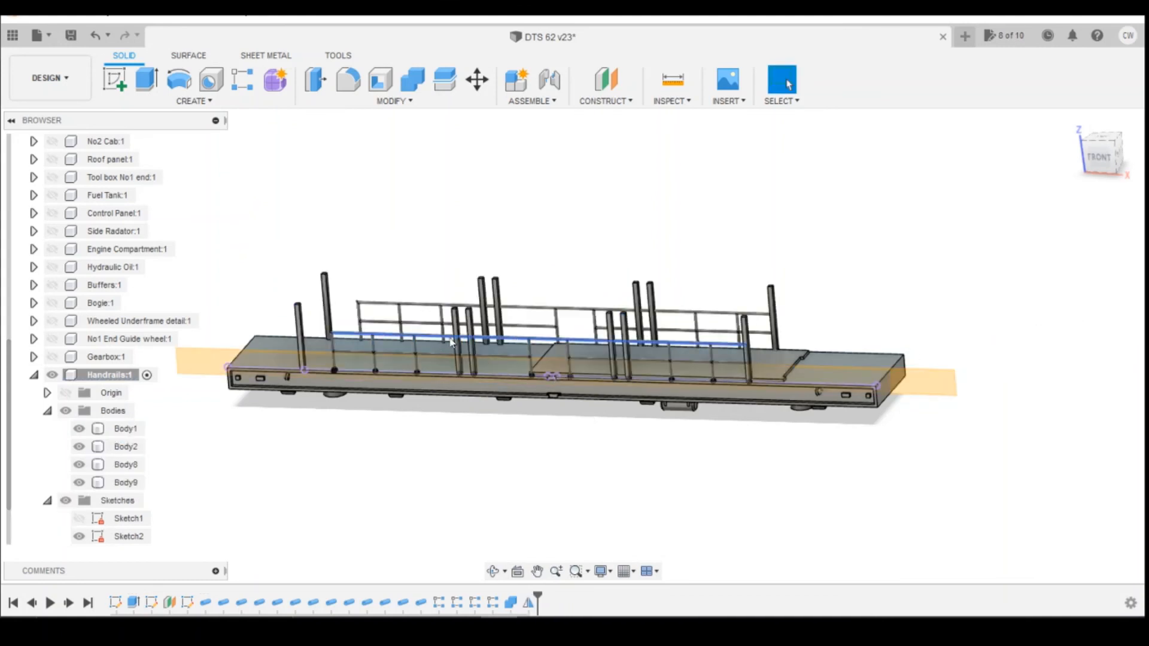
# Hide the construction plane Plane1 again.
pyautogui.moveTo(1102, 159)
pyautogui.mouseDown()
pyautogui.moveTo(1044, 143)
pyautogui.moveTo(1111, 143)
pyautogui.moveTo(1103, 151)
pyautogui.mouseUp()
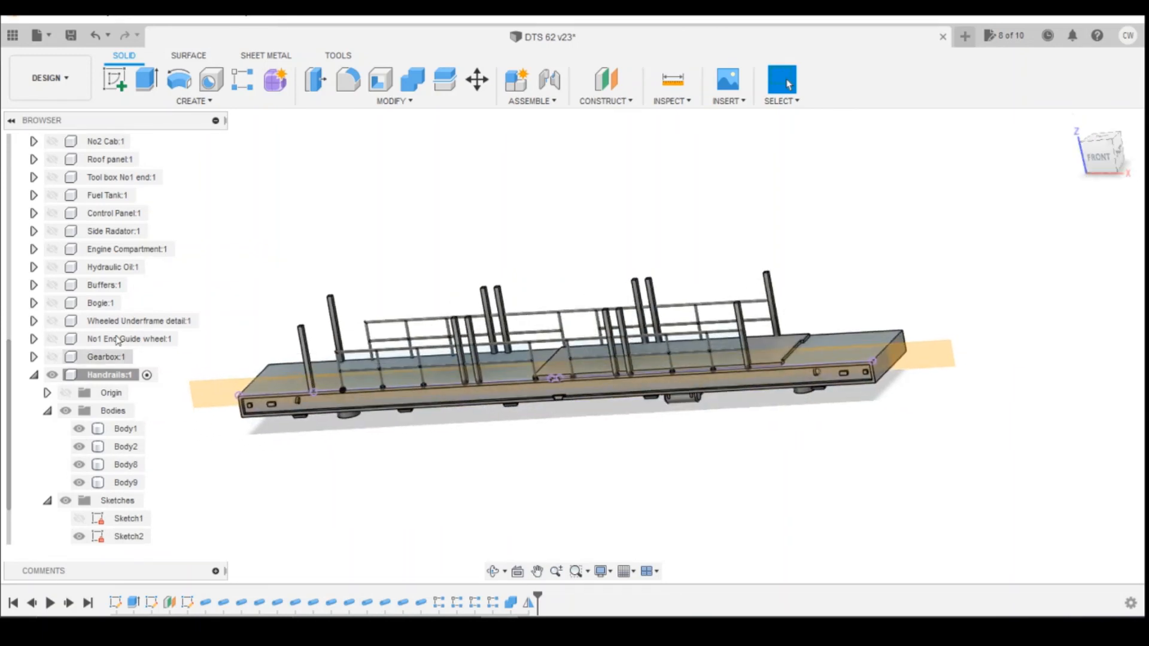
pyautogui.scroll(5, 90, 263)
pyautogui.click(70, 268)
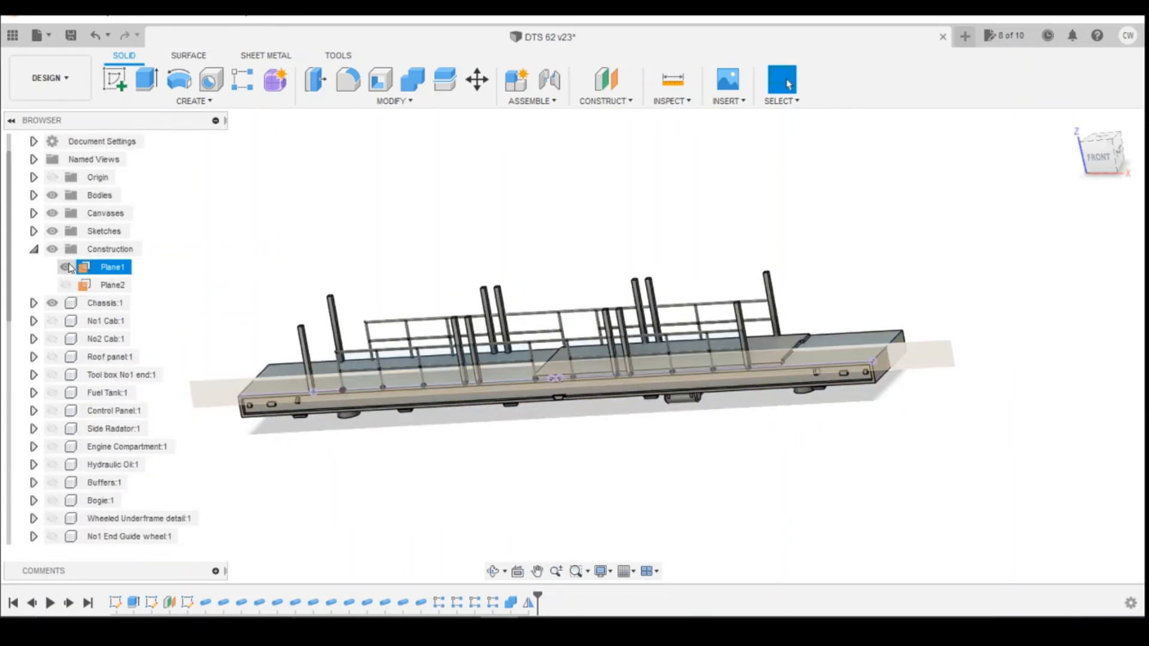
pyautogui.click(66, 267)
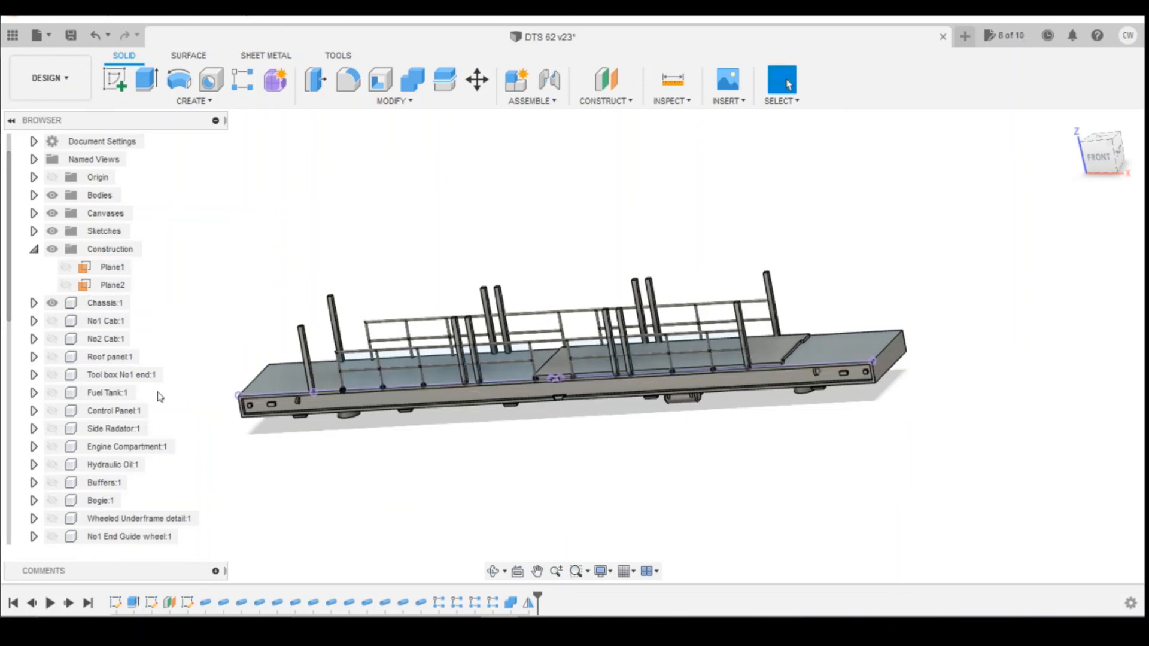
# Show all the remaining locomotive components, from No1 Cab through Gearbox, and collapse the Handrails component.
pyautogui.click(52, 321)
pyautogui.click(52, 339)
pyautogui.click(52, 356)
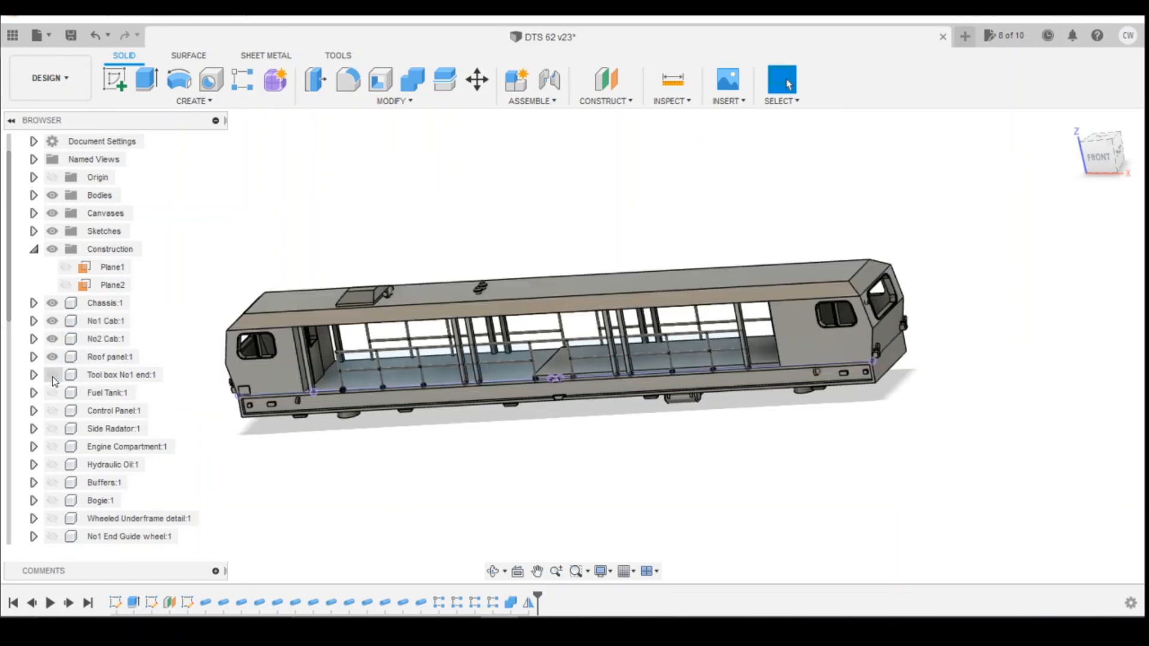
pyautogui.click(52, 374)
pyautogui.click(52, 393)
pyautogui.click(52, 411)
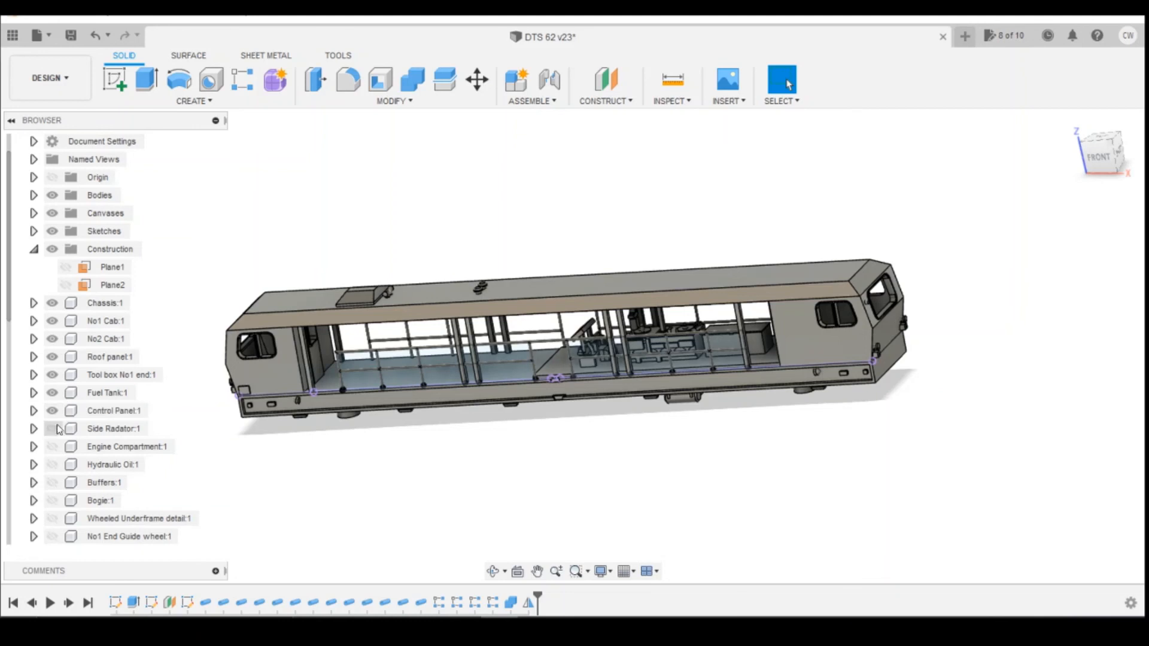
pyautogui.click(52, 428)
pyautogui.click(52, 447)
pyautogui.click(52, 464)
pyautogui.click(52, 483)
pyautogui.click(53, 501)
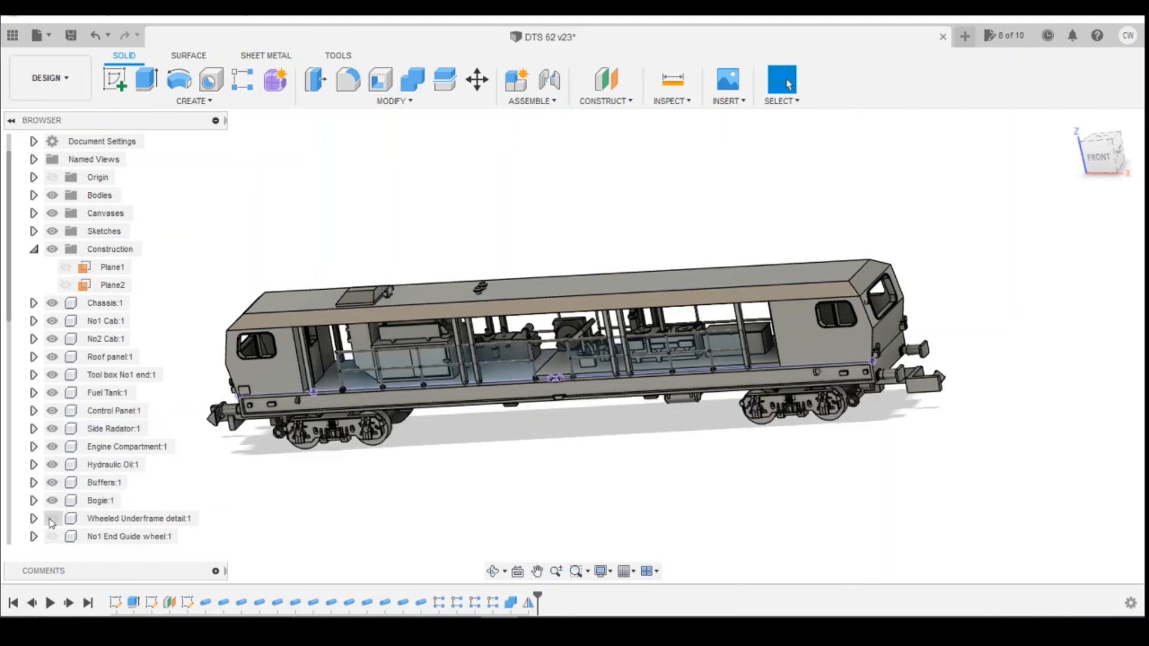
pyautogui.click(52, 518)
pyautogui.scroll(-3, 54, 505)
pyautogui.click(52, 429)
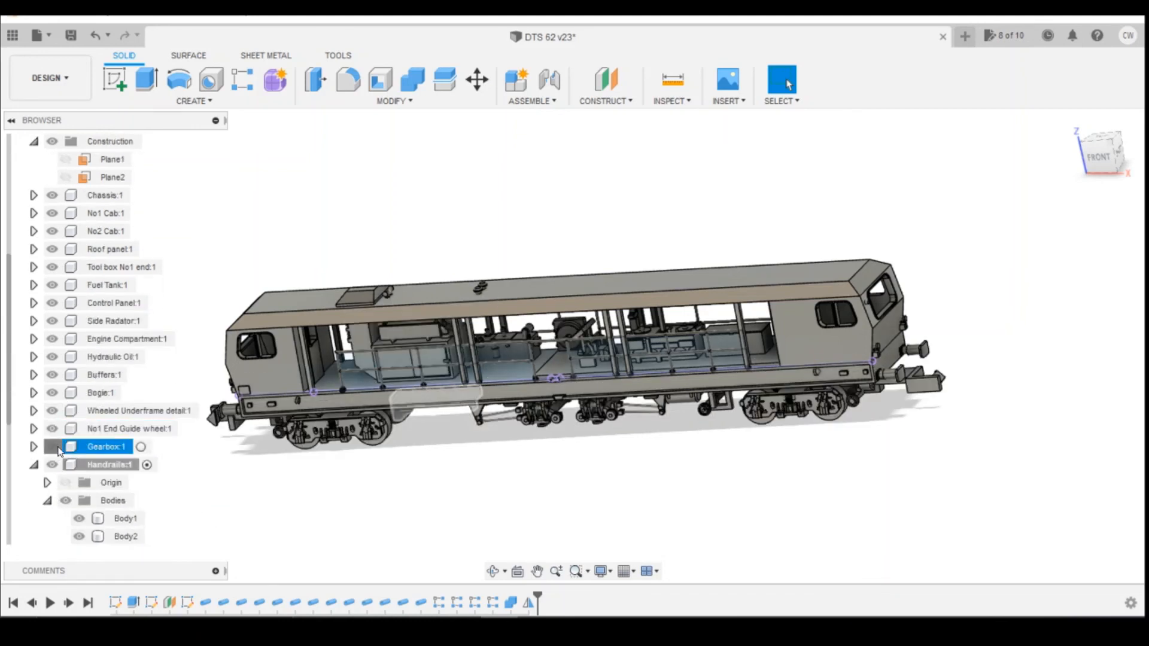
pyautogui.click(52, 447)
pyautogui.scroll(-3, 48, 437)
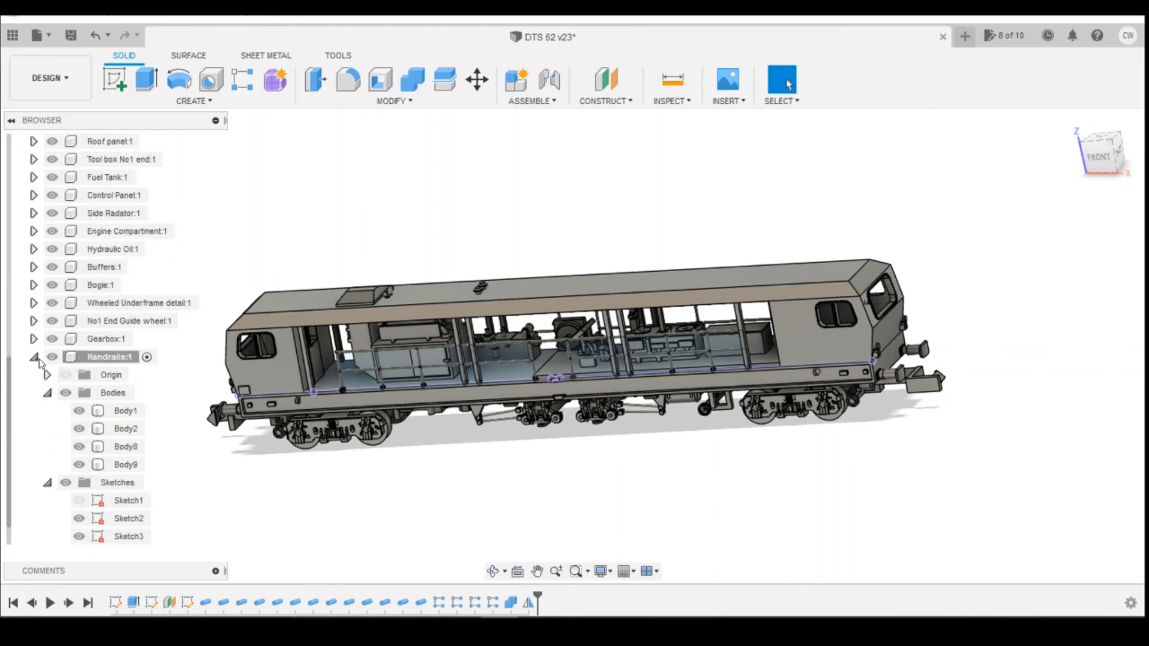
pyautogui.click(36, 360)
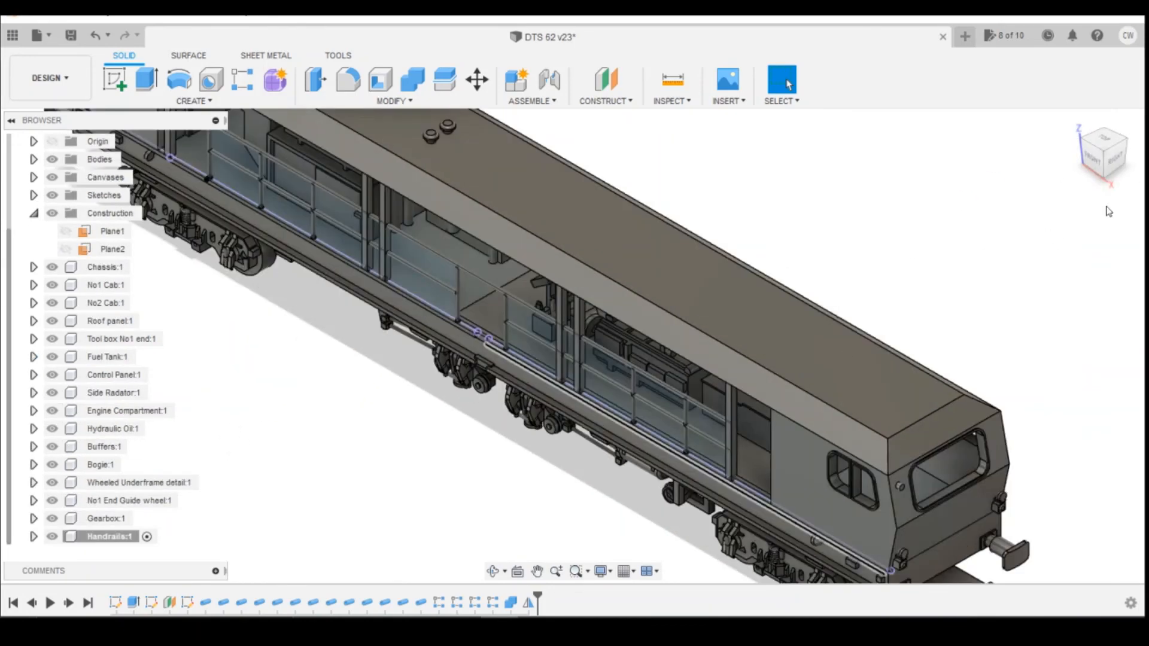
# Hide Sketch2 and Sketch3 inside the Handrails component.
pyautogui.moveTo(1096, 153); pyautogui.dragTo(1117, 118)
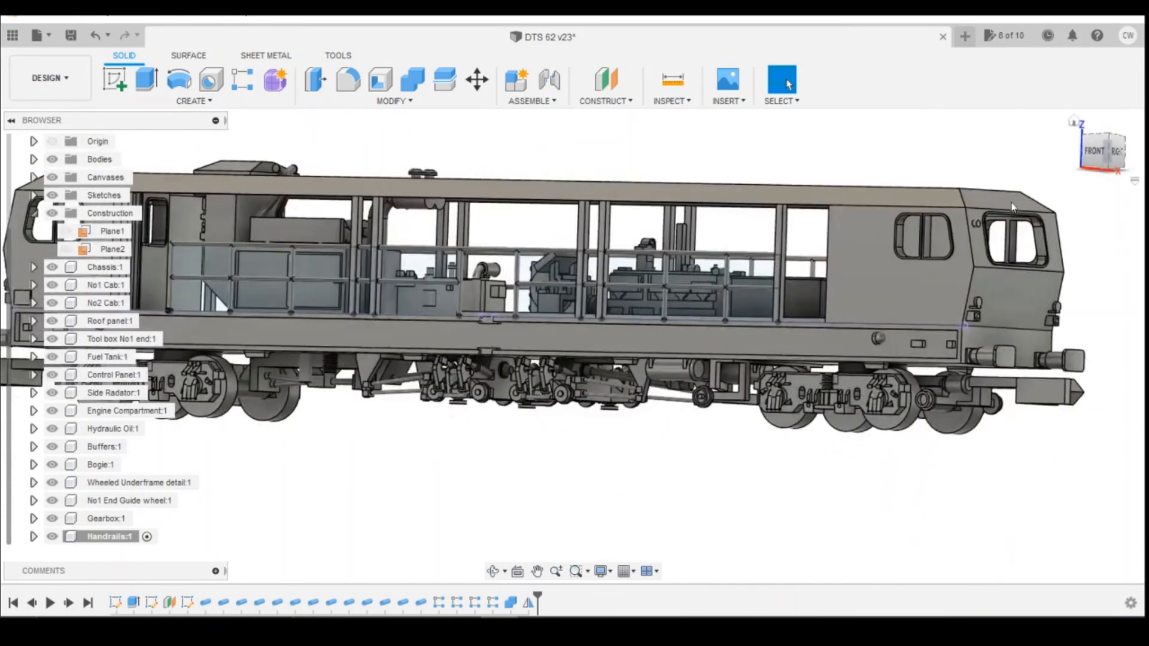
pyautogui.click(34, 536)
pyautogui.scroll(-5, 60, 527)
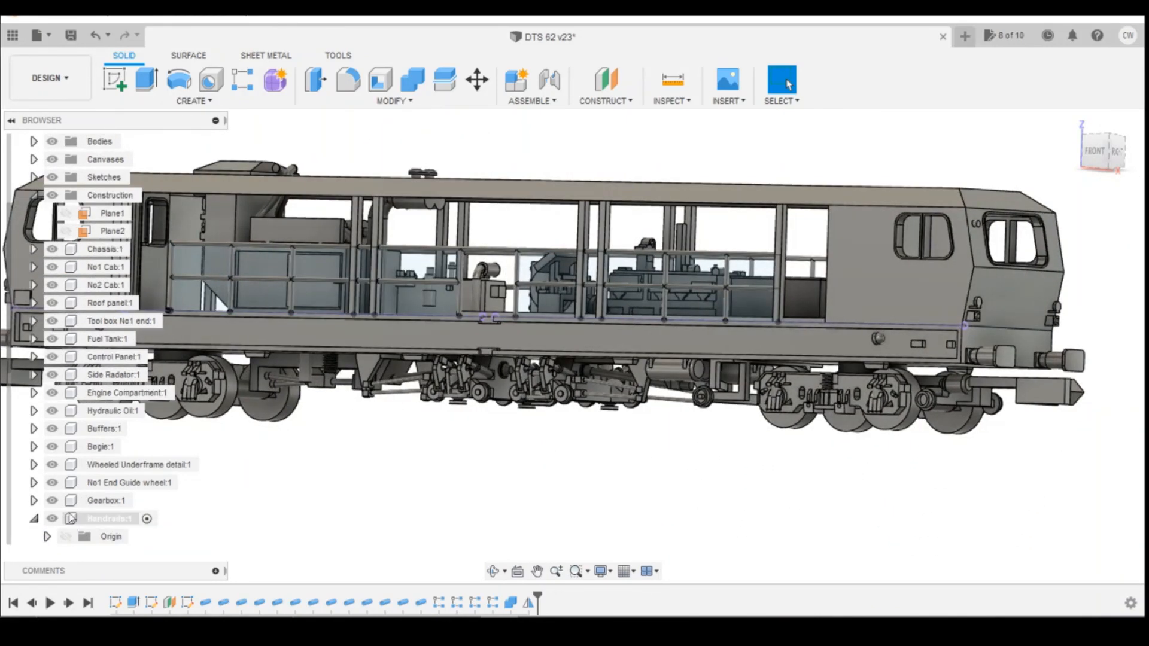
pyautogui.click(79, 501)
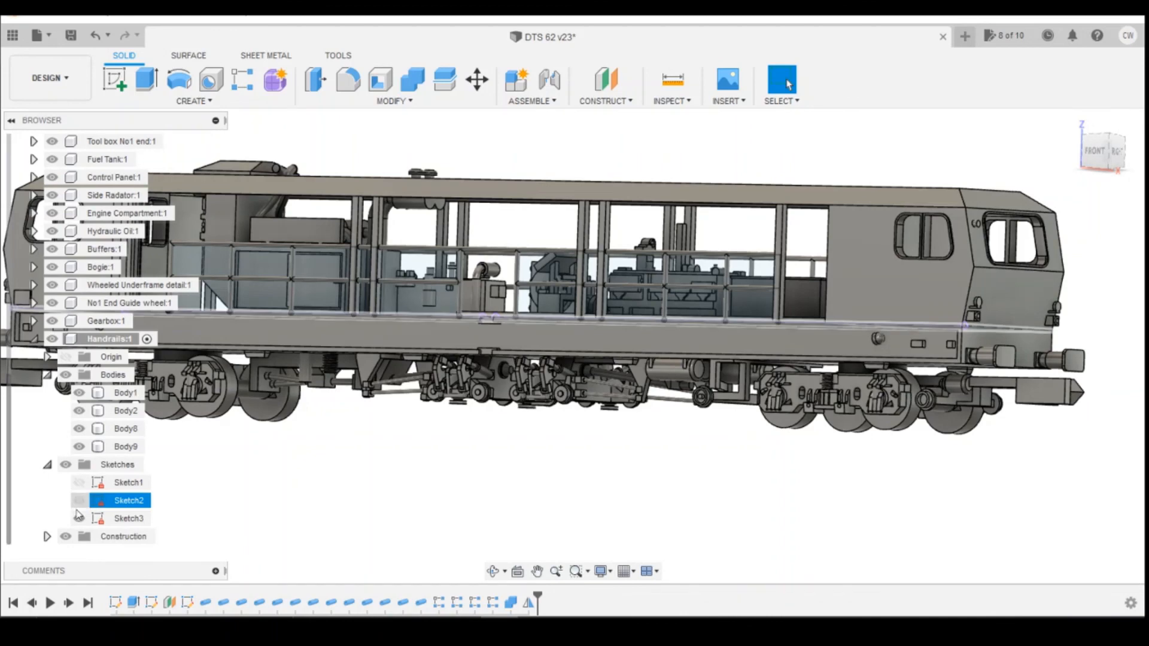
pyautogui.click(79, 518)
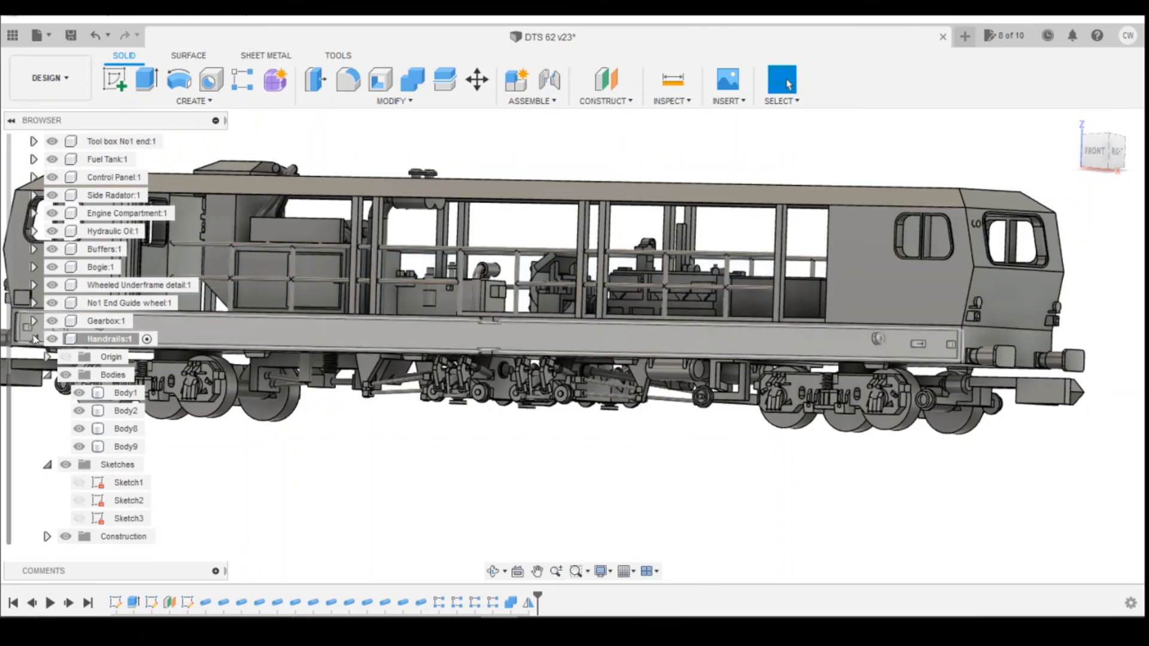
pyautogui.click(33, 339)
pyautogui.scroll(-3, 407, 330)
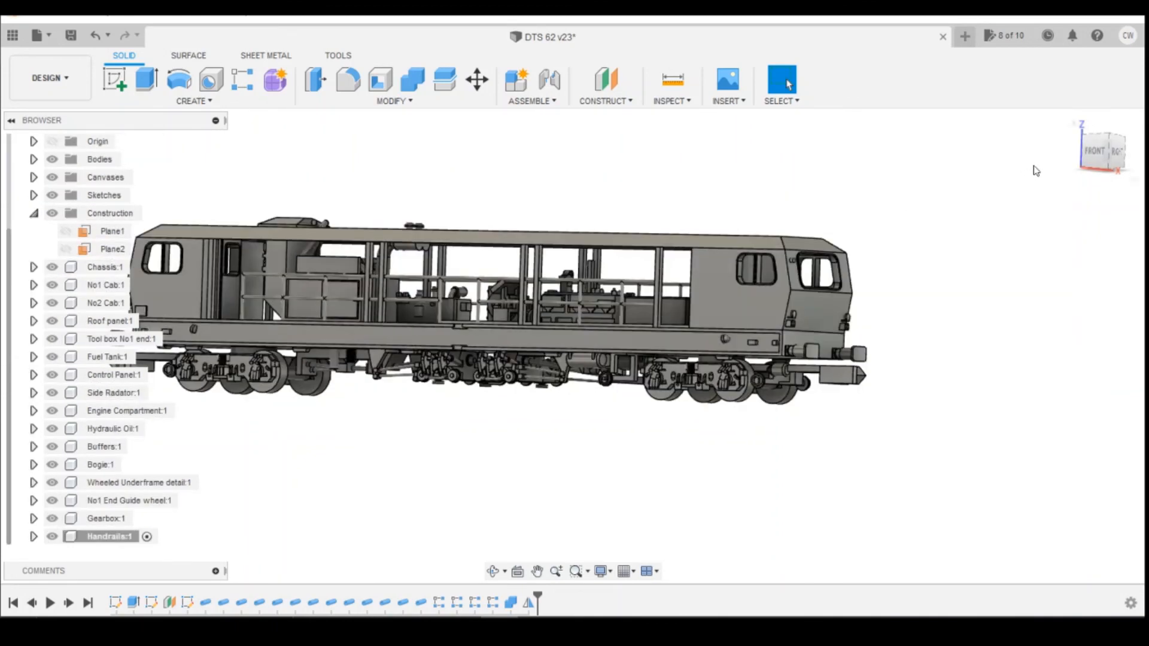
# Switch to the front view and compare the model's handrails with the reference photo of the locomotive.
pyautogui.moveTo(1095, 153)
pyautogui.mouseDown()
pyautogui.moveTo(1111, 176)
pyautogui.moveTo(1087, 157)
pyautogui.moveTo(1077, 170)
pyautogui.moveTo(1115, 155)
pyautogui.moveTo(1095, 153)
pyautogui.mouseUp()
pyautogui.click(1099, 153)
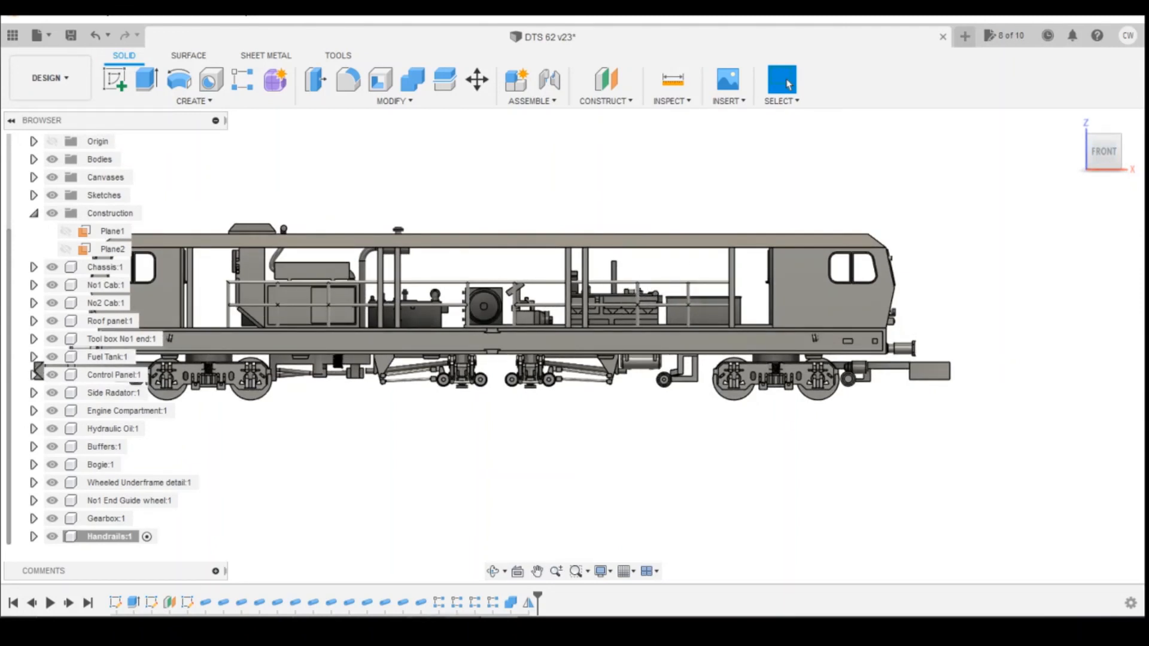
pyautogui.click(455, 562)
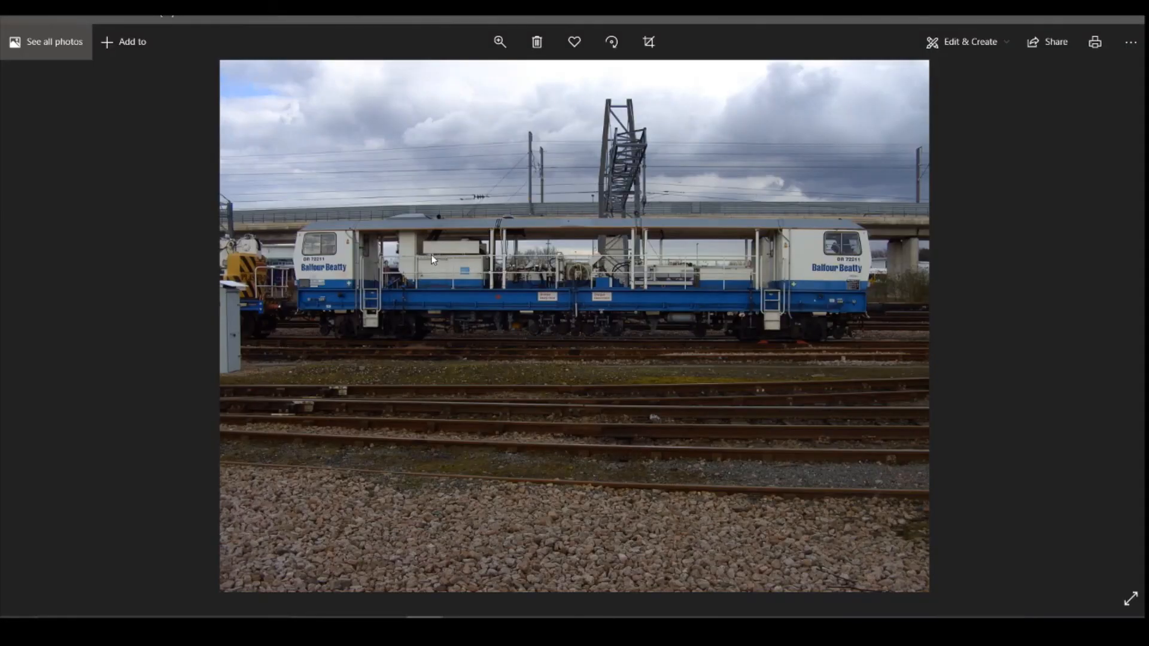
pyautogui.click(504, 627)
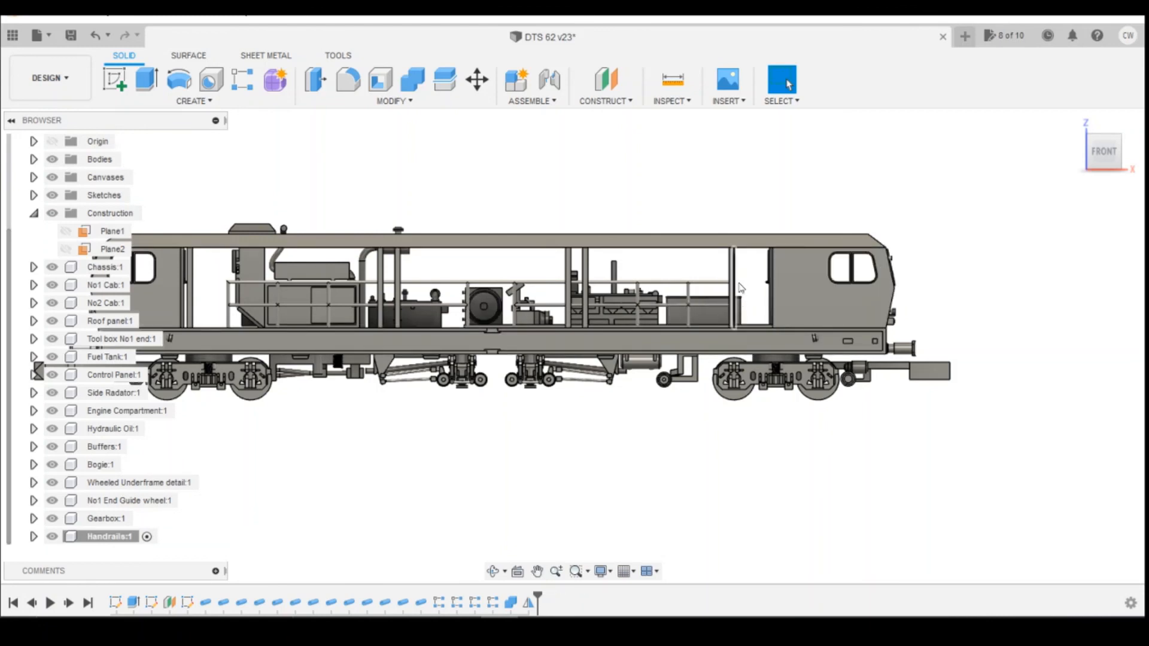
pyautogui.scroll(4, 741, 310)
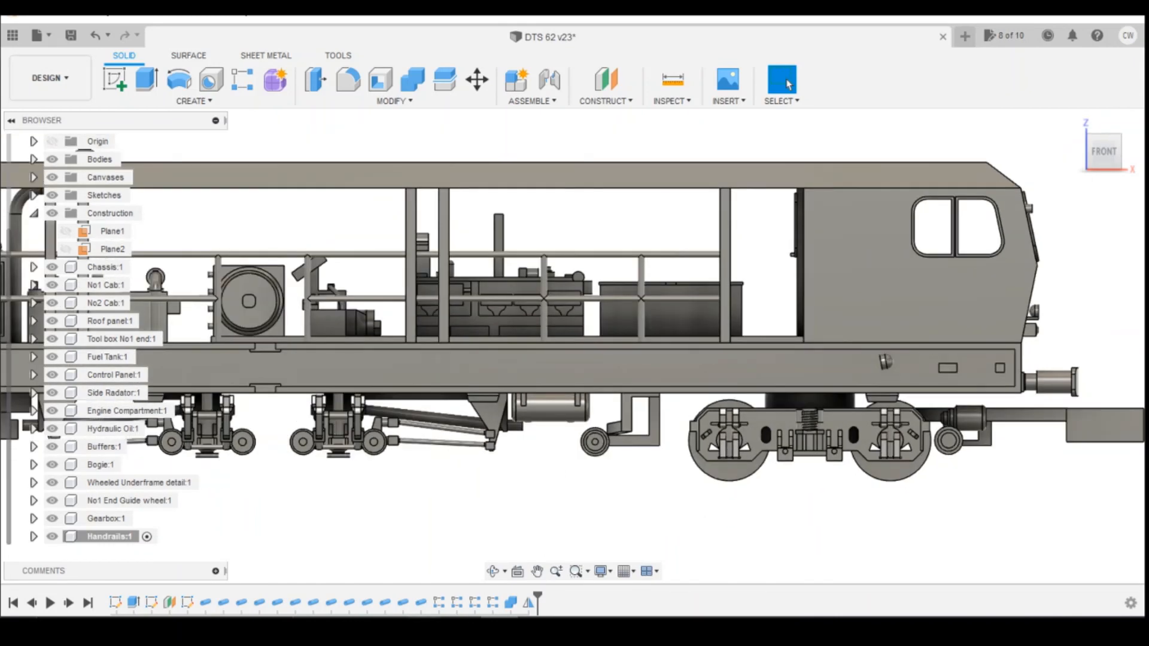
# Recheck the reference photo and orbit the full model back into a 3D view to inspect the handrails.
pyautogui.moveTo(426, 628)
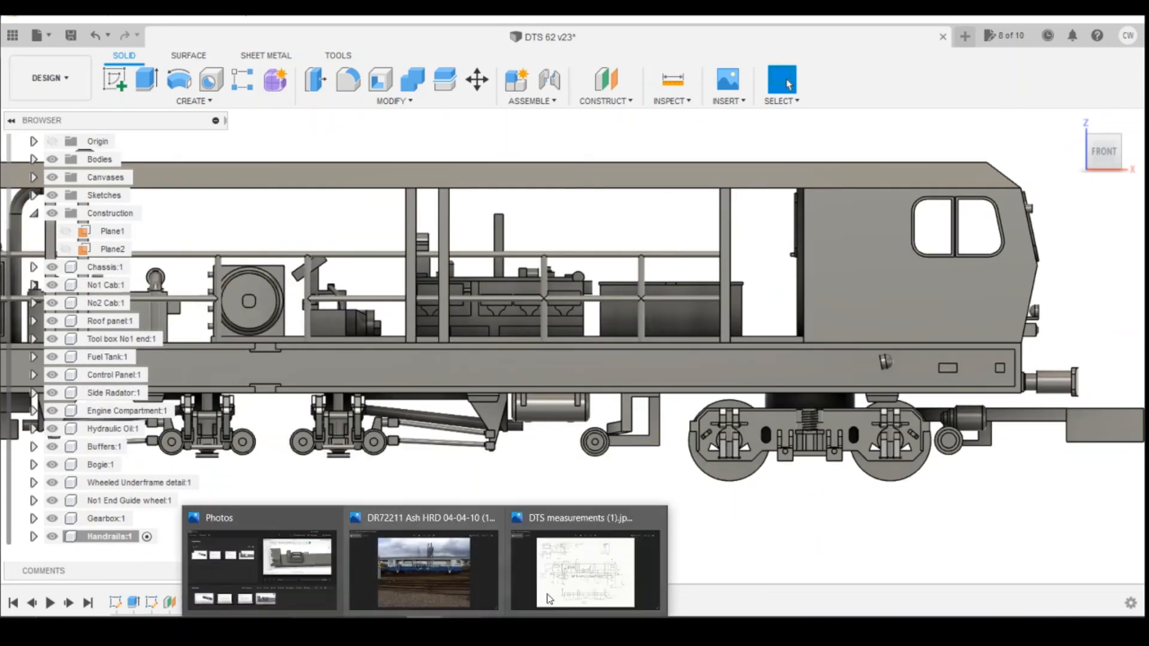
pyautogui.click(470, 598)
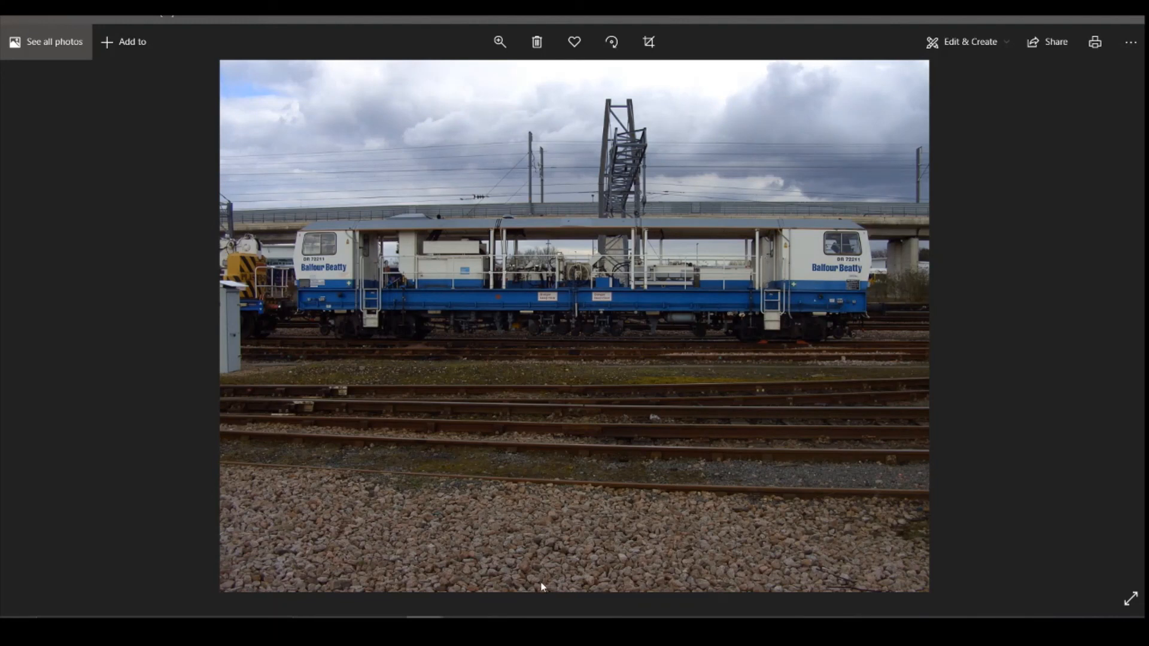
pyautogui.click(500, 628)
pyautogui.scroll(-5, 731, 369)
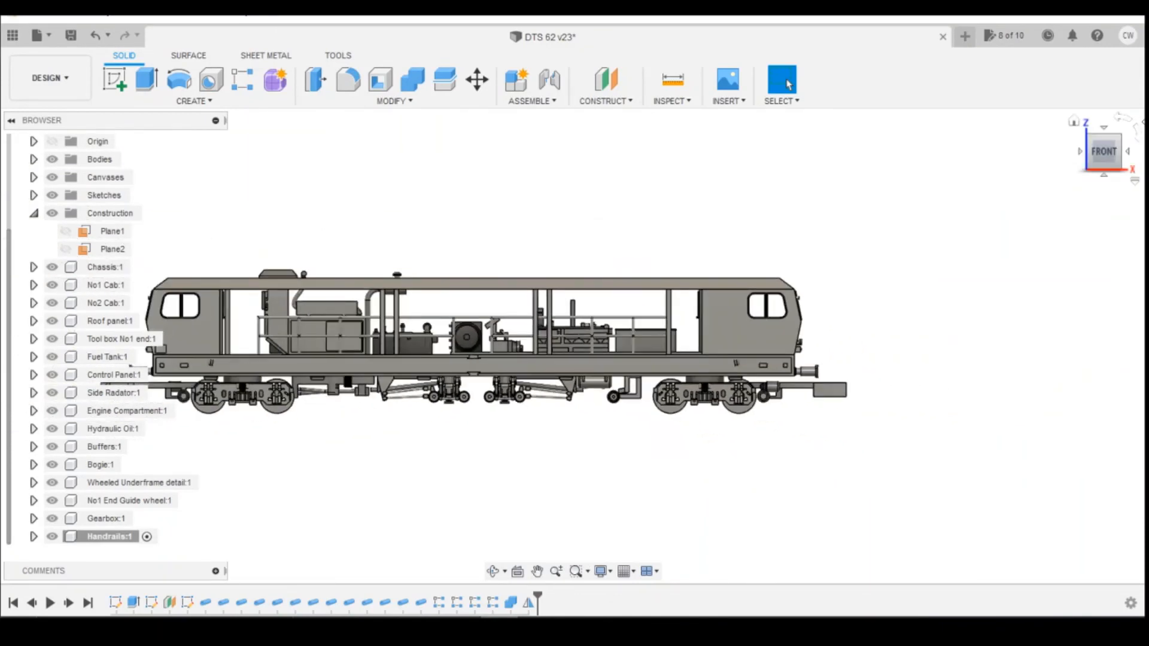
pyautogui.moveTo(1084, 145); pyautogui.dragTo(912, 143)
pyautogui.keyDown('shift'); pyautogui.moveTo(574, 346); pyautogui.dragTo(772, 342, button='middle'); pyautogui.keyUp('shift')
pyautogui.moveTo(1062, 182); pyautogui.dragTo(1090, 182)
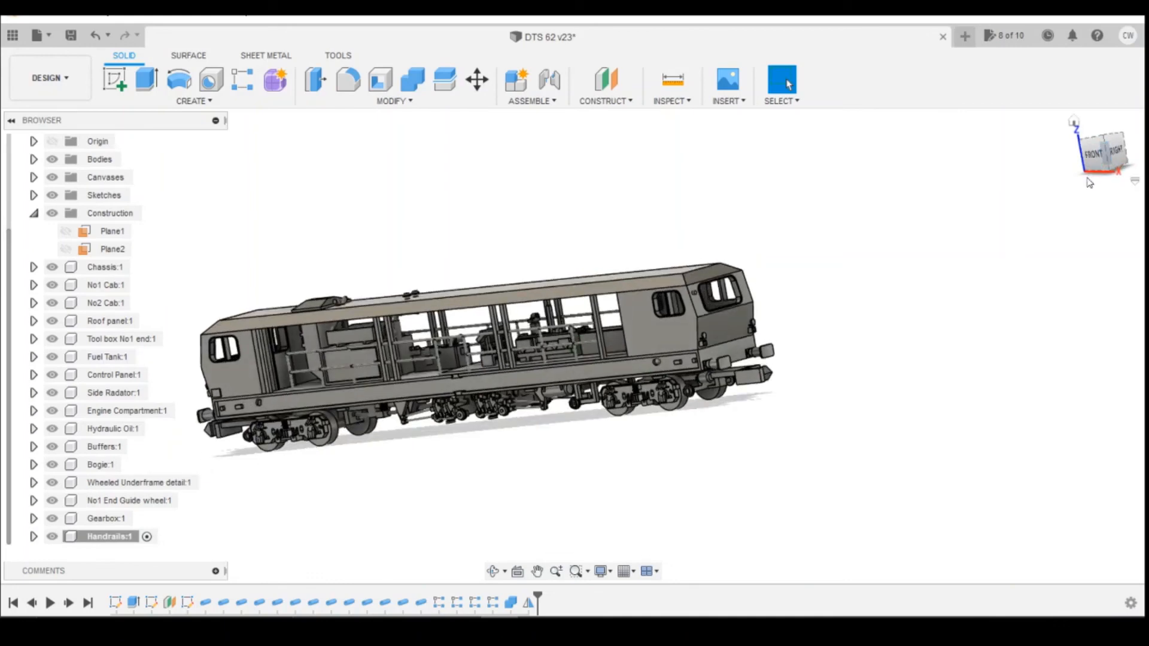